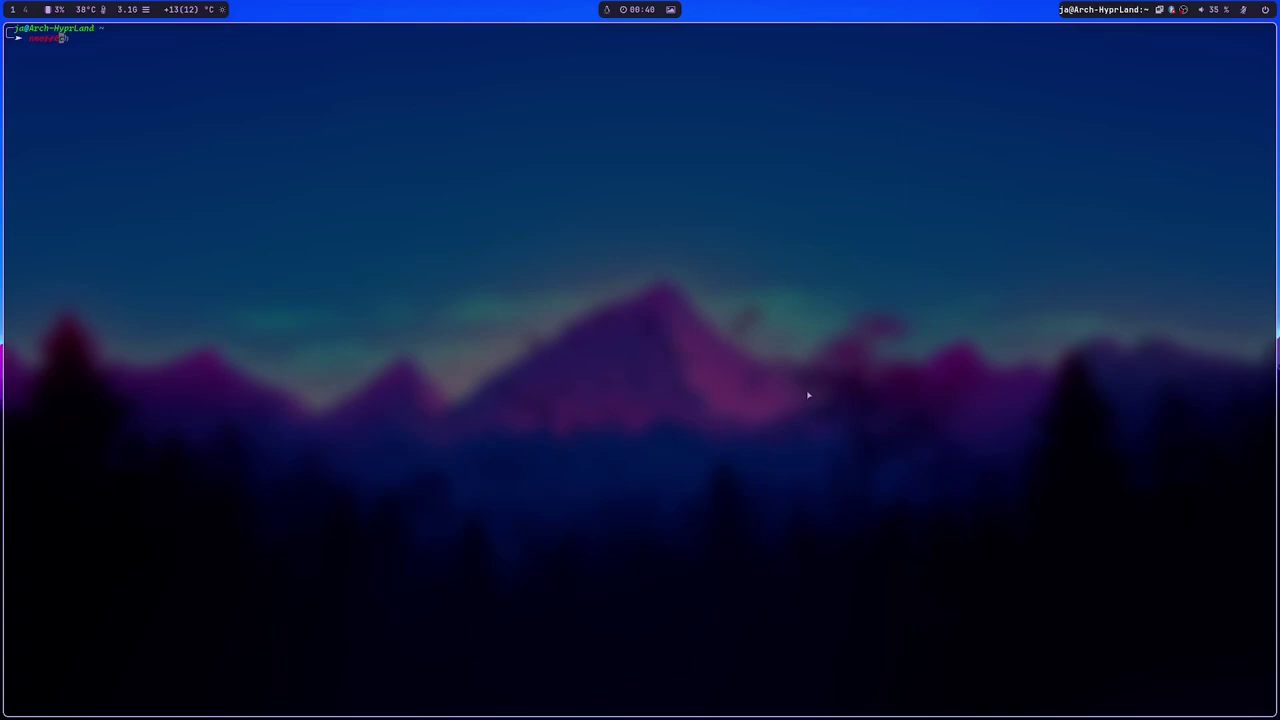
- Run neofetch in the terminal and start the cava audio visualizer in a second terminal
type("h")
key("Return")
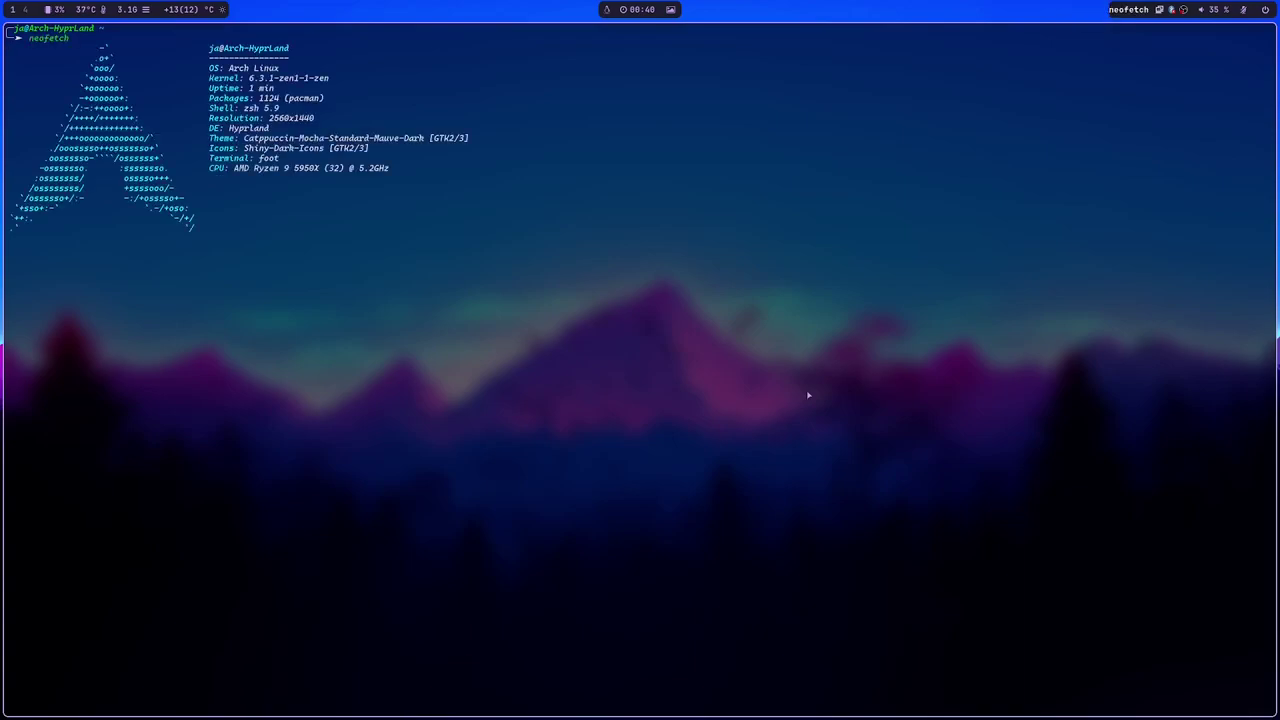
key("super+Return")
type("cava")
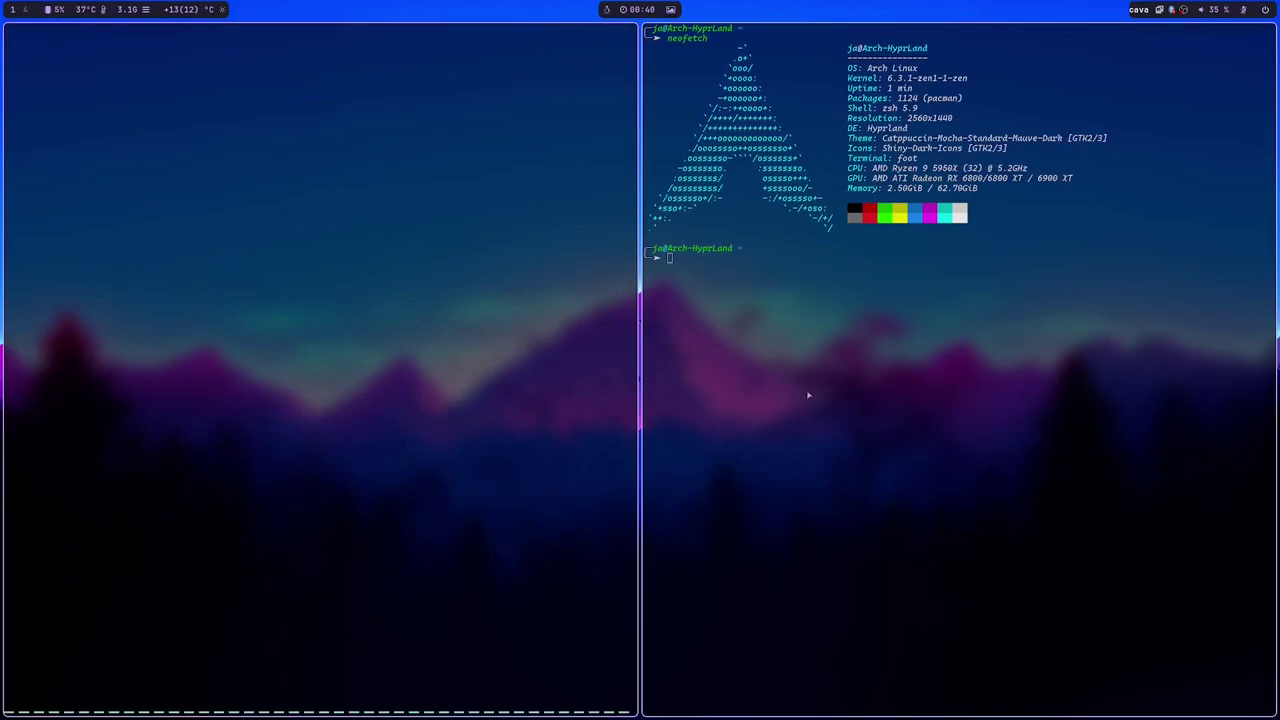
- Open a third terminal and start the SmoothChill stream from the online music list
key("super+Return")
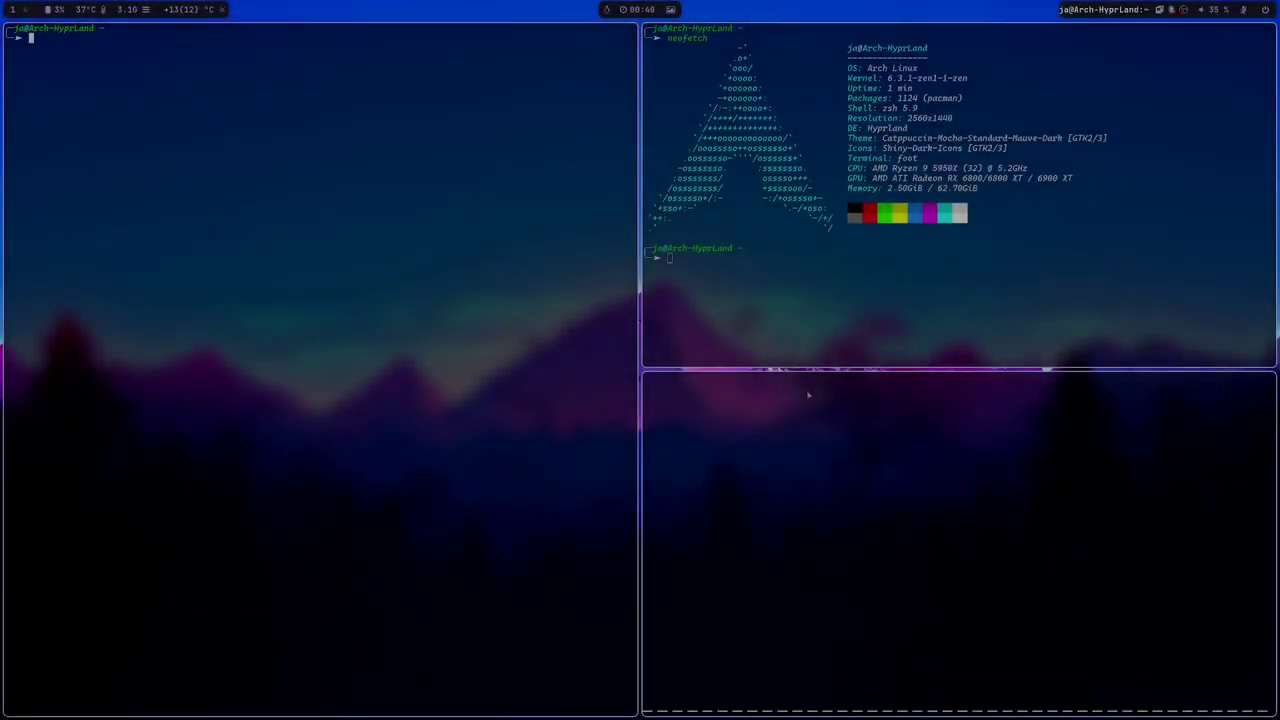
key("super+m")
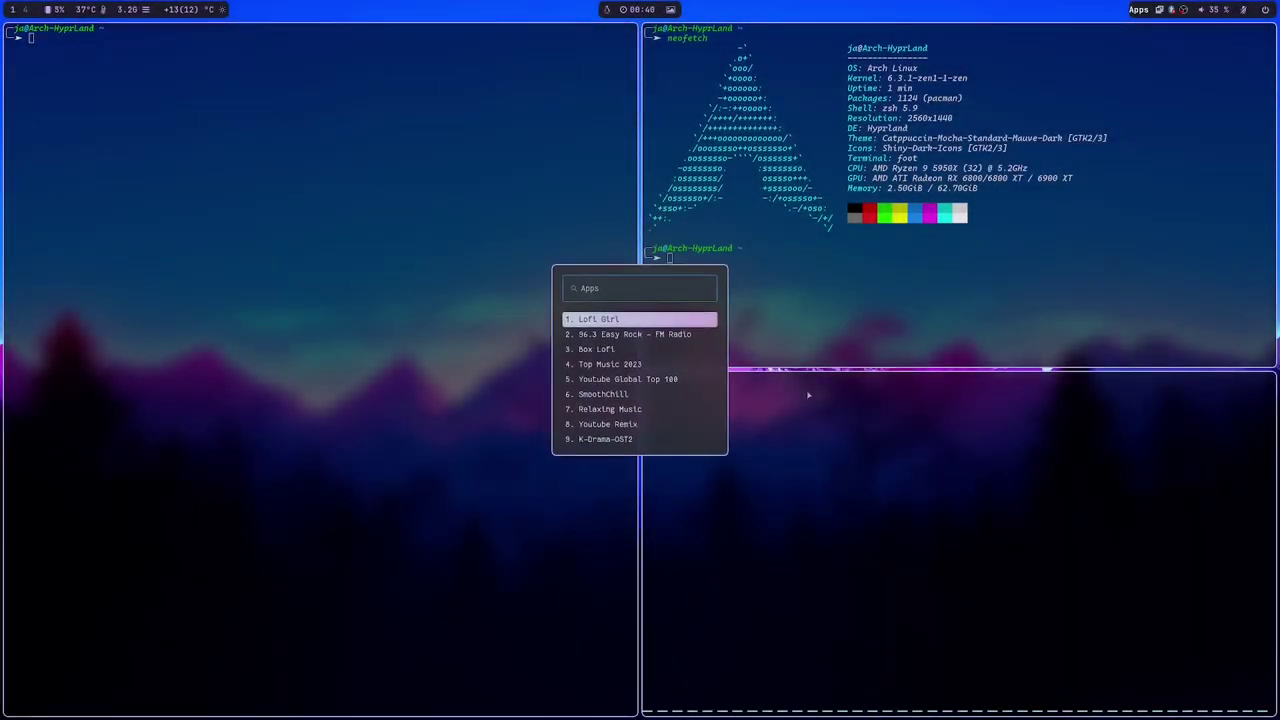
key("Down")
key("Down")
key("Down")
key("Down")
key("Down")
key("Return")
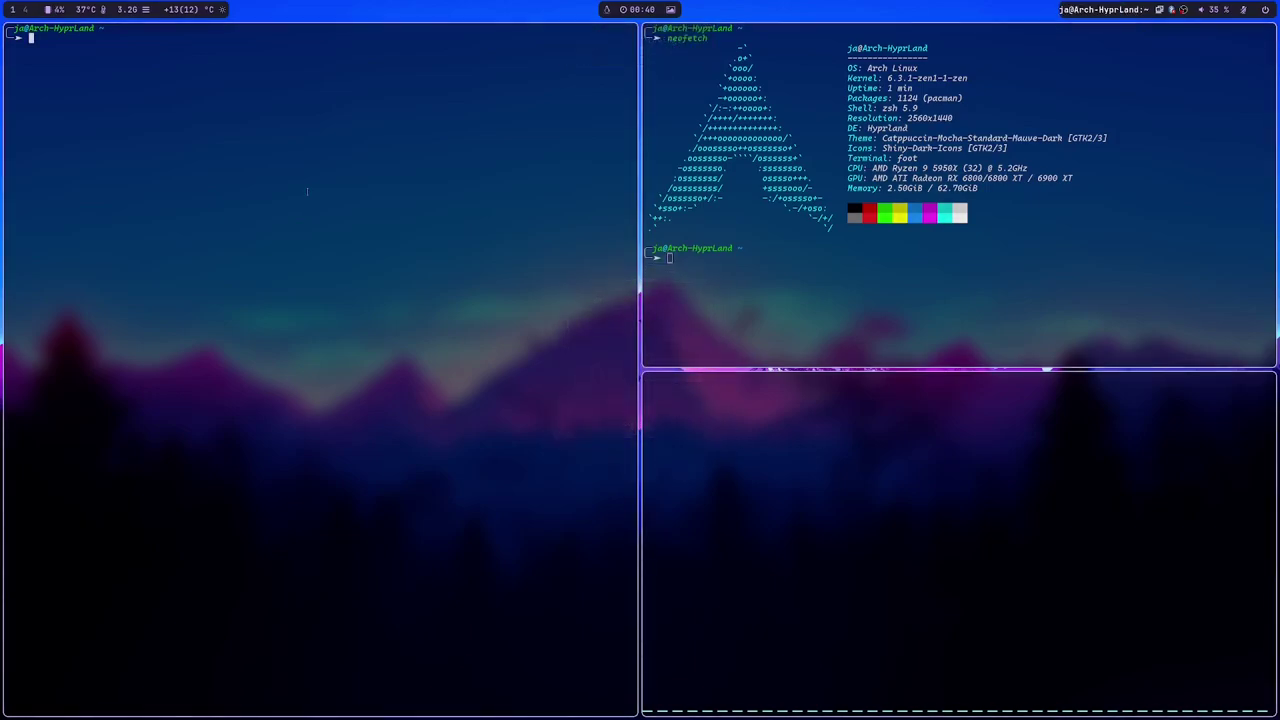
- Rearrange the tiled terminals and try to run nitch in a new fourth terminal
key("super+alt+l")
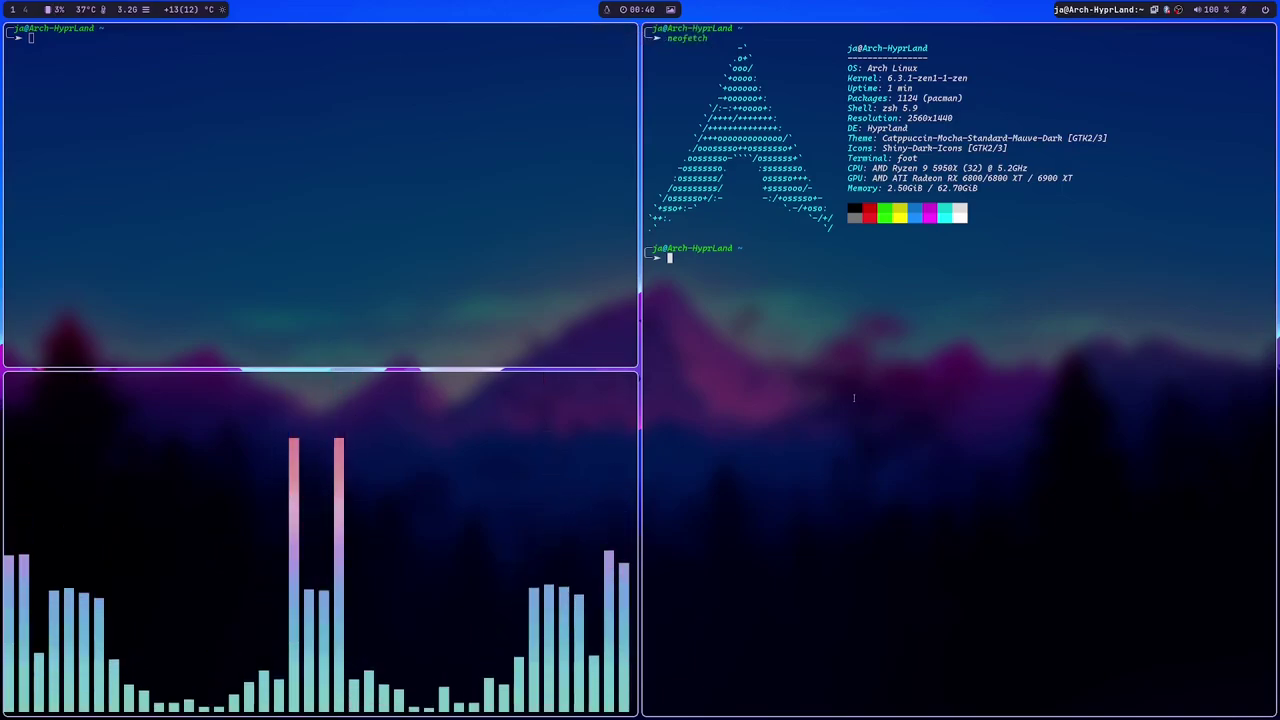
key("super+Return")
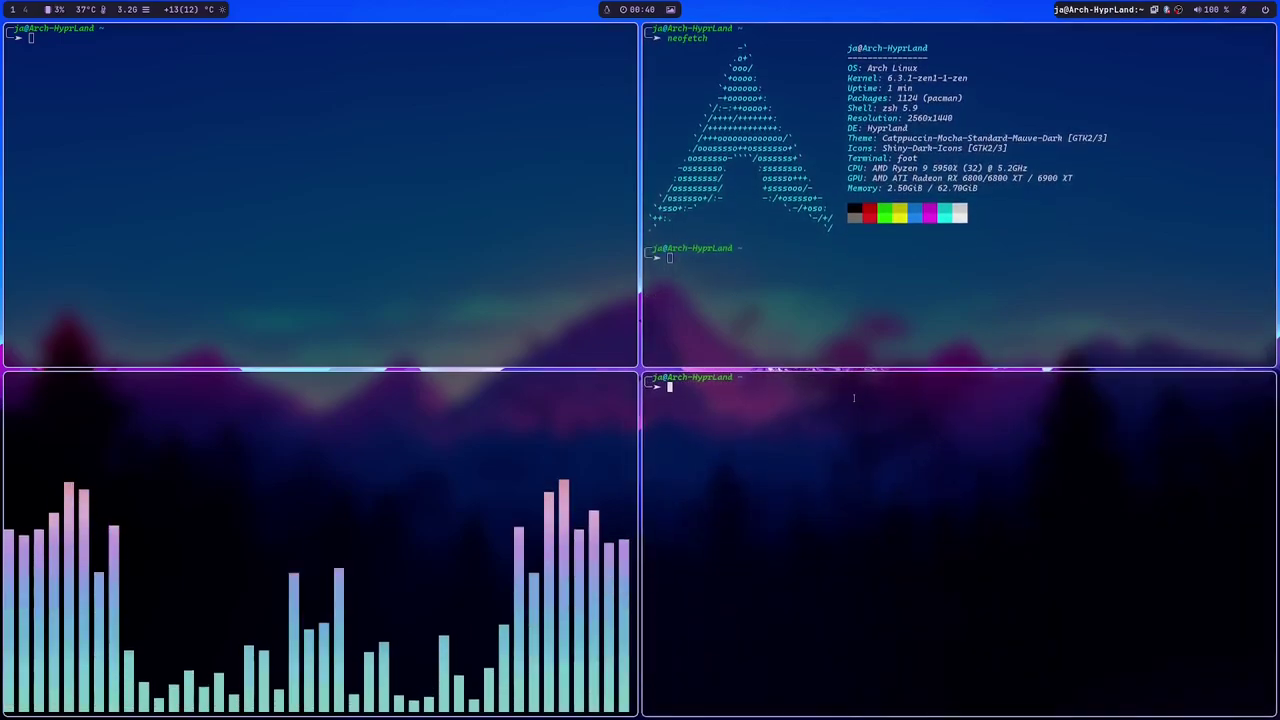
type("nitch")
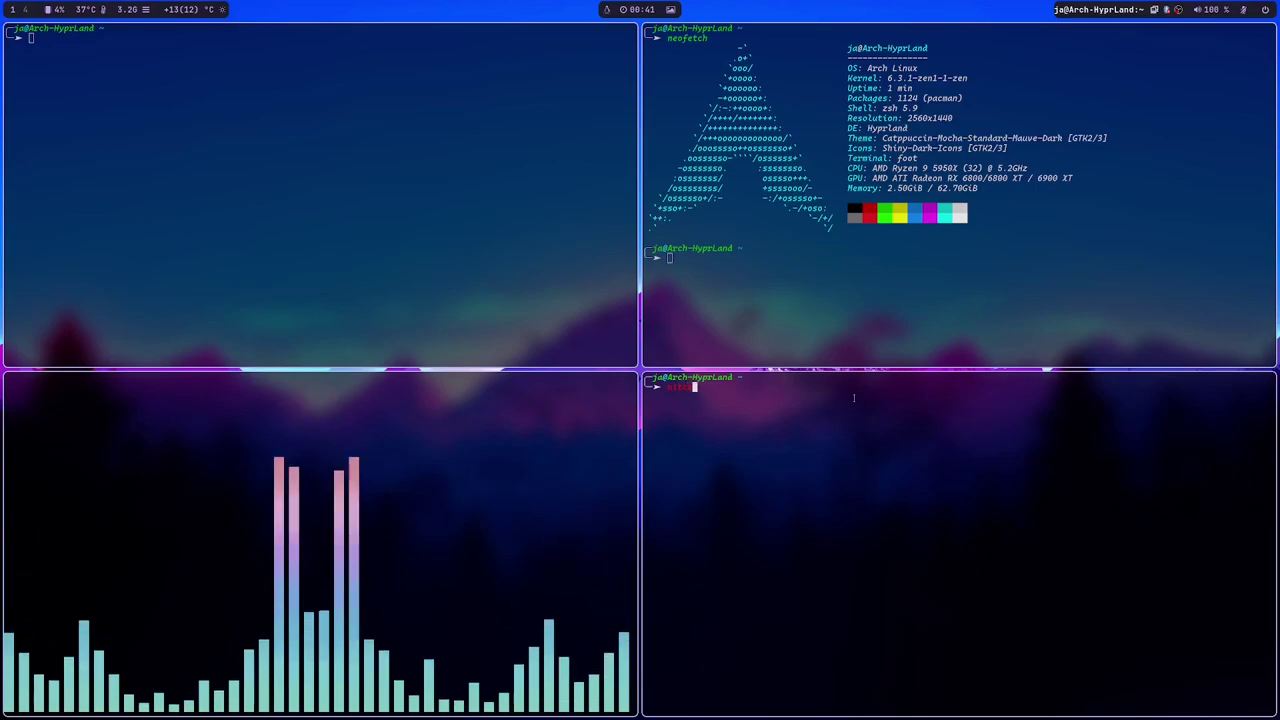
key("Return")
- Start installing the nitch package with paru -S nitch and proceed to the build file review
type("paru ")
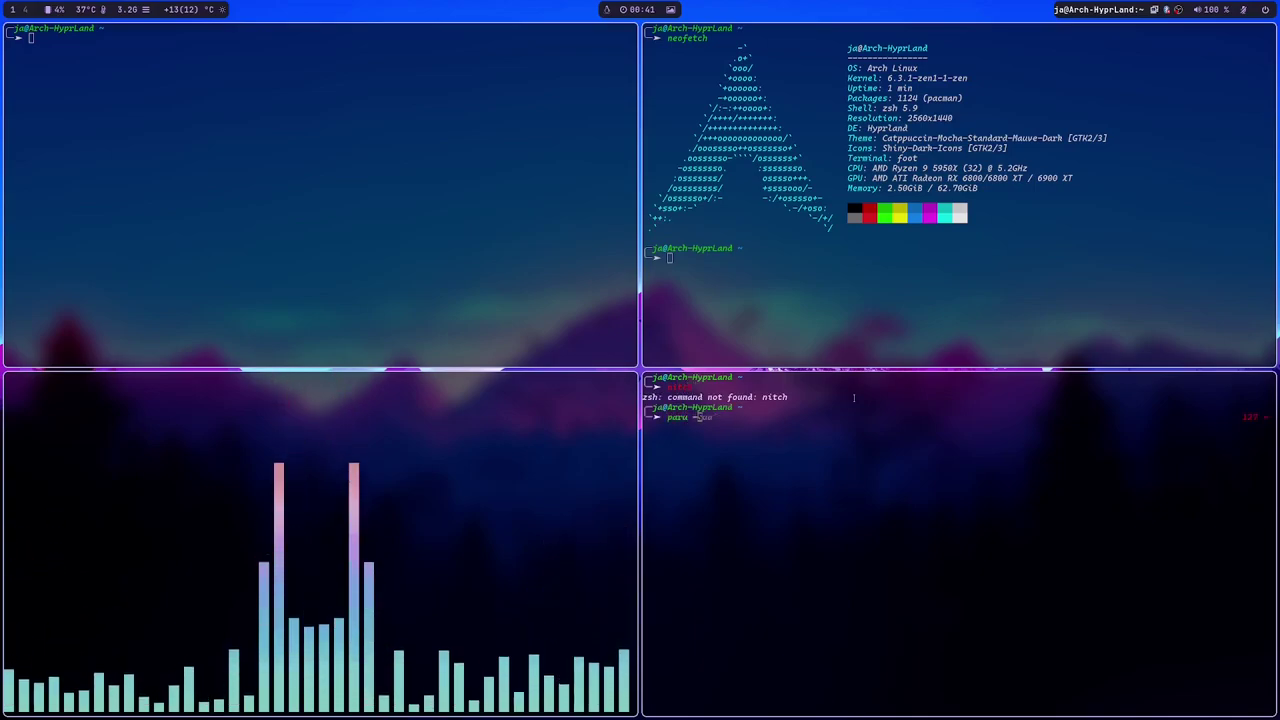
type("-S nitch")
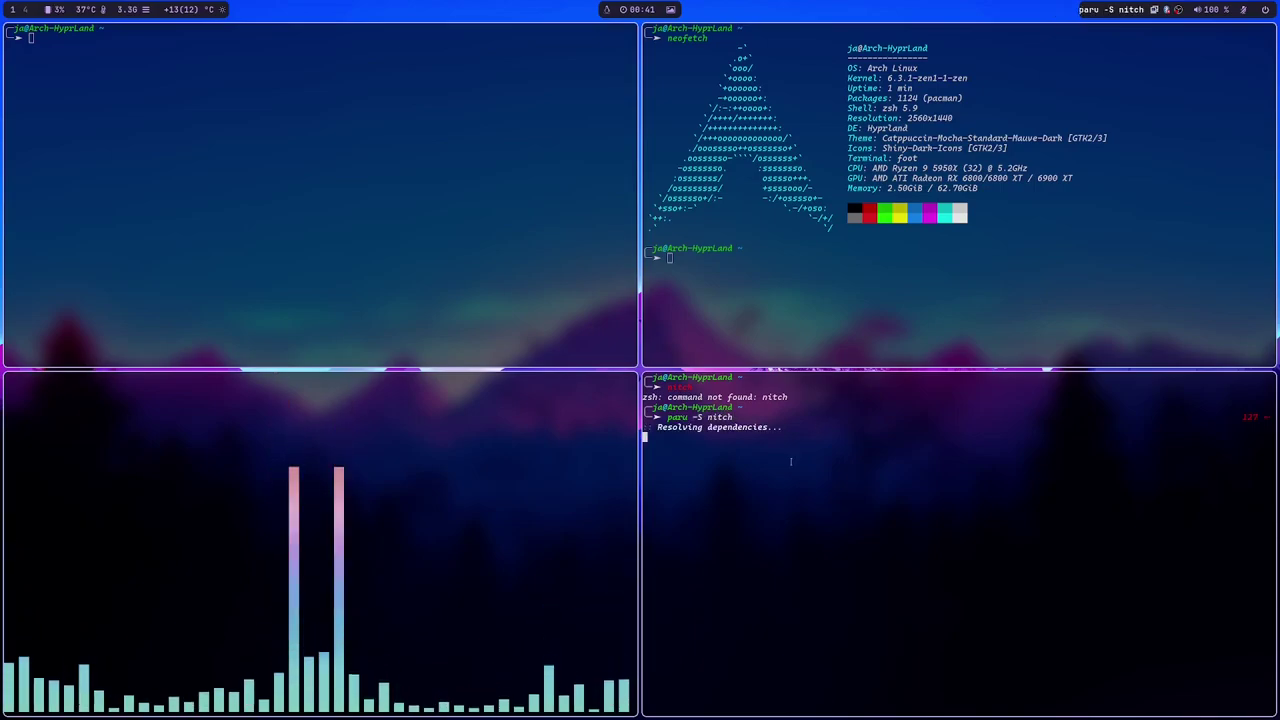
key("Return")
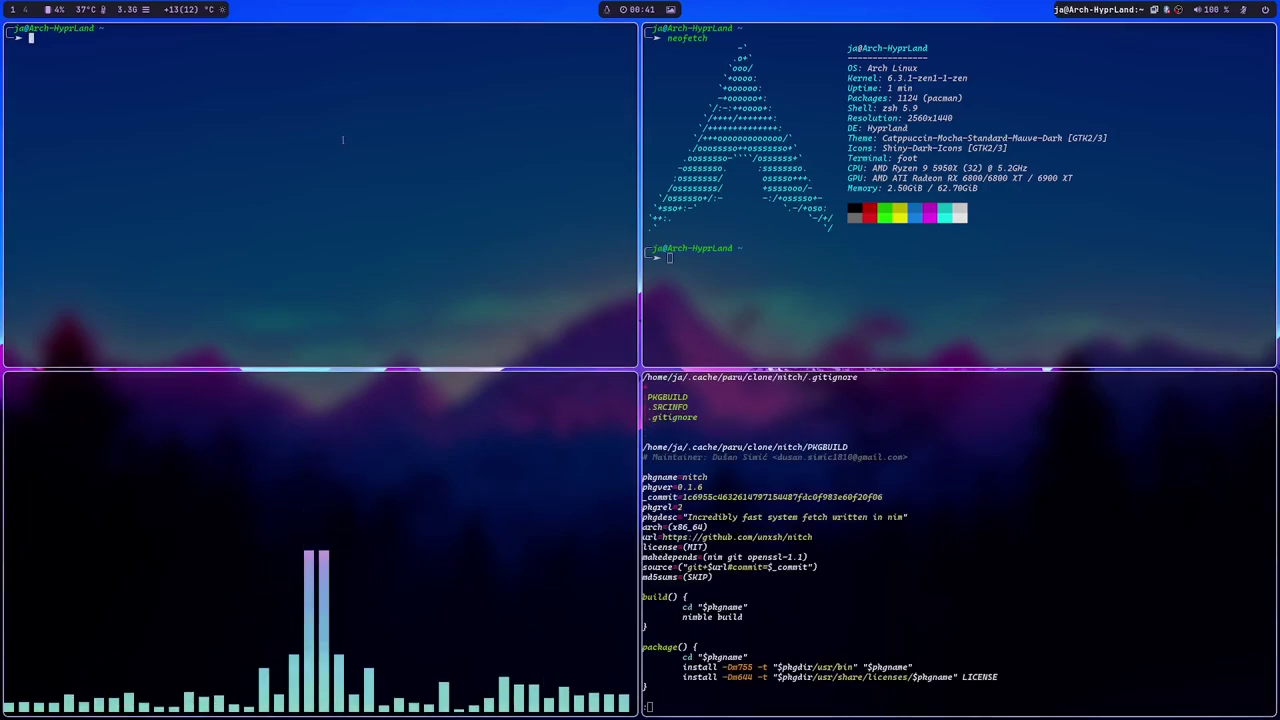
- Close the file manager on workspace 3 and return to workspace 1
key("super+3")
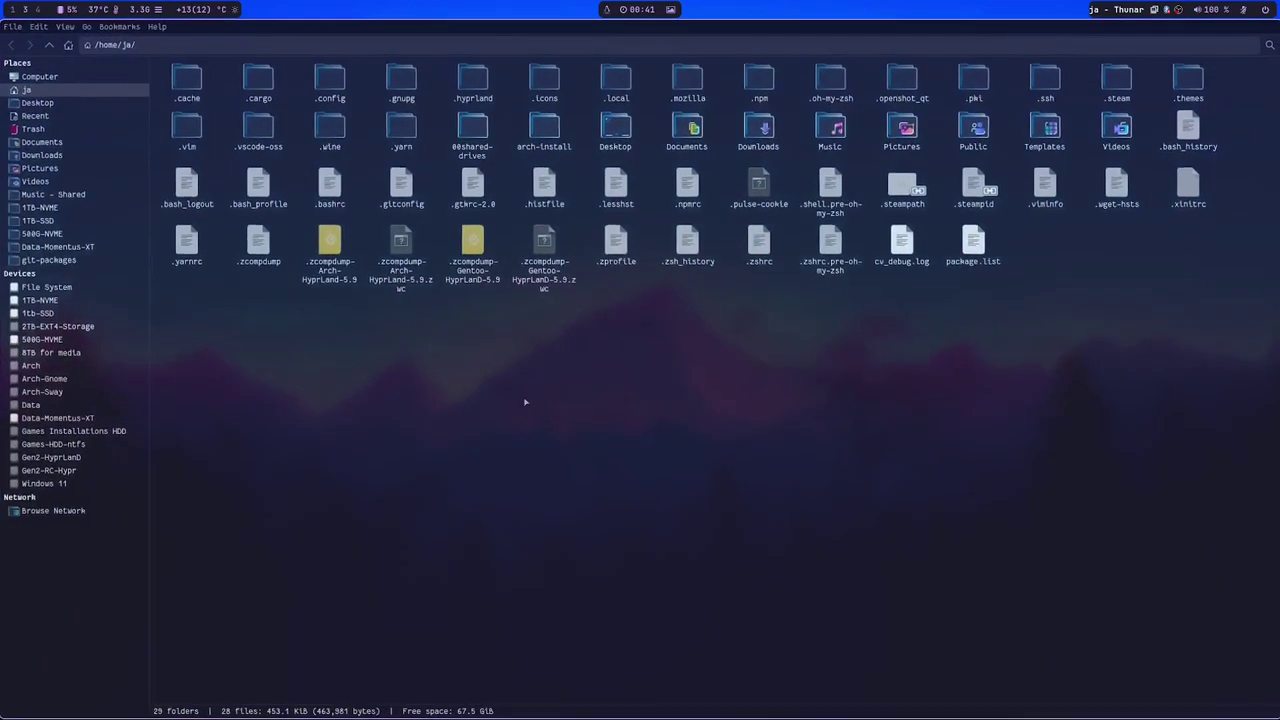
key("super+q")
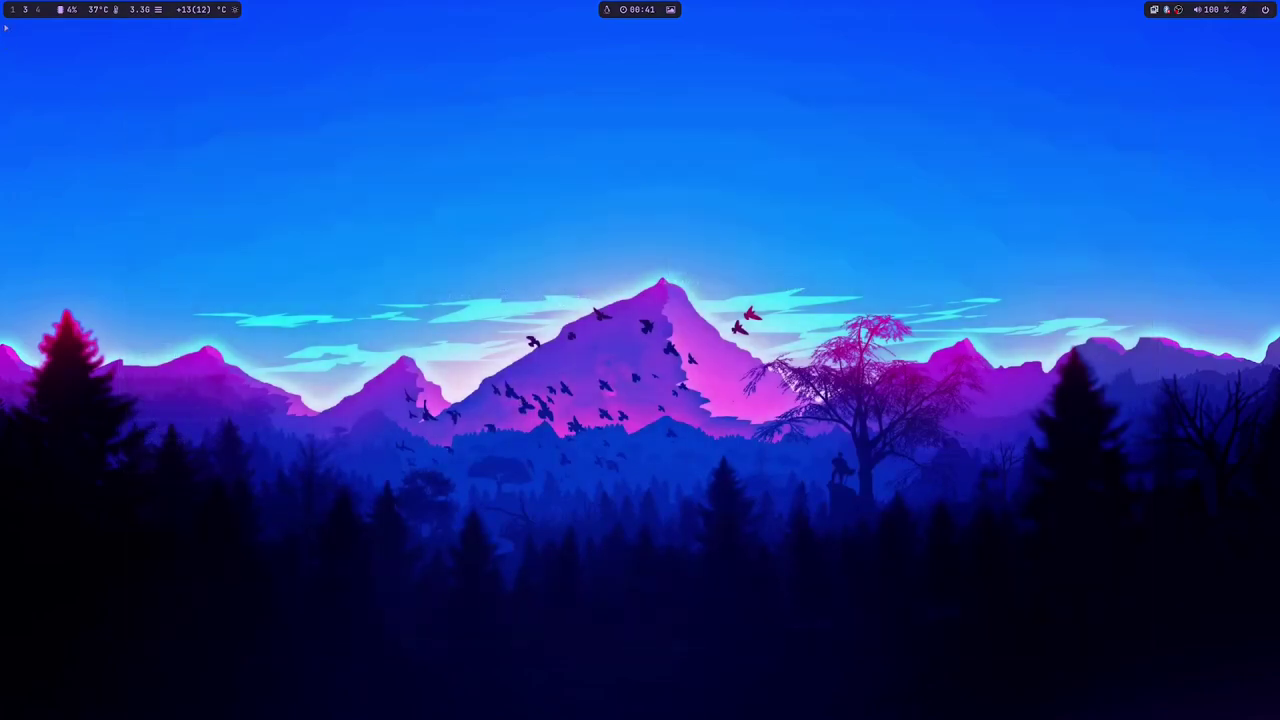
key("super+1")
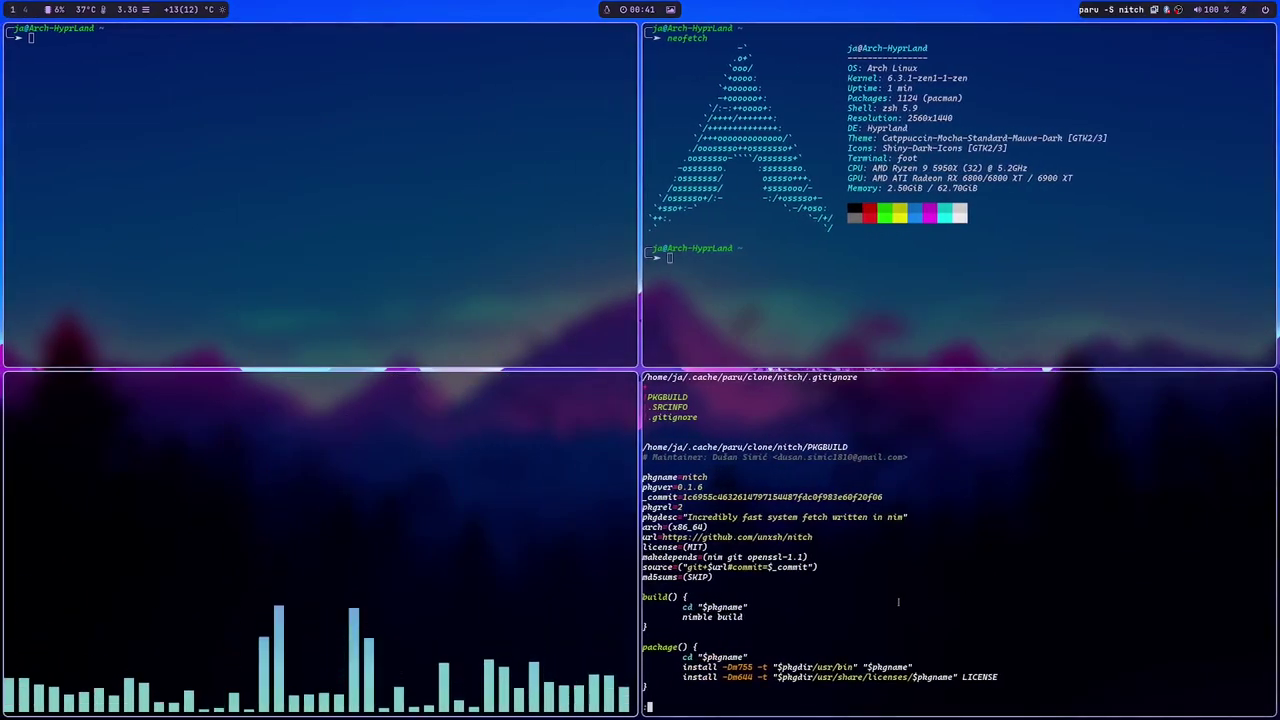
- Leave the PKGBUILD review, accept the changes and enter the sudo password to install nitch
key("q")
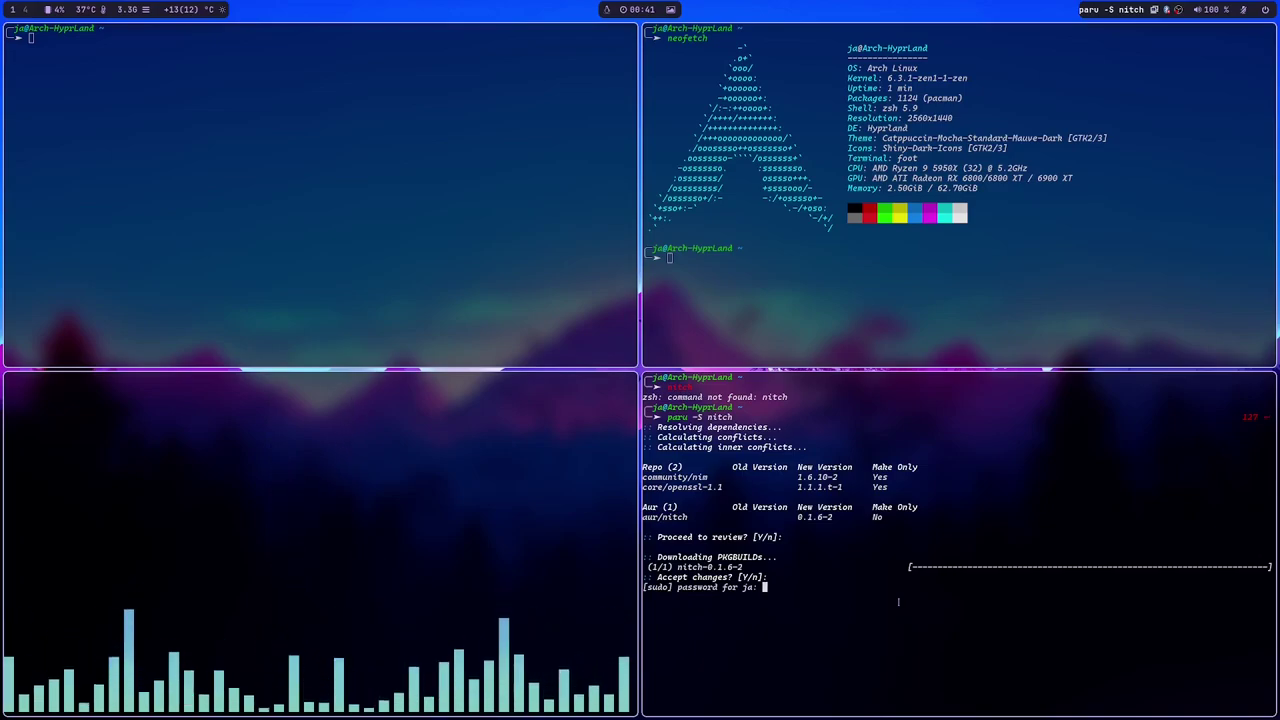
key("Return")
key("Return")
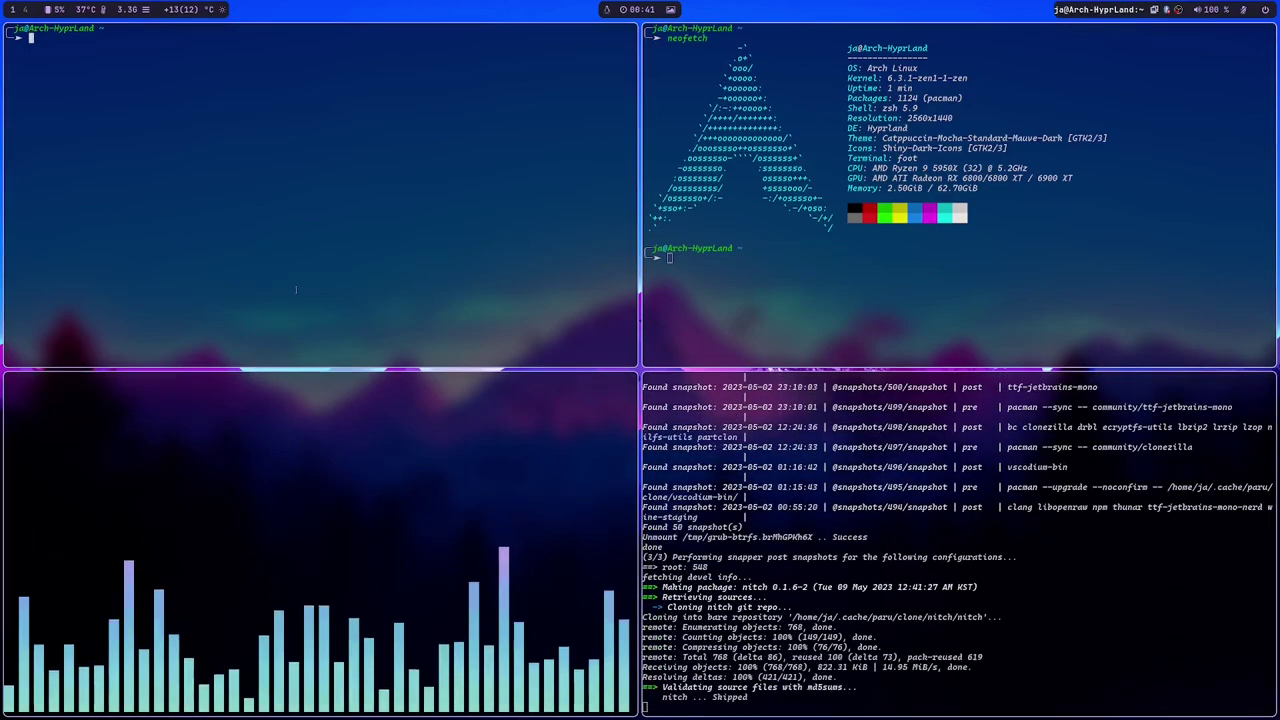
- Close the unused empty terminal, then float the cava window and move it to the lower-right area of the desktop
key("super+q")
key("super+shift+Left")
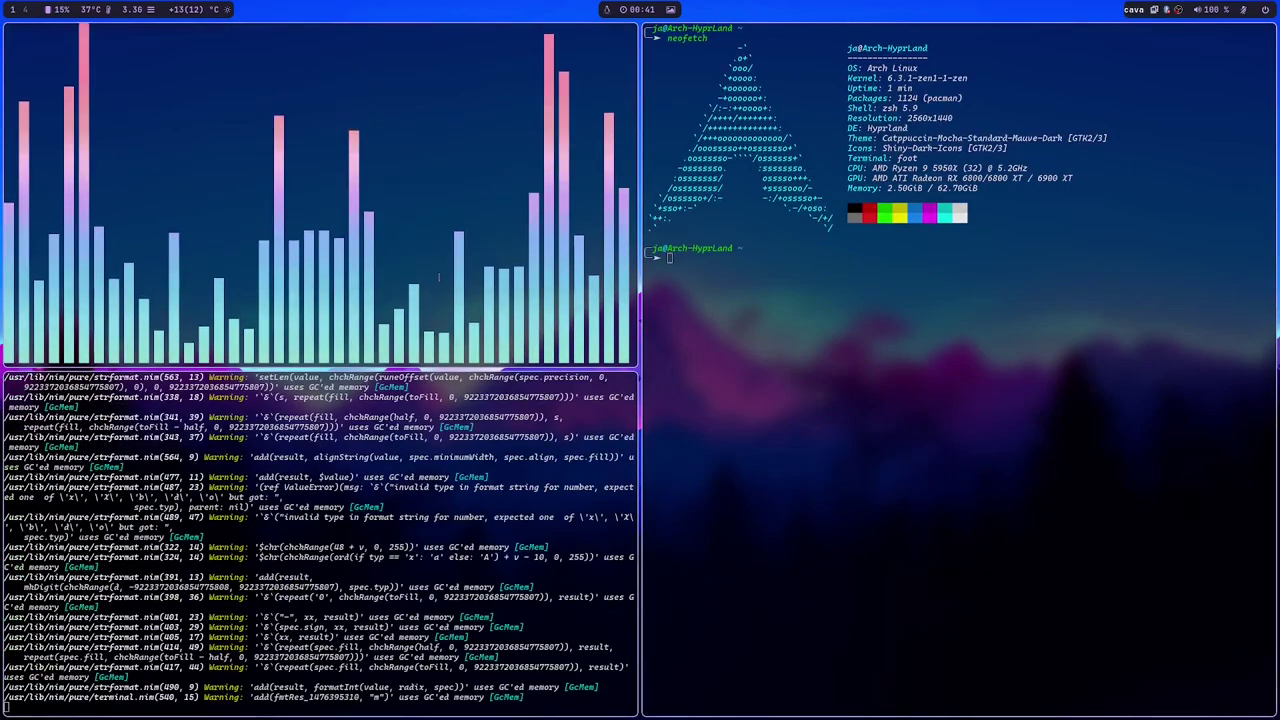
key("super+v")
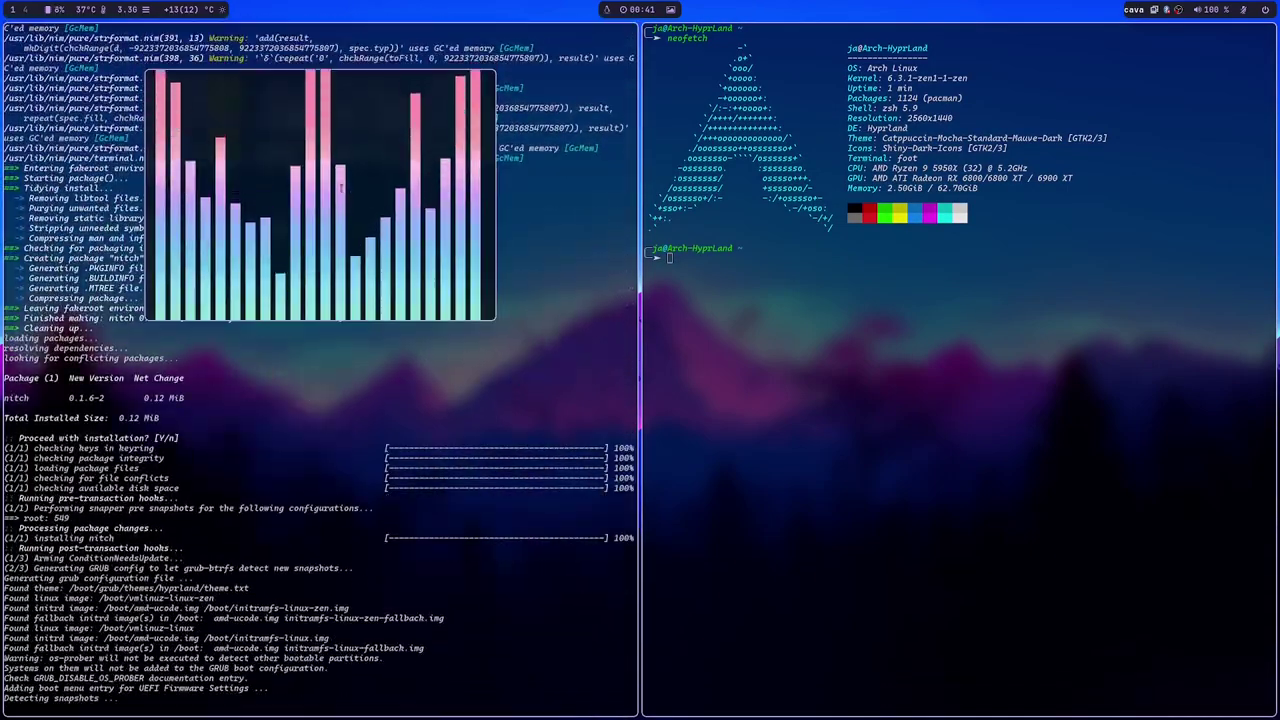
left_click_drag(356, 199, 929, 529)
- Float the neofetch terminal above cava and float the package installation terminal to the left of them
key("super+v")
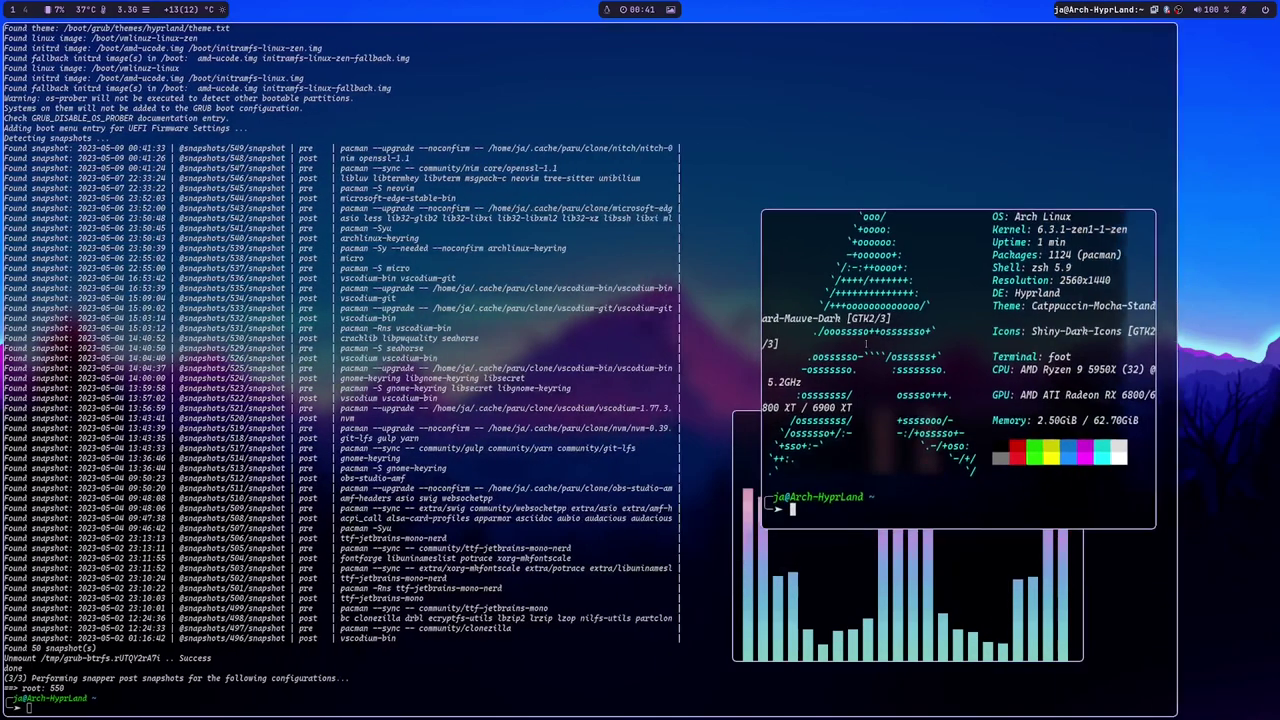
left_click_drag(1026, 451, 1068, 208)
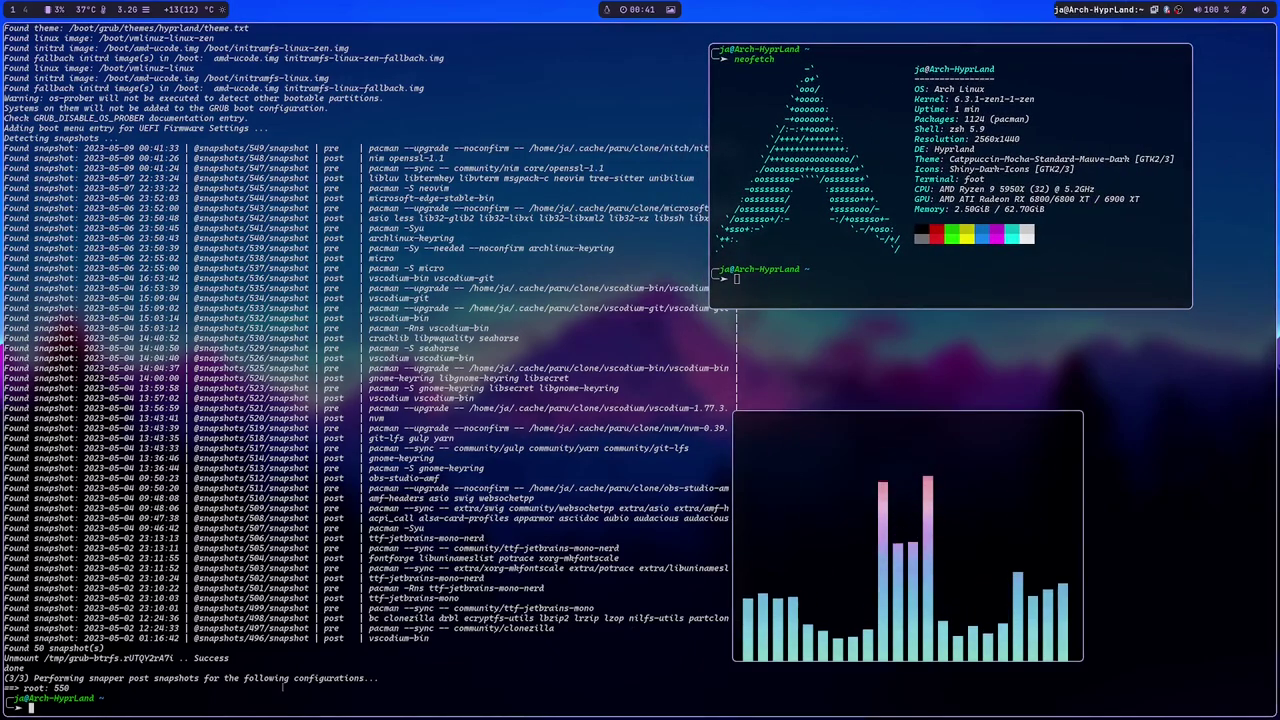
key("super+v")
left_click_drag(730, 395, 425, 359)
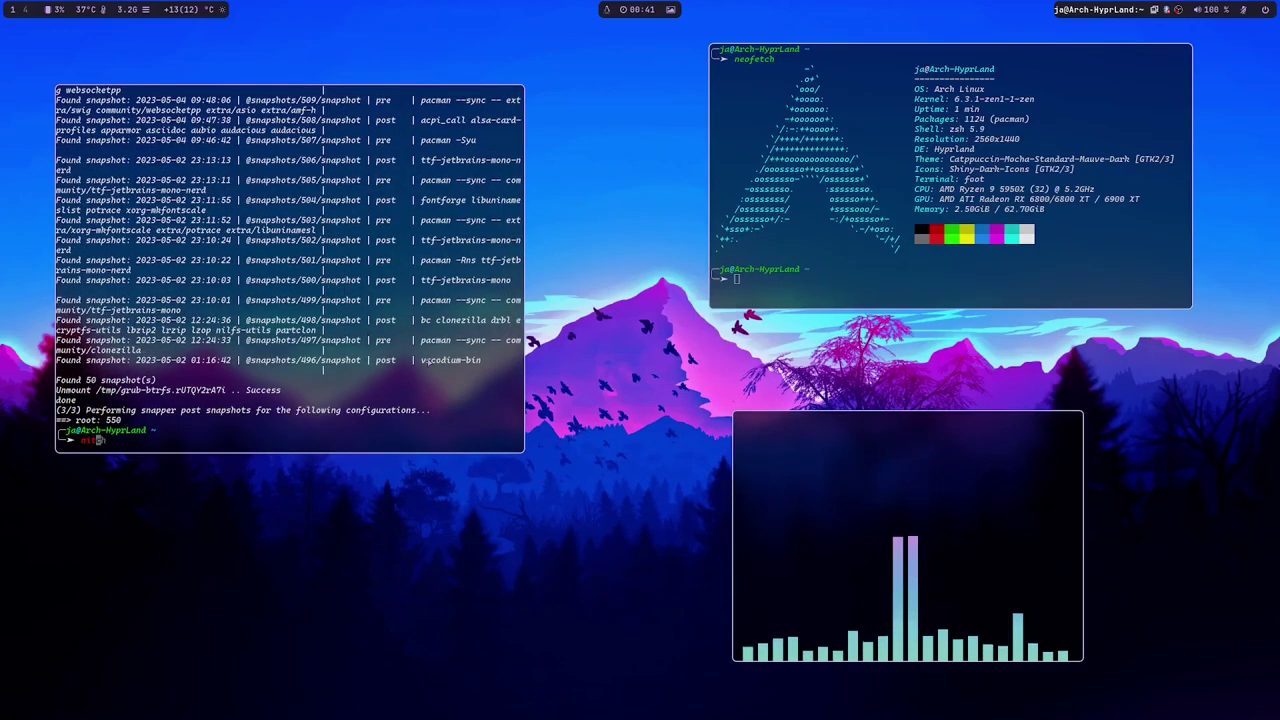
- Run nitch in the installation terminal, then clear the output and run nitch again
type("h")
key("Return")
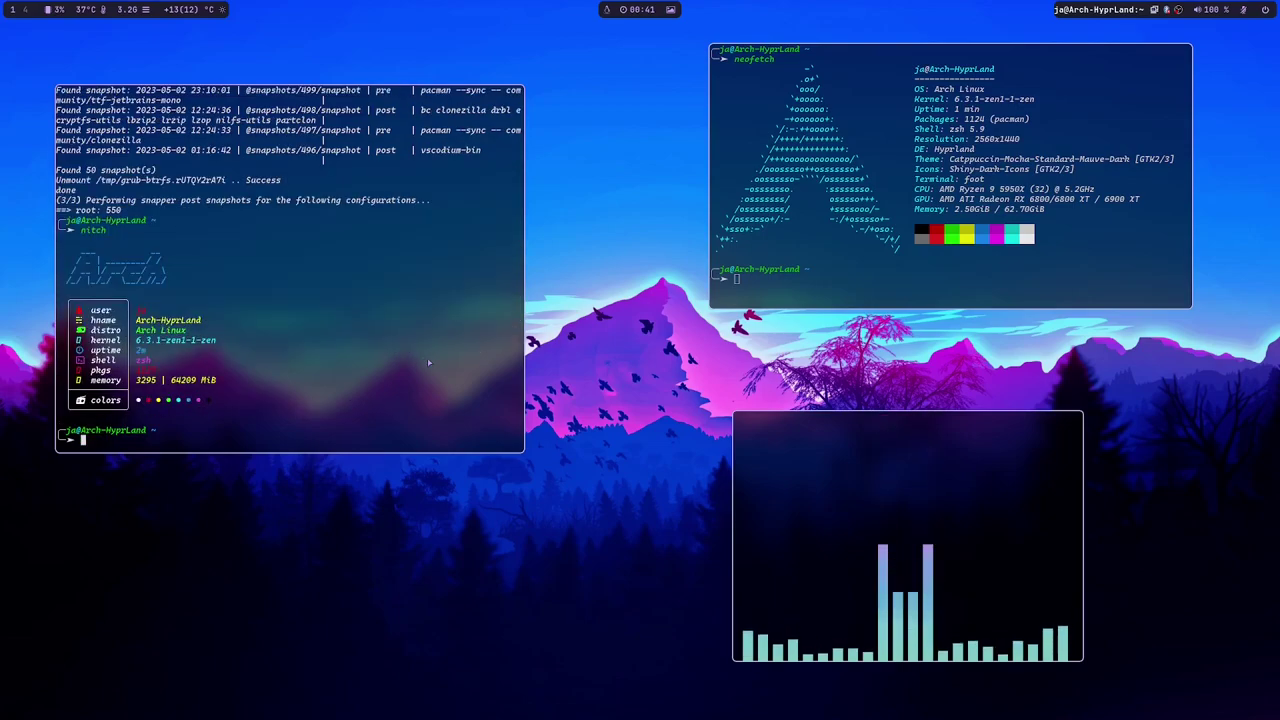
type("clear")
key("Return")
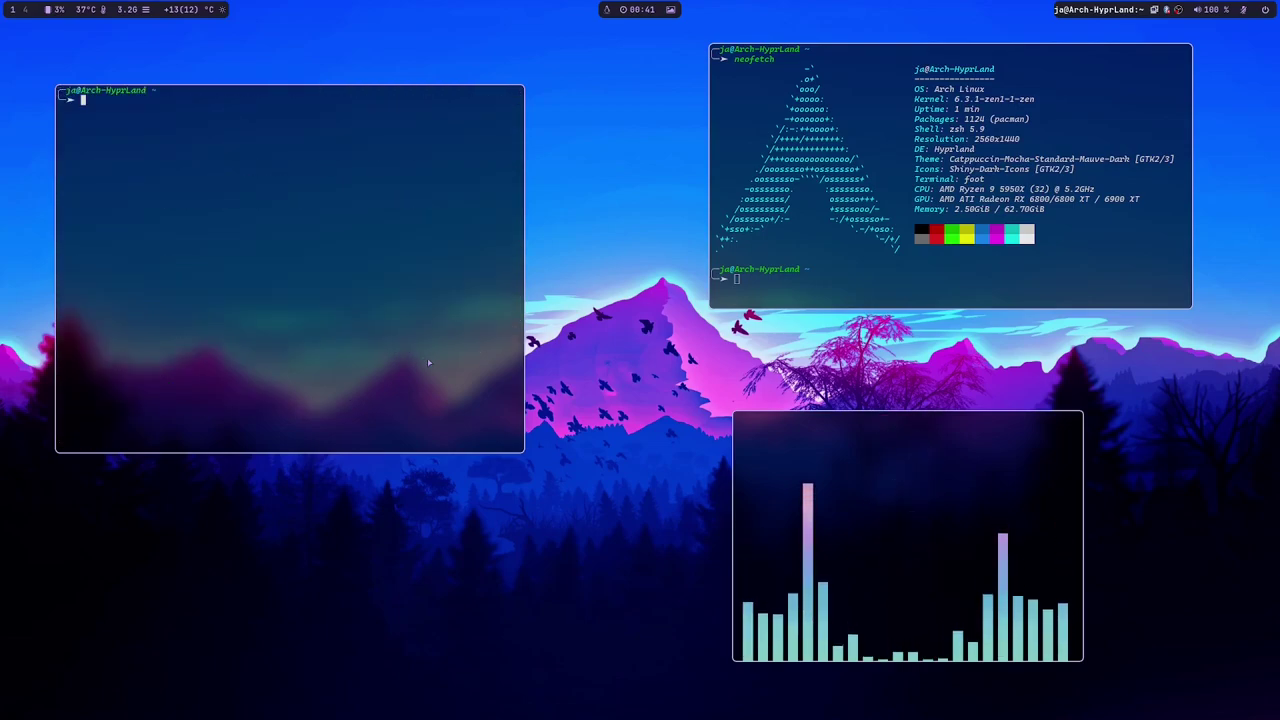
type("nitch")
key("Return")
- Close the neofetch terminal and arrange a narrowed nitch terminal and the cava window side by side
left_click_drag(465, 352, 528, 575)
key("super+q")
left_click_drag(838, 507, 930, 222)
key("super+shift+Left")
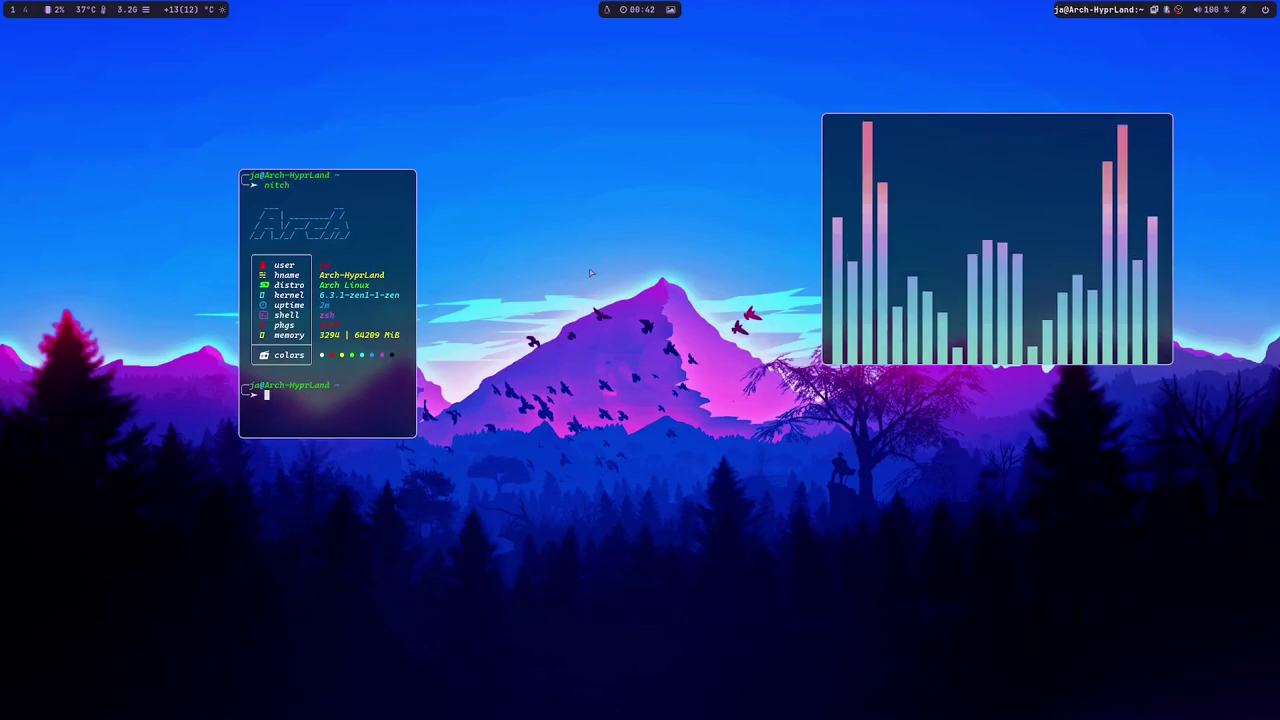
- Apply the cityscape wallpaper theme and switch the desktop panel to gnome-style
key("super+w")
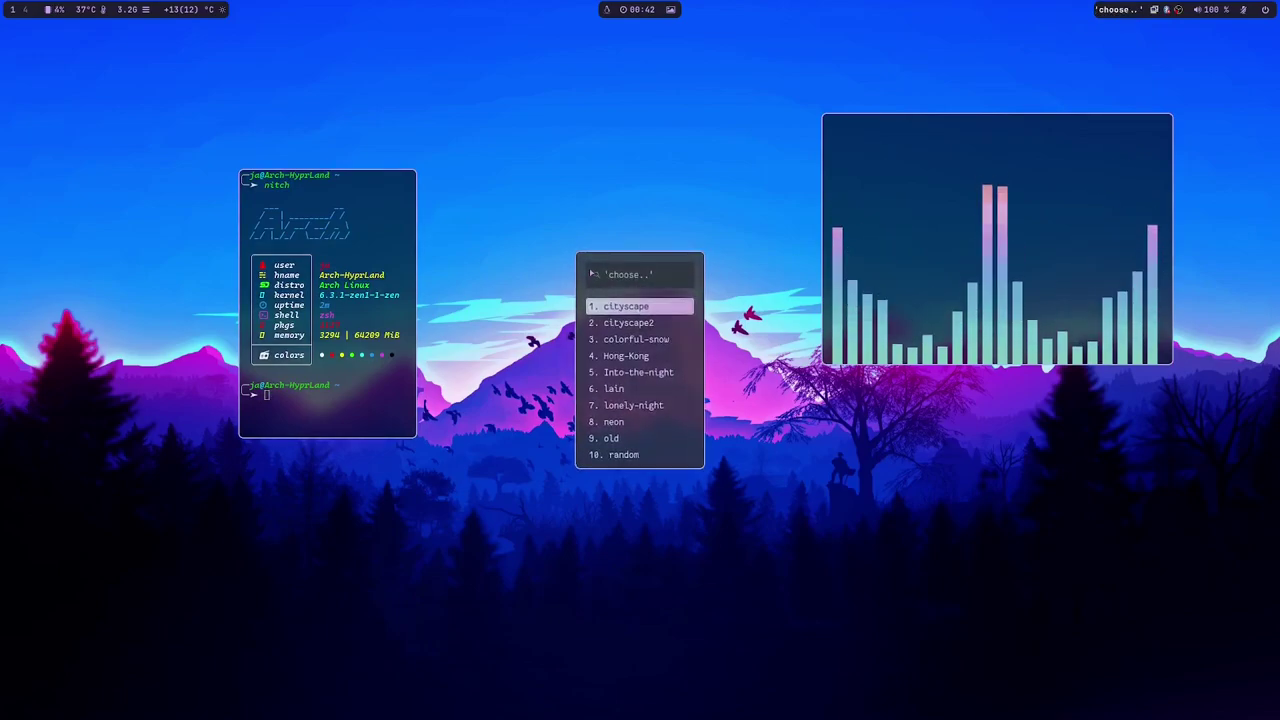
key("Return")
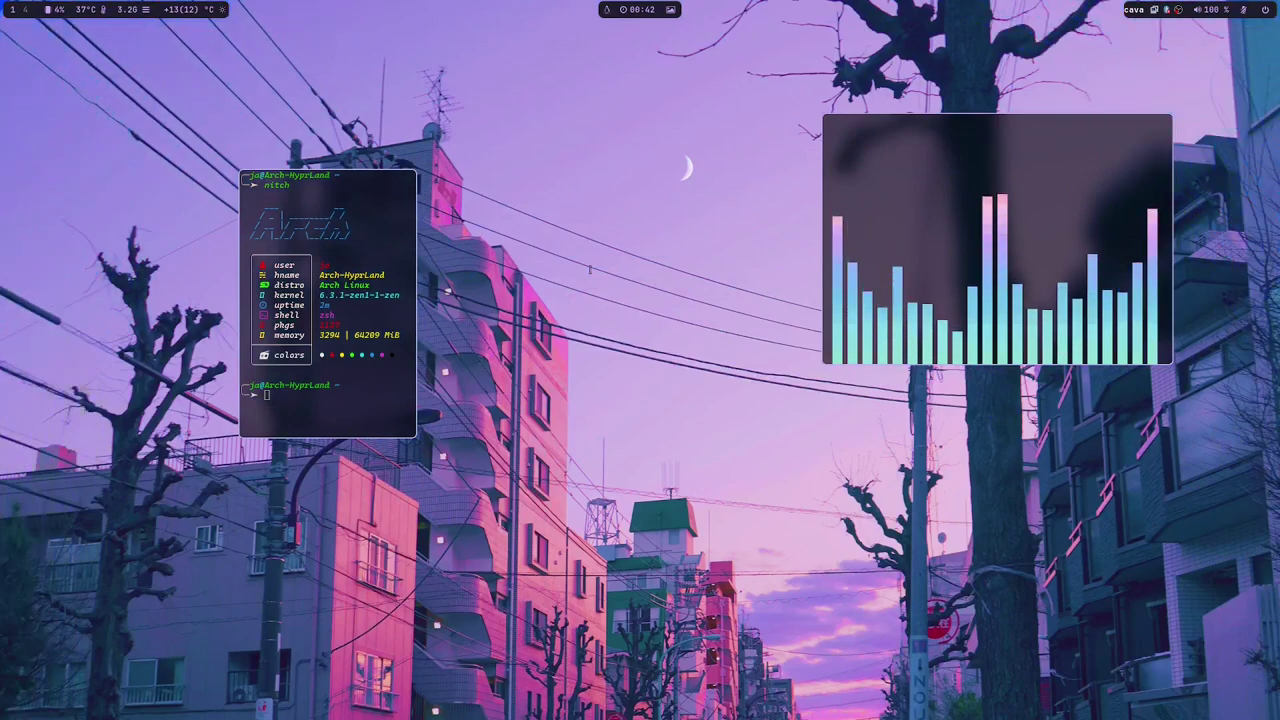
key("super+p")
key("Down")
key("Down")
key("Return")
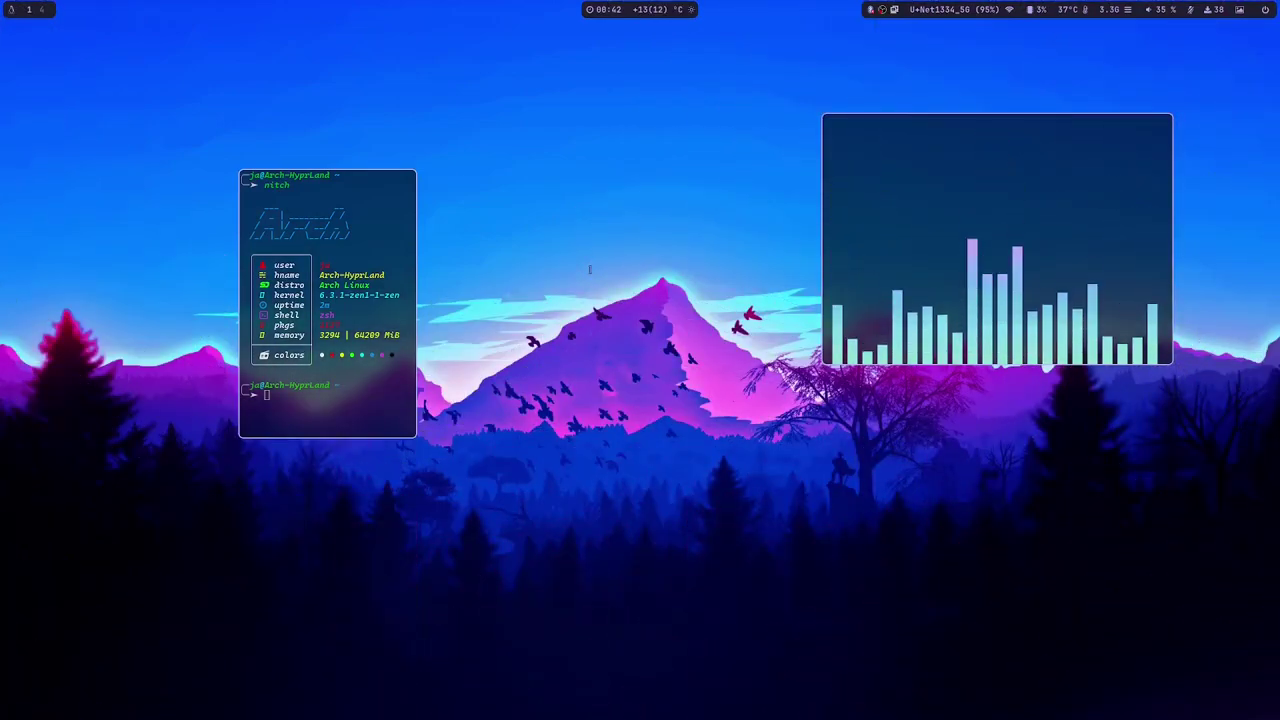
- Switch the desktop panel layout to plasma-style
key("super+b")
key("Down")
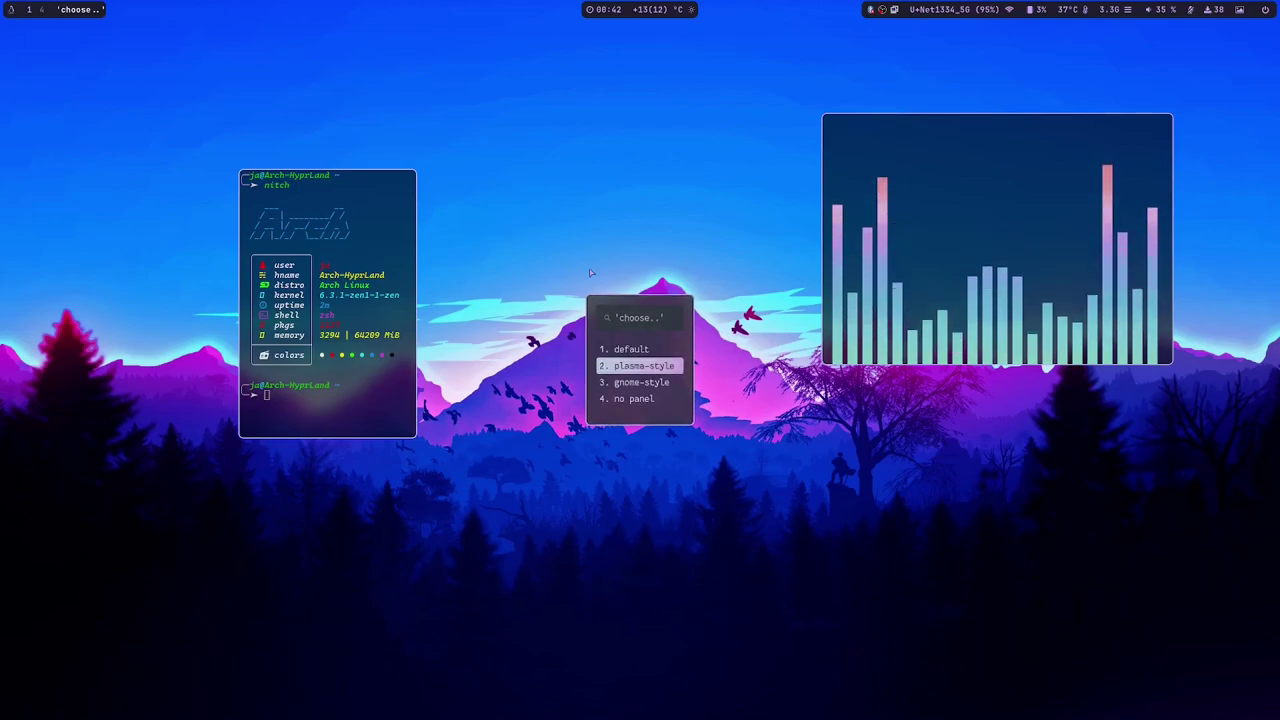
key("Down")
key("Up")
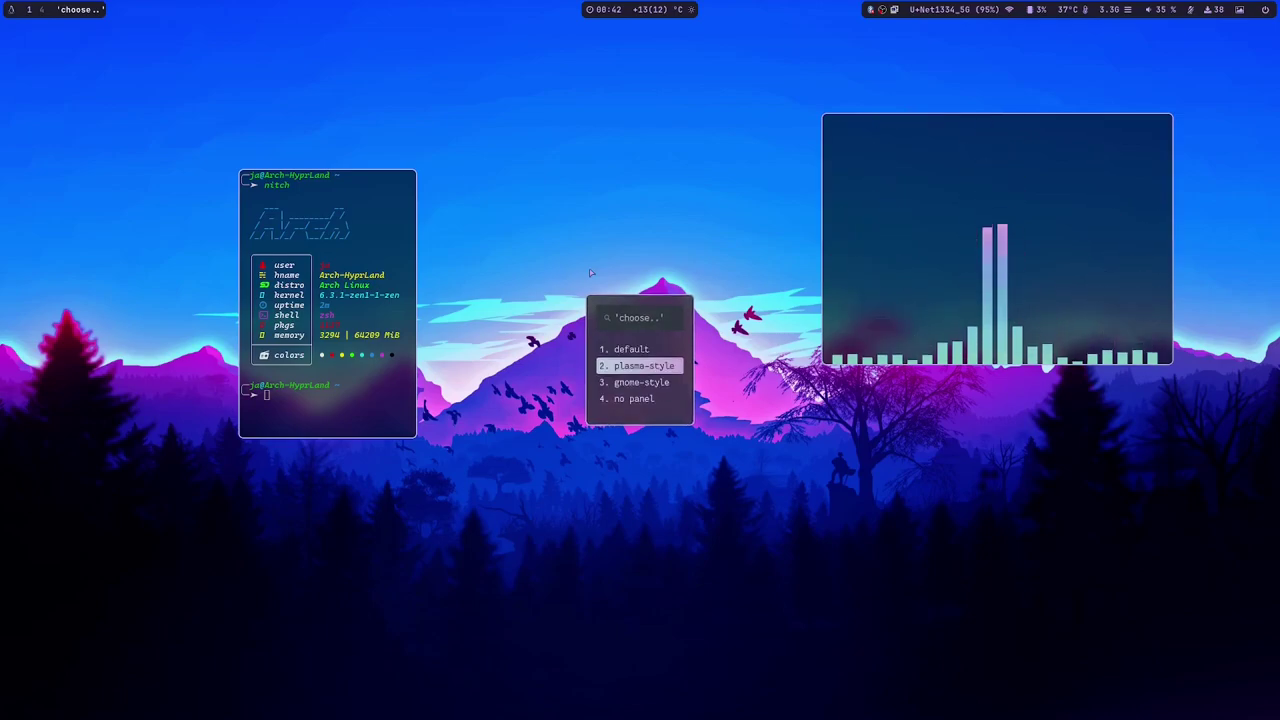
key("Return")
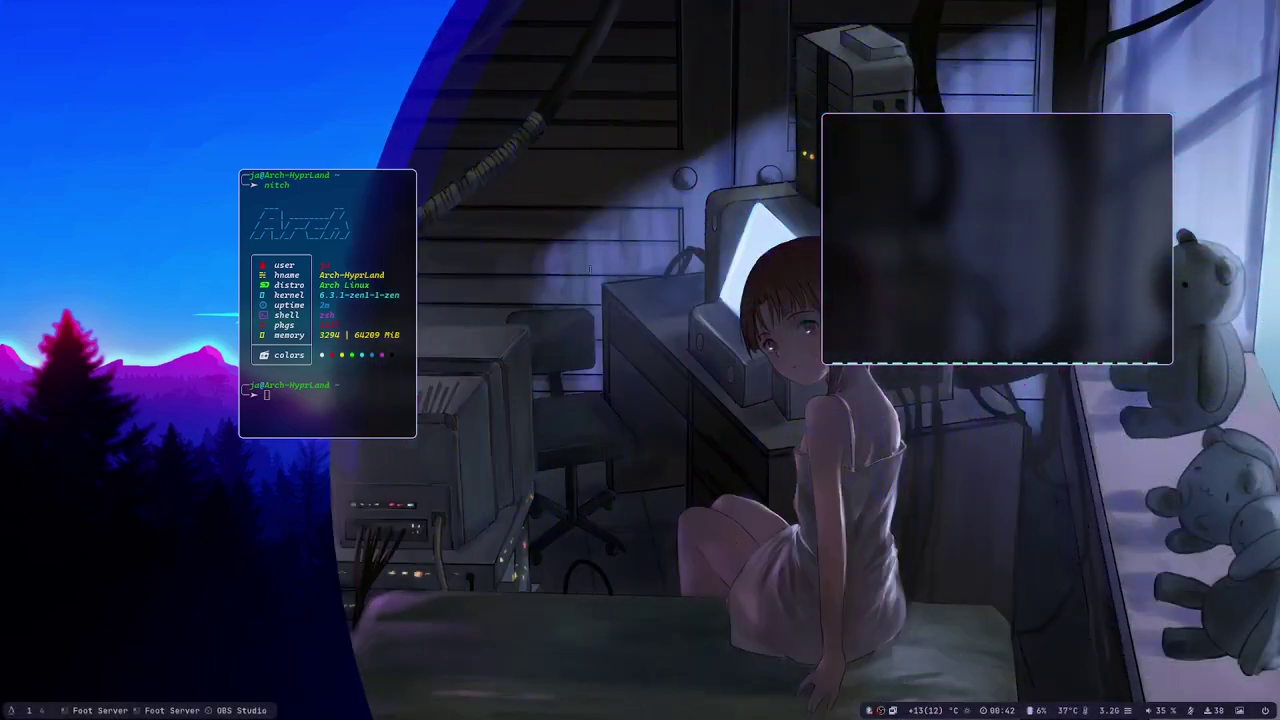
- Stack the floating windows along the desktop's left side, with the nitch terminal above cava
left_click_drag(1021, 213, 215, 379)
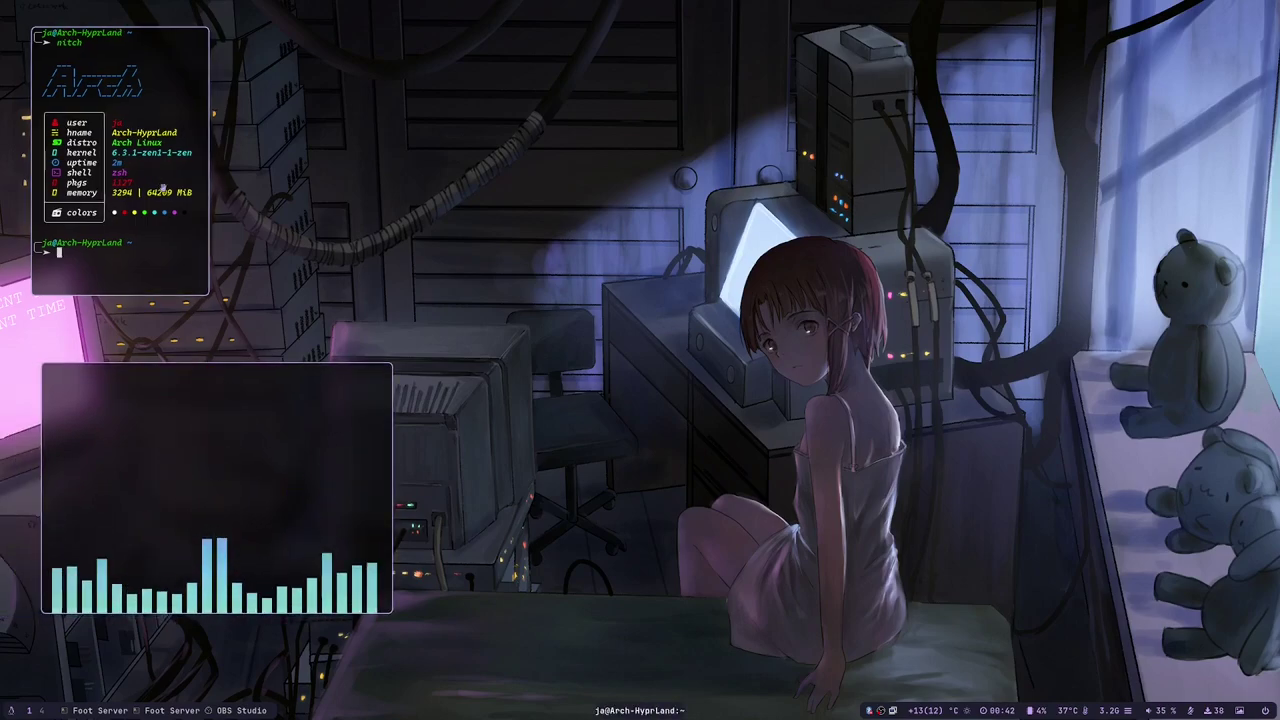
left_click_drag(217, 196, 237, 236)
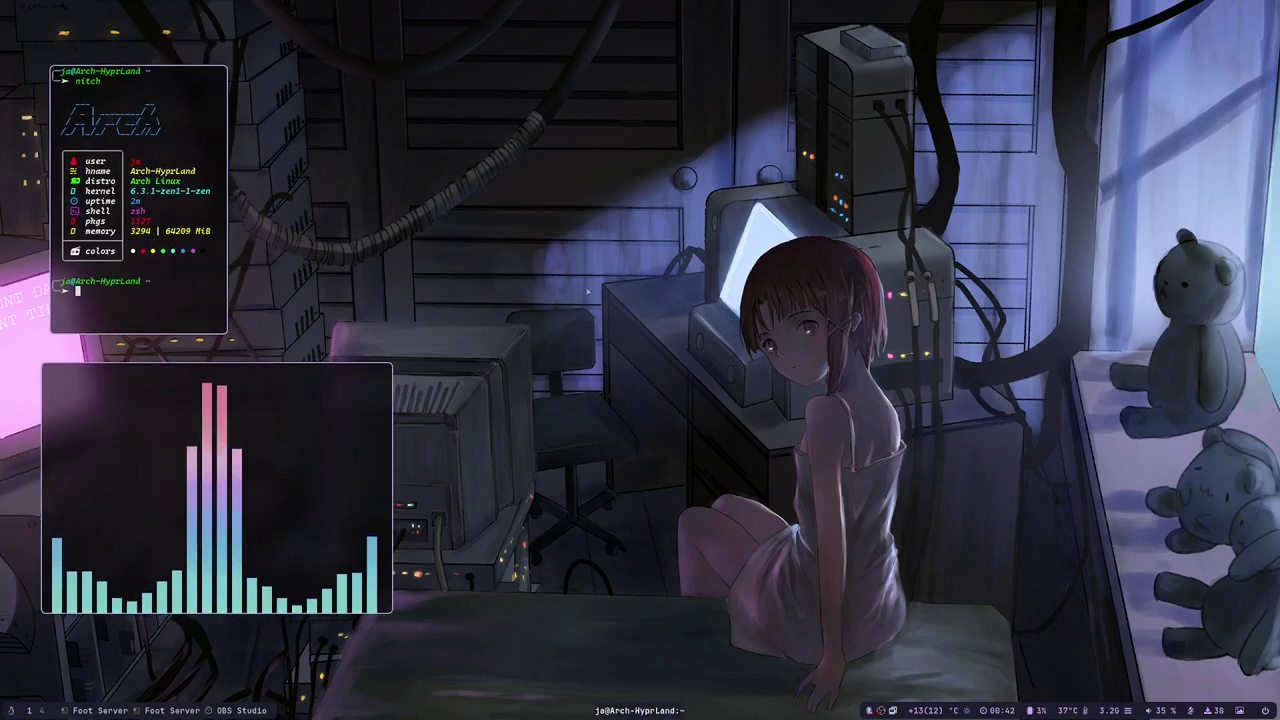
- Reopen the panel style chooser and apply the plasma-style entry again
key("super+w")
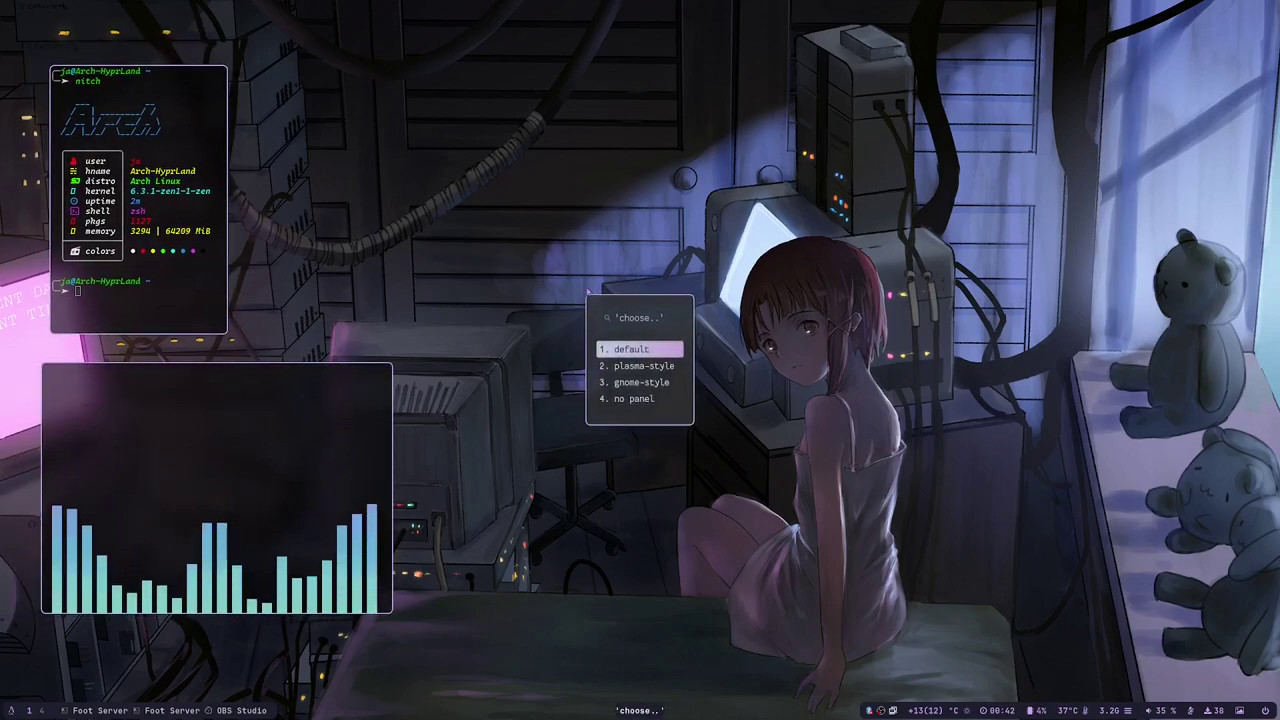
key("Down")
key("Up")
key("Down")
key("Return")
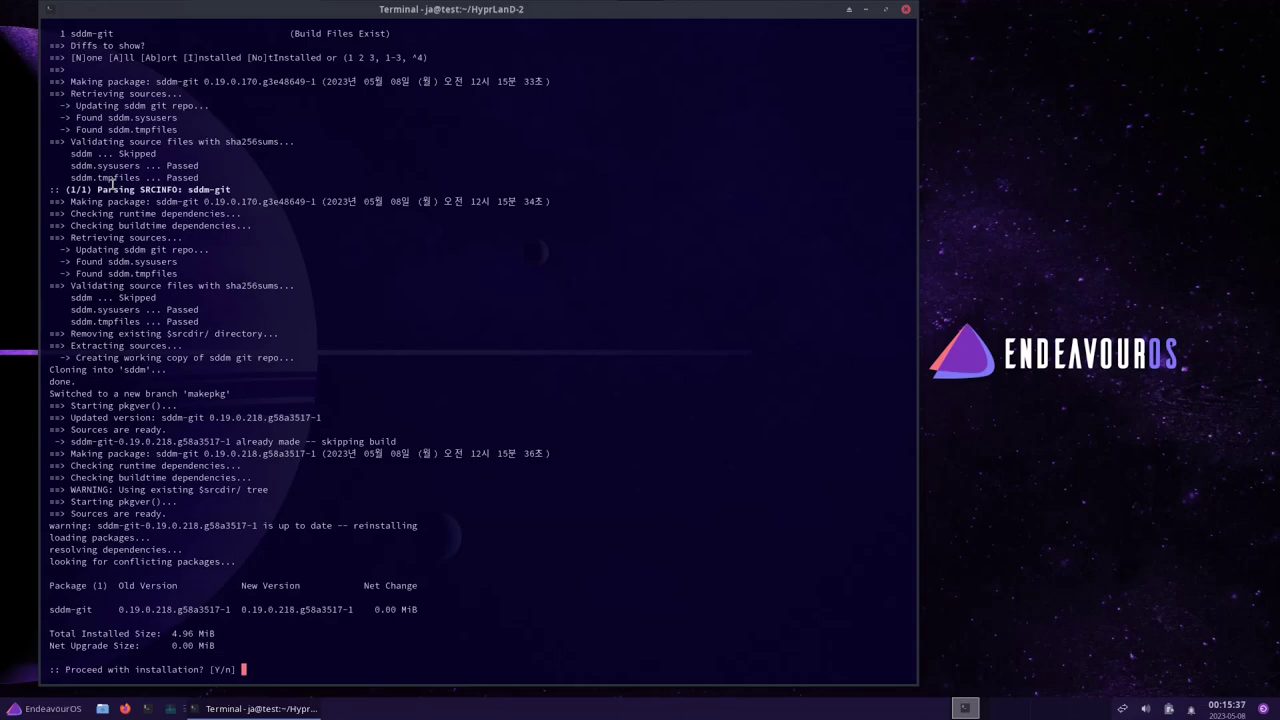
- In the EndeavourOS terminal, confirm the installation of the sddm-git package
key("Return")
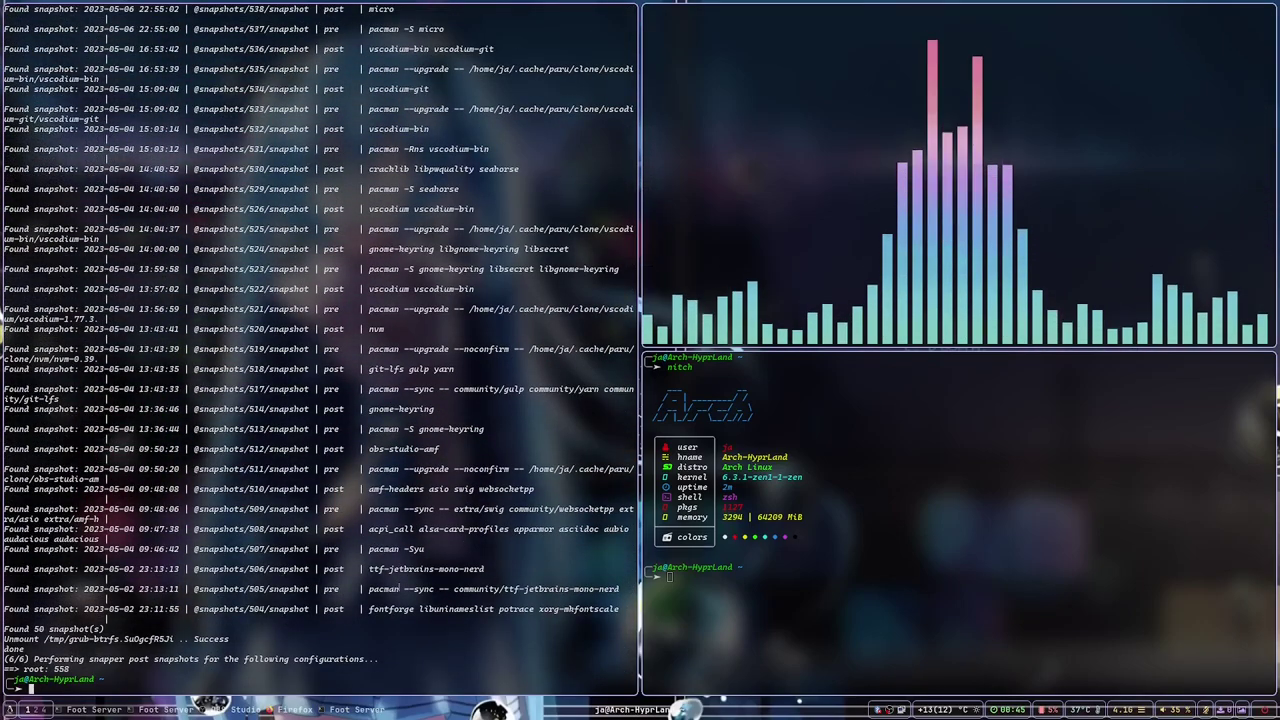
- Clear the finished package output from the terminal and switch the desktop to a panel layout along the top edge
type("clear")
key("Return")
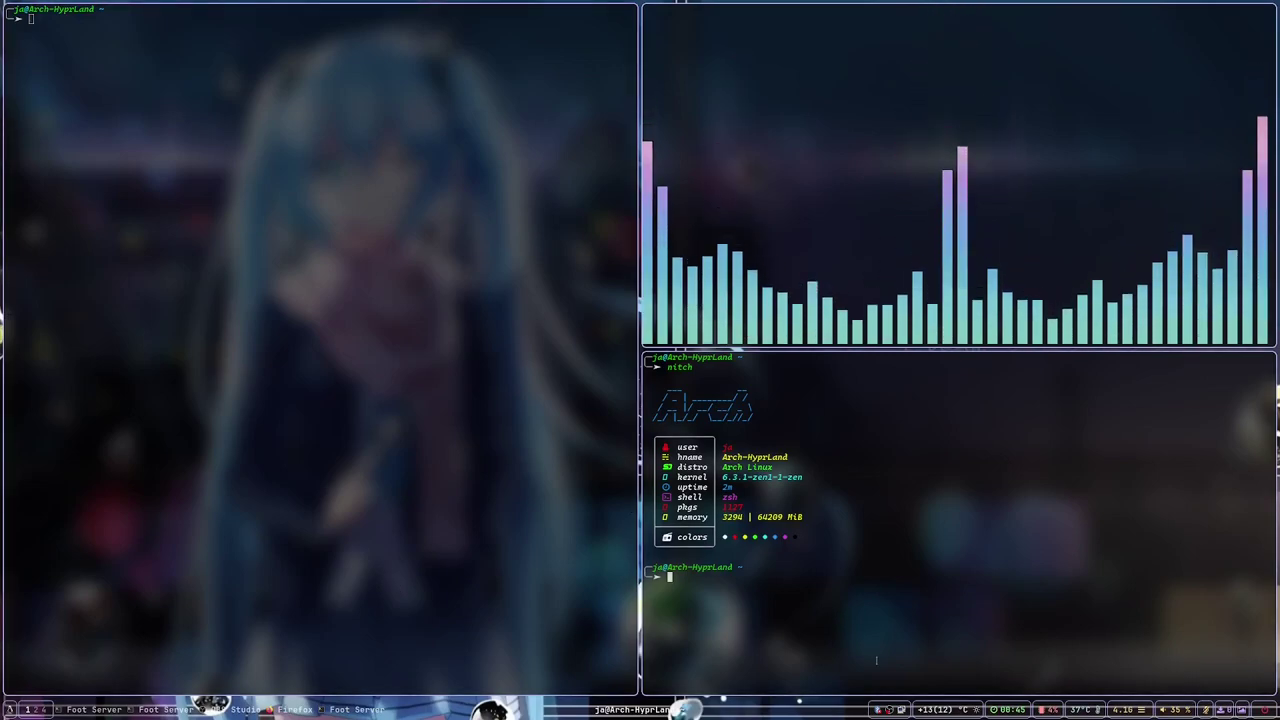
key("super+d")
key("Return")
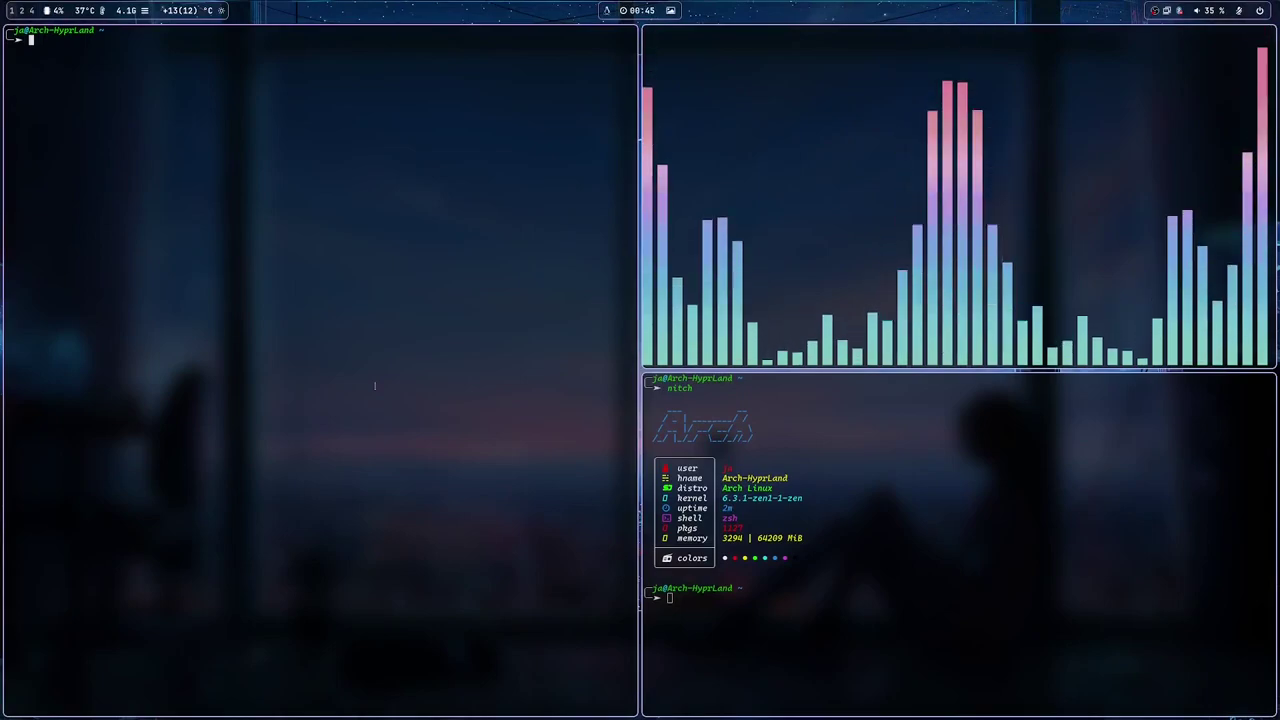
- Choose the plasma-style layout for the desktop panel
key("super+t")
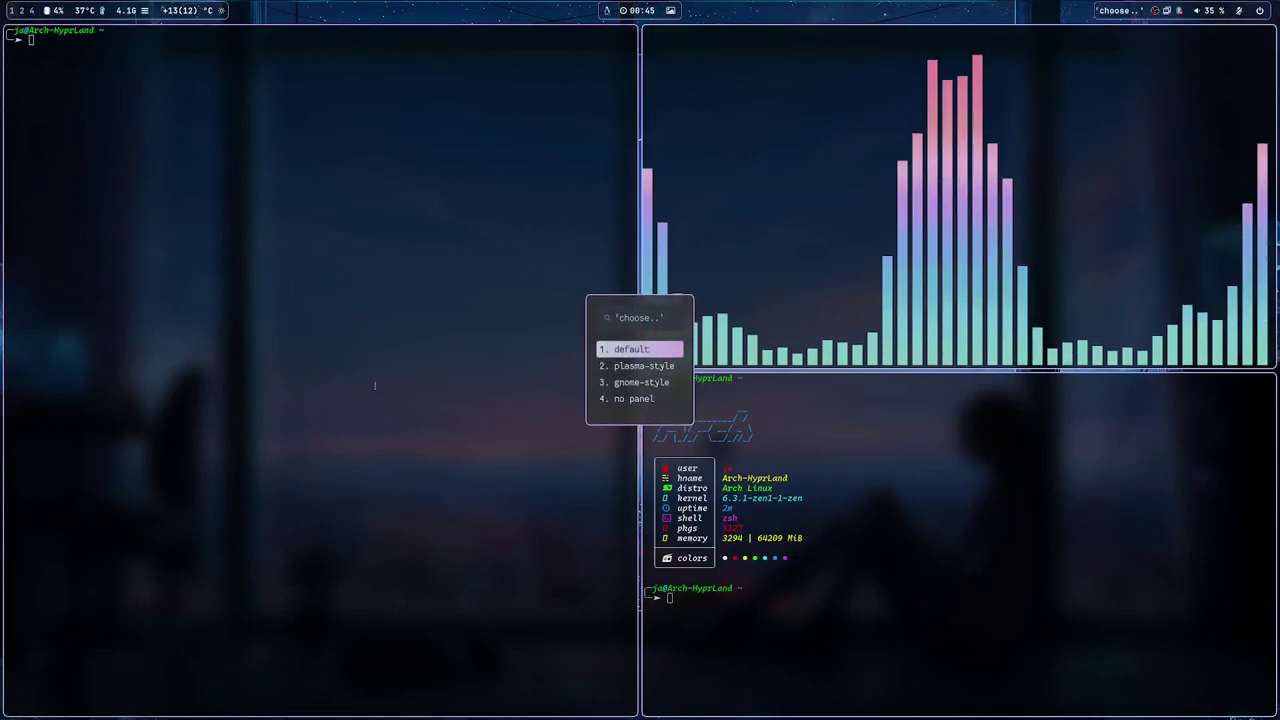
key("Down")
key("Return")
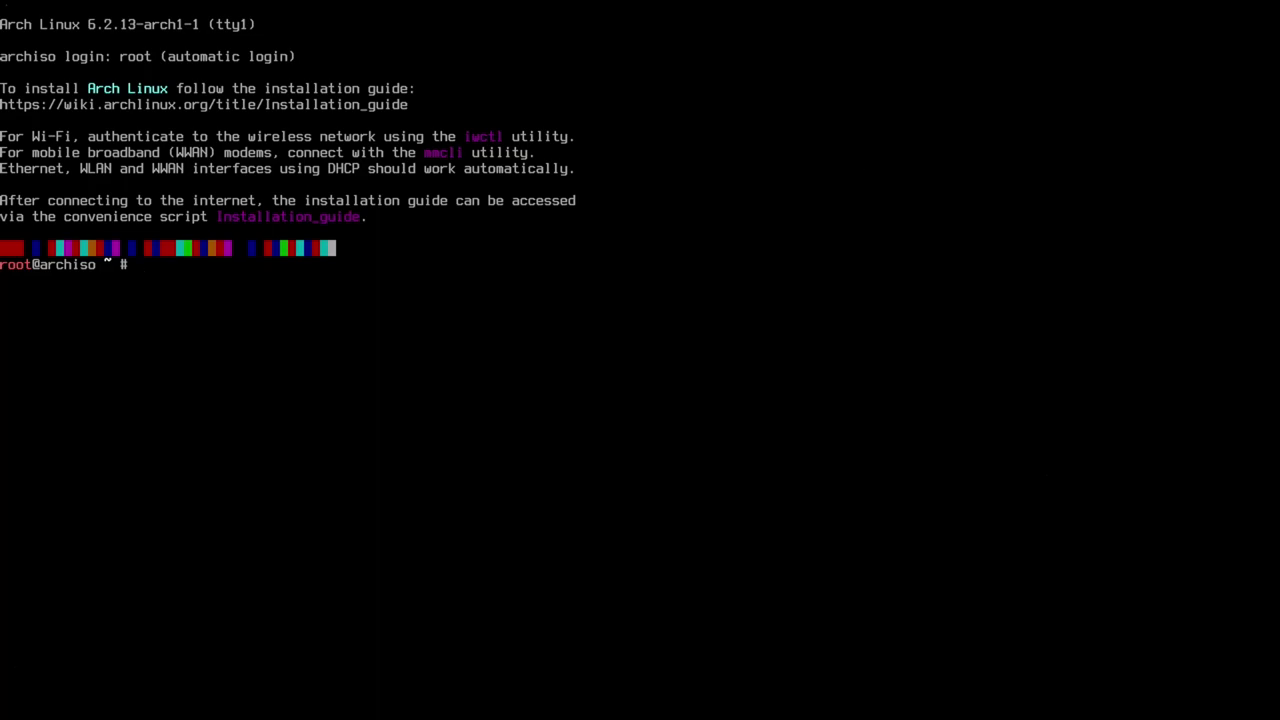
- In the Arch live console, start iwctl and list the wireless devices
type("iwctl")
key("Return")
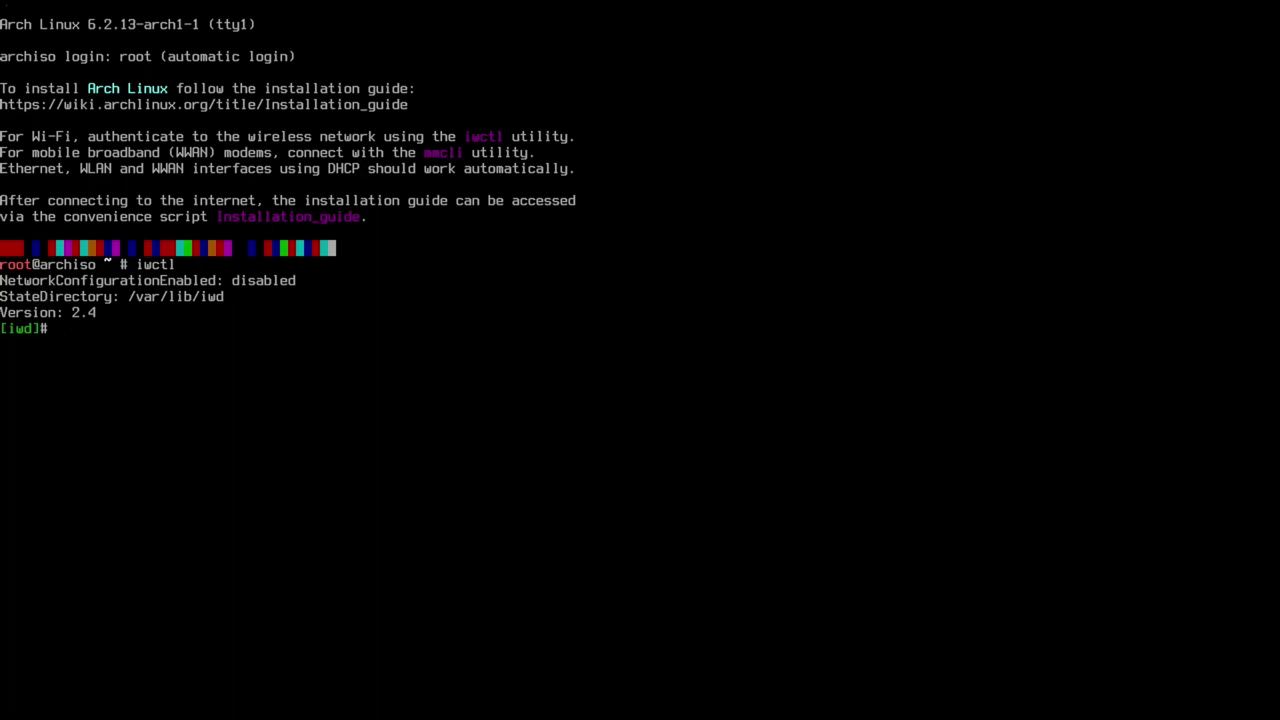
type("st")
key("BackSpace")
key("BackSpace")
type("device list")
key("Return")
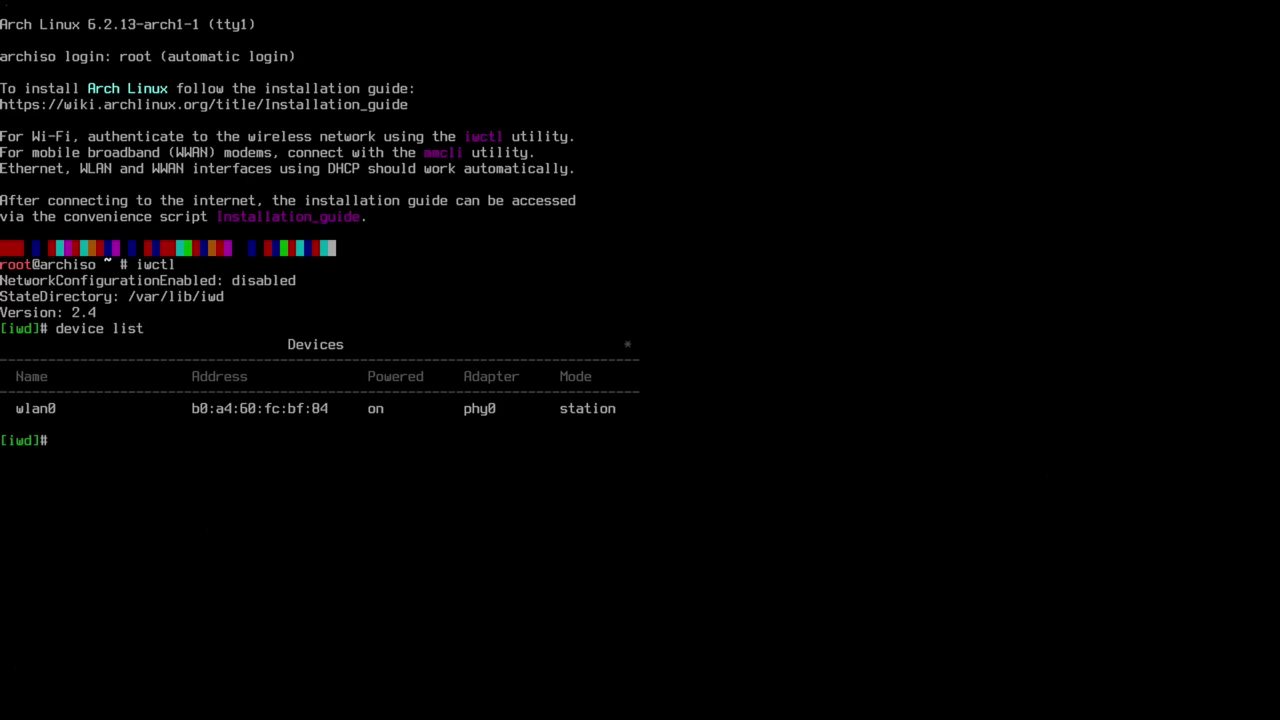
- List the Wi-Fi networks available to the wlan0 station
type("station wlan0 get")
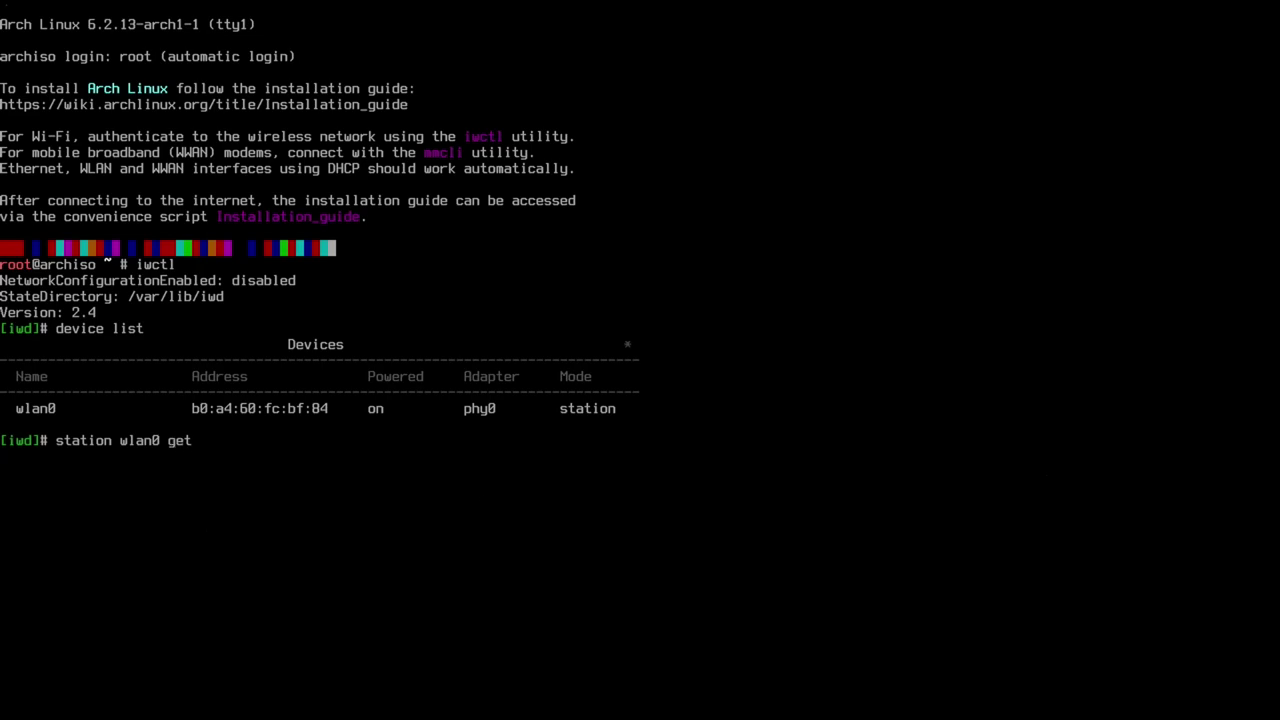
type("-networks")
key("Return")
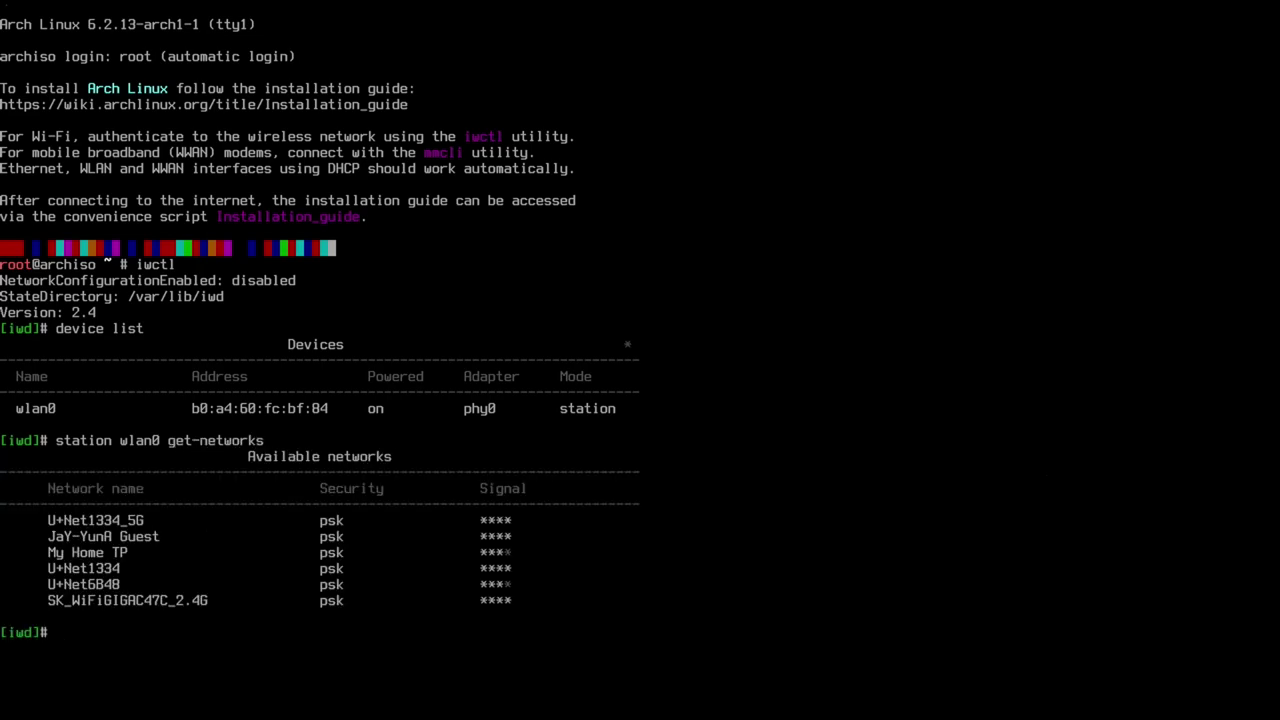
- Connect wlan0 to the U+Net1334_5G network, entering the network passphrase, and exit iwctl
type("station wlan0 connect ")
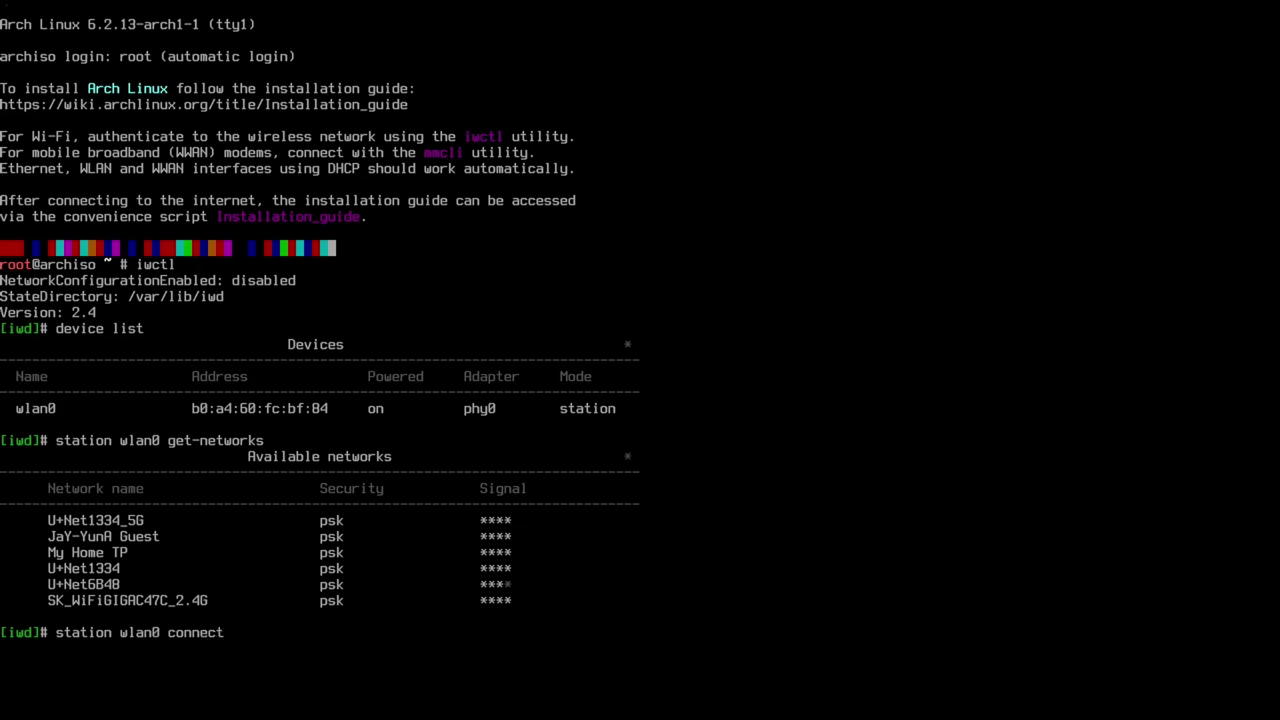
type("U+Net1334_5G")
key("Return")
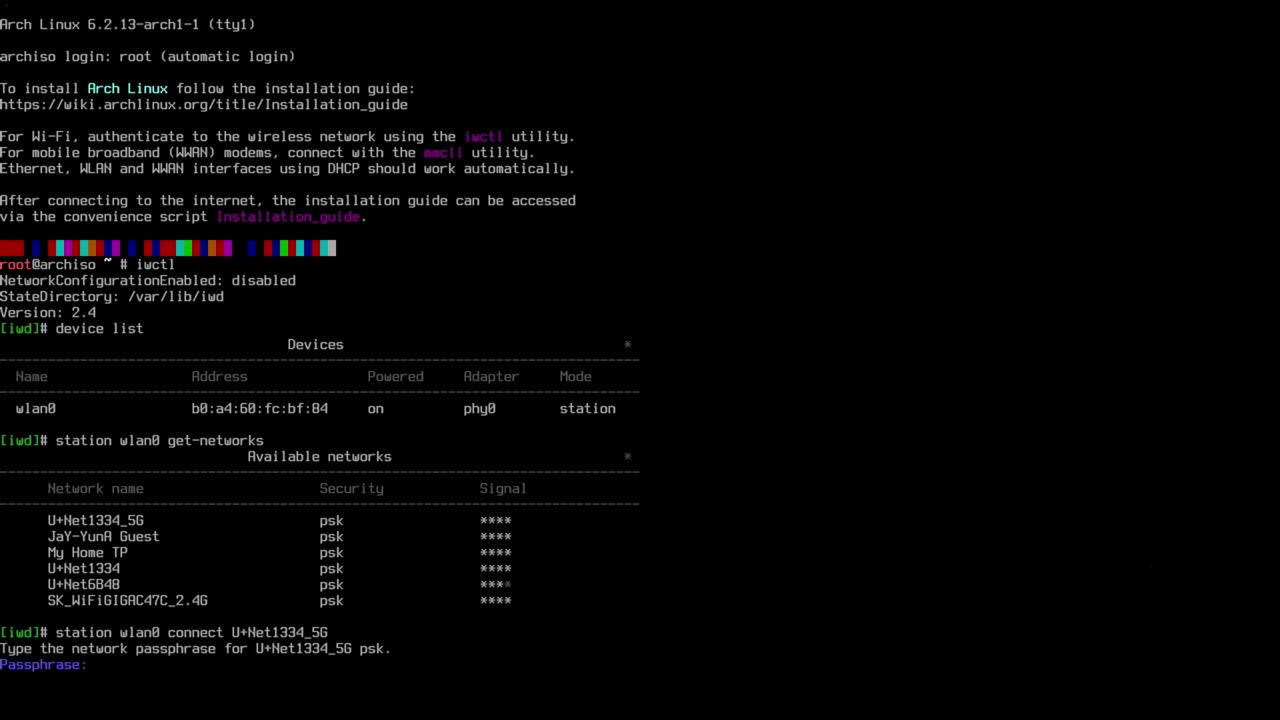
type("**********")
key("Return")
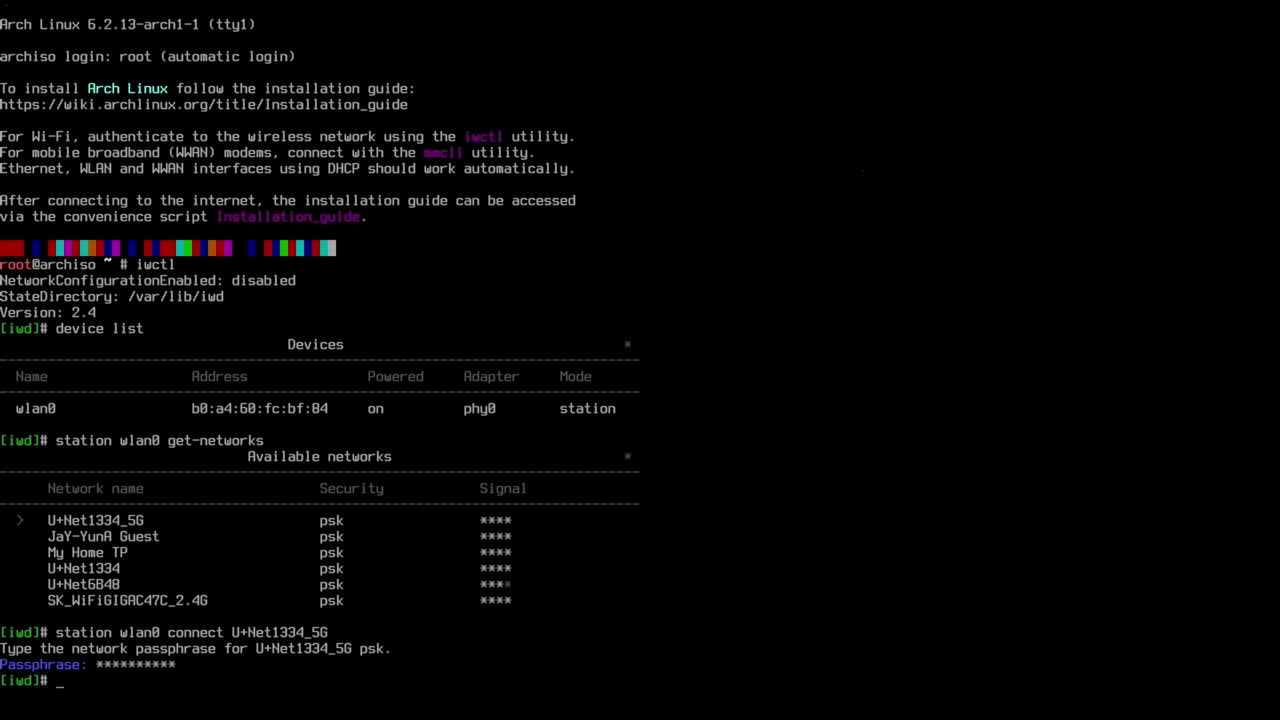
type("exit")
key("Return")
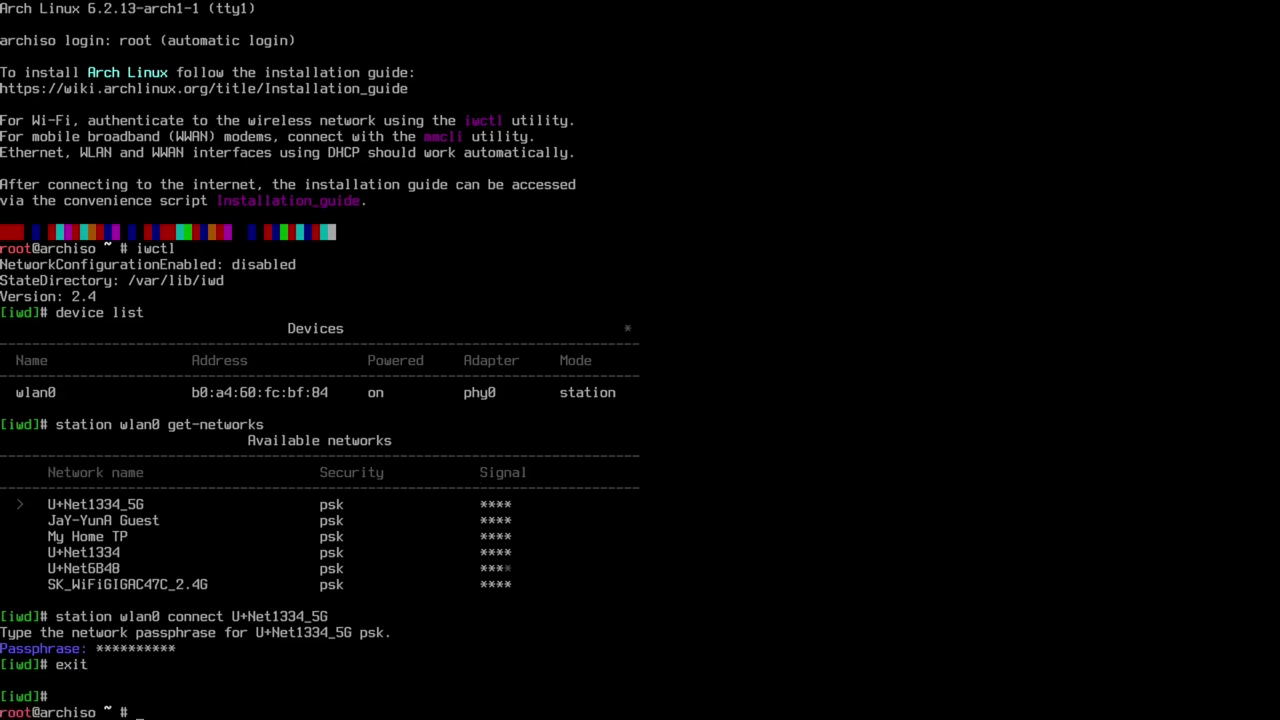
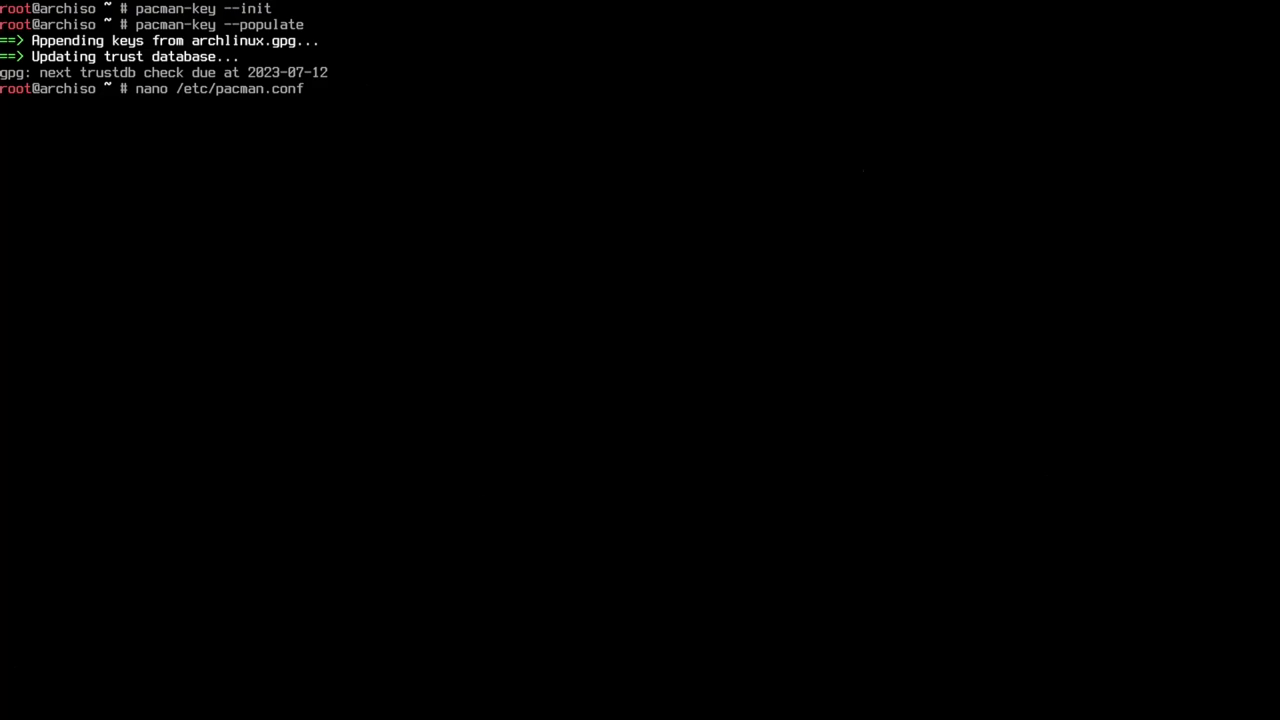
- Open /etc/pacman.conf in nano and uncomment the Color, VerbosePkgLists and ParallelDownloads = 5 options
key("Return")
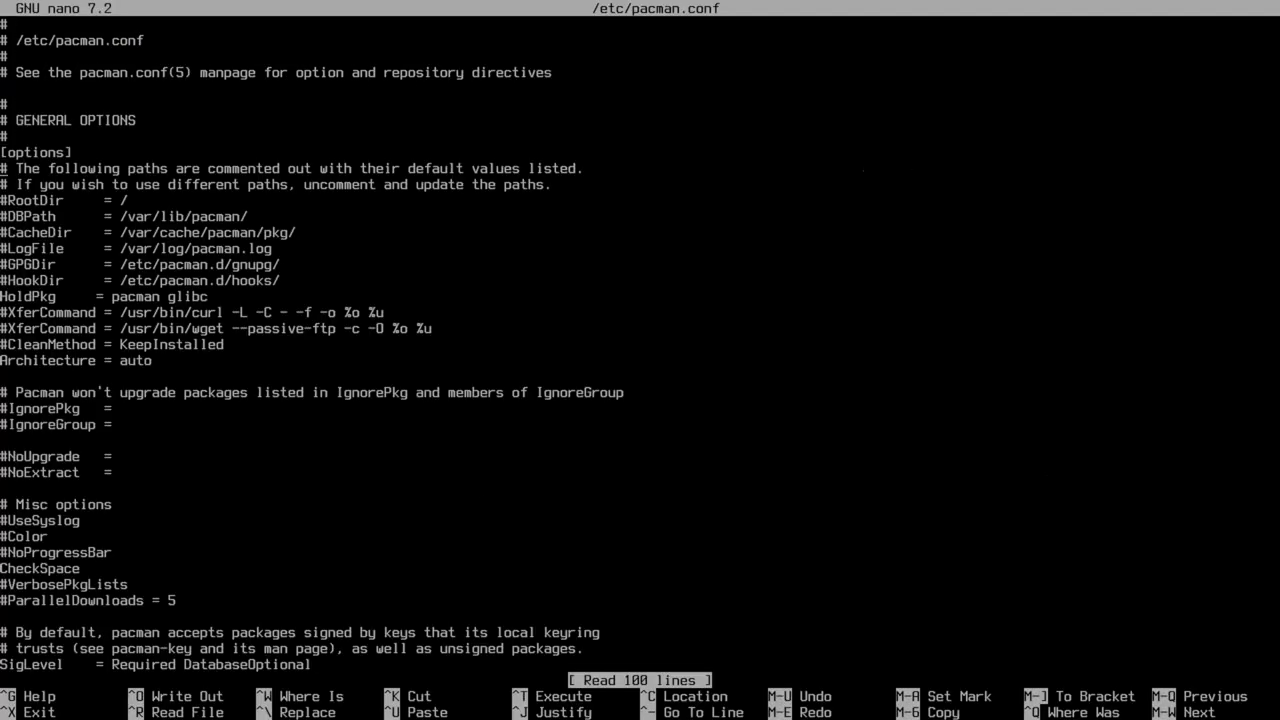
key("Down")
key("Down")
key("Down")
key("Down")
key("Down")
key("Down")
key("Down")
key("Down")
key("Down")
key("Down")
key("Down")
key("Down")
key("Down")
key("Down")
key("Down")
key("Down")
key("Down")
key("Down")
key("Down")
key("Down")
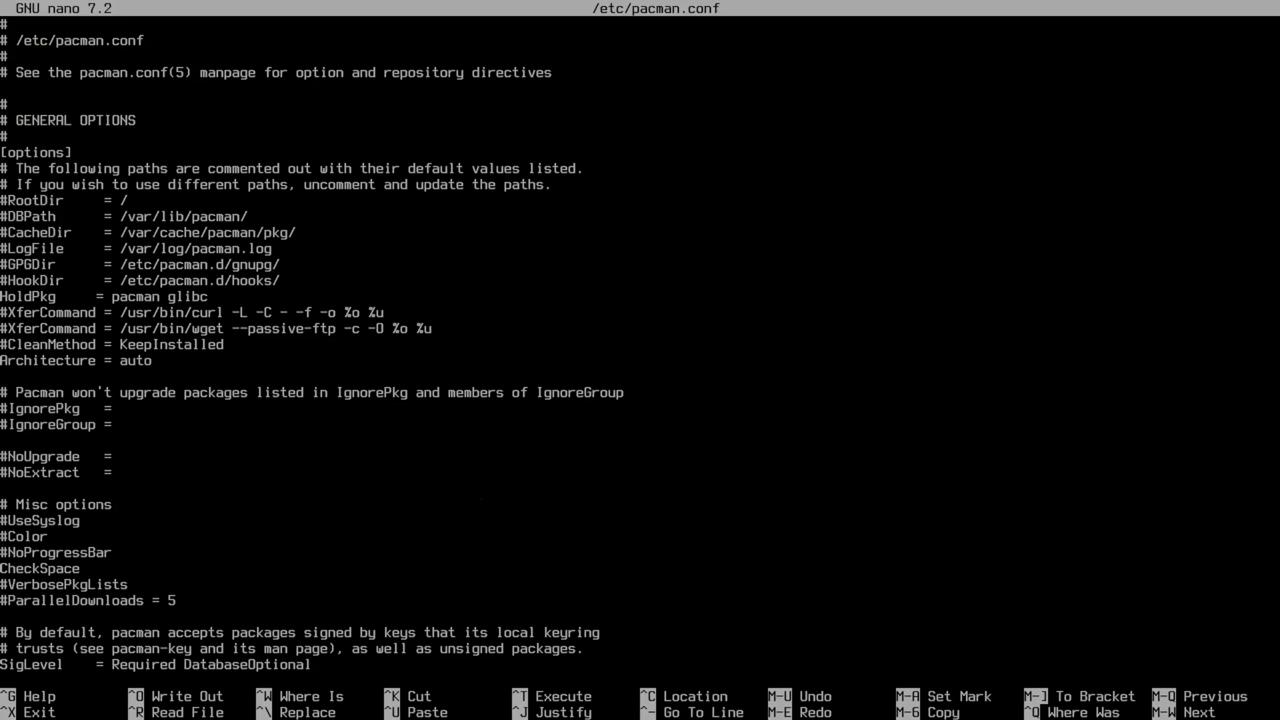
key("Delete")
key("Delete")
key("Down")
key("Delete")
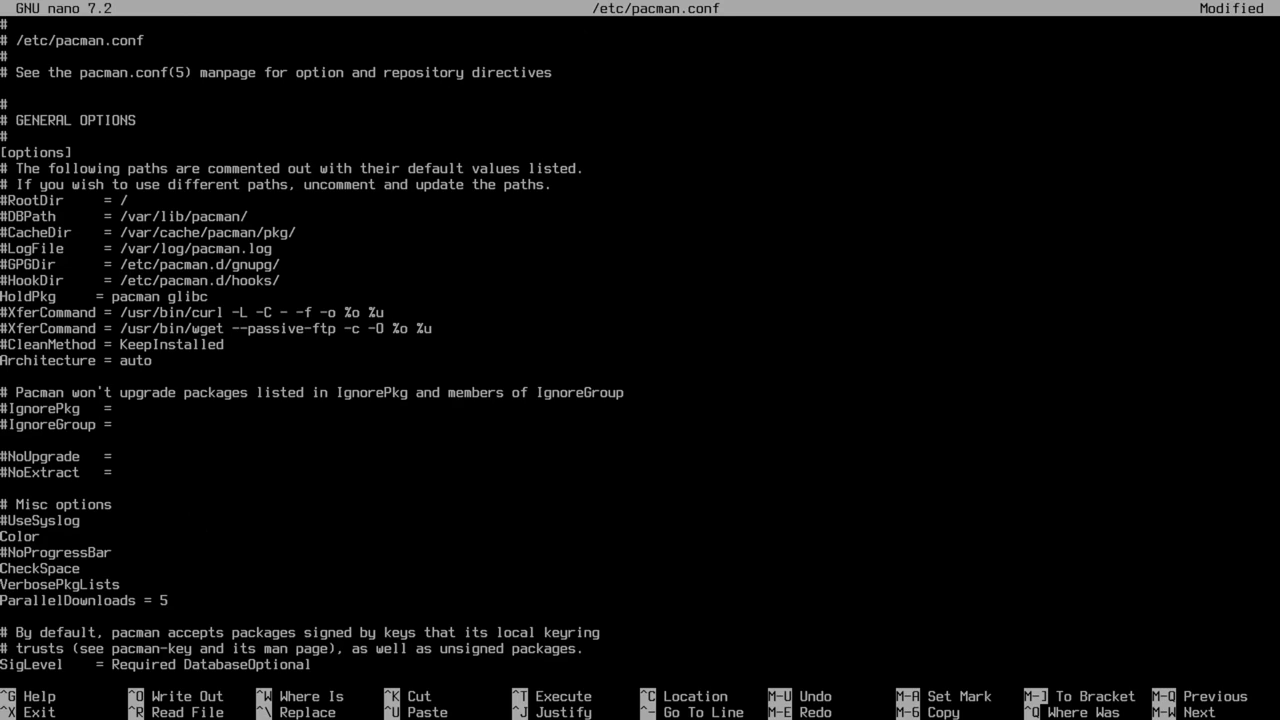
- Add an ILoveCandy line below ParallelDownloads, save pacman.conf and close the editor
key("Return")
type("ILo")
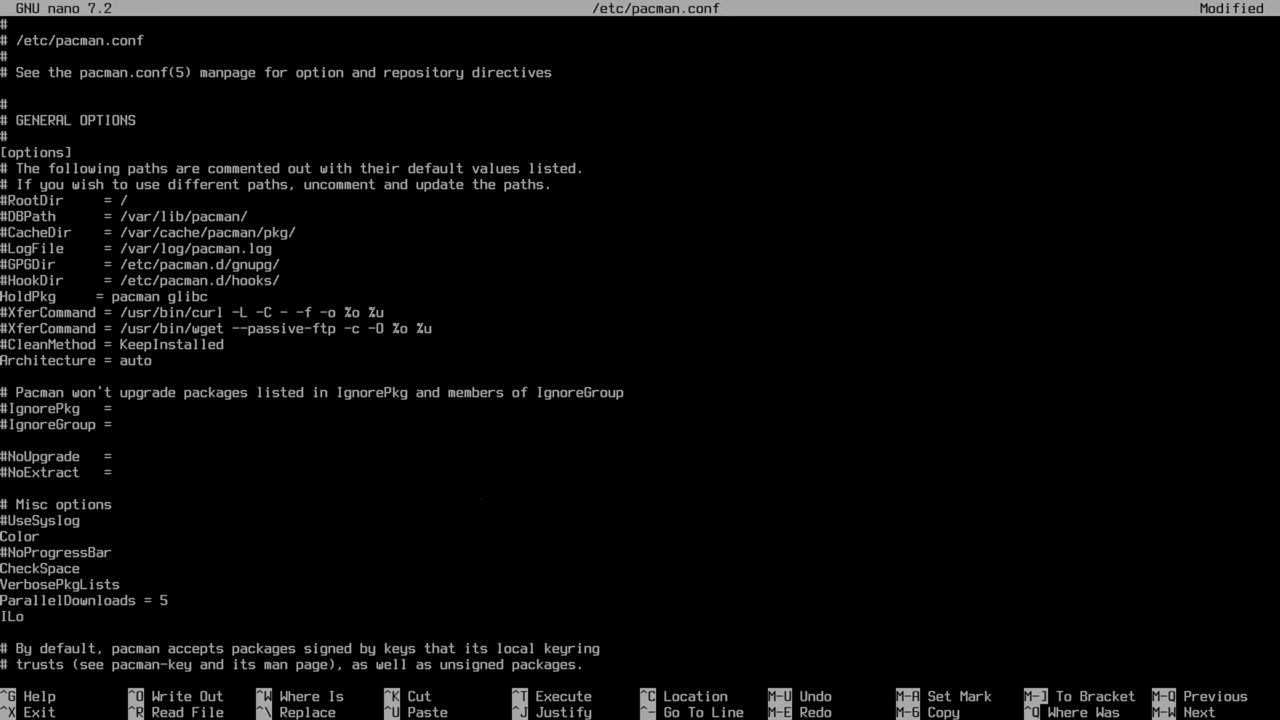
type("veCandy")
key("ctrl+o")
key("Return")
key("ctrl+x")
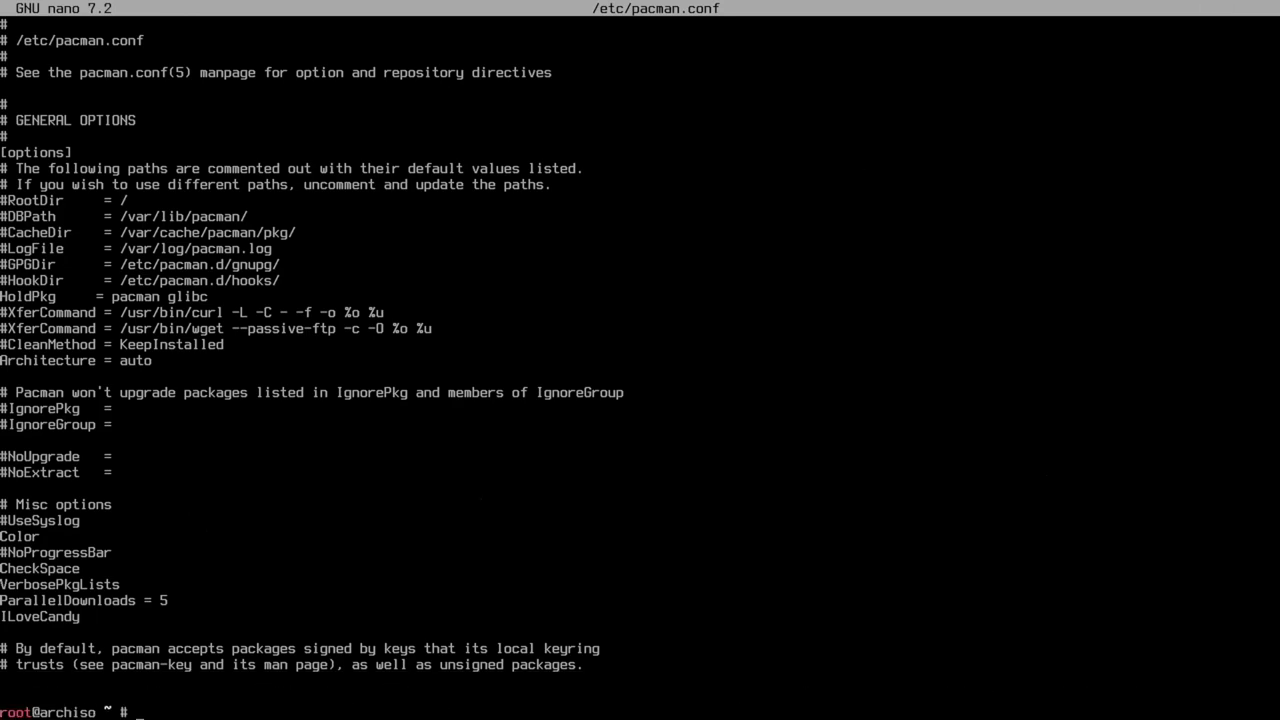
- Clear the console and start the archinstall guided installer
type("clear")
key("Return")
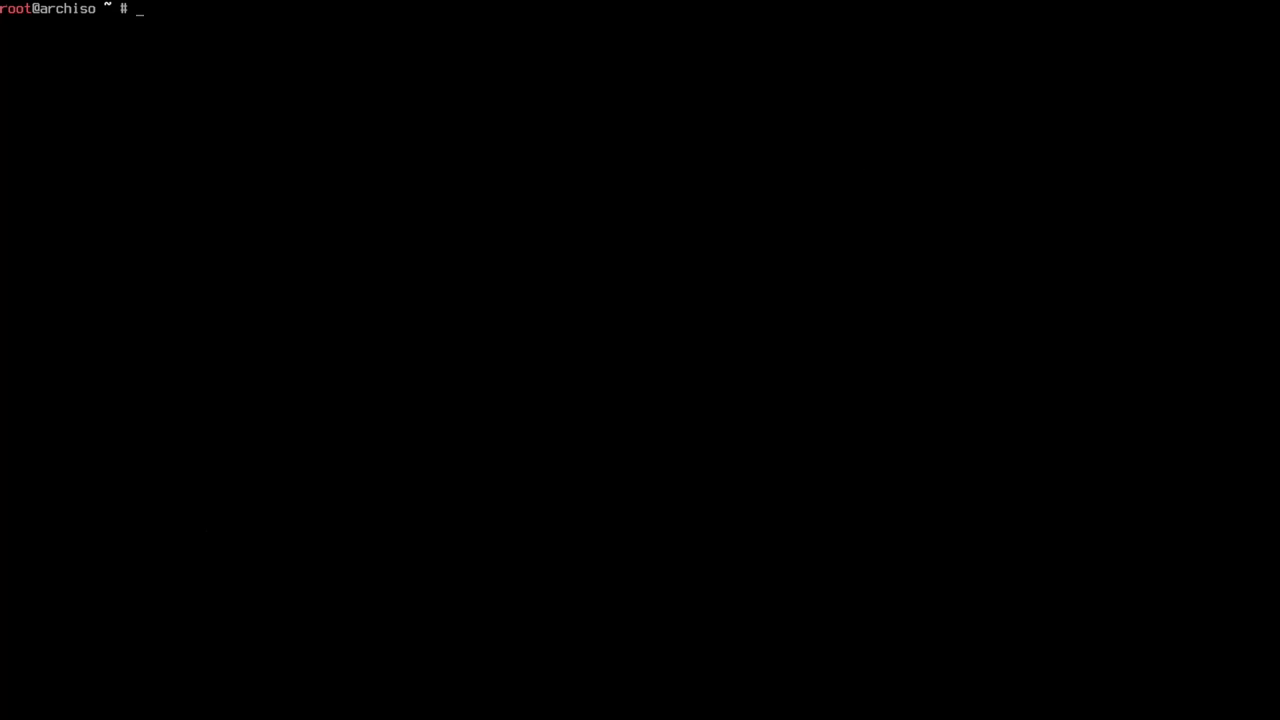
type("archinstall")
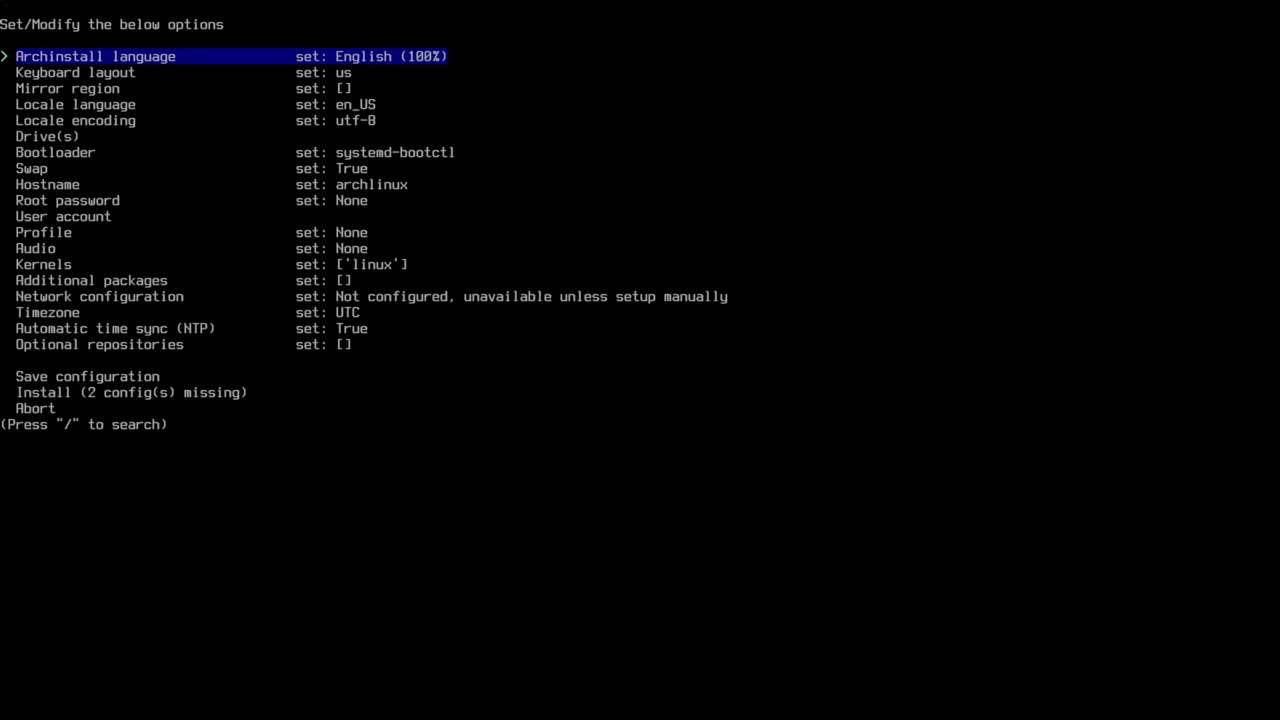
- Go through the installer's language list and set the Archinstall language to English
key("Down")
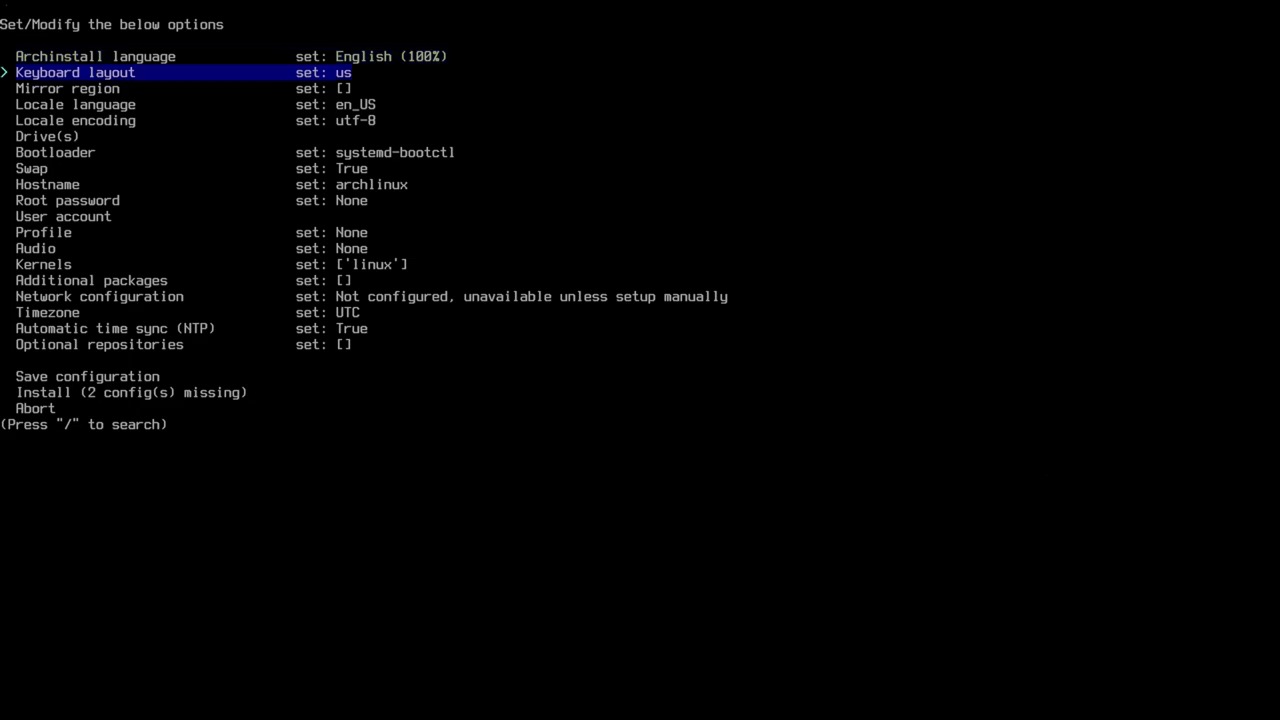
key("Down")
key("Up")
key("Up")
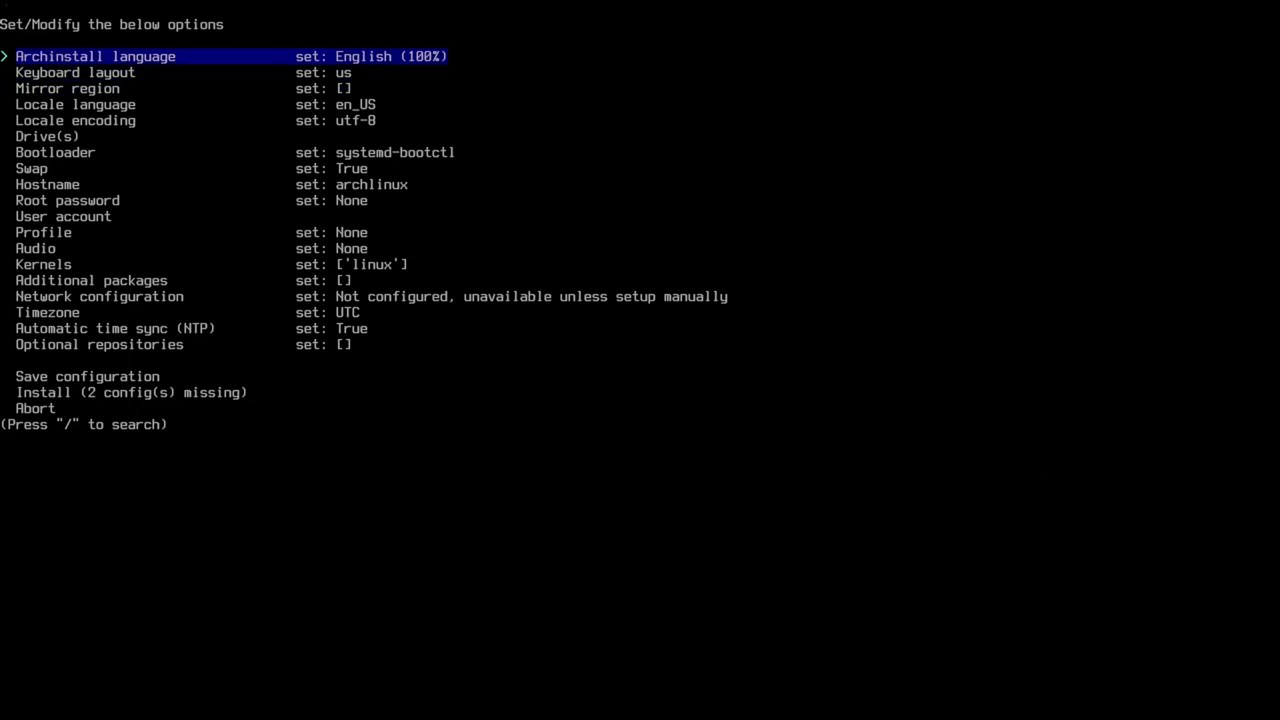
key("Return")
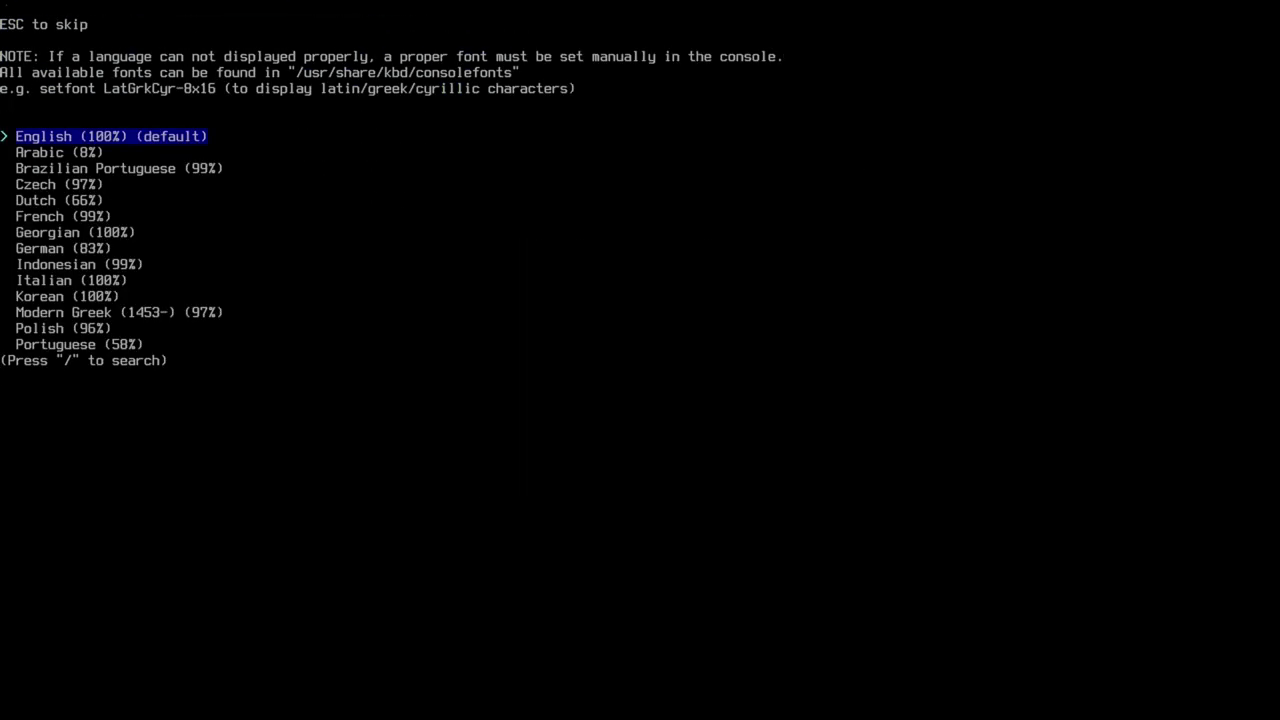
key("Down")
key("Down")
key("Down")
key("Down")
key("Down")
key("Down")
key("Down")
key("Down")
key("Down")
key("Down")
key("Down")
key("Down")
key("Down")
key("Down")
key("Down")
key("Down")
key("Down")
key("Down")
key("Down")
key("Down")
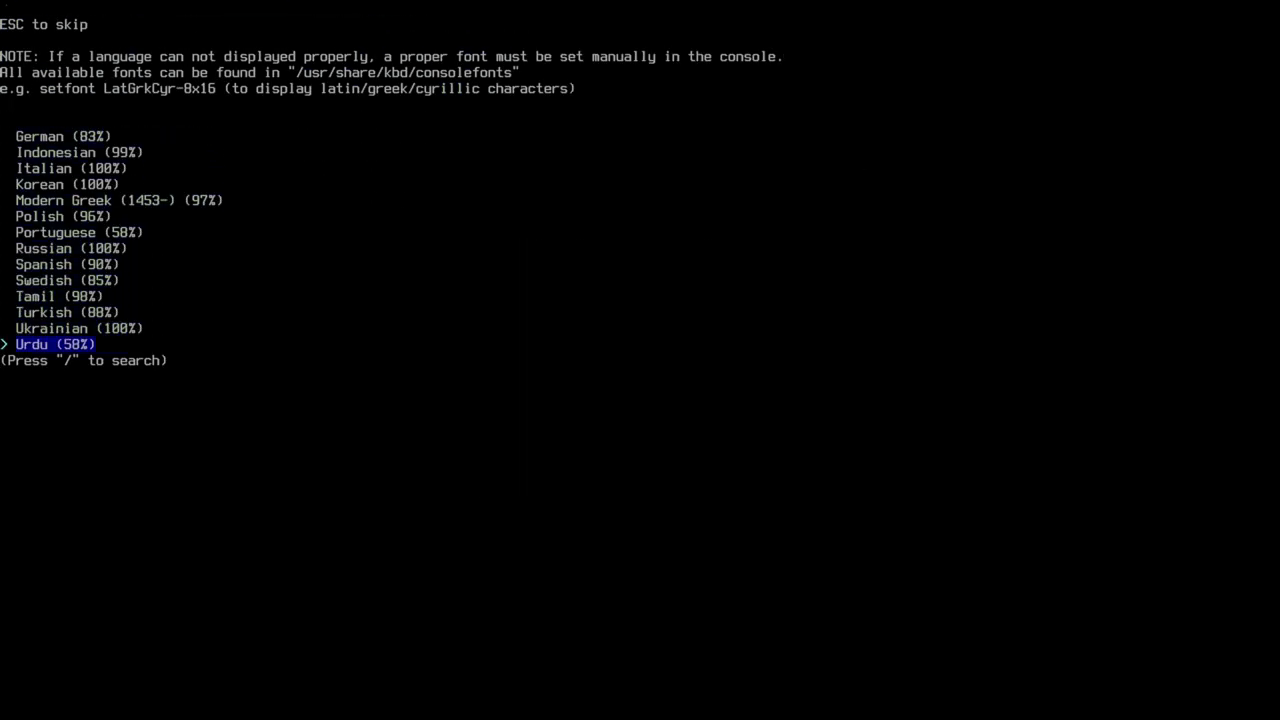
key("Up")
key("Up")
key("Down")
key("Down")
key("Down")
key("Down")
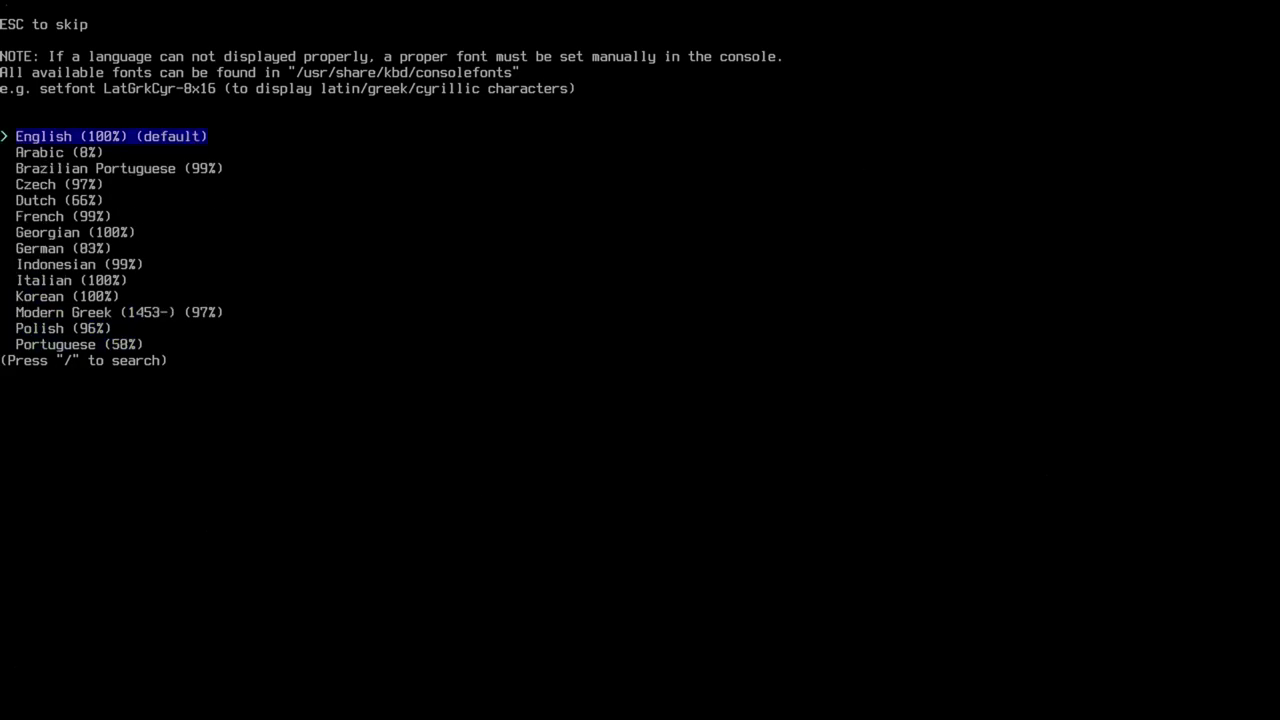
key("Return")
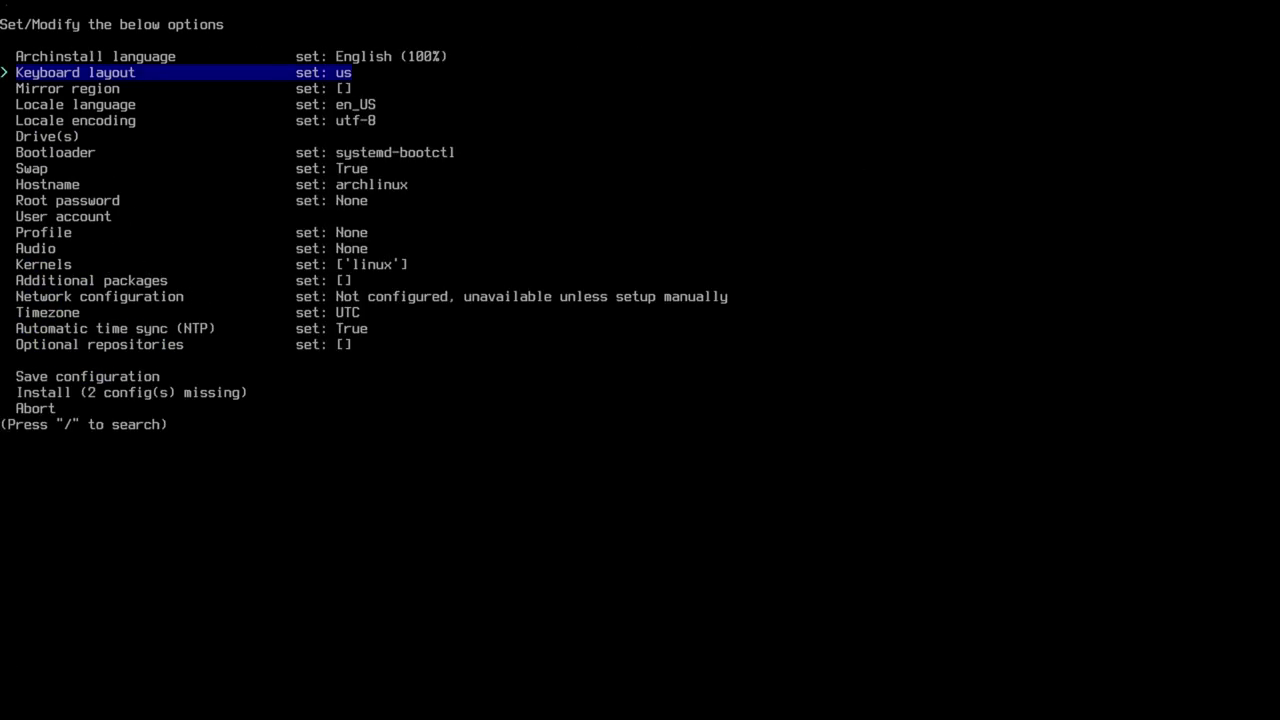
- Set the installer's mirror region to South Korea
key("Down")
key("Return")
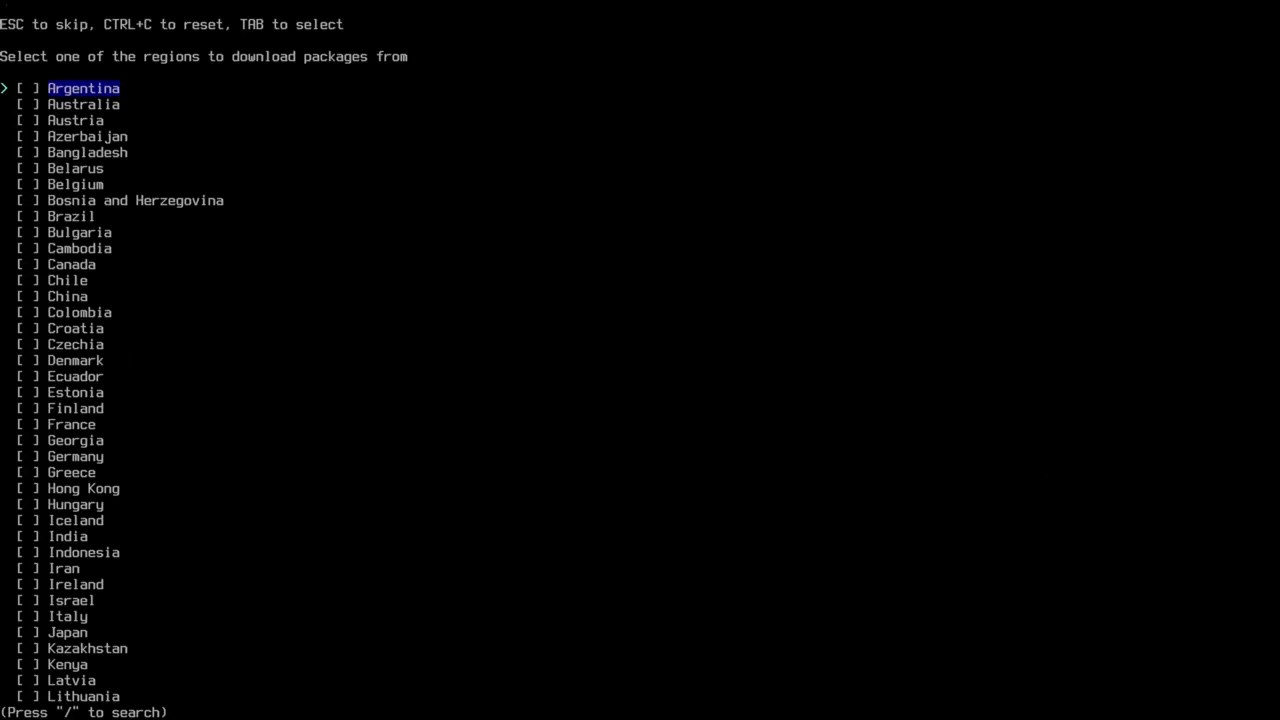
key("Down")
key("Down")
key("Down")
key("Down")
key("Down")
key("Down")
key("Down")
key("Down")
key("Down")
key("Down")
key("Down")
key("Down")
key("Down")
key("Down")
key("Down")
key("Down")
key("Down")
key("Down")
key("Down")
key("Down")
key("Down")
key("Down")
key("Down")
key("Down")
key("Down")
key("Down")
key("Down")
key("Down")
key("Down")
key("Down")
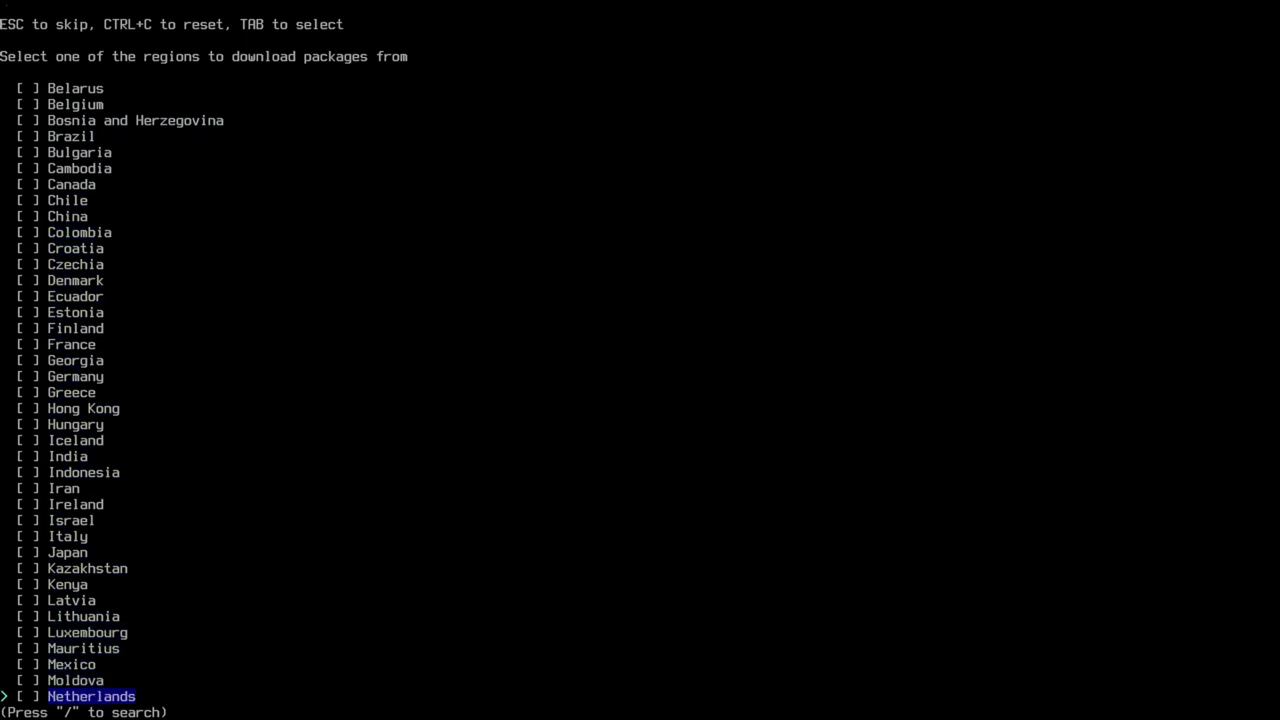
key("Down")
key("Down")
key("Down")
key("Down")
key("Down")
key("Down")
key("Down")
key("Down")
key("Down")
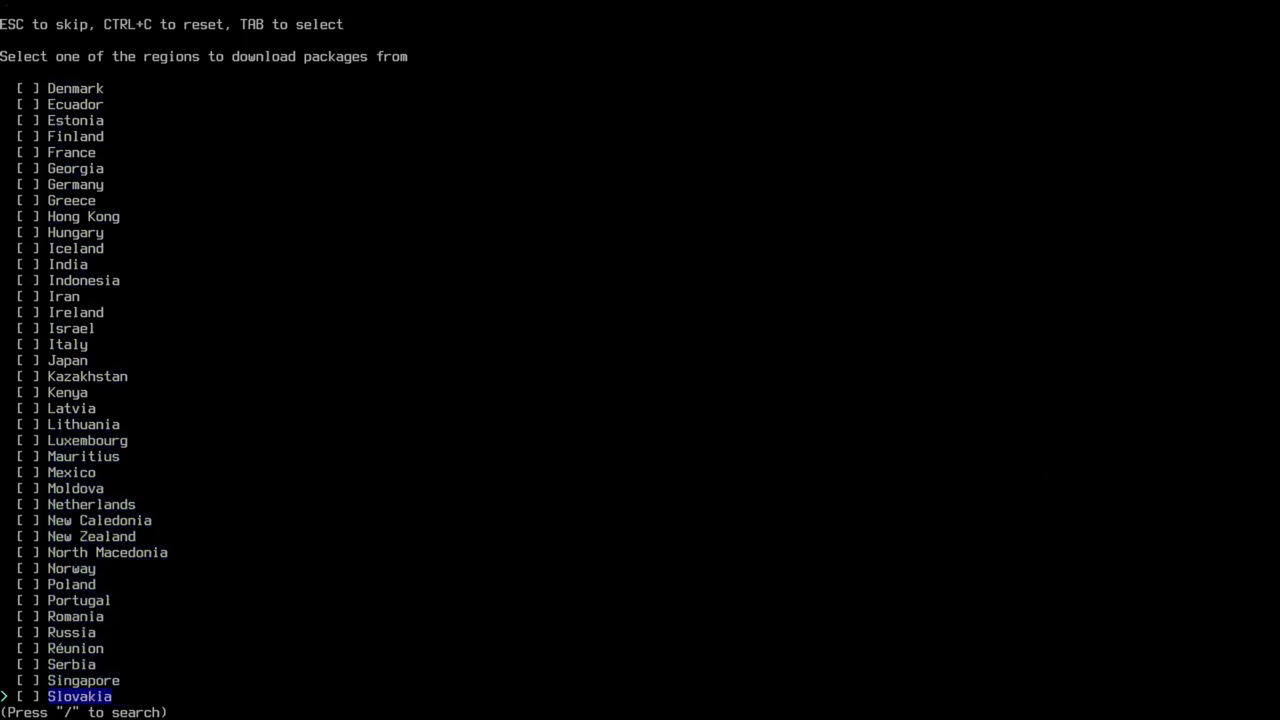
key("Up")
key("Down")
key("Tab")
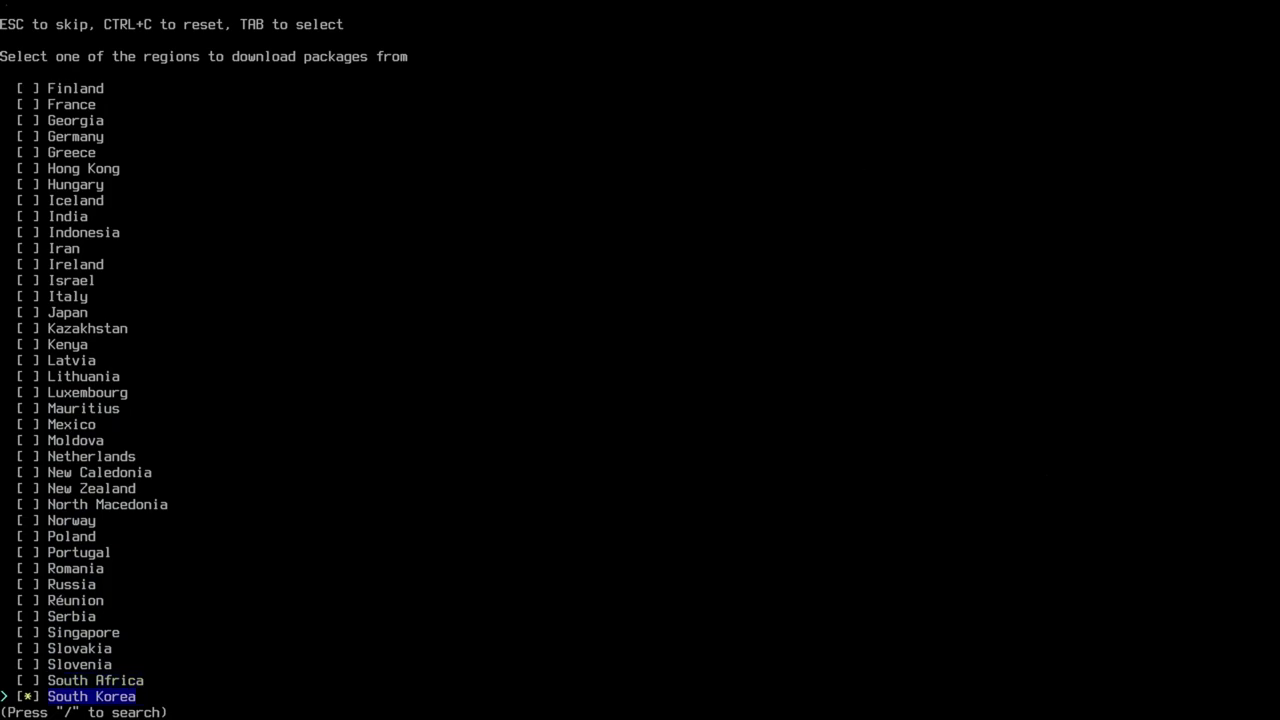
key("Return")
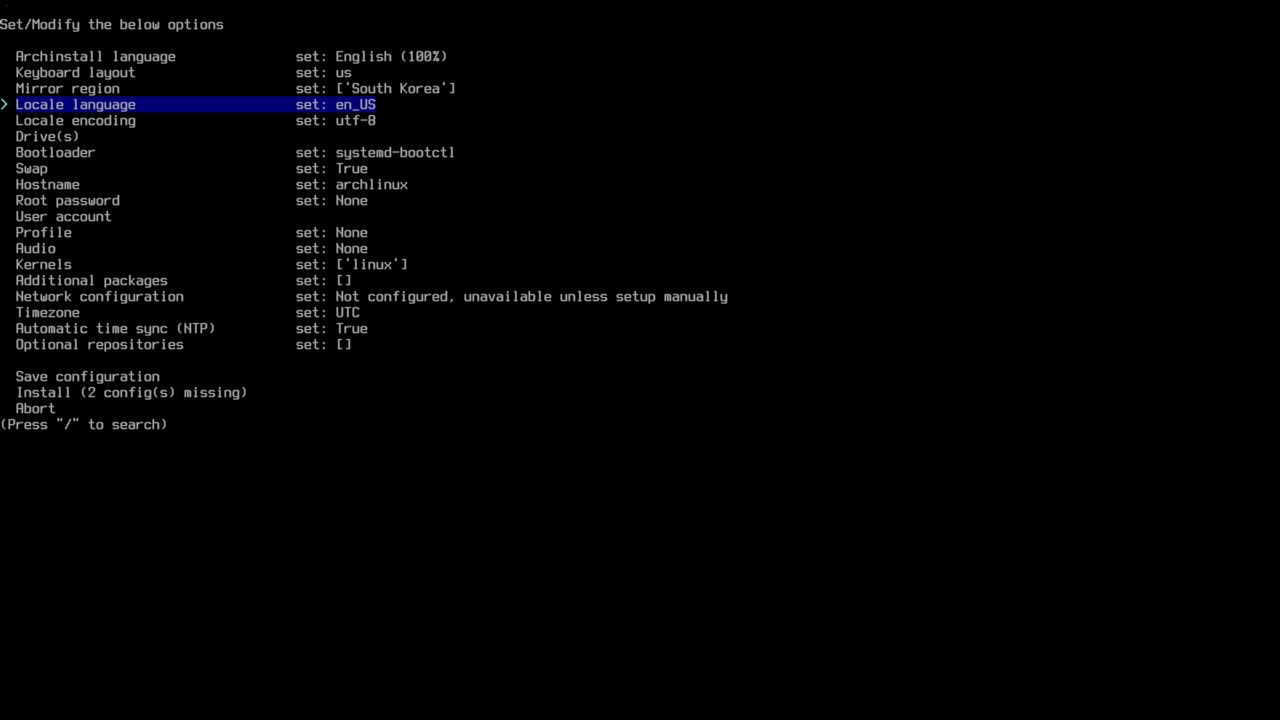
- Select the 953.9GB NVMe drive /dev/nvme0n1 as the installation drive
key("Down")
key("Down")
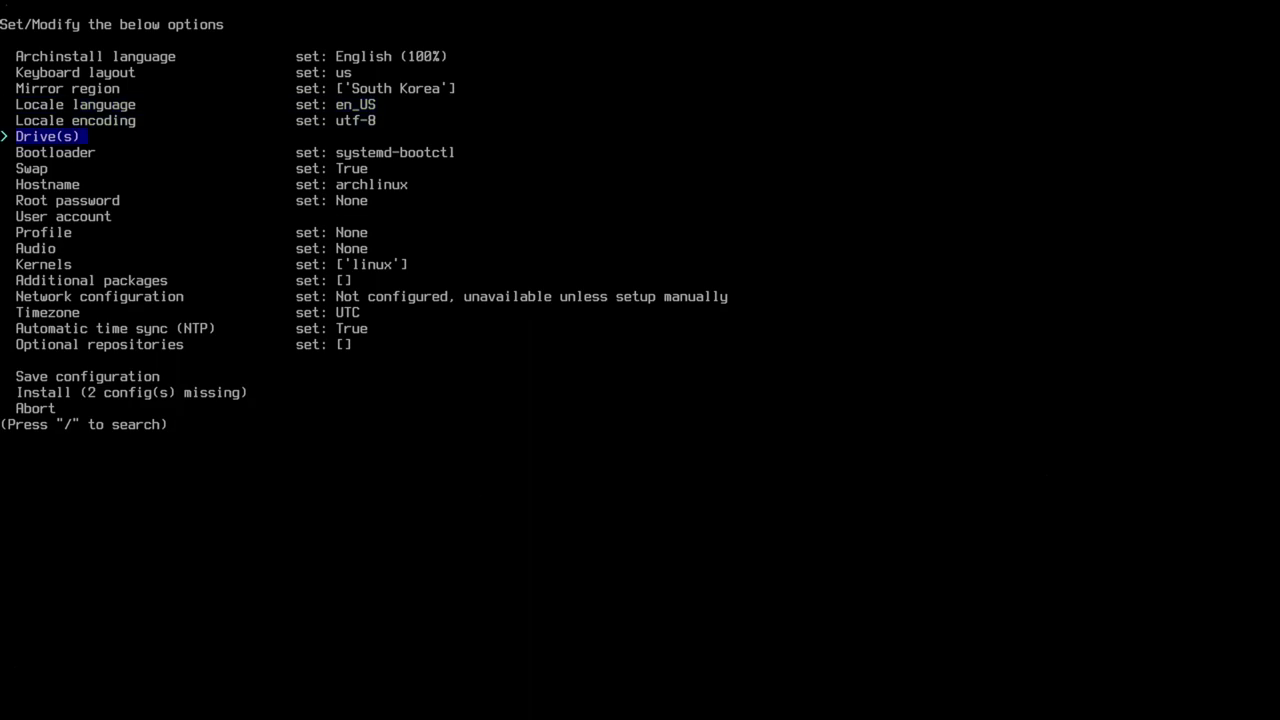
key("Return")
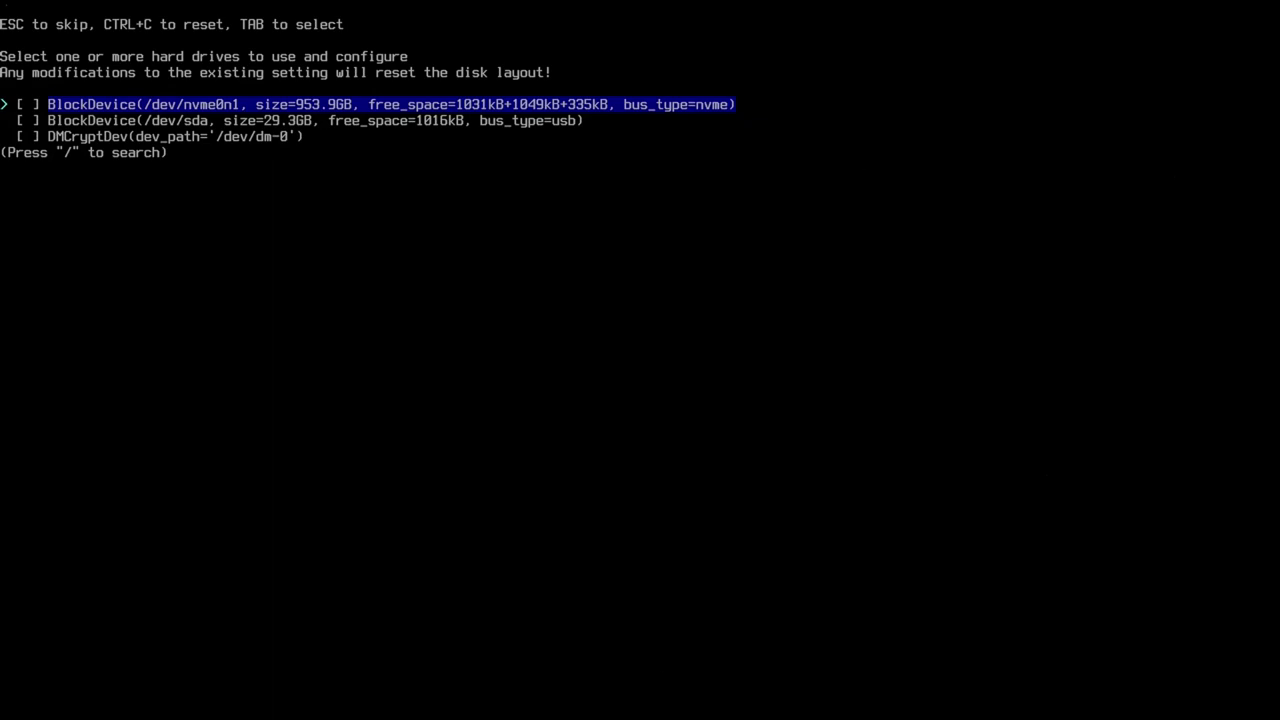
key("Tab")
key("Down")
key("Up")
key("Down")
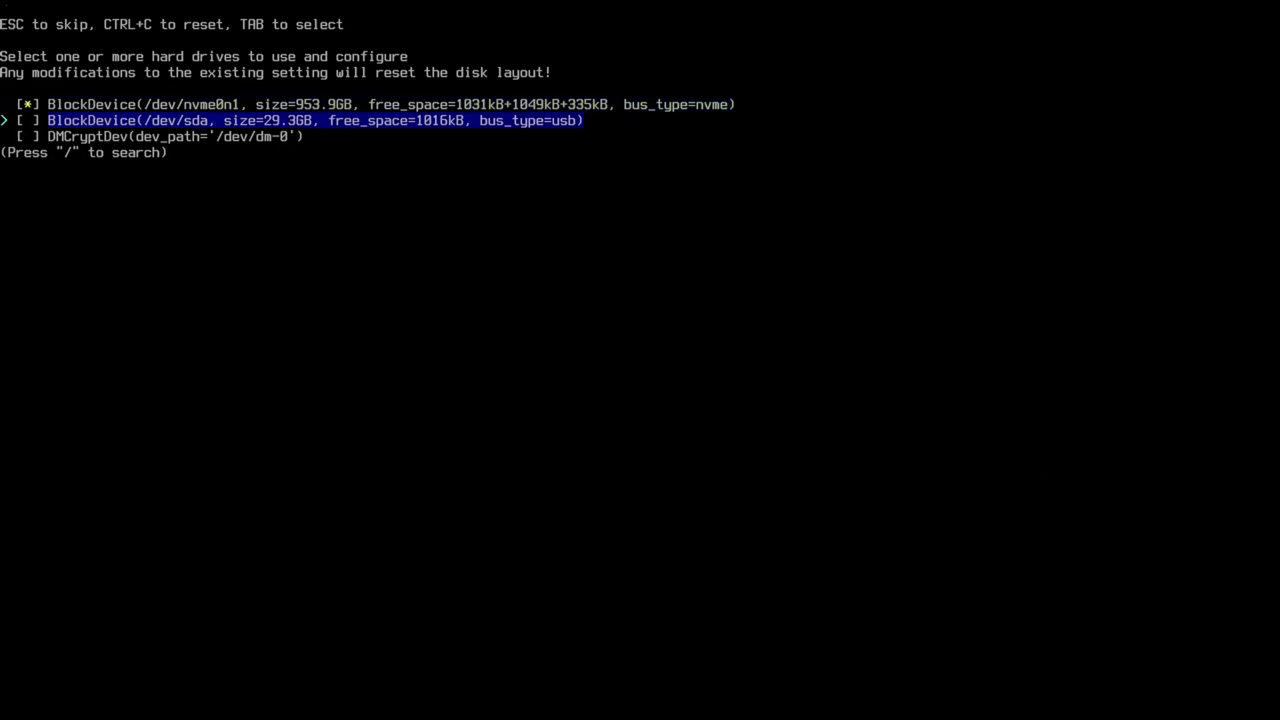
key("Up")
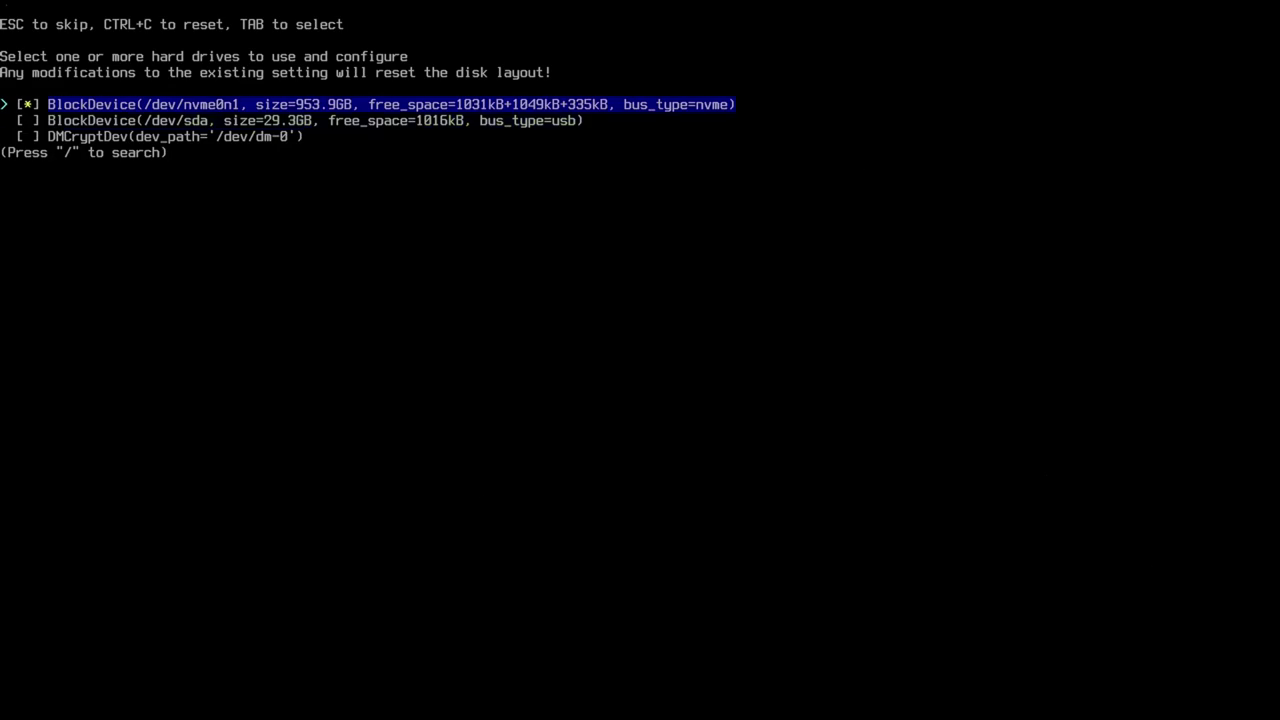
key("Return")
- Set the disk layout to wipe the selected drive with the best-effort default partitions, using btrfs with default subvolumes and compression
key("Return")
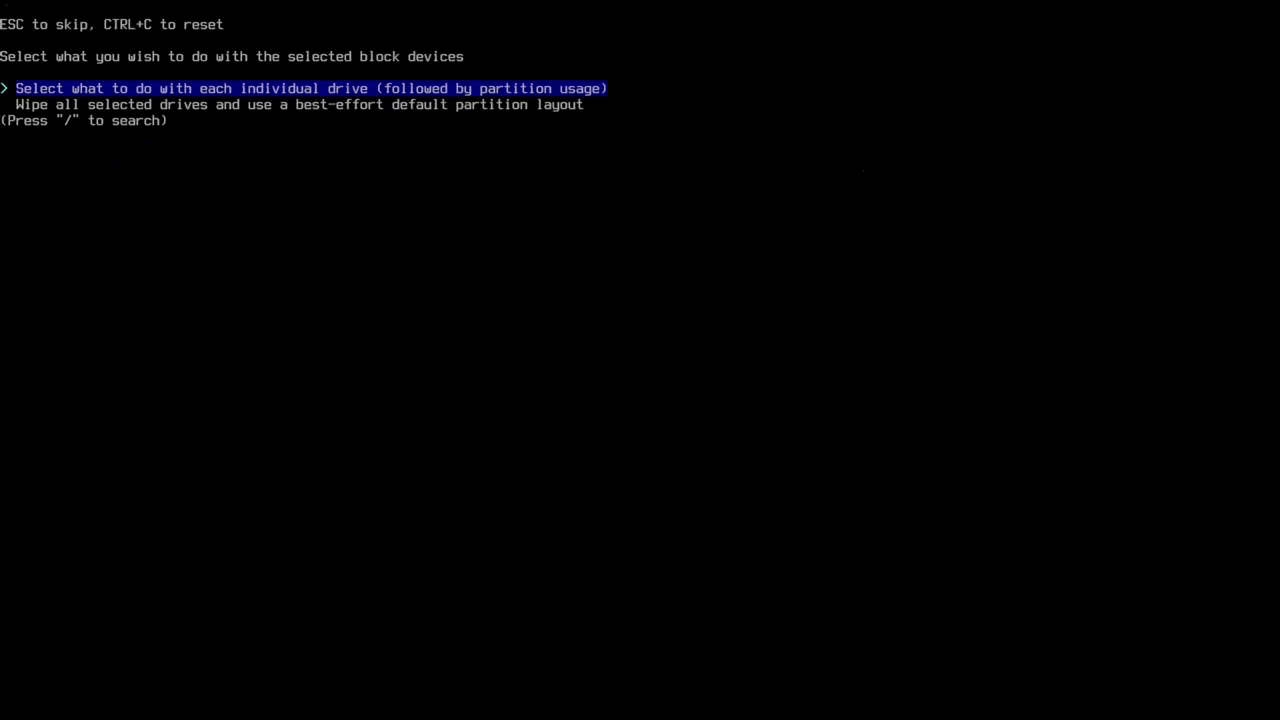
key("Down")
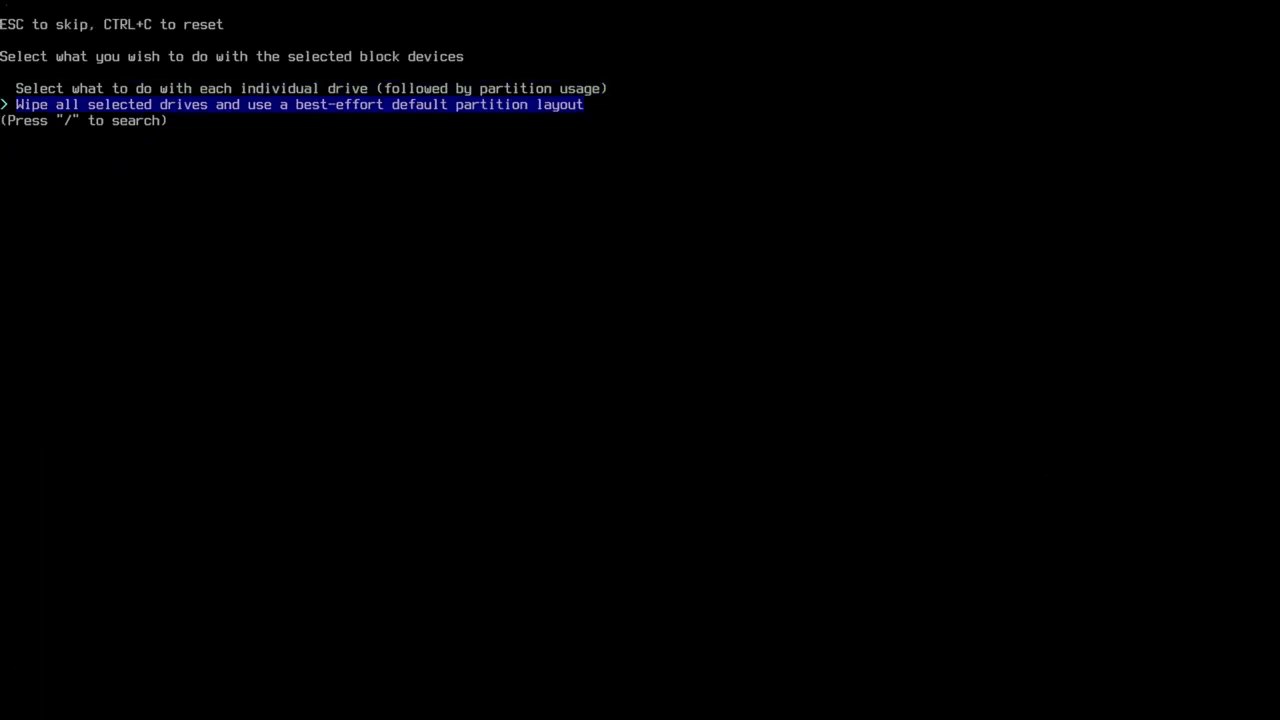
key("Return")
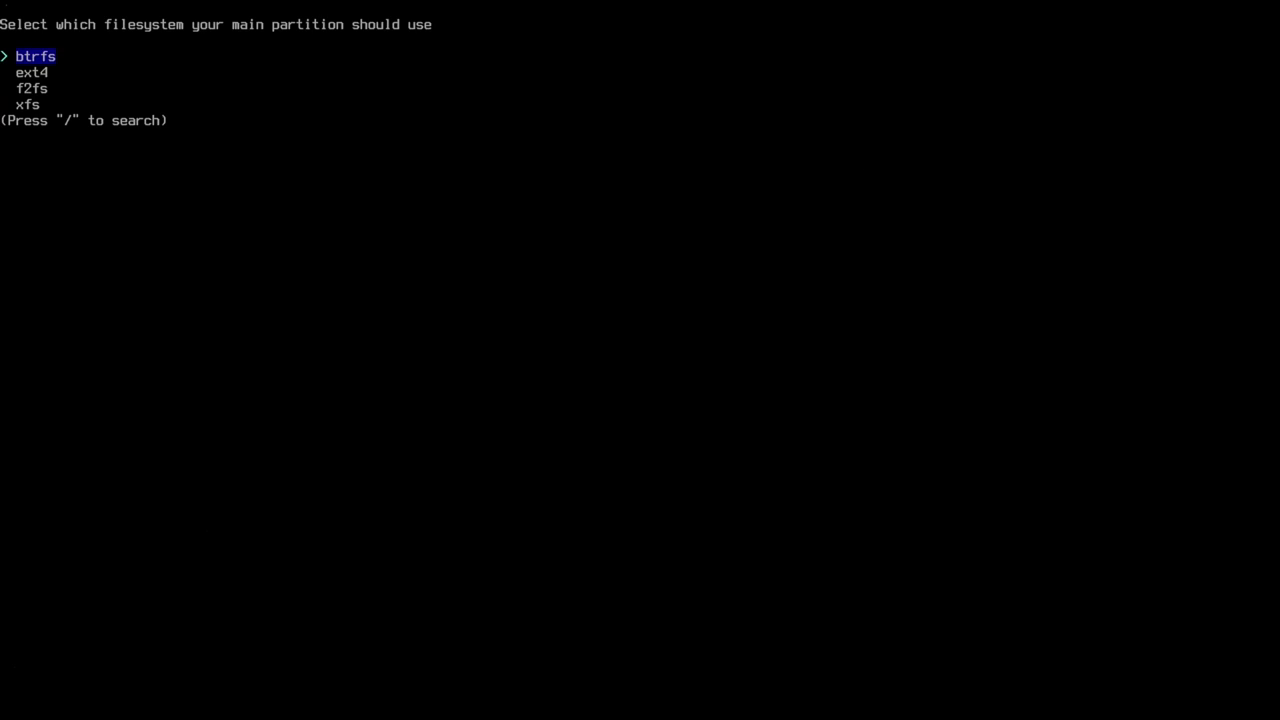
key("Return")
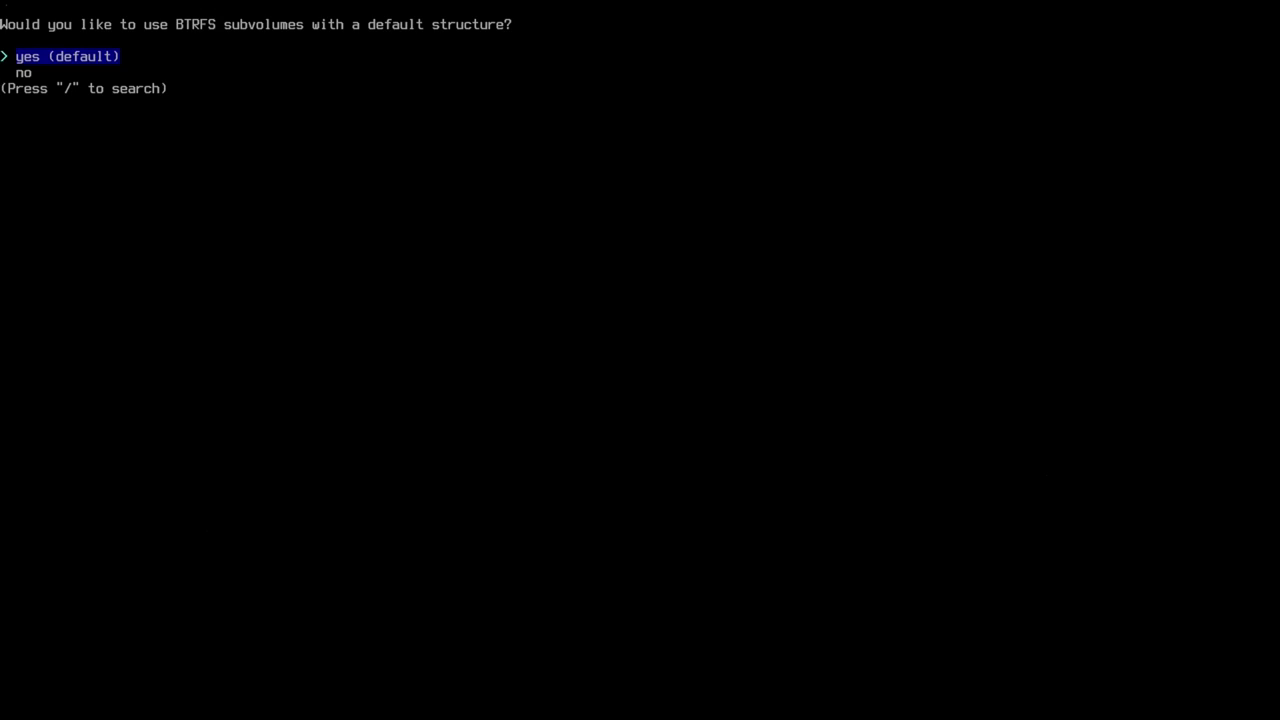
key("Return")
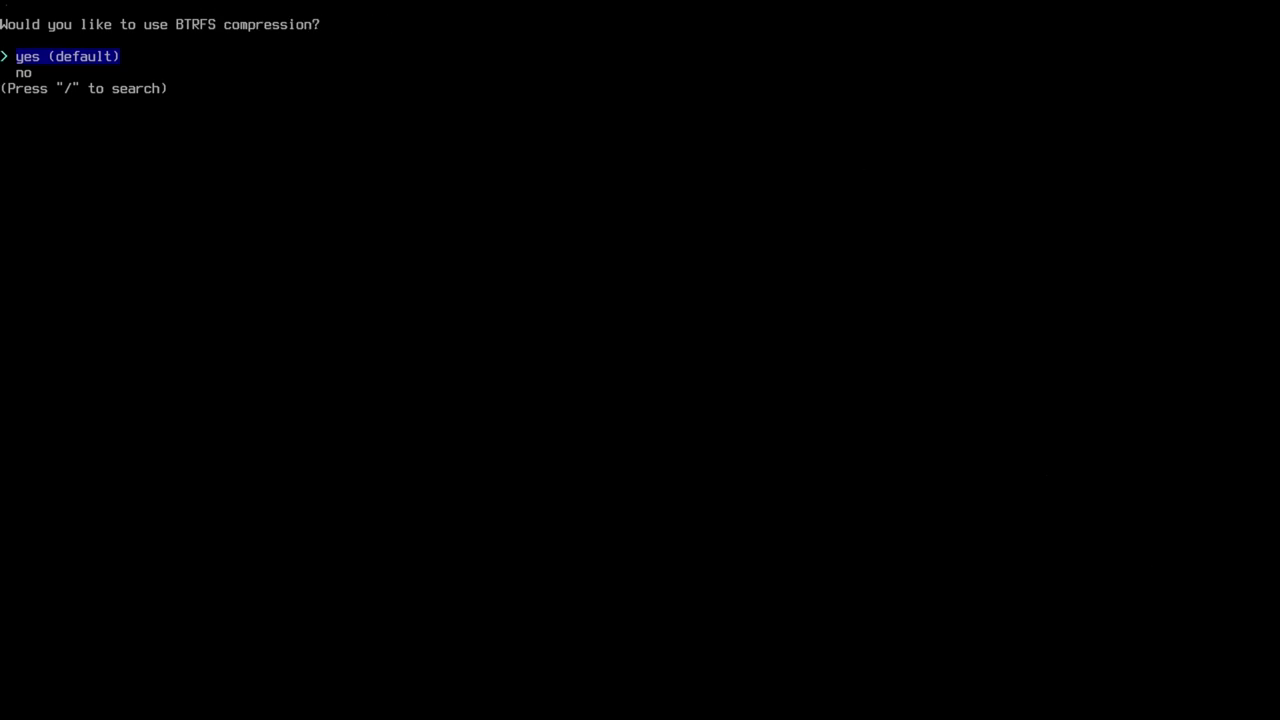
key("Return")
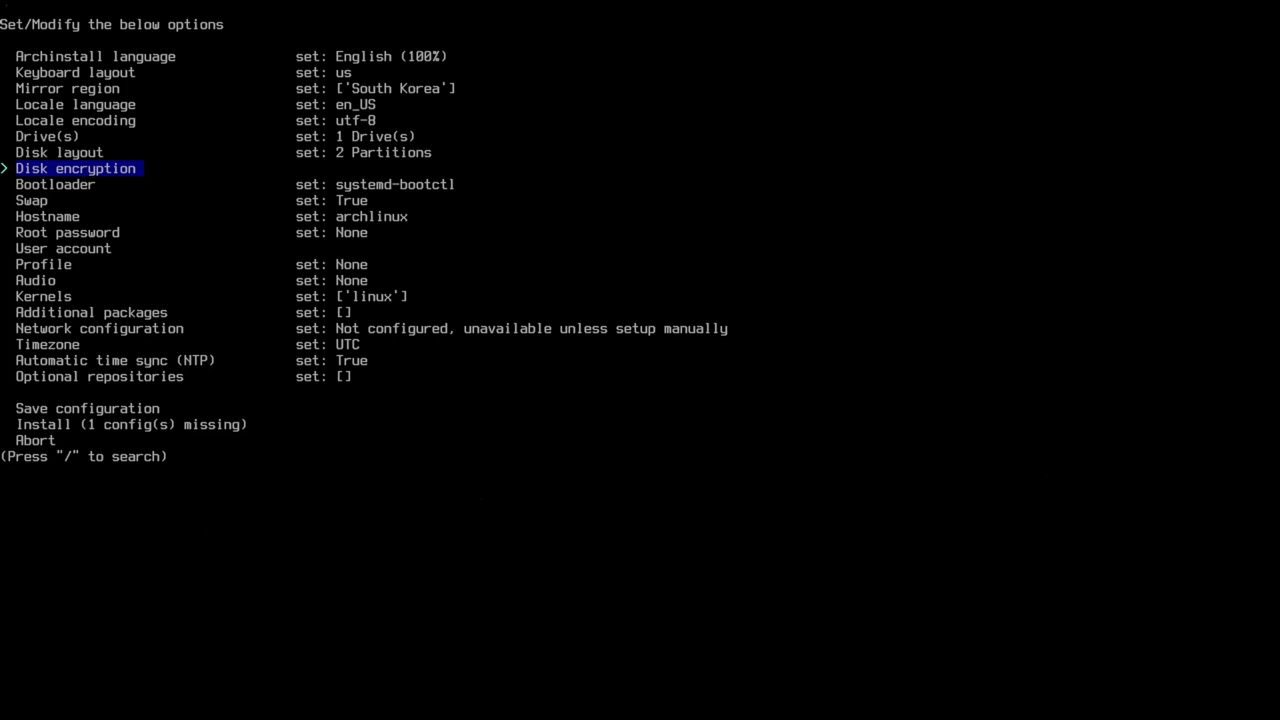
- Enable swap on zram for the installation
key("Down")
key("Down")
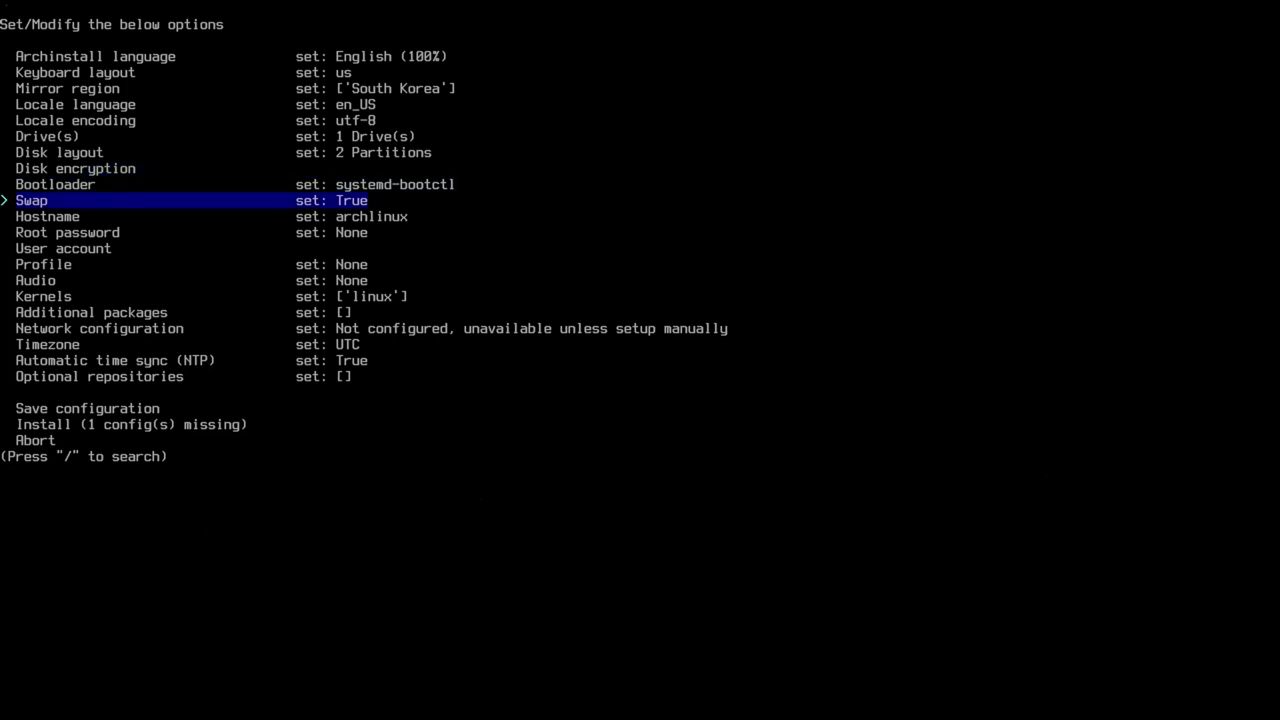
key("Up")
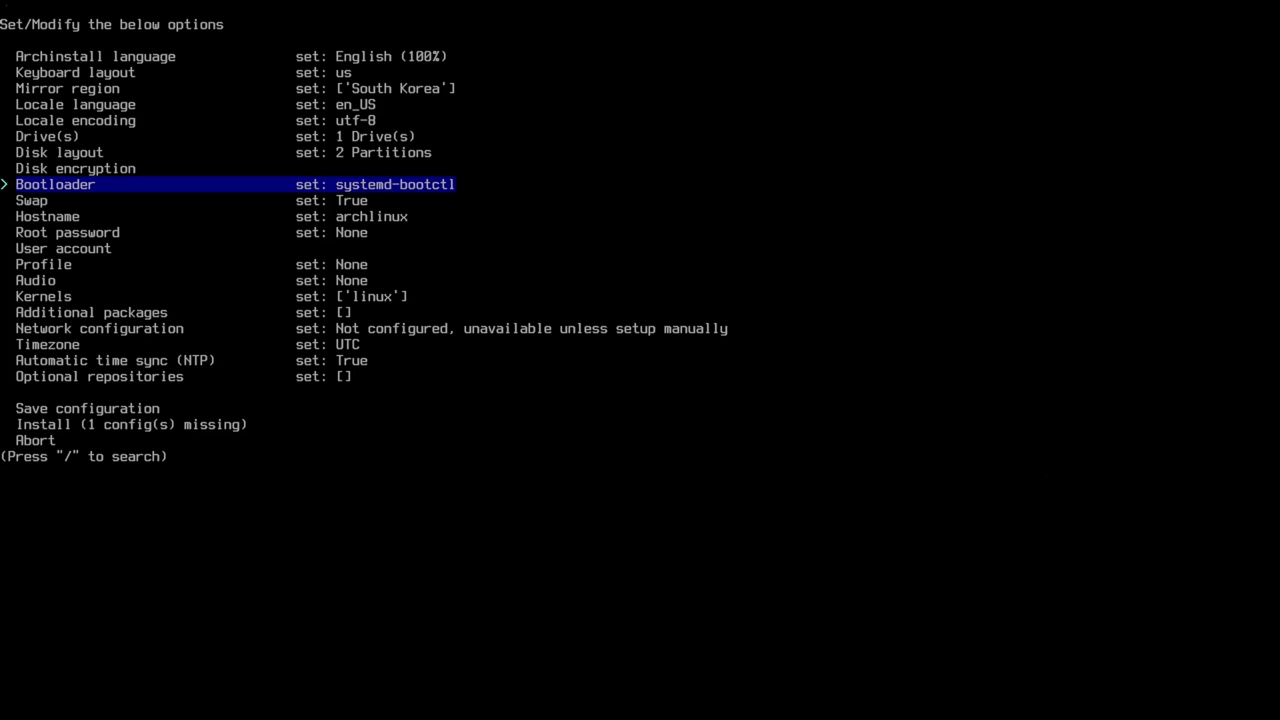
key("Down")
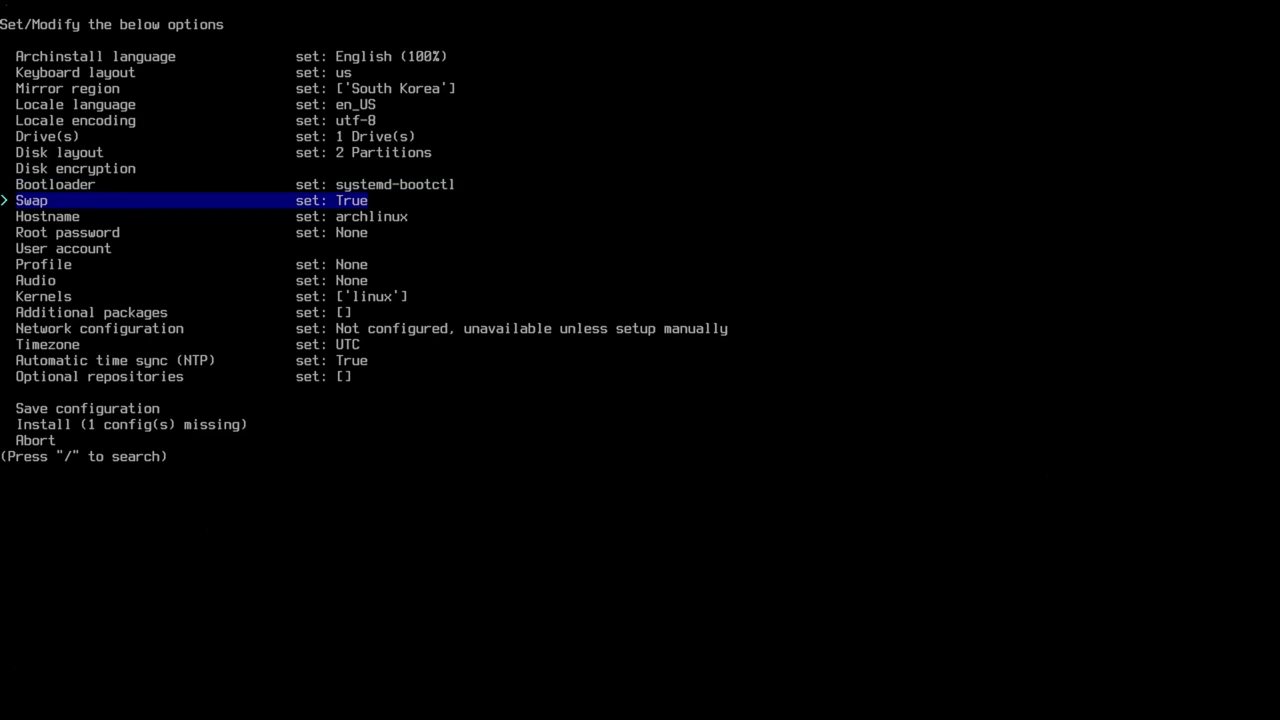
key("Return")
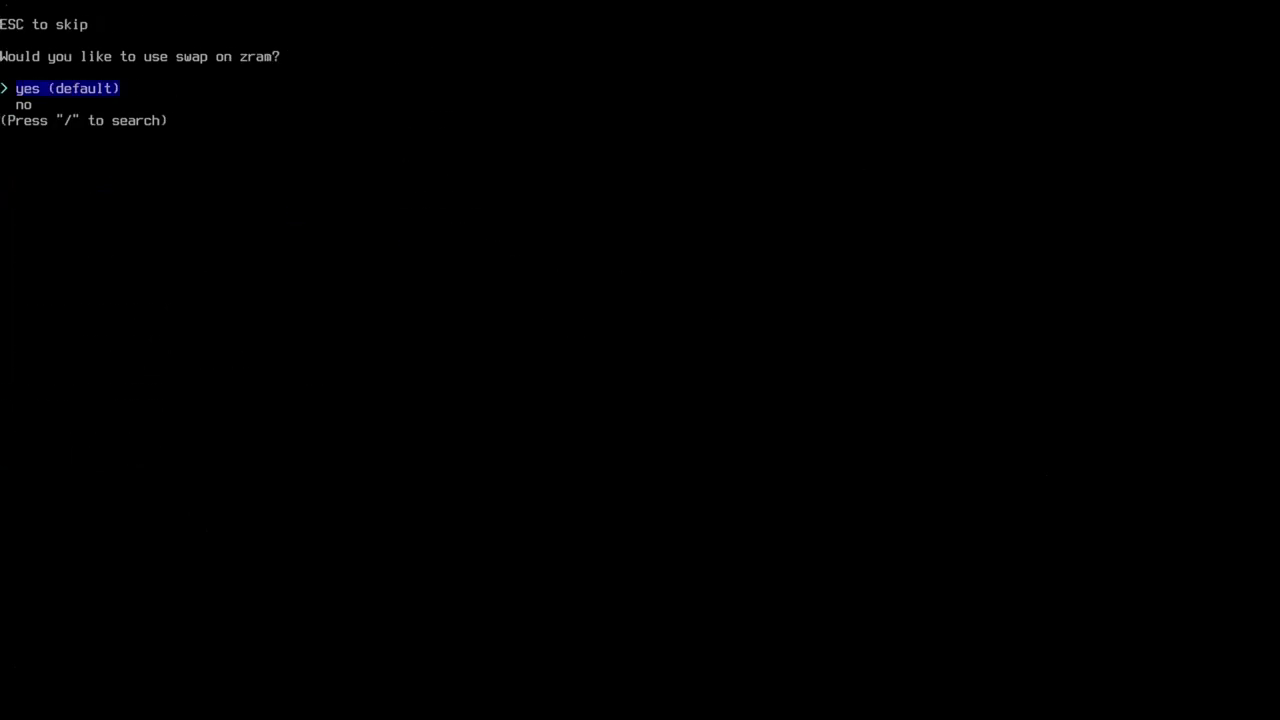
key("Return")
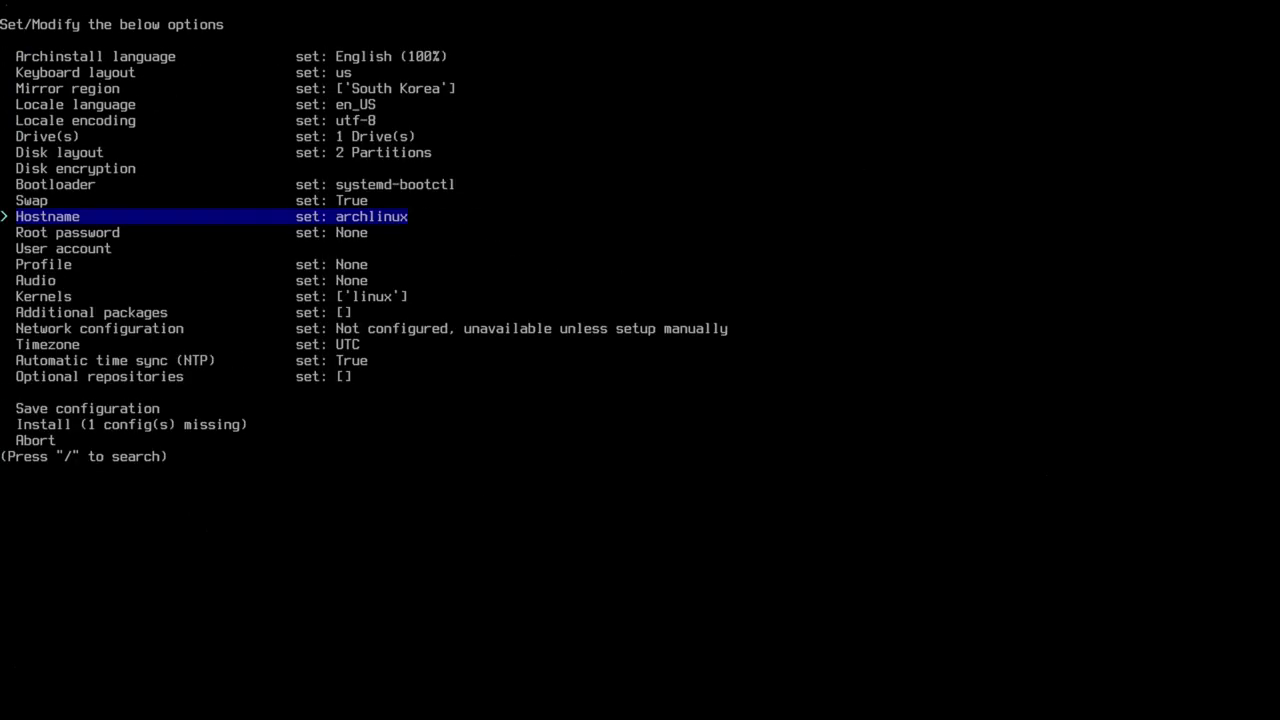
- Change the installation's hostname to arch-hyprland
key("Return")
key("BackSpace")
key("BackSpace")
key("BackSpace")
key("BackSpace")
key("BackSpace")
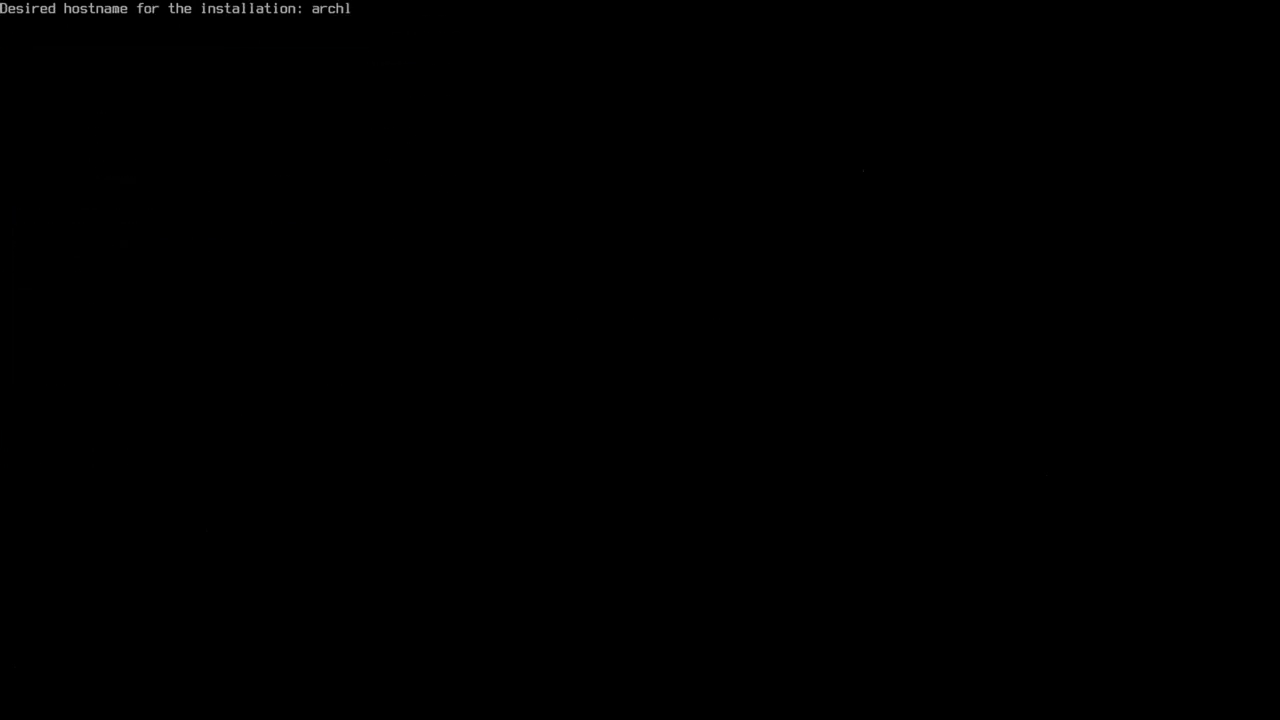
type("-hyprland")
key("Return")
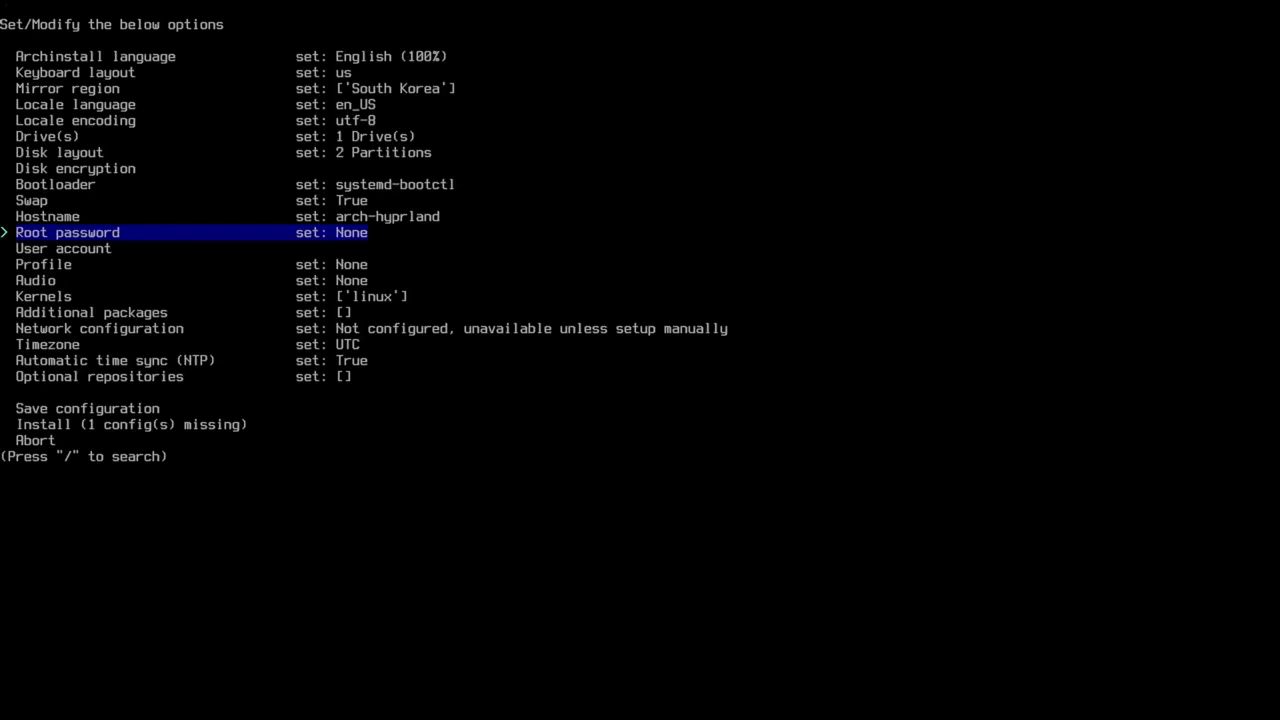
- Add a user account, entering its username and the account password with verification
key("Down")
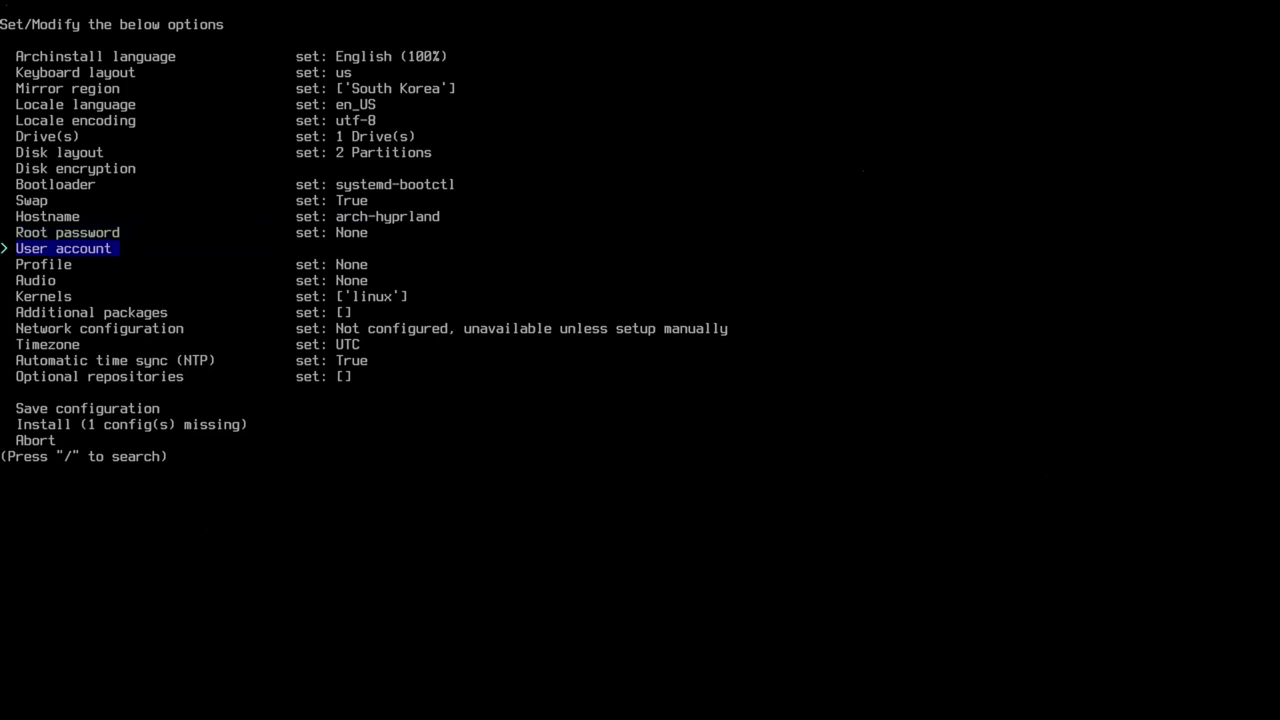
key("Return")
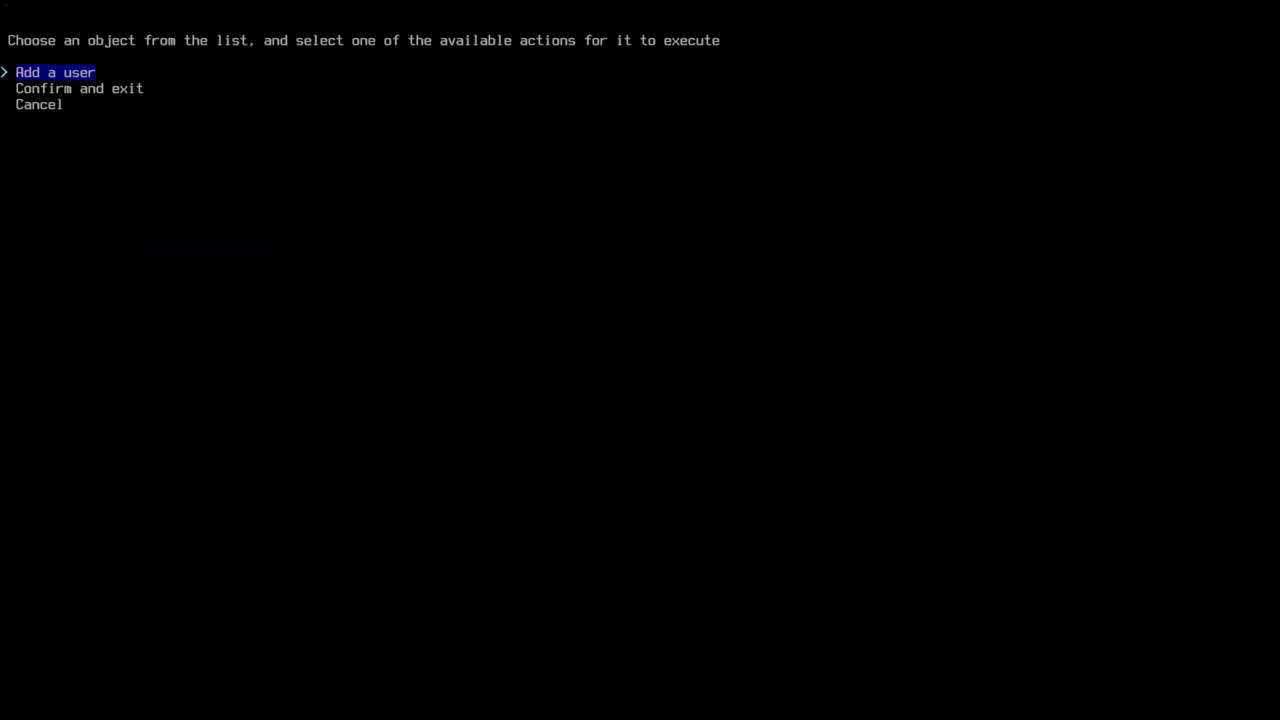
key("Return")
type("ja")
key("Return")
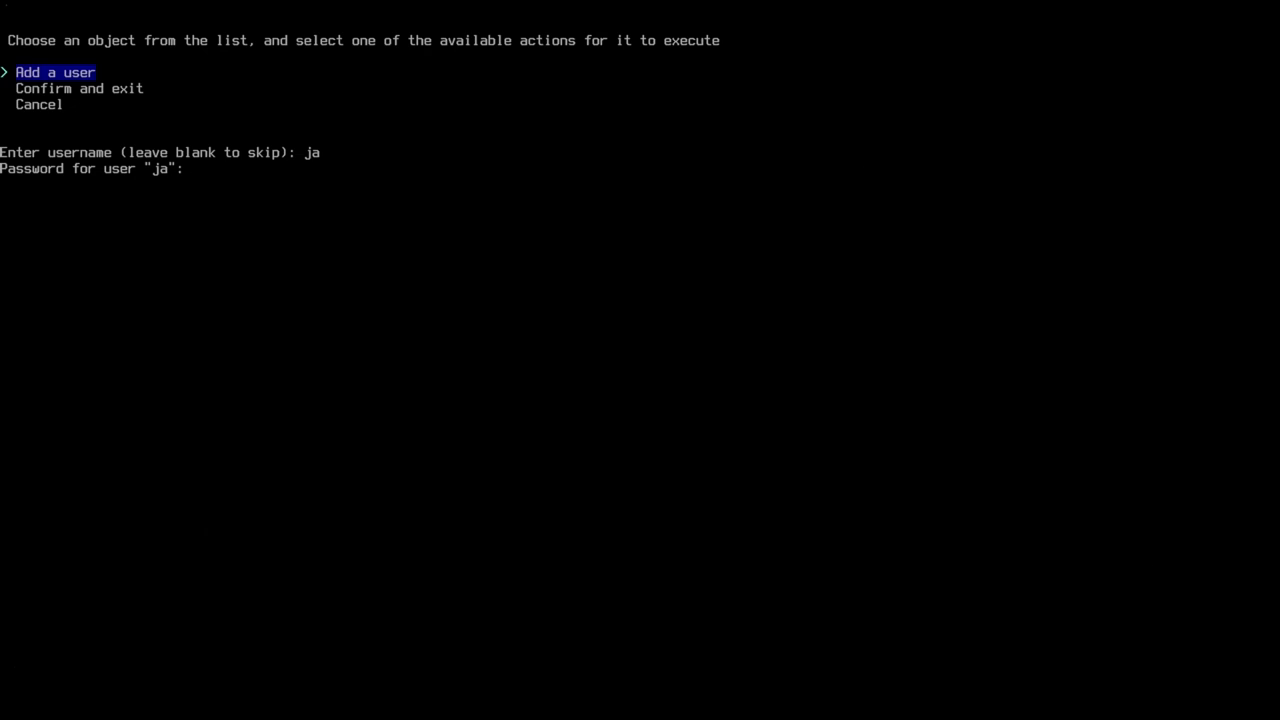
key("Return")
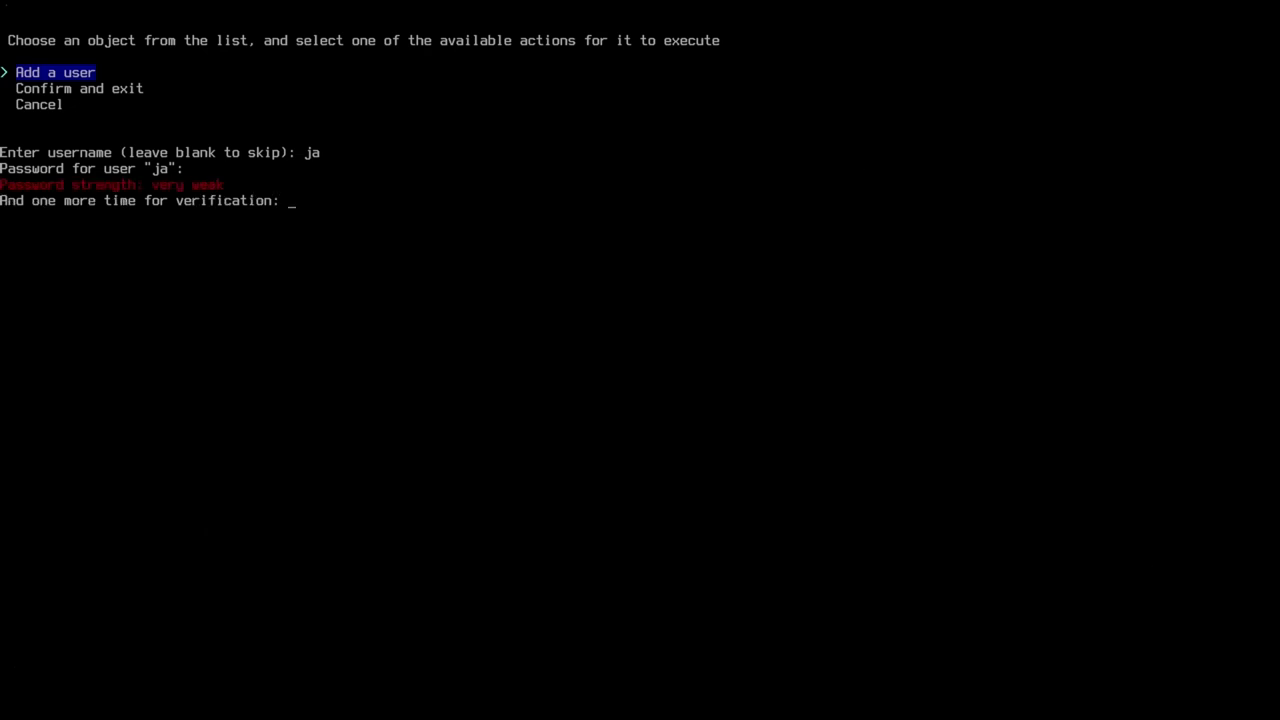
key("Return")
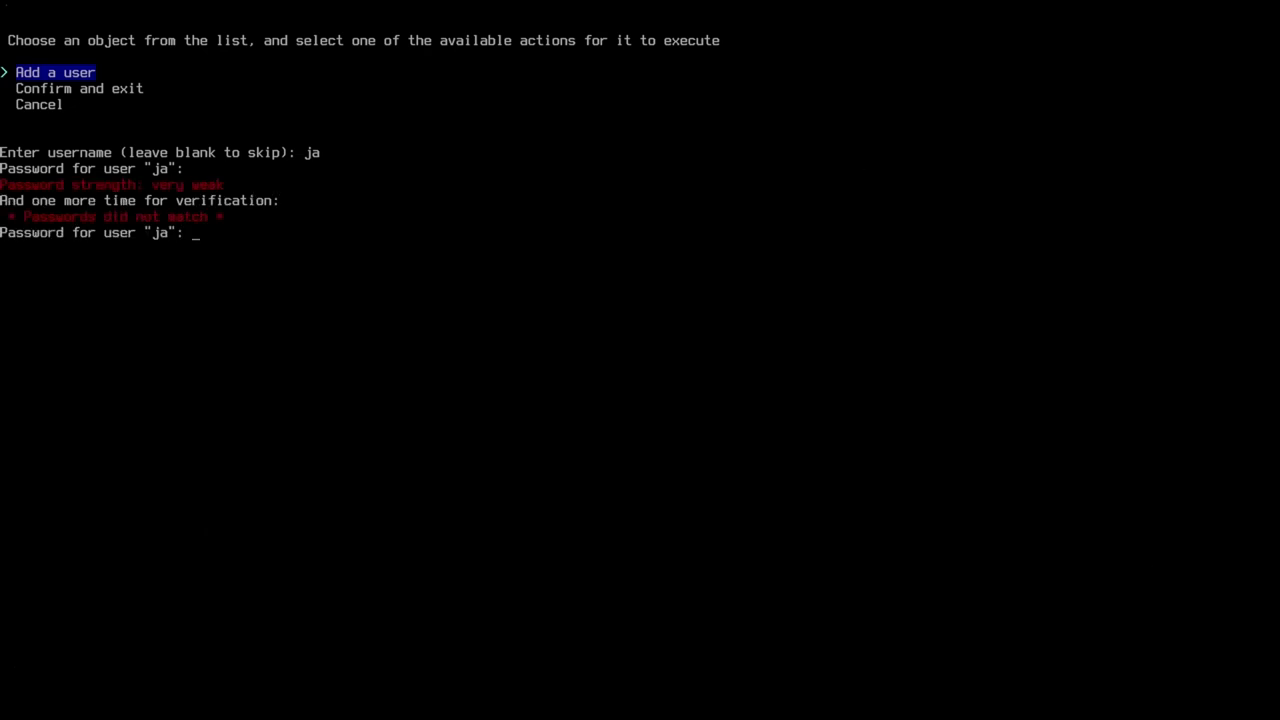
key("Return")
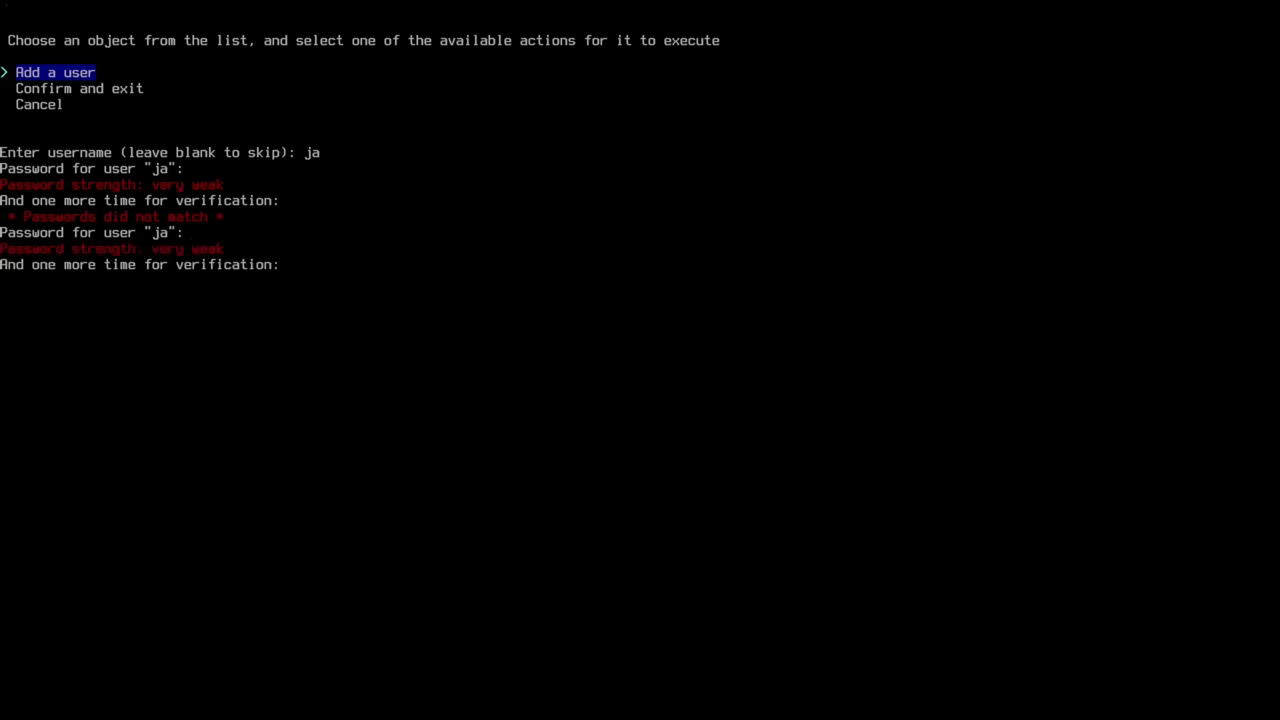
key("Return")
- Make the new user a superuser (sudo) and confirm the user account list
key("Down")
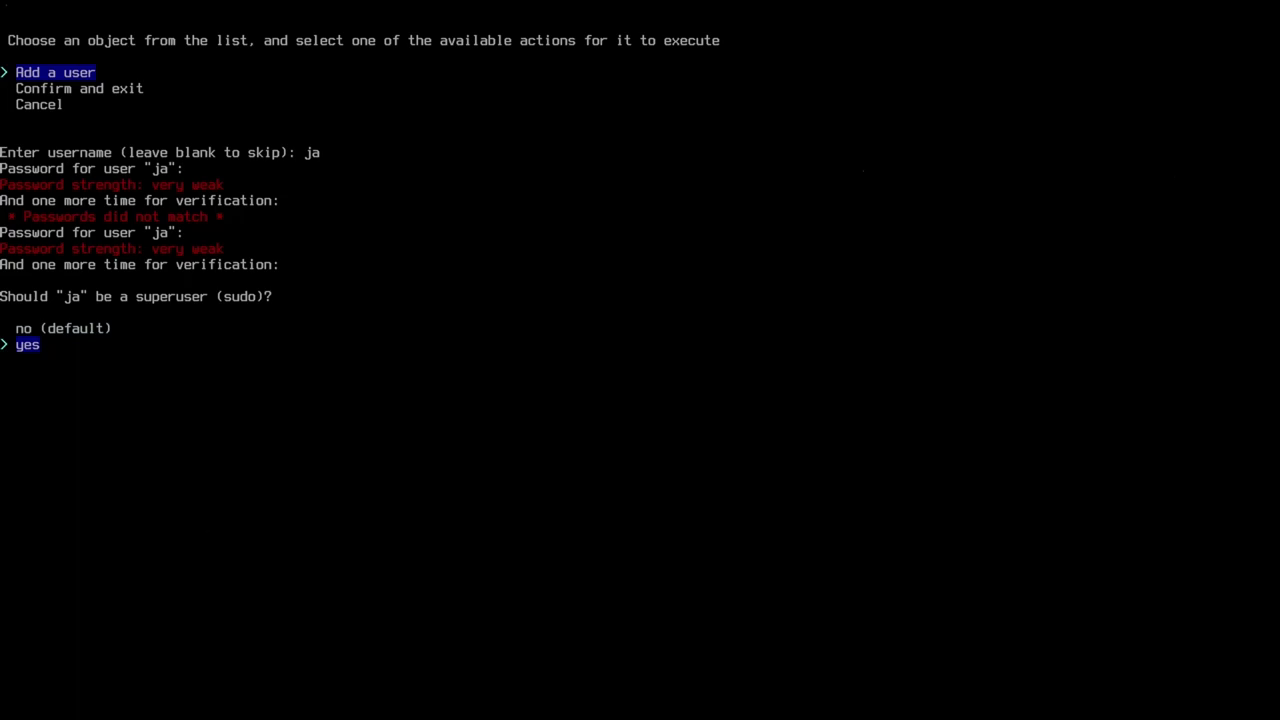
key("Return")
key("Down")
key("Down")
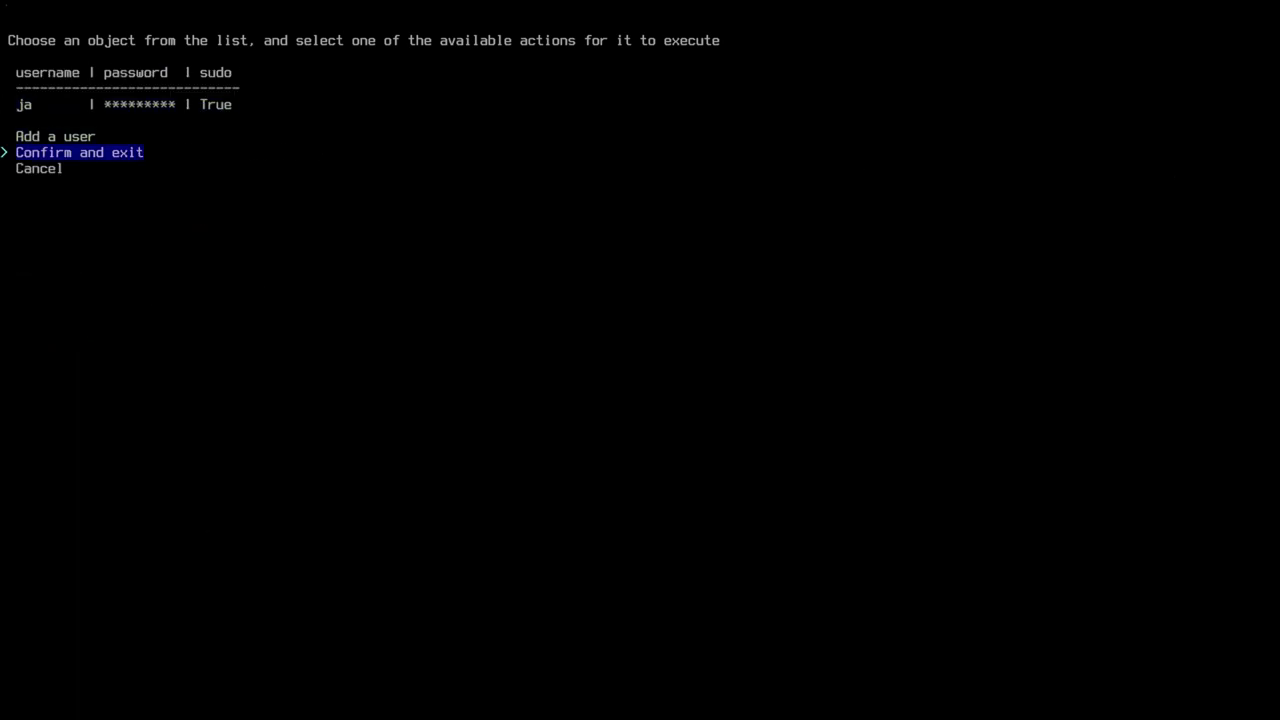
key("Return")
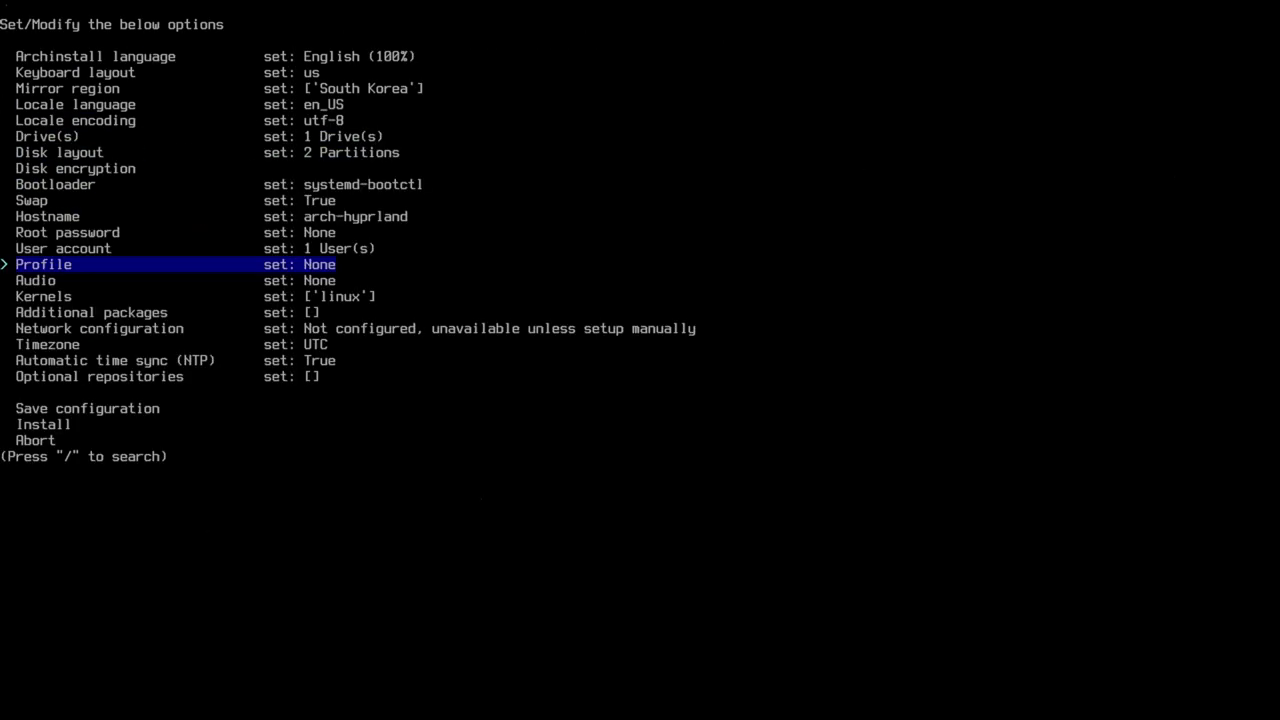
- Choose the minimal installation profile and set pipewire as the audio server
key("Return")
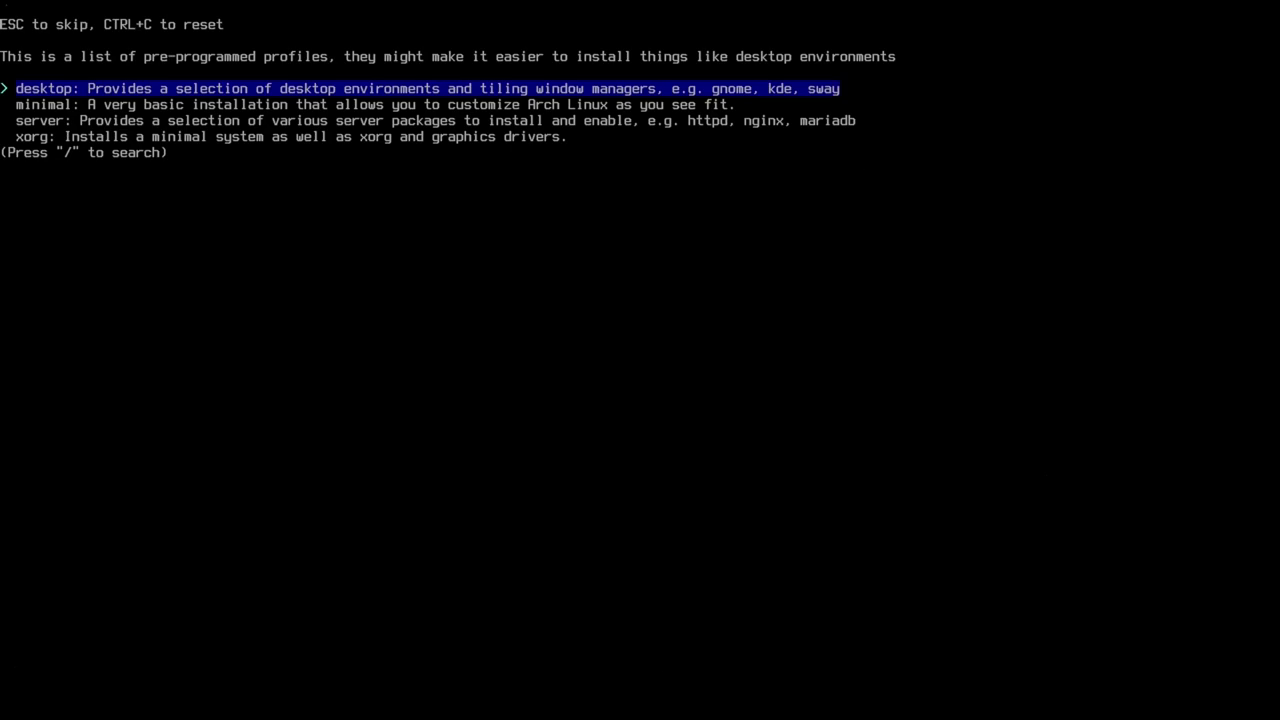
key("Down")
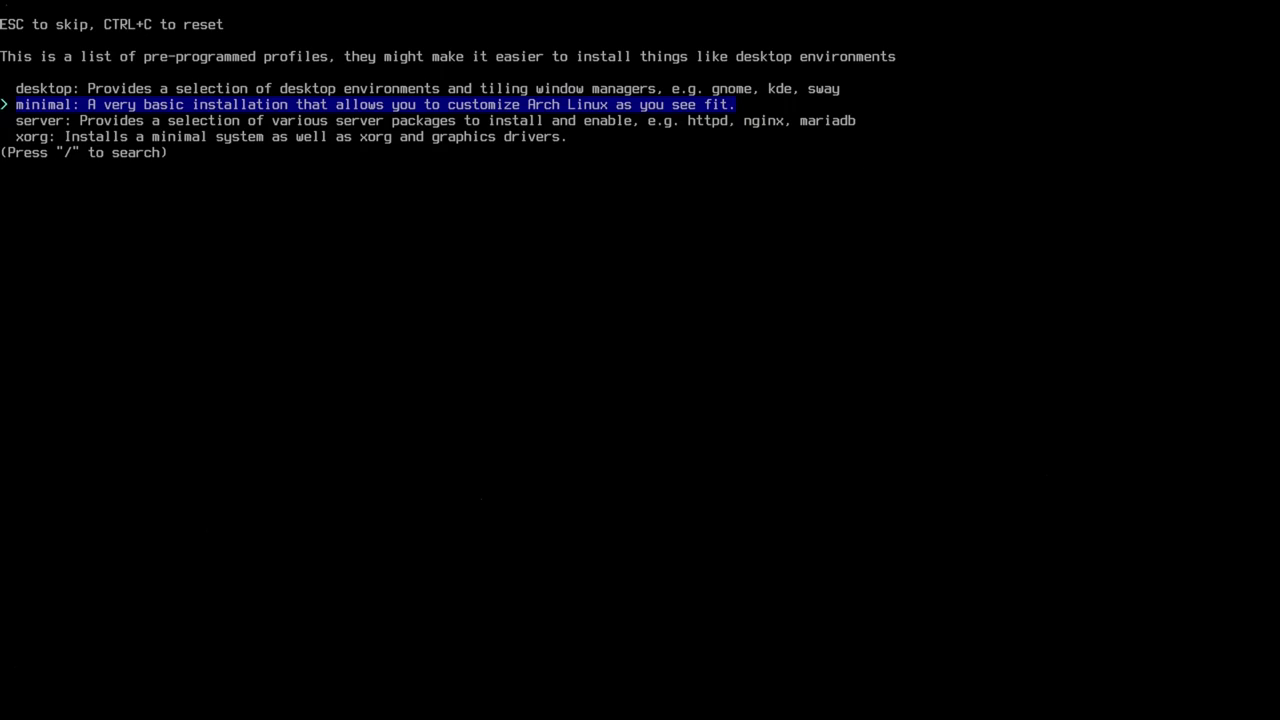
key("Return")
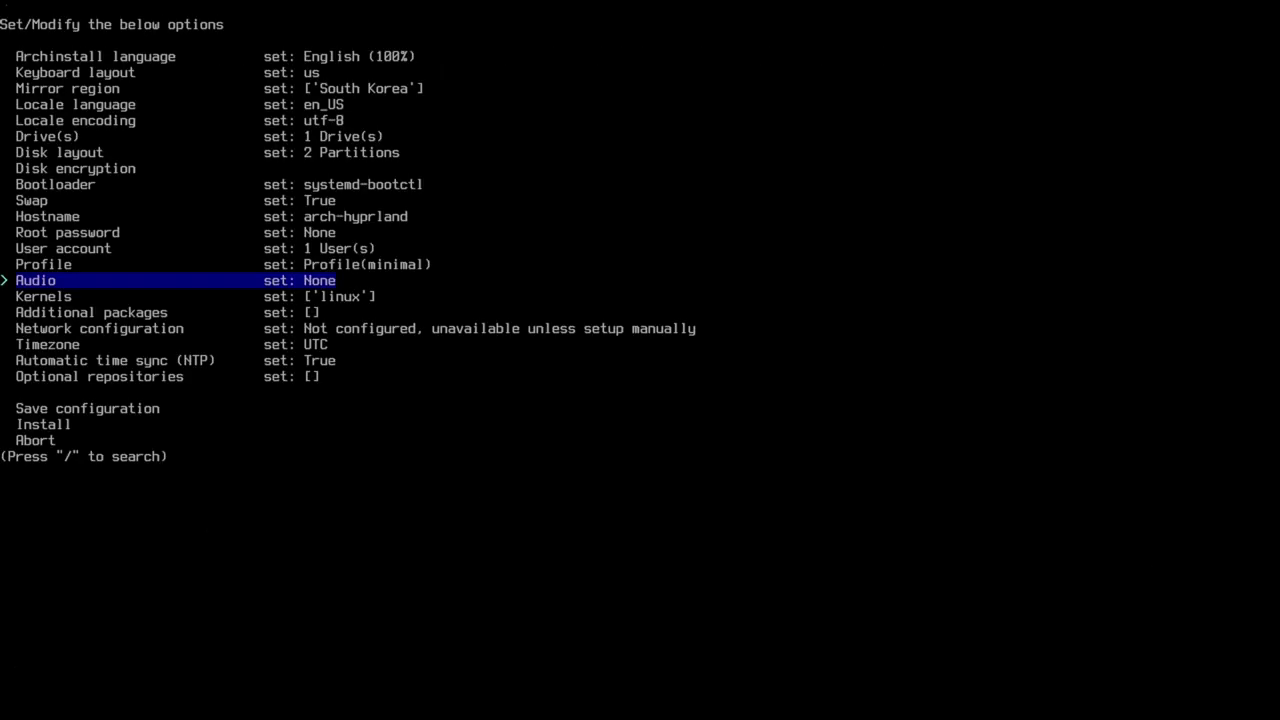
key("Return")
key("Down")
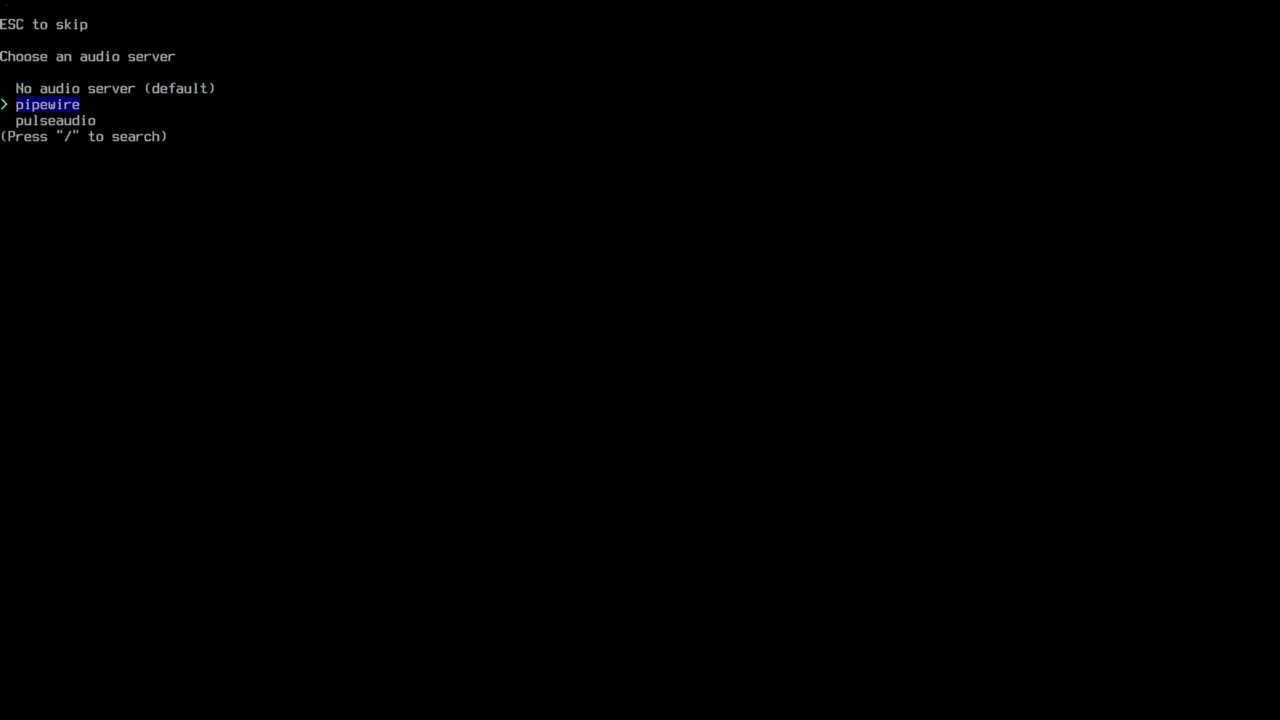
key("Return")
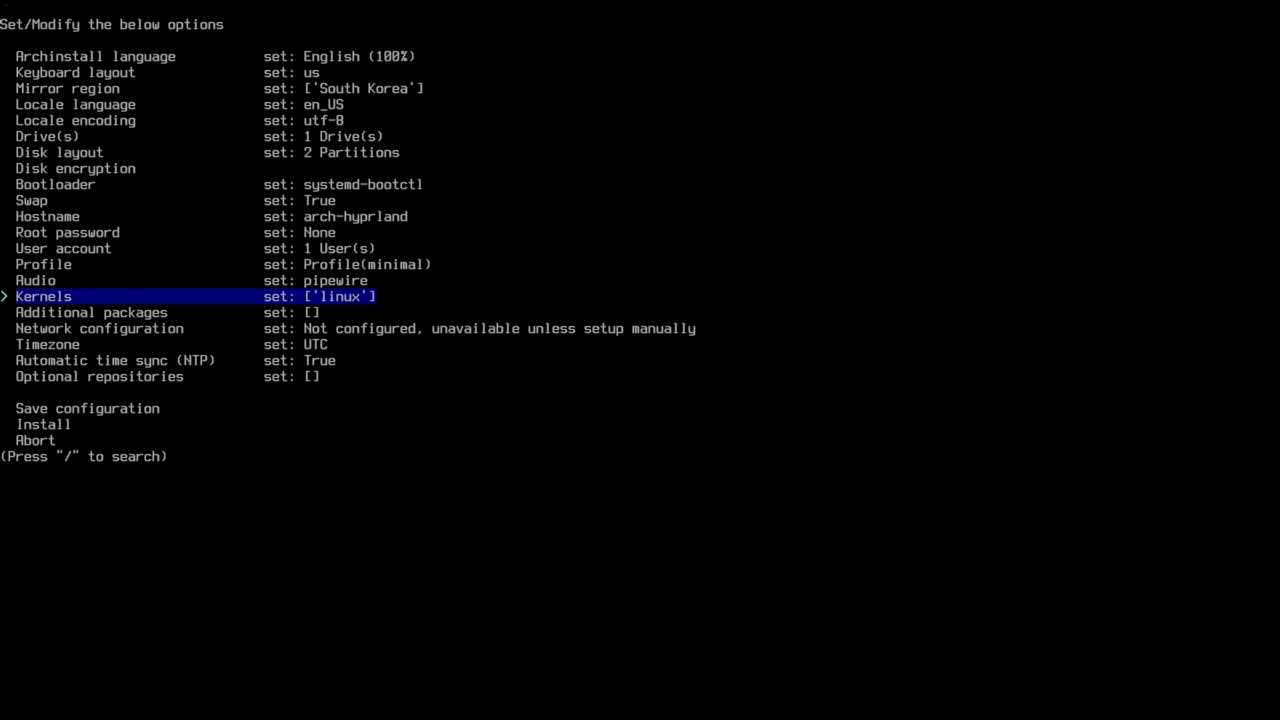
- Add linux-zen to the kernels selected for installation
key("Return")
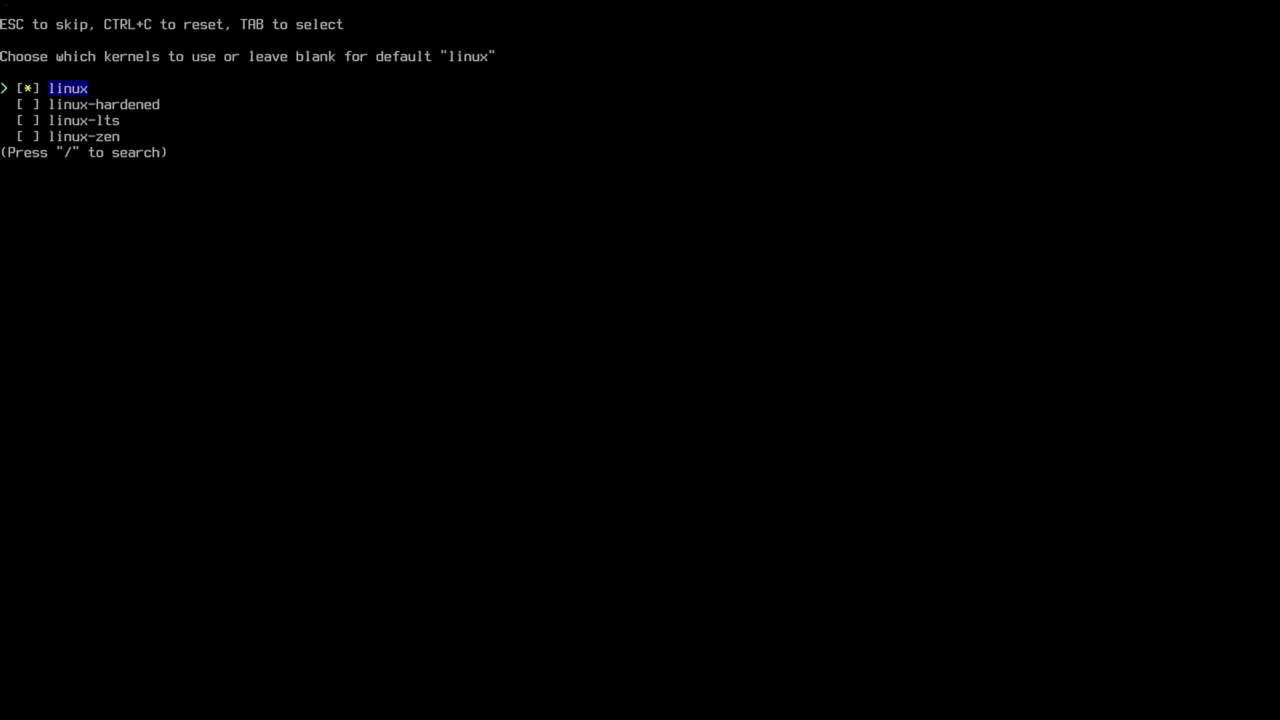
key("Down")
key("Down")
key("Down")
key("Tab")
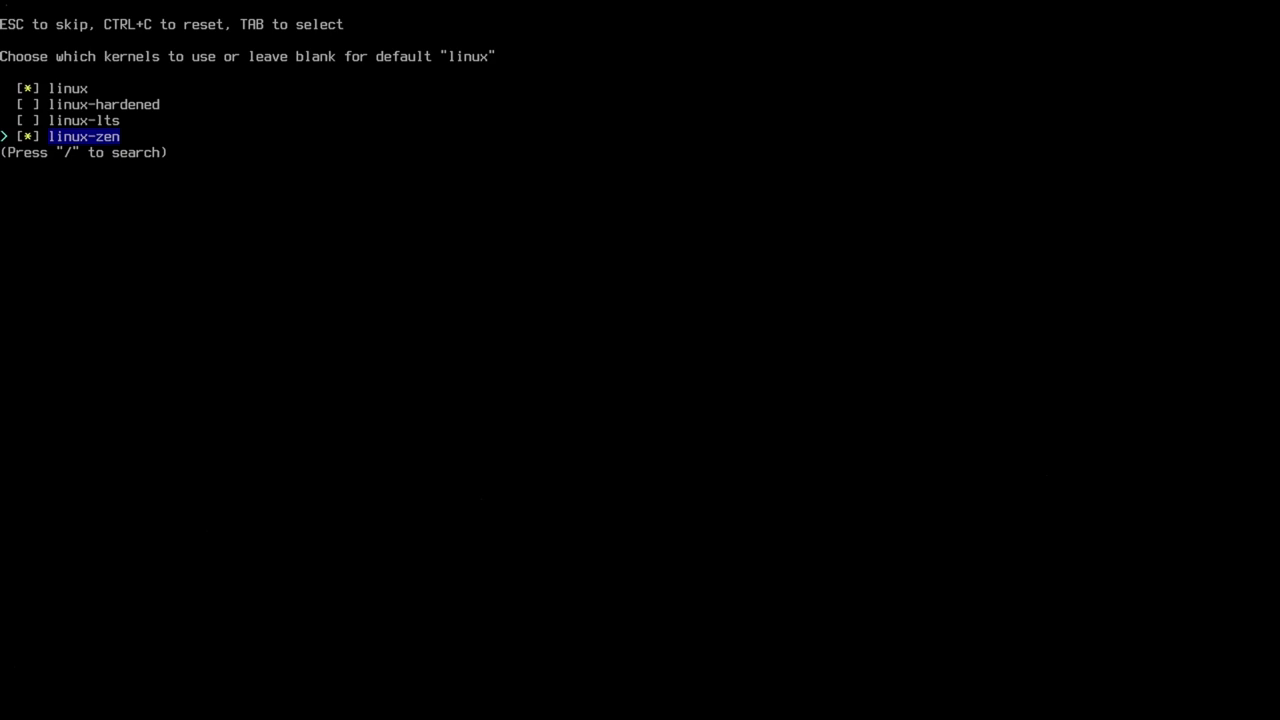
- Deselect the default linux kernel and confirm the kernel list with only linux-zen selected
key("Up")
key("Up")
key("Up")
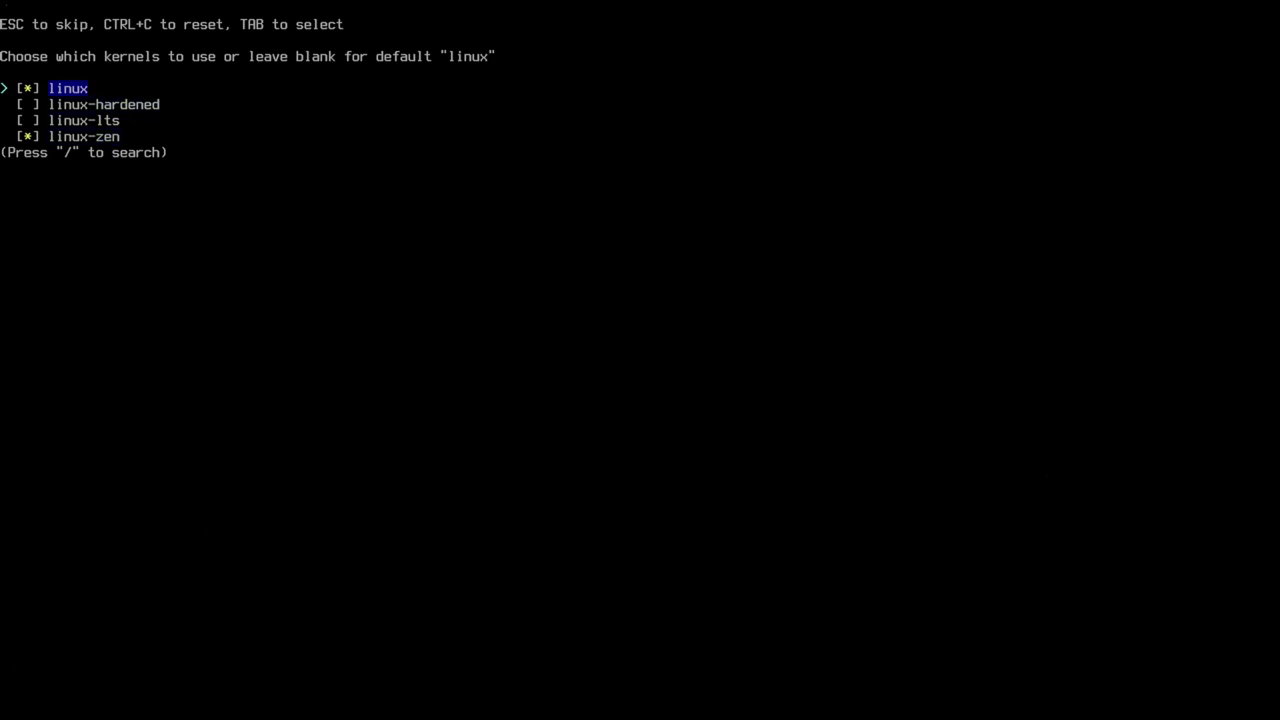
key("Tab")
key("Down")
key("Down")
key("Down")
key("Down")
key("Up")
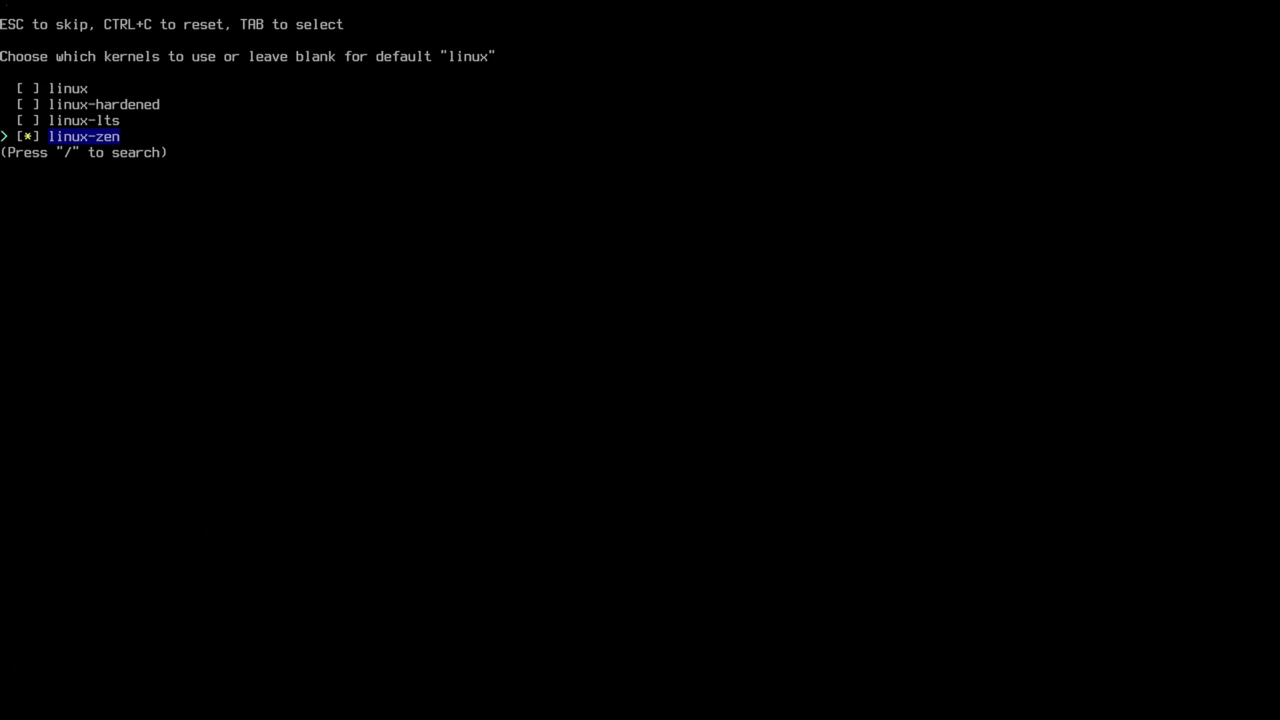
key("Return")
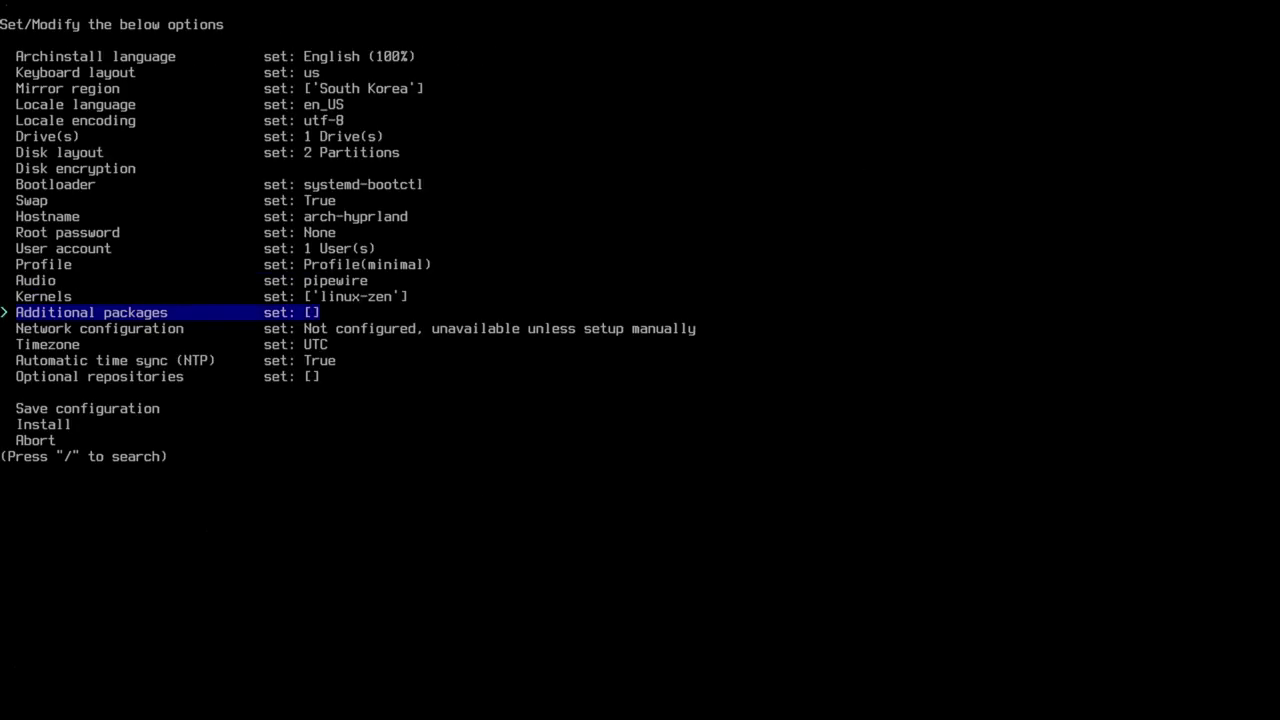
- Set the additional packages to install to git, vim and nano
key("Return")
type("git")
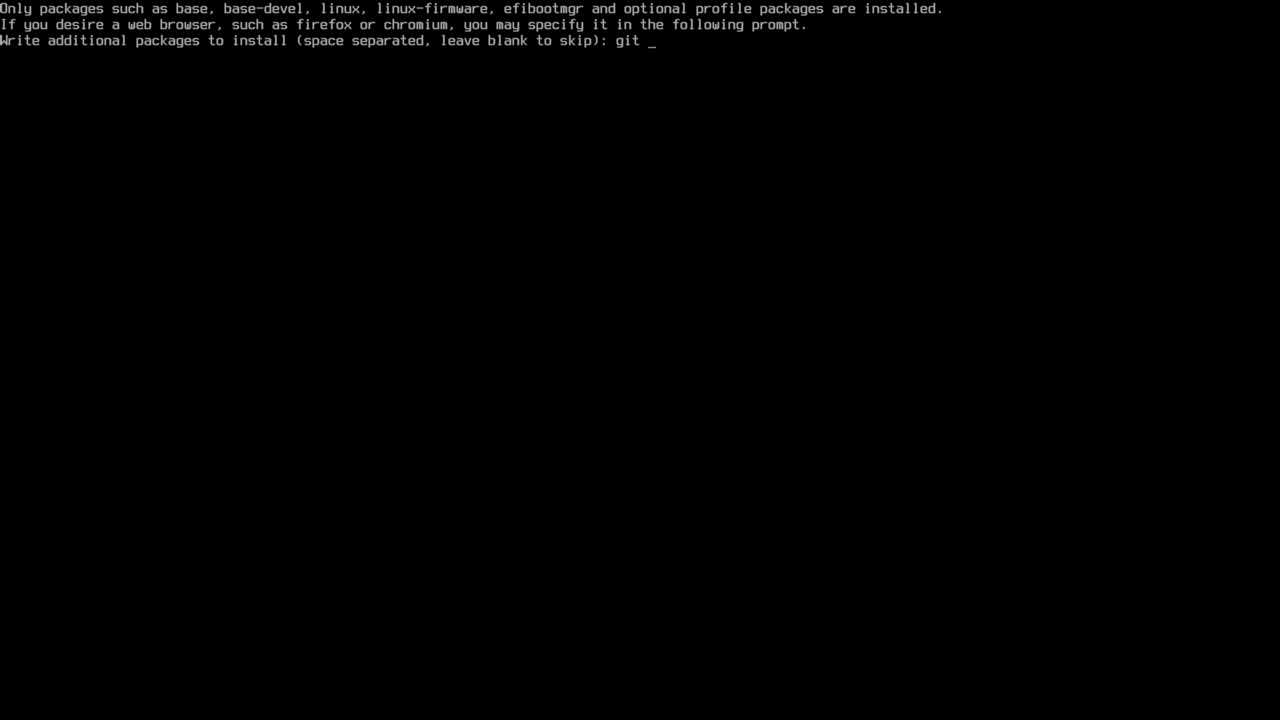
type(" vim")
type("nano")
key("Return")
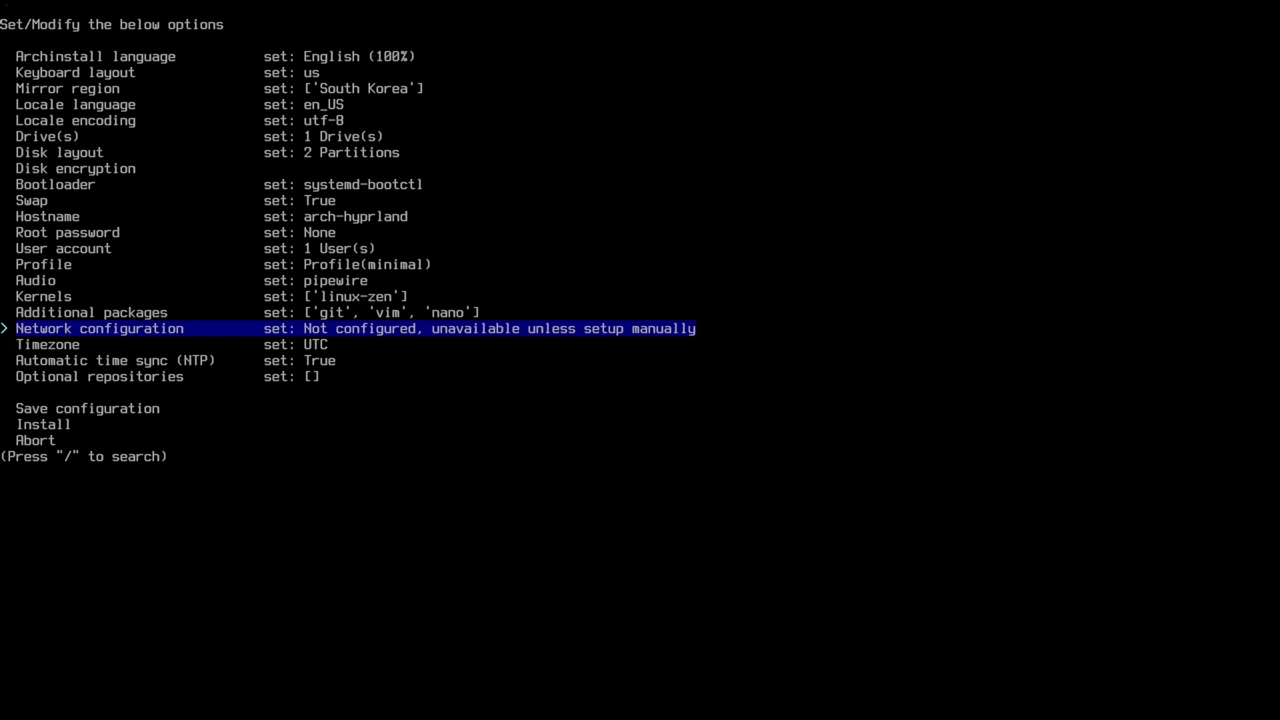
- Set the network configuration to Use NetworkManager
key("Return")
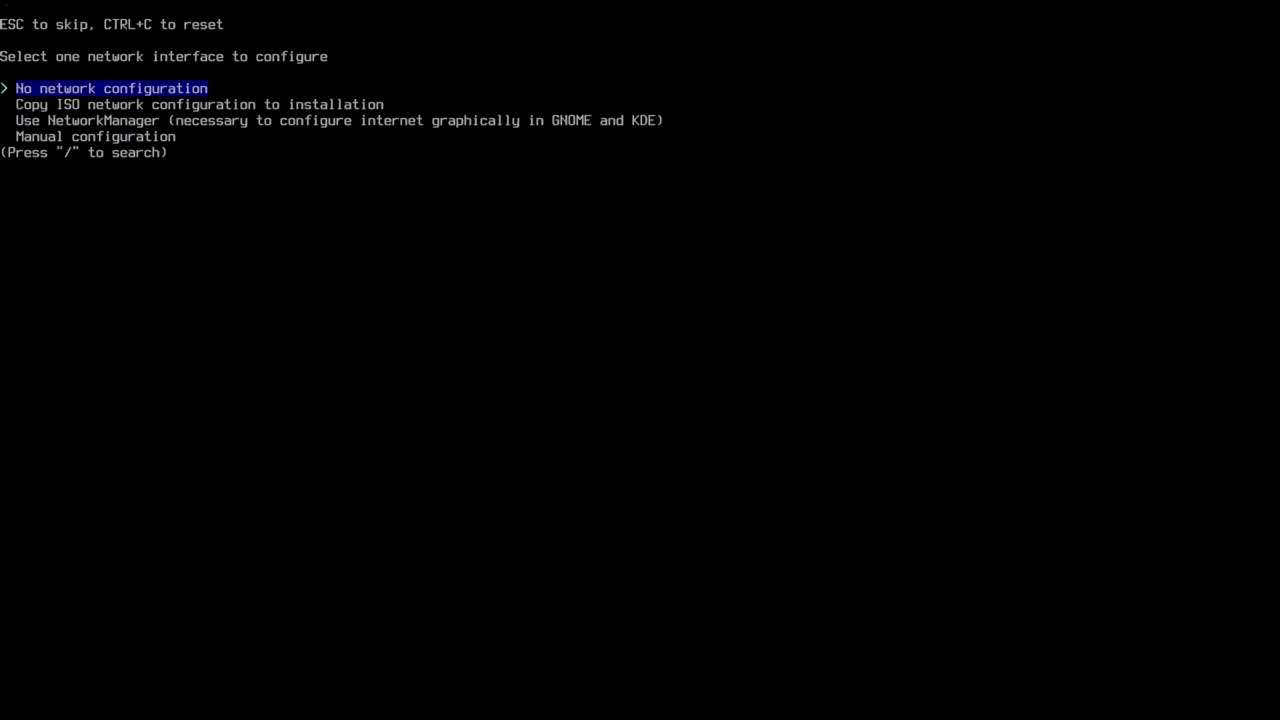
key("Down")
key("Down")
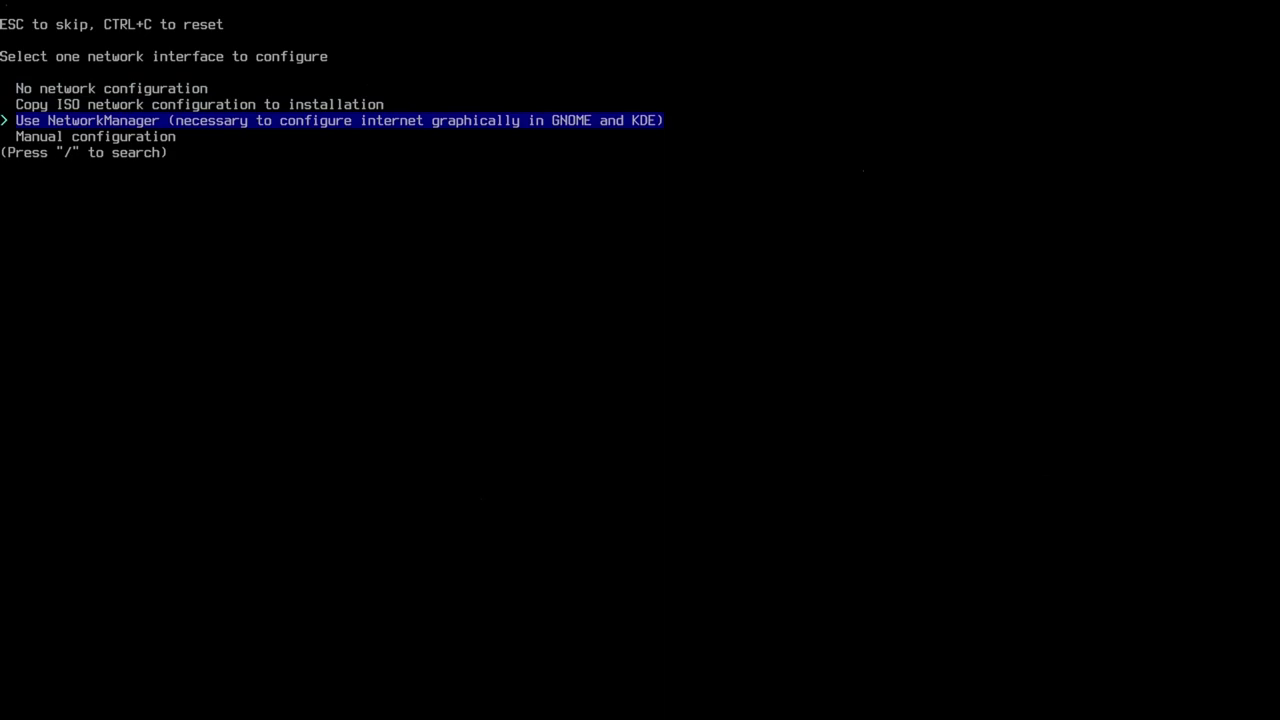
key("Return")
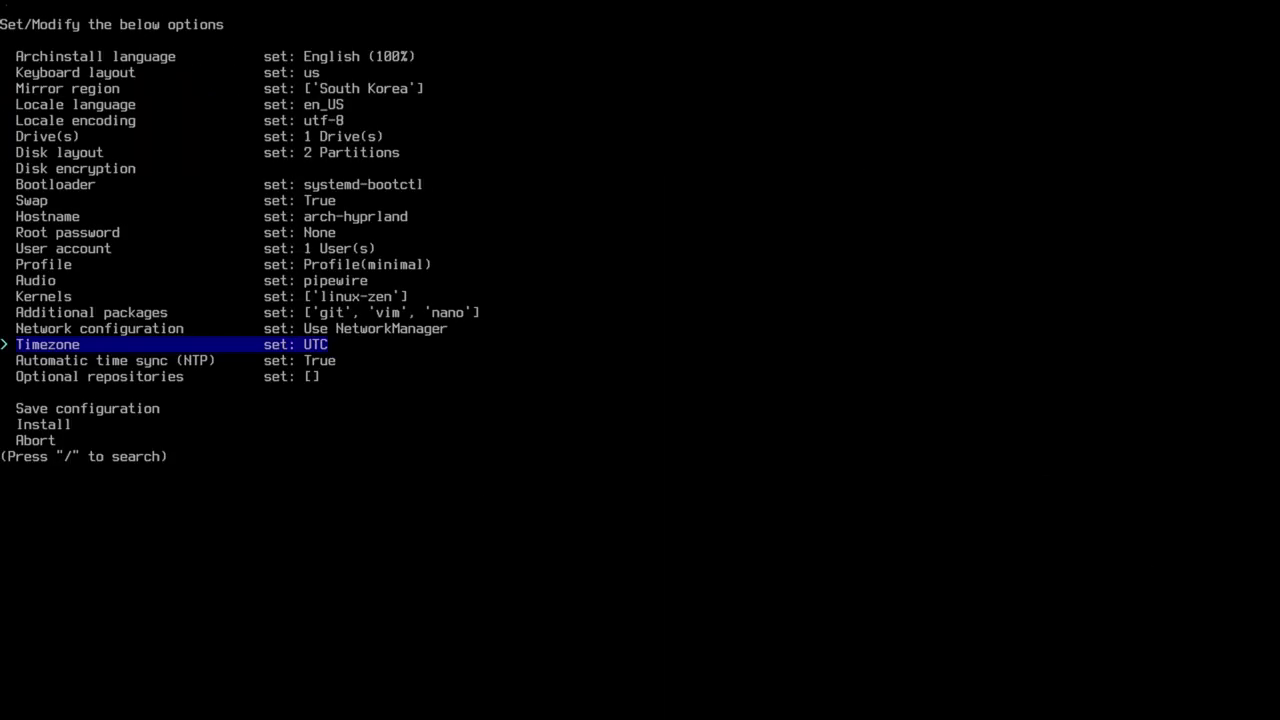
- Search the timezone list for Seoul
key("Return")
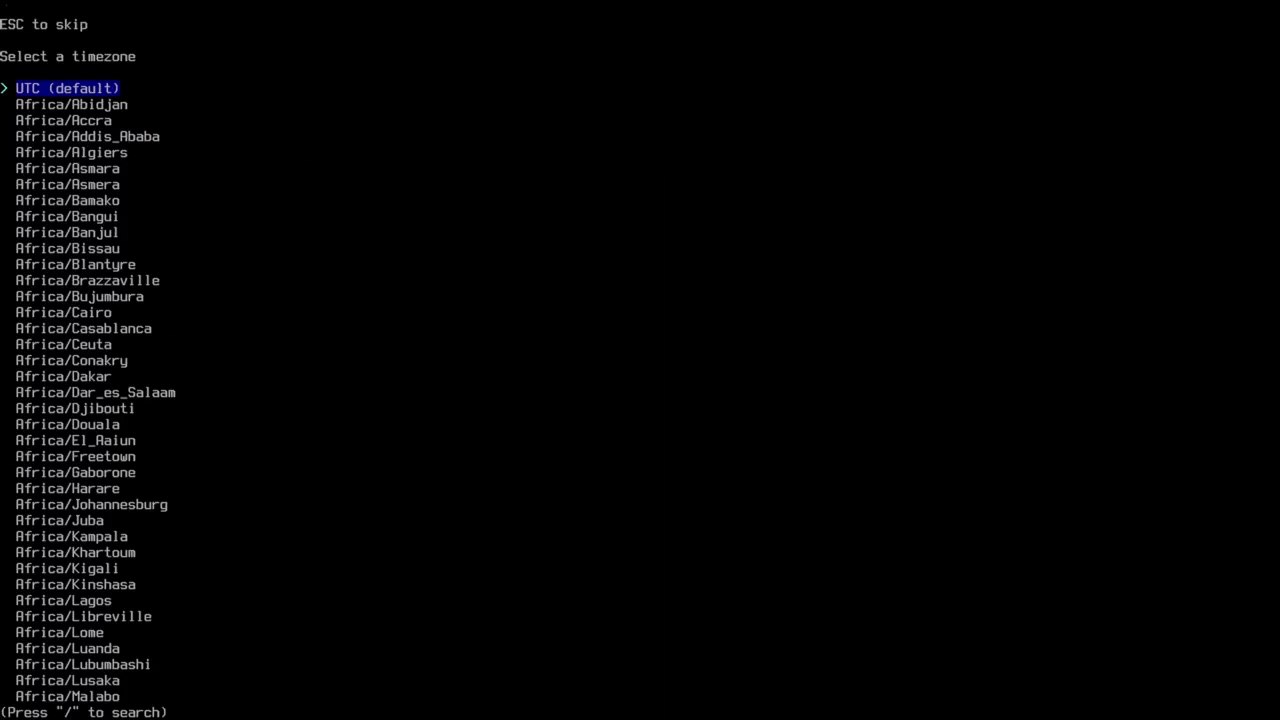
key("slash")
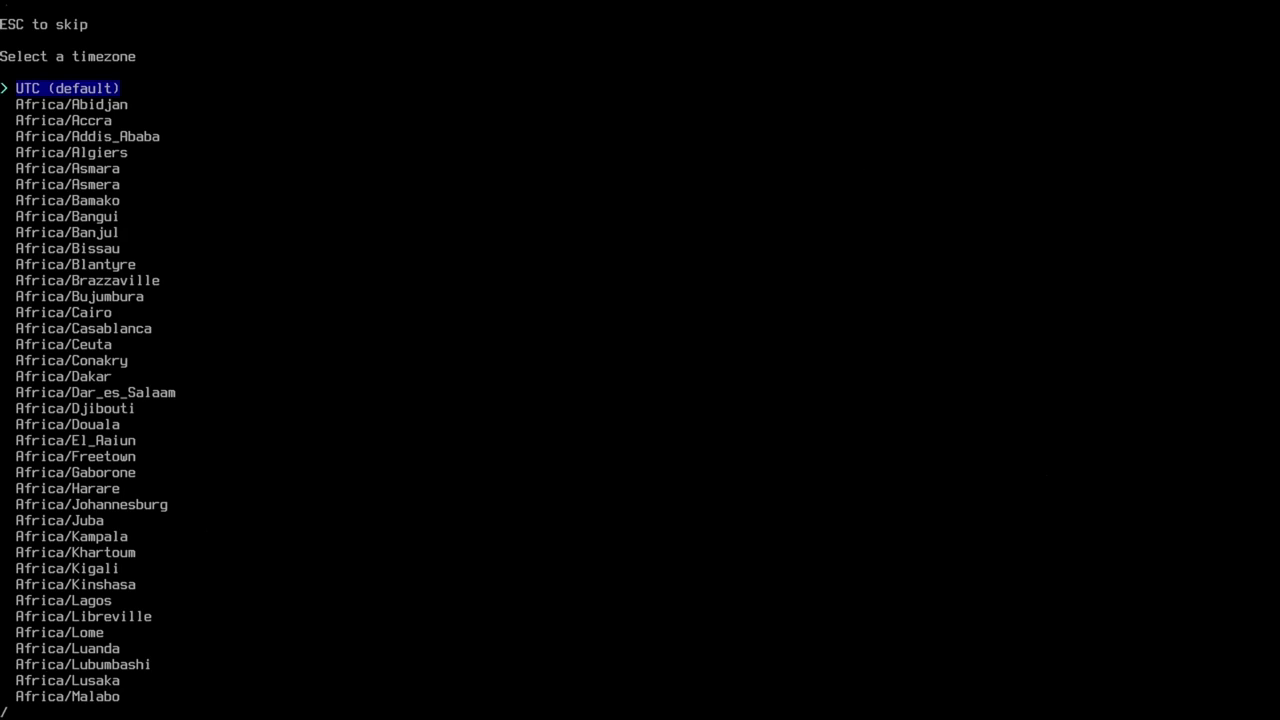
key("BackSpace")
key("slash")
type("Seoul")
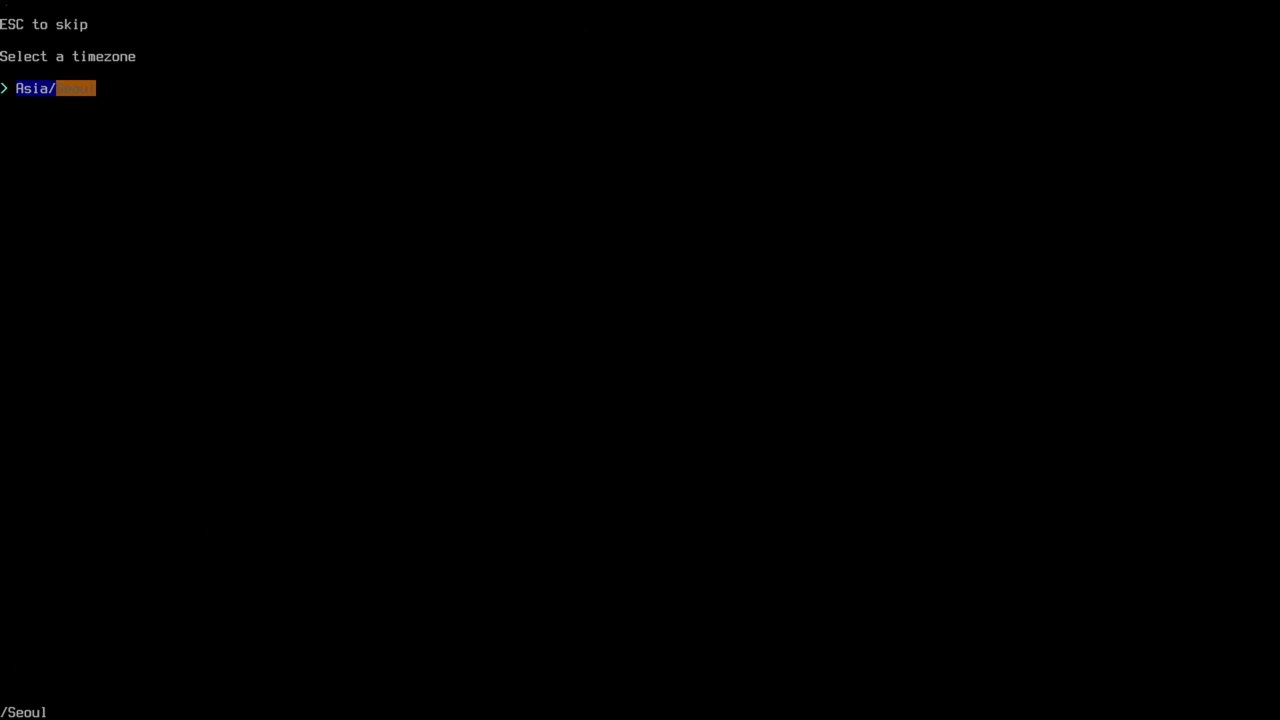
- Try searching the timezone list for korea instead, and clear that search term
key("BackSpace")
key("BackSpace")
key("BackSpace")
key("BackSpace")
key("BackSpace")
type("korea")
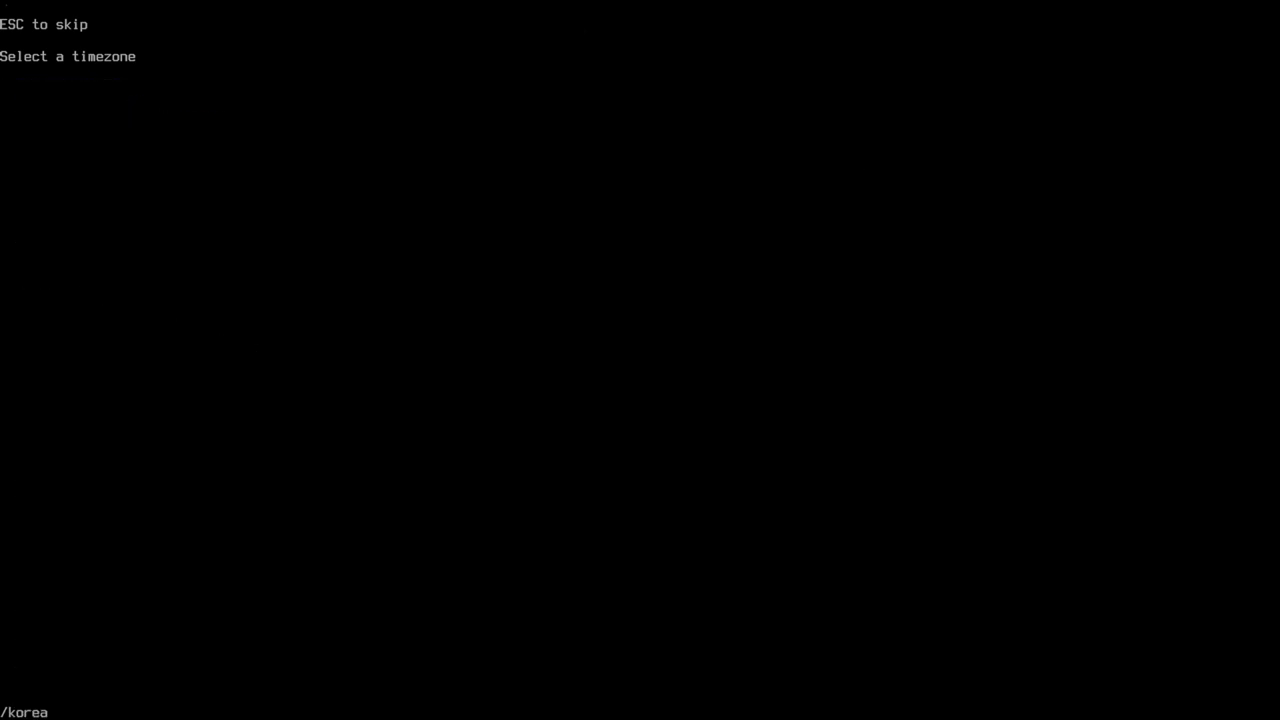
key("BackSpace")
key("BackSpace")
key("BackSpace")
key("BackSpace")
key("BackSpace")
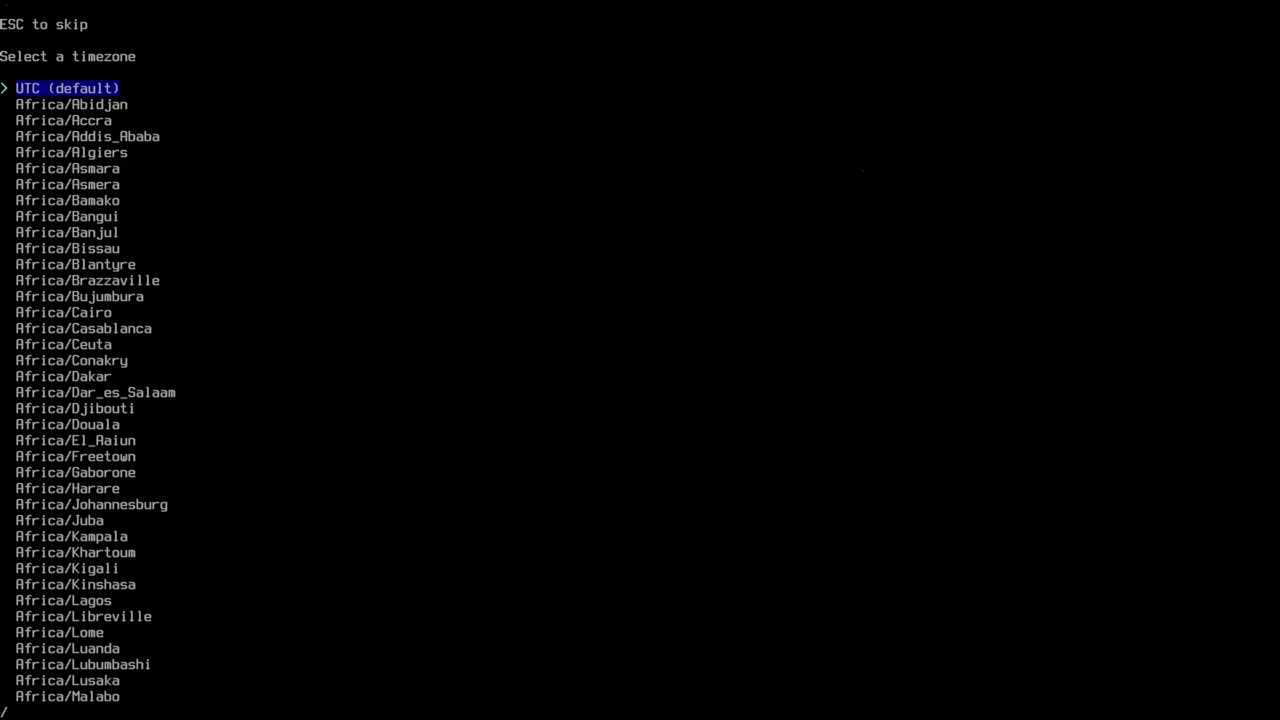
- Find Seoul in the timezone list and set the timezone to Asia/Seoul
type("Seoul")
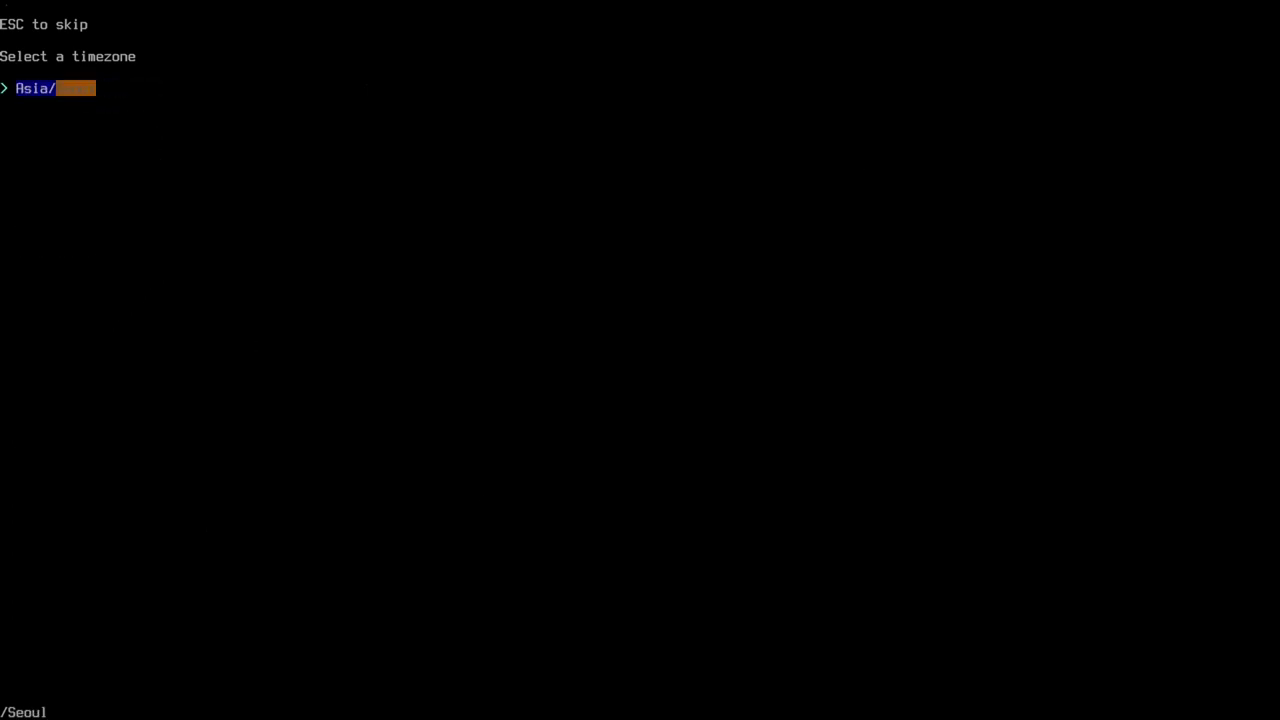
key("Return")
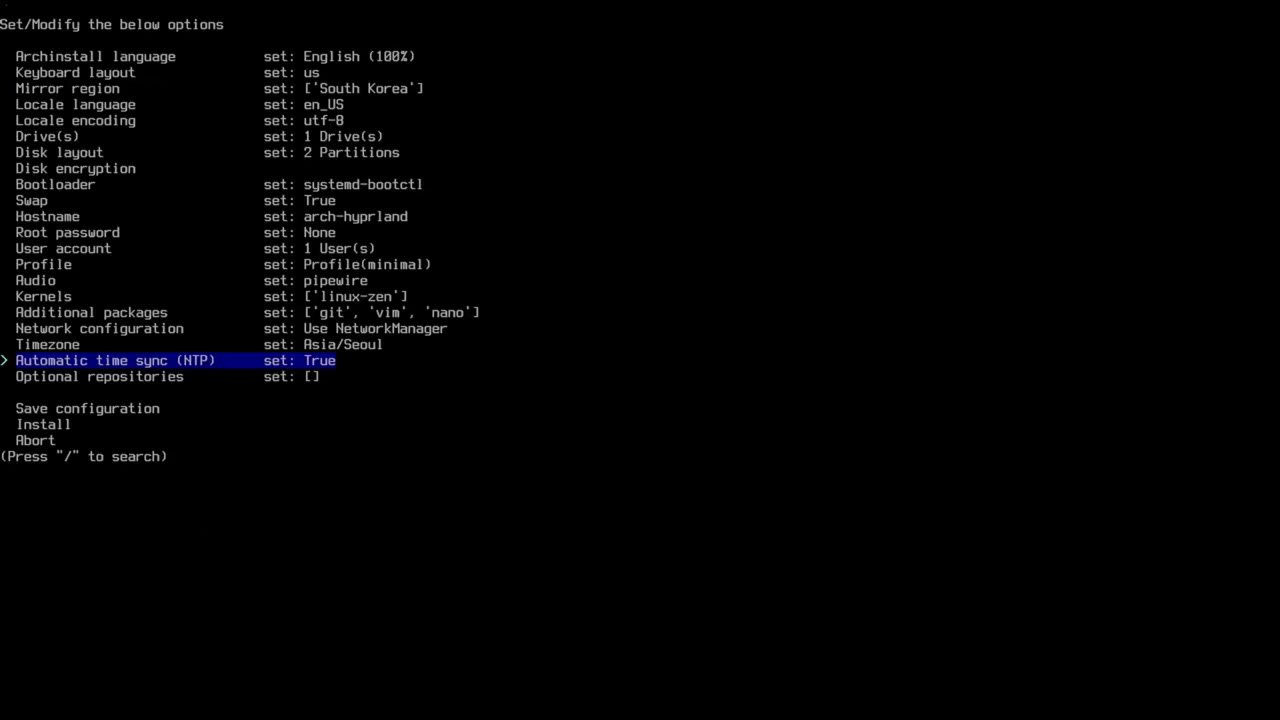
- Enable the multilib optional repository, keeping automatic time sync as it is
key("Down")
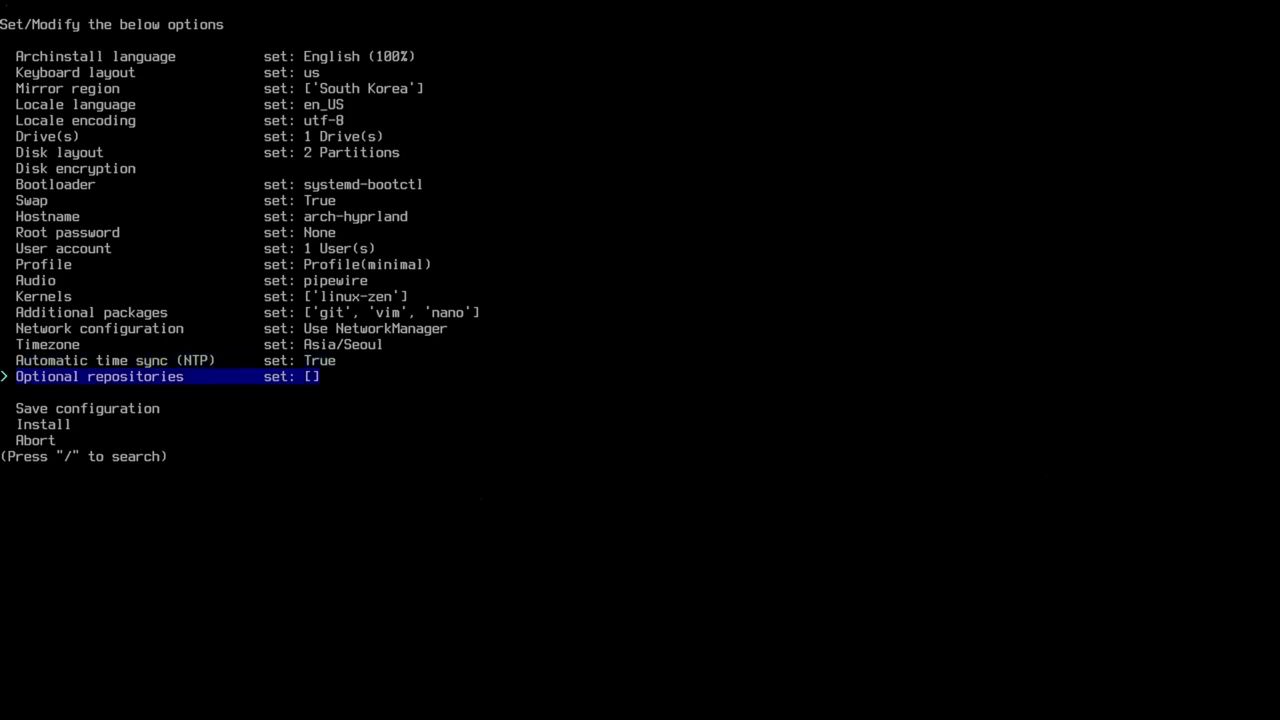
key("Return")
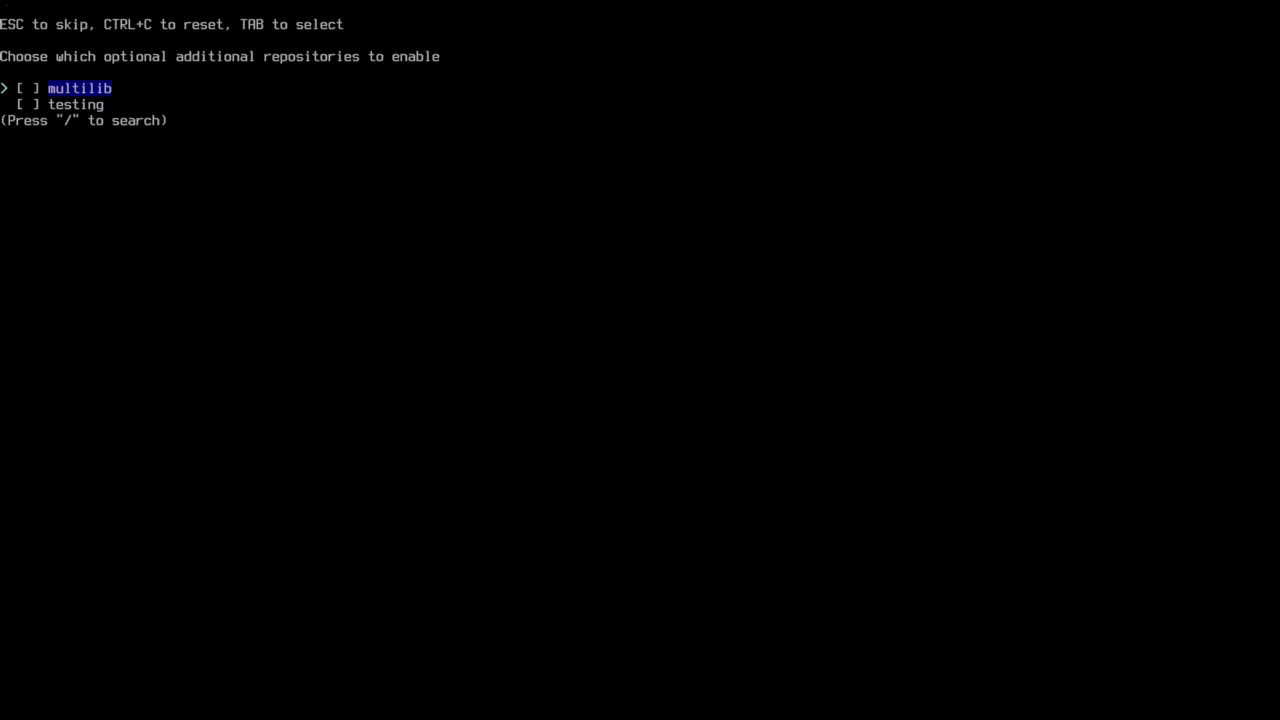
key("Down")
key("Up")
key("Tab")
key("Return")
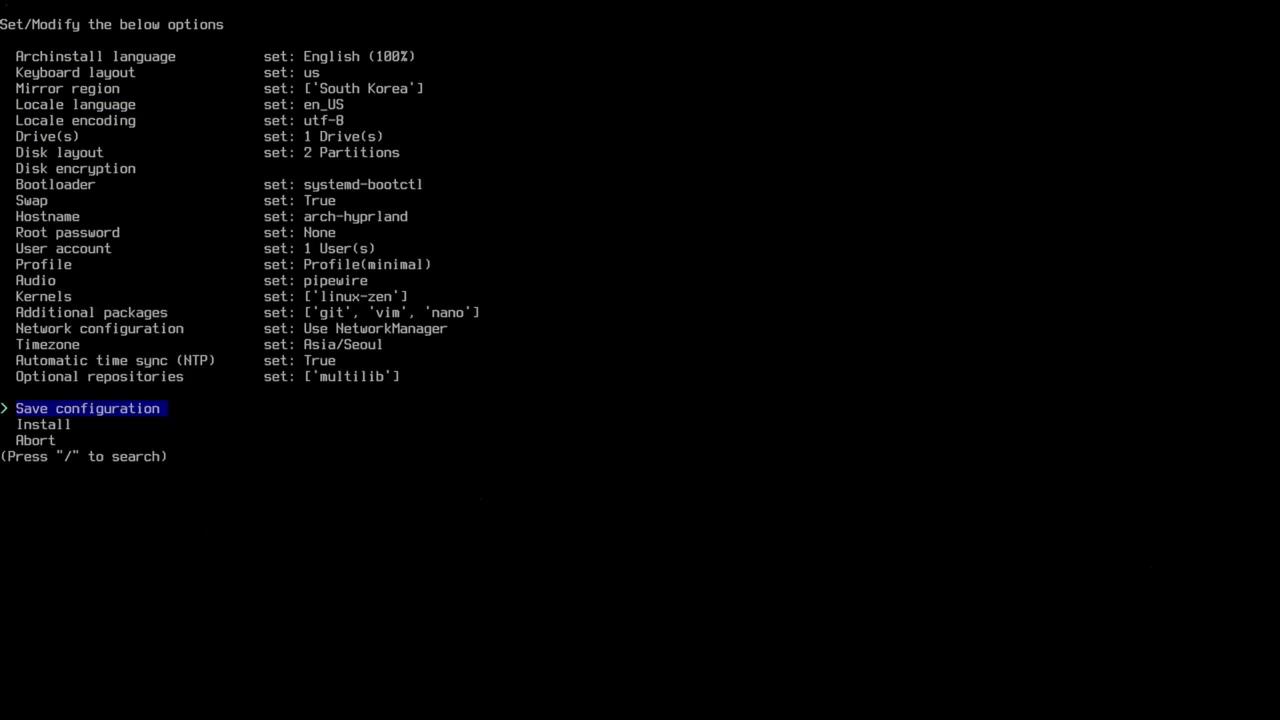
- Save all of the installer's configuration files, leaving the target directory blank
key("Down")
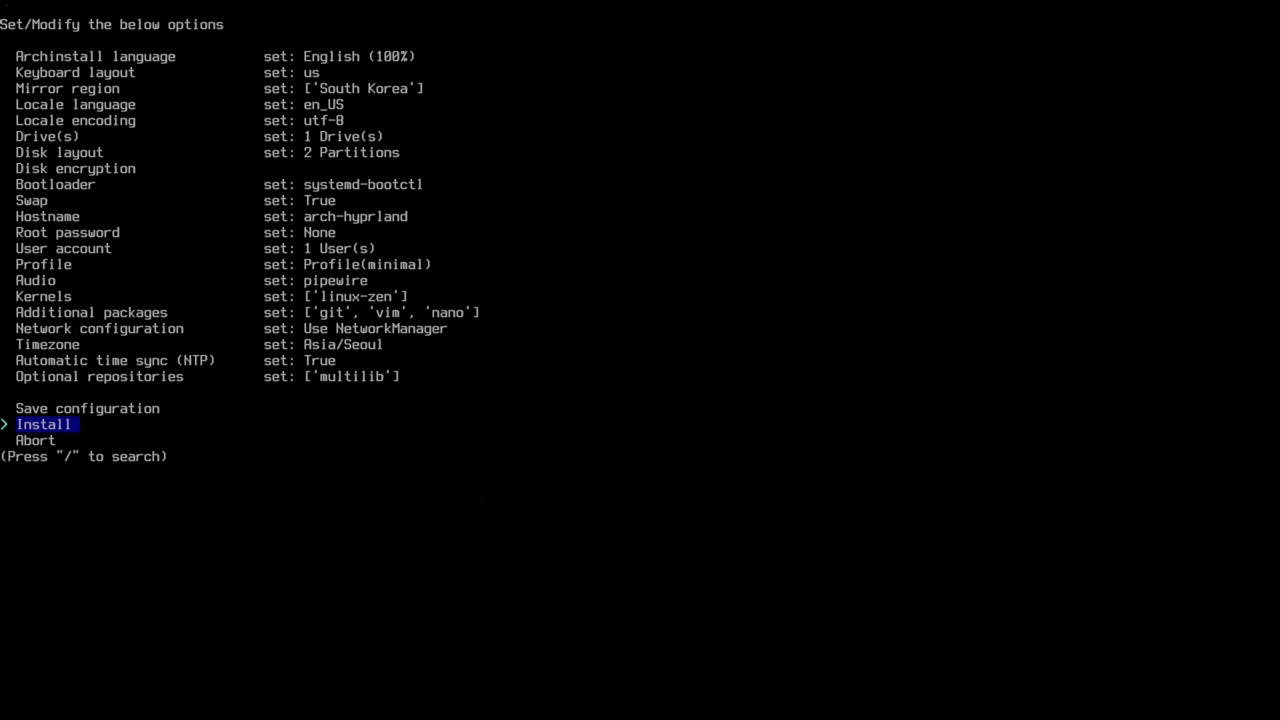
key("Up")
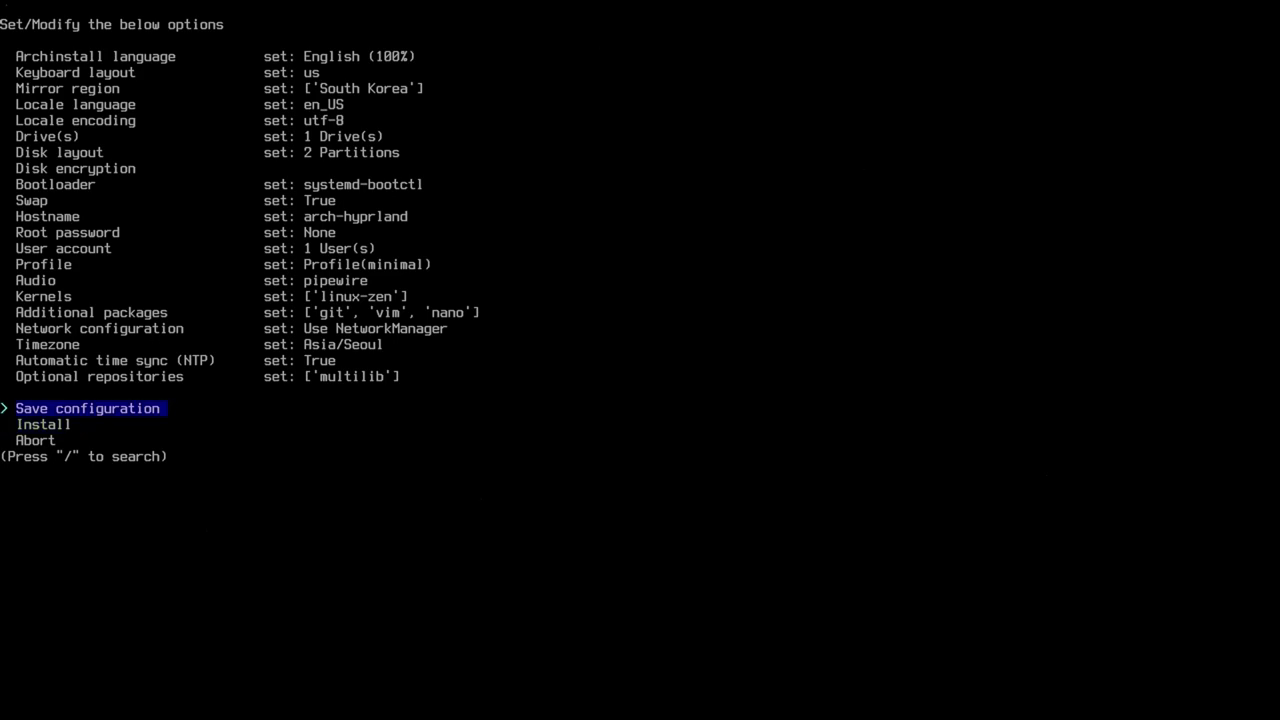
key("Down")
key("Up")
key("Return")
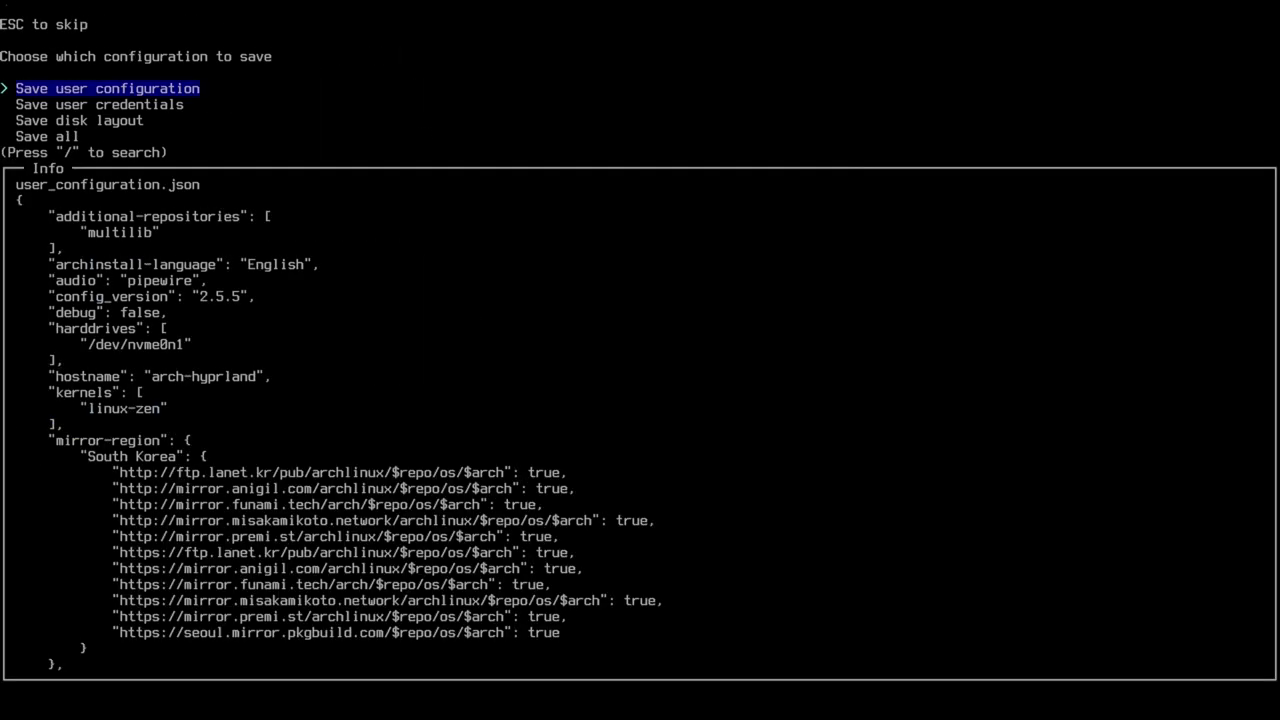
key("Down")
key("Down")
key("Down")
key("Up")
key("Up")
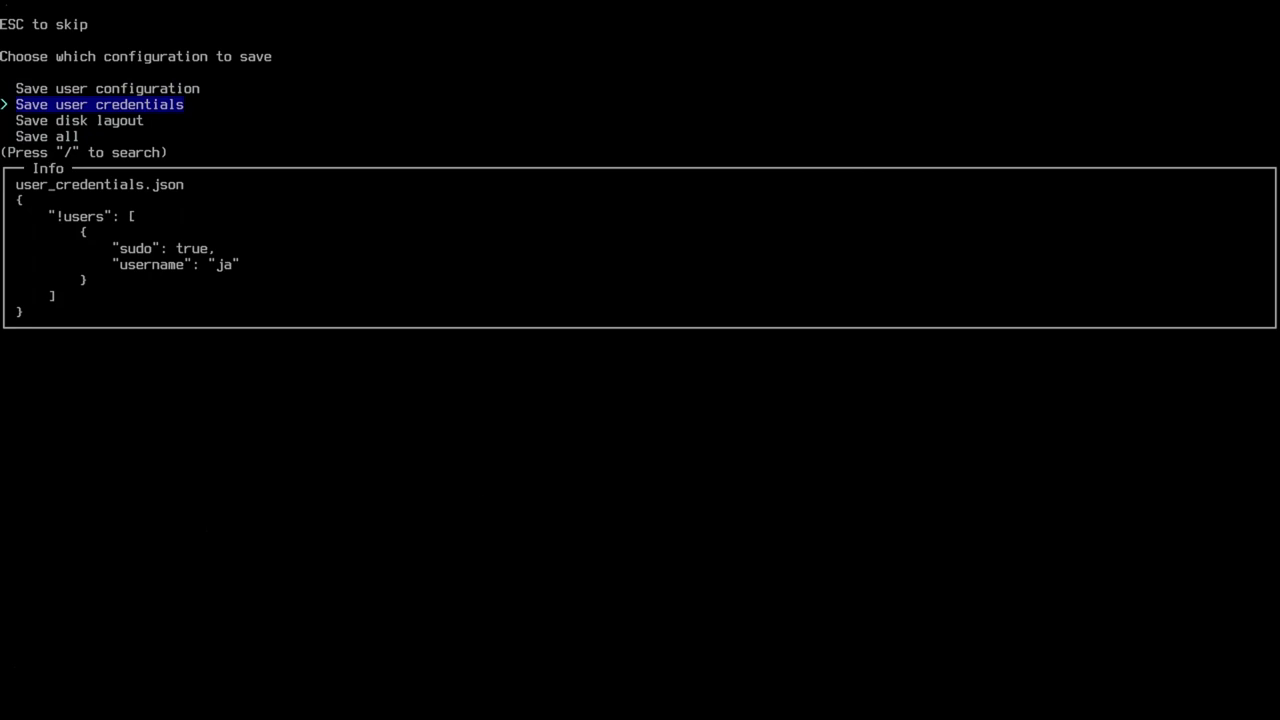
key("Down")
key("Down")
key("Return")
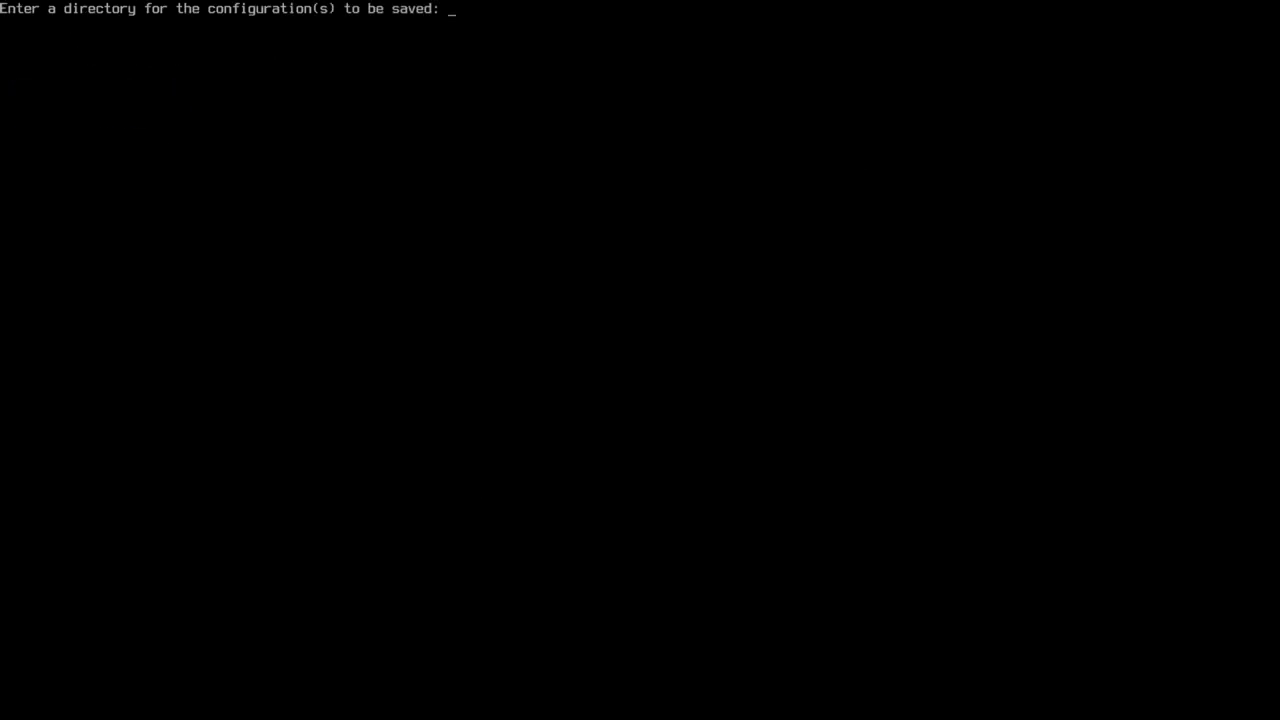
key("Return")
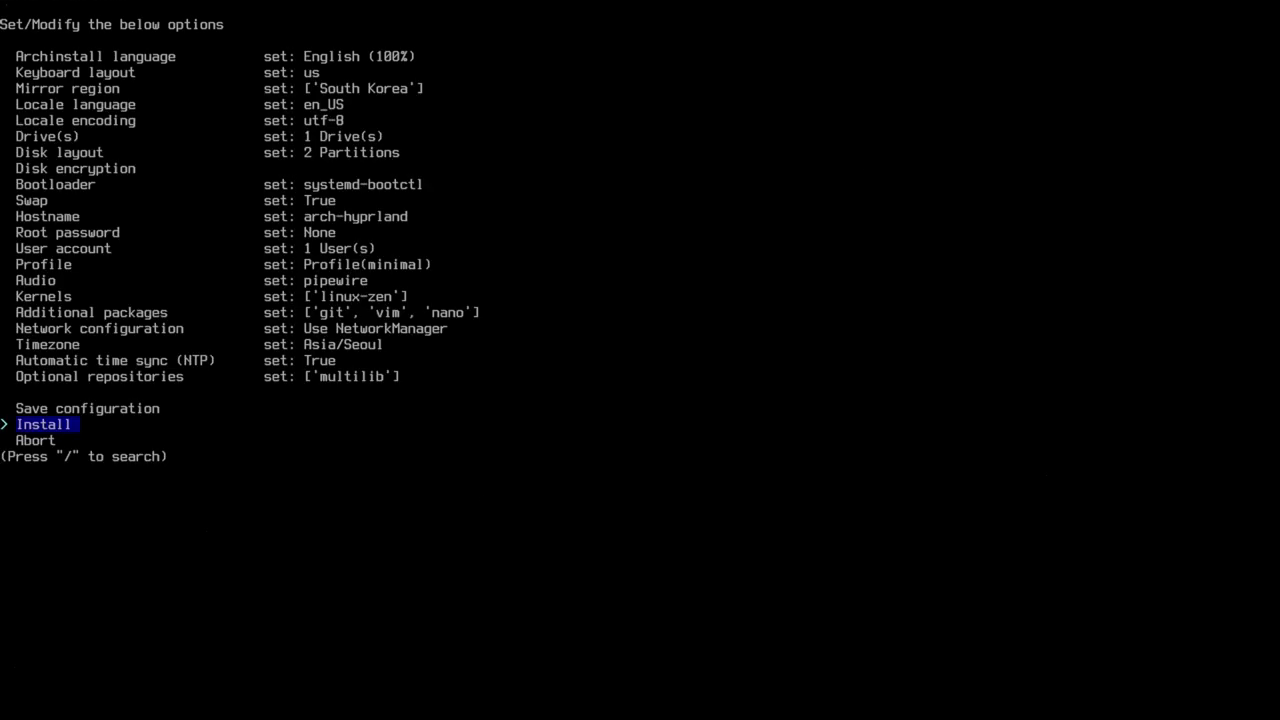
- Run the installation with the chosen settings and decline chrooting into the new system for post-installation configuration
key("Return")
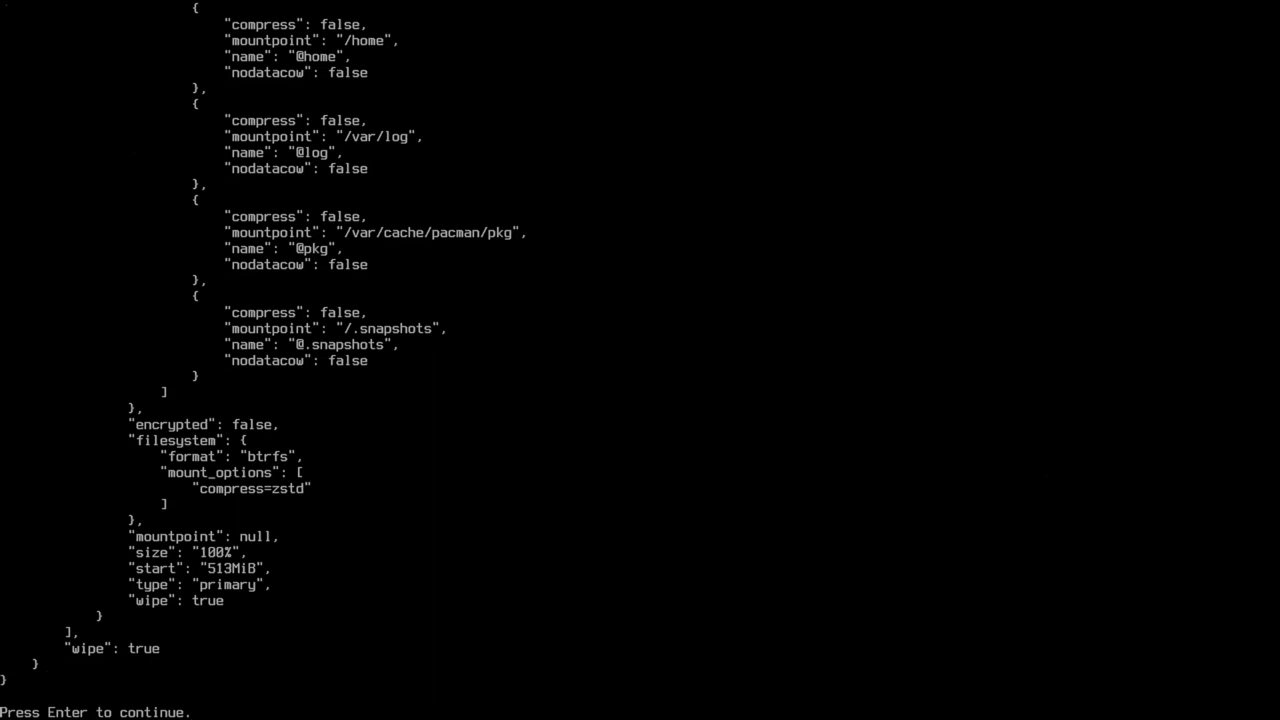
key("Return")
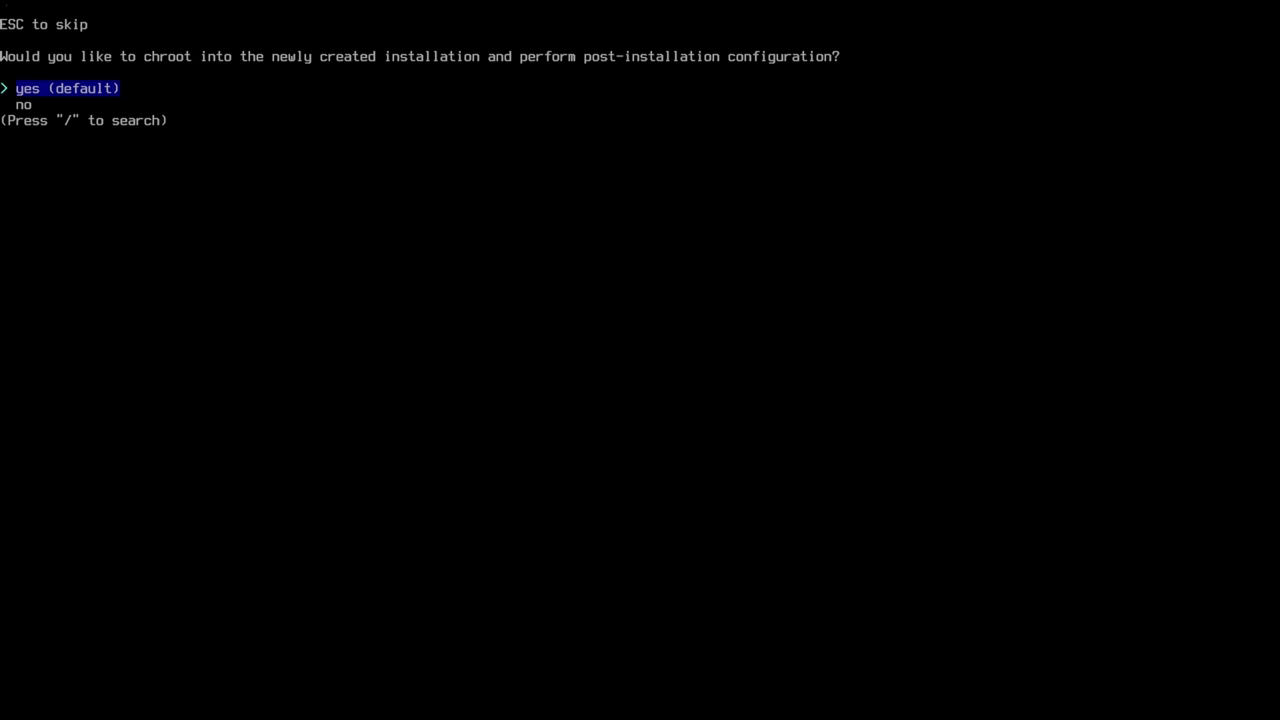
key("Down")
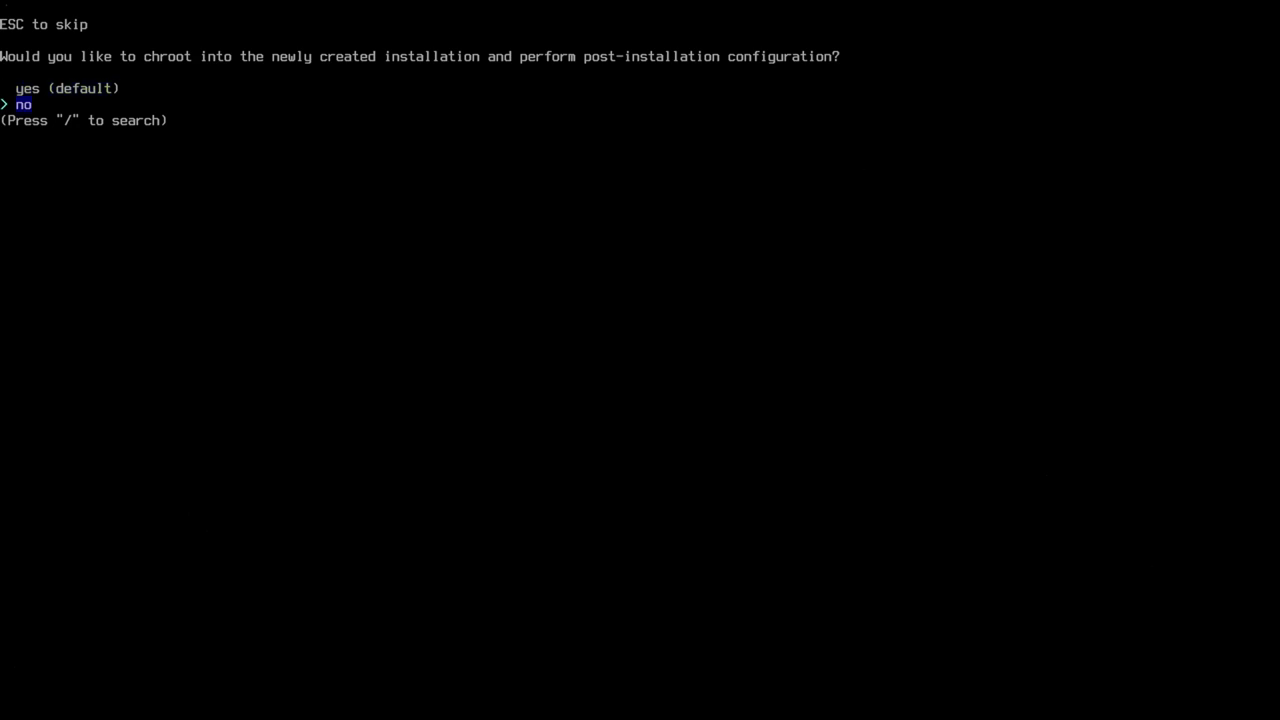
key("Return")
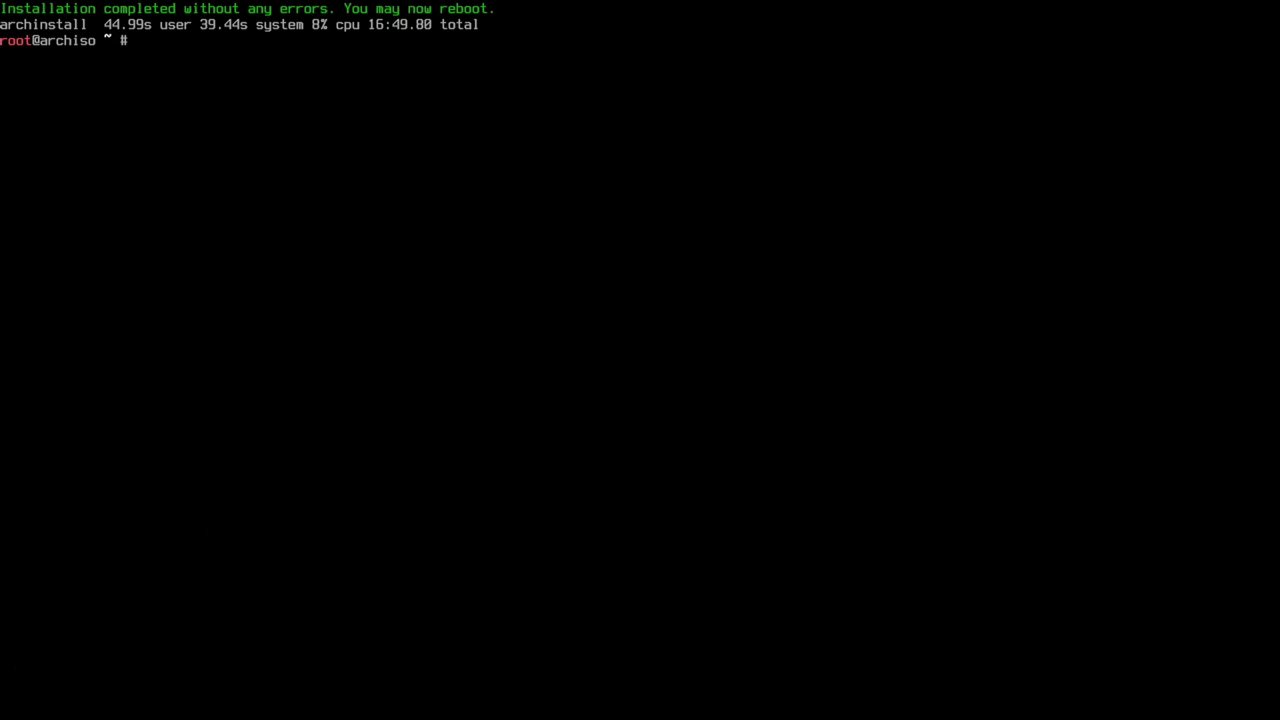
- Reboot into the installed system and log in with the account's username and password
type("reboot")
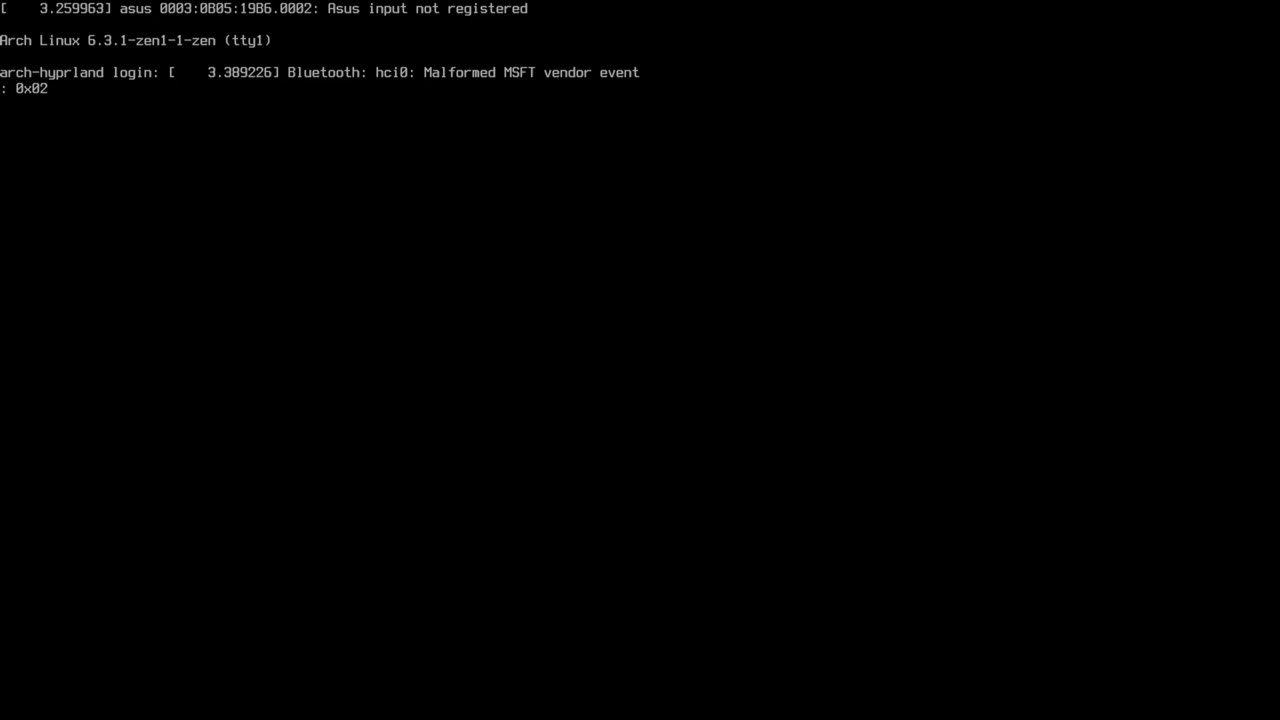
type("ja")
key("Return")
key("Return")
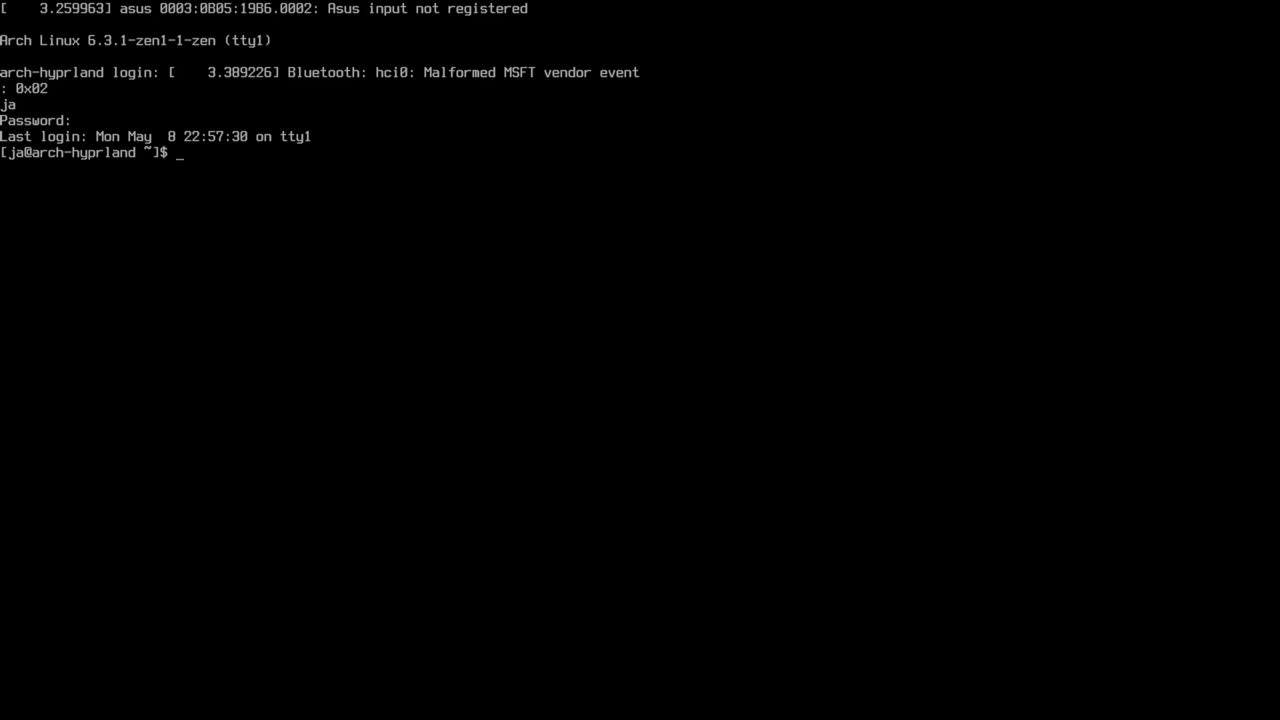
- Clear the terminal and launch the NetworkManager text interface with nmtui
type("clear")
key("Return")
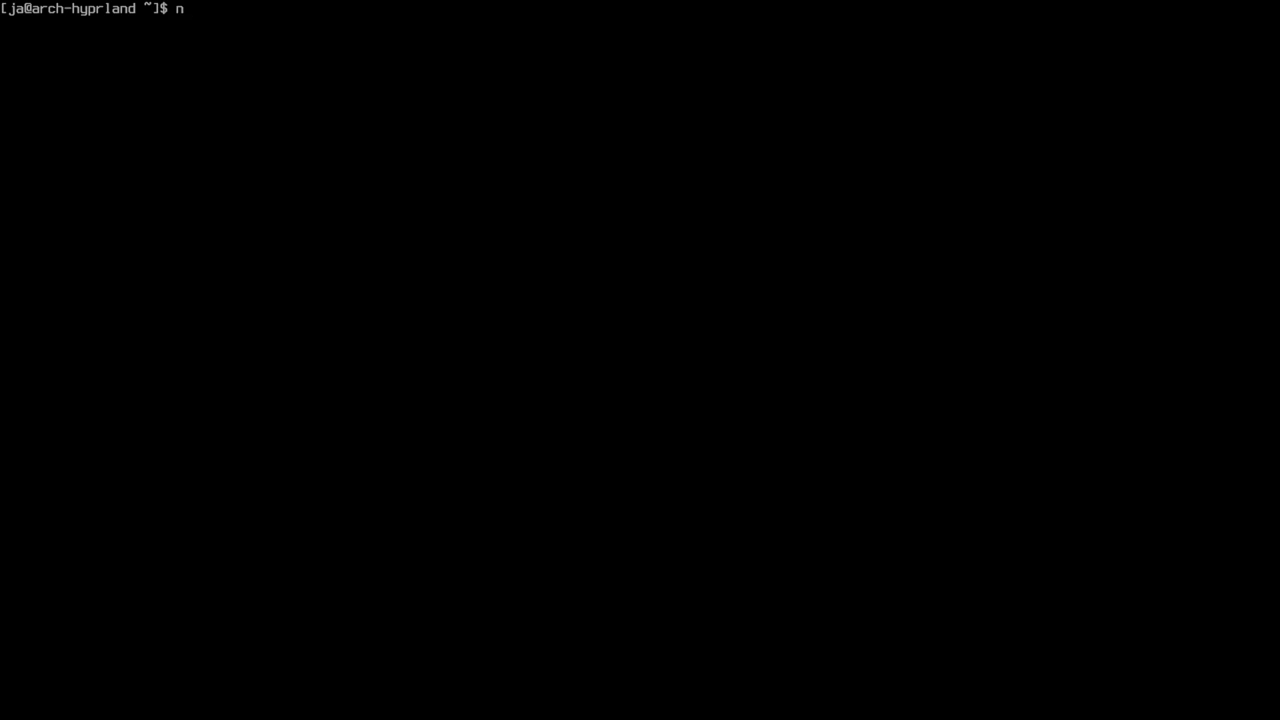
type("mtui")
key("Return")
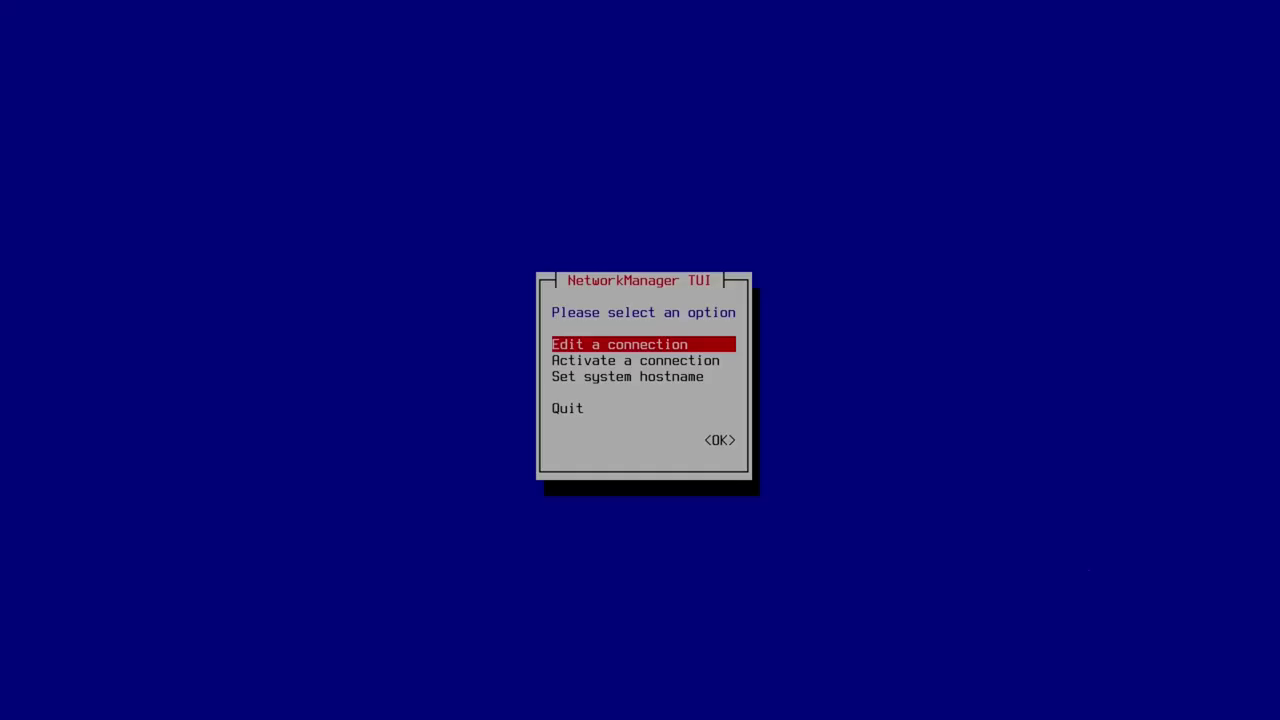
- Open the list for activating a connection and highlight the U+Net1334_5G Wi-Fi network
key("Down")
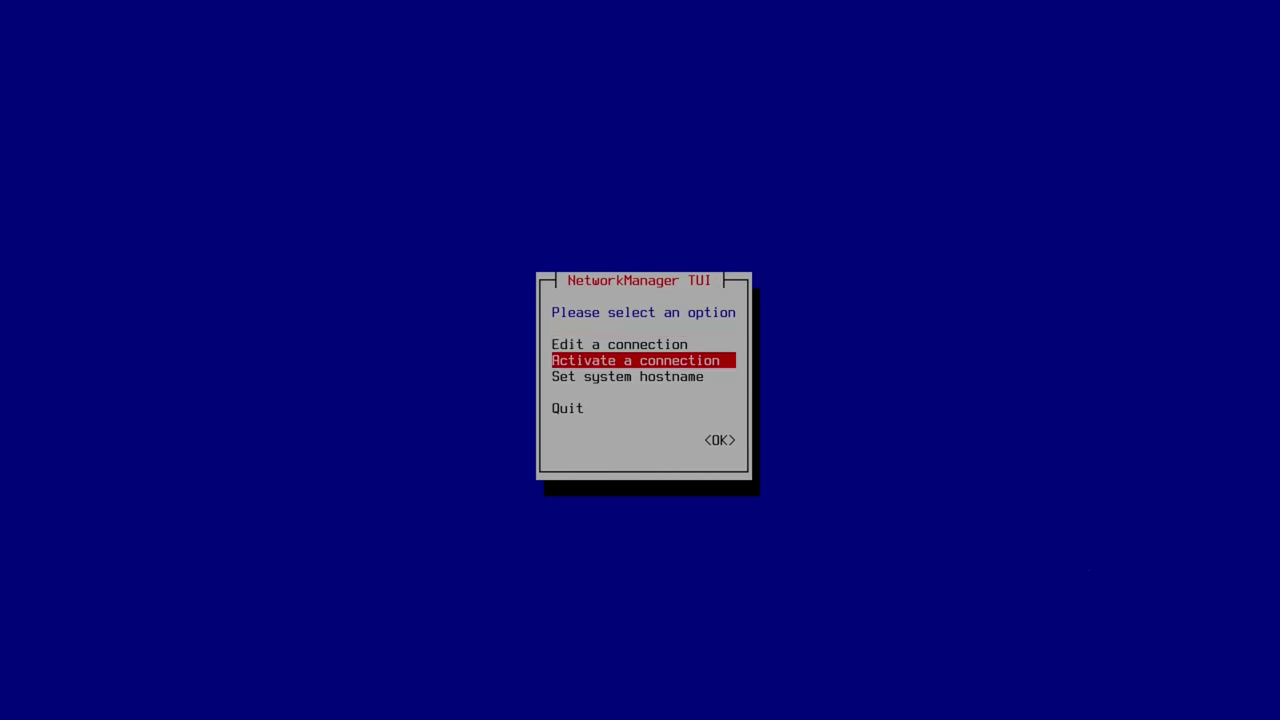
key("Up")
key("Down")
key("Return")
key("Down")
key("Down")
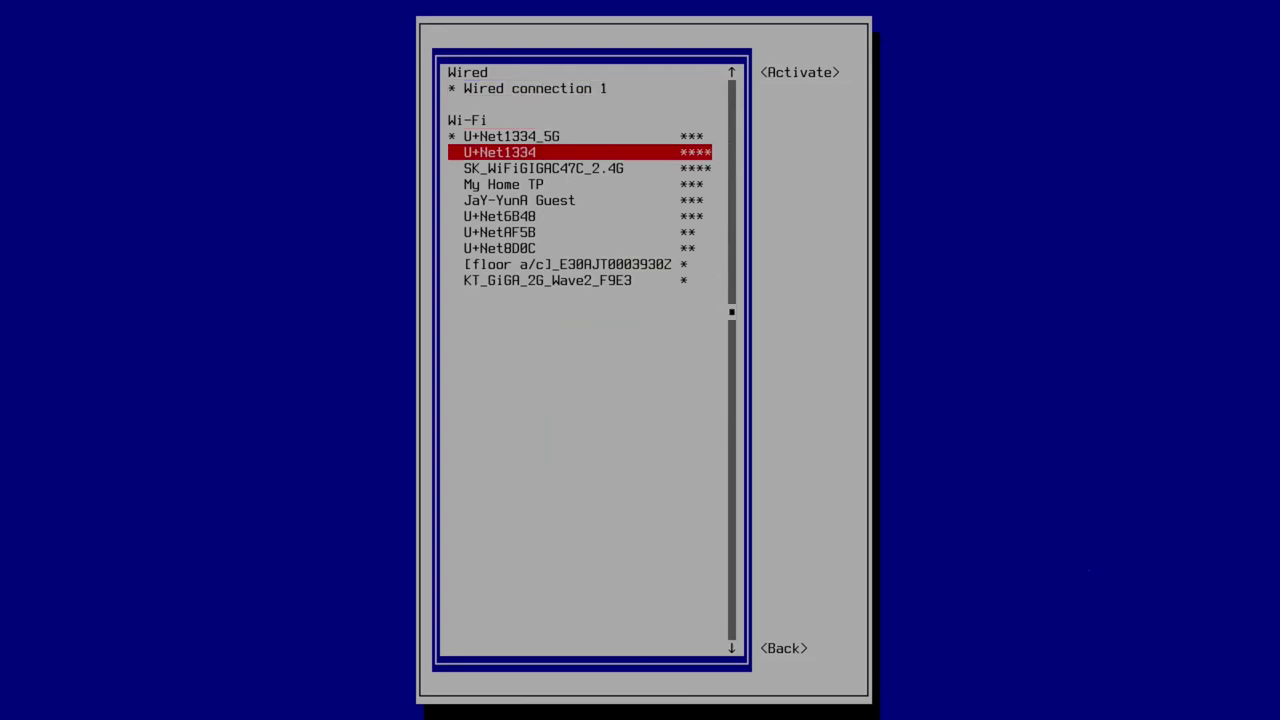
key("Up")
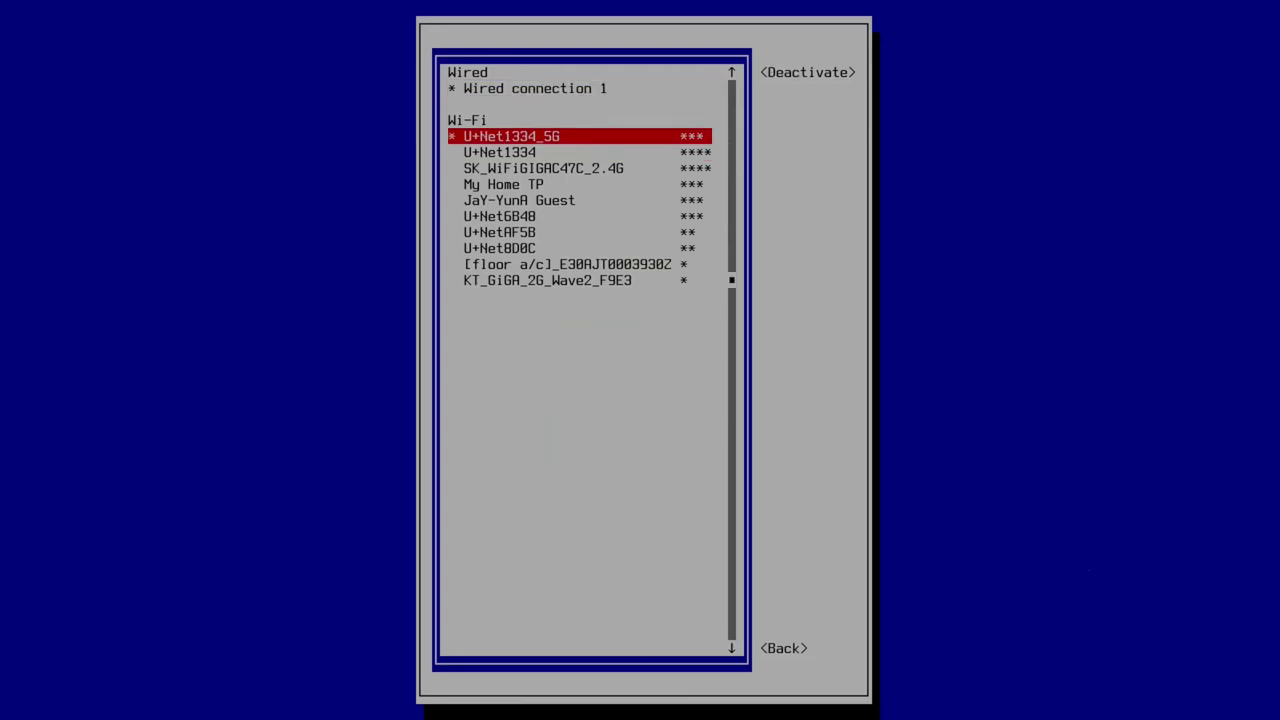
- Look through the Wi-Fi networks available in the connection list
key("Tab")
key("shift+Tab")
key("Down")
key("Up")
key("Down")
key("Down")
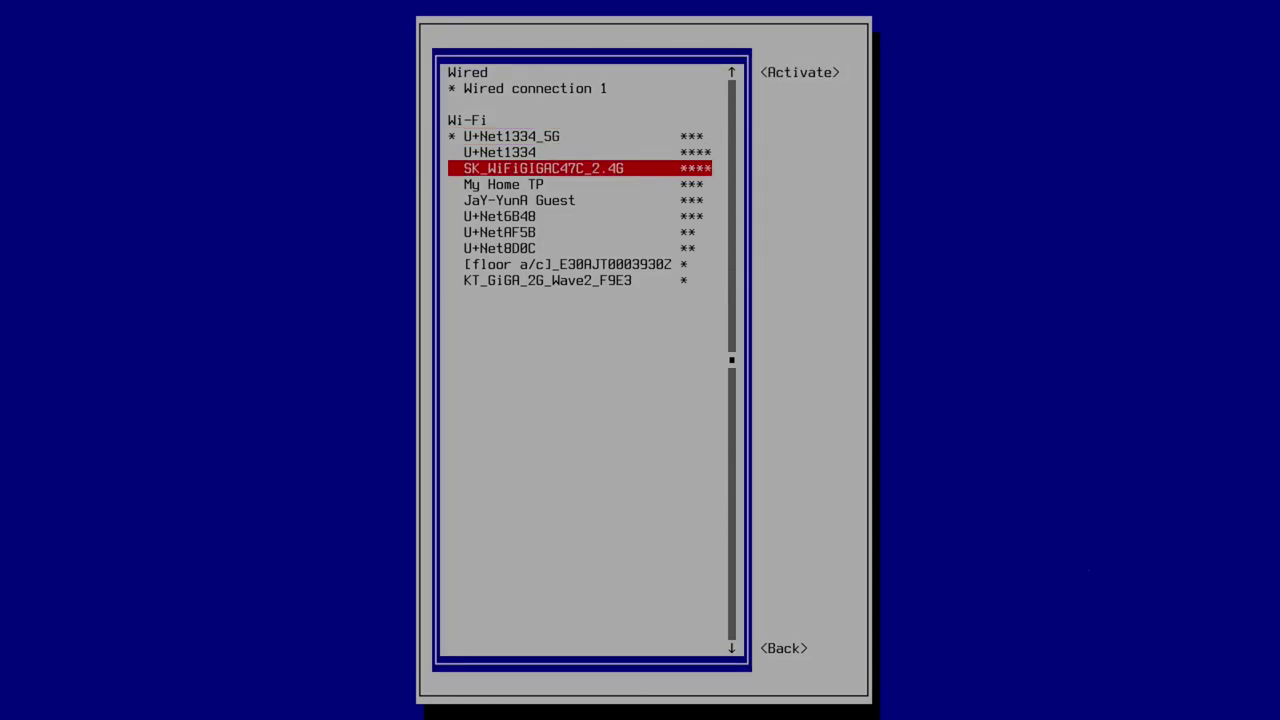
key("Down")
key("Down")
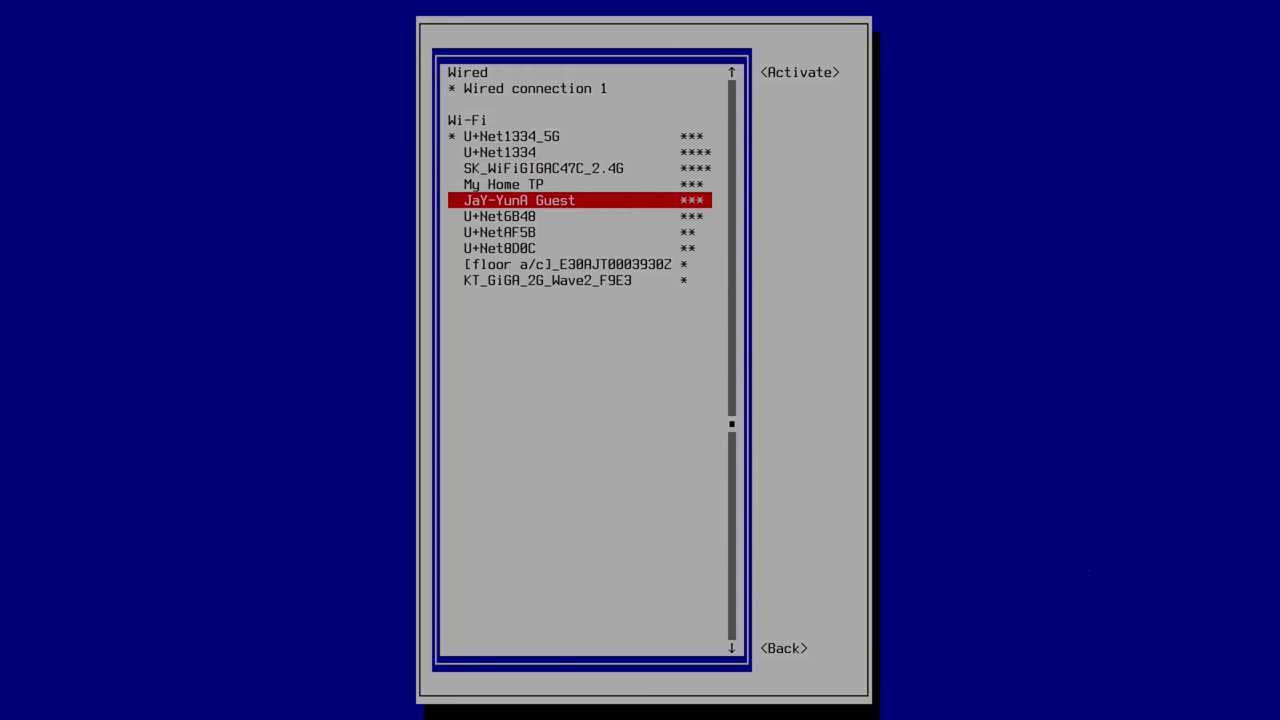
- Start activating the U+Net1334 Wi-Fi network, cancel its password request and dismiss the resulting message
key("Up")
key("Up")
key("Up")
key("Return")
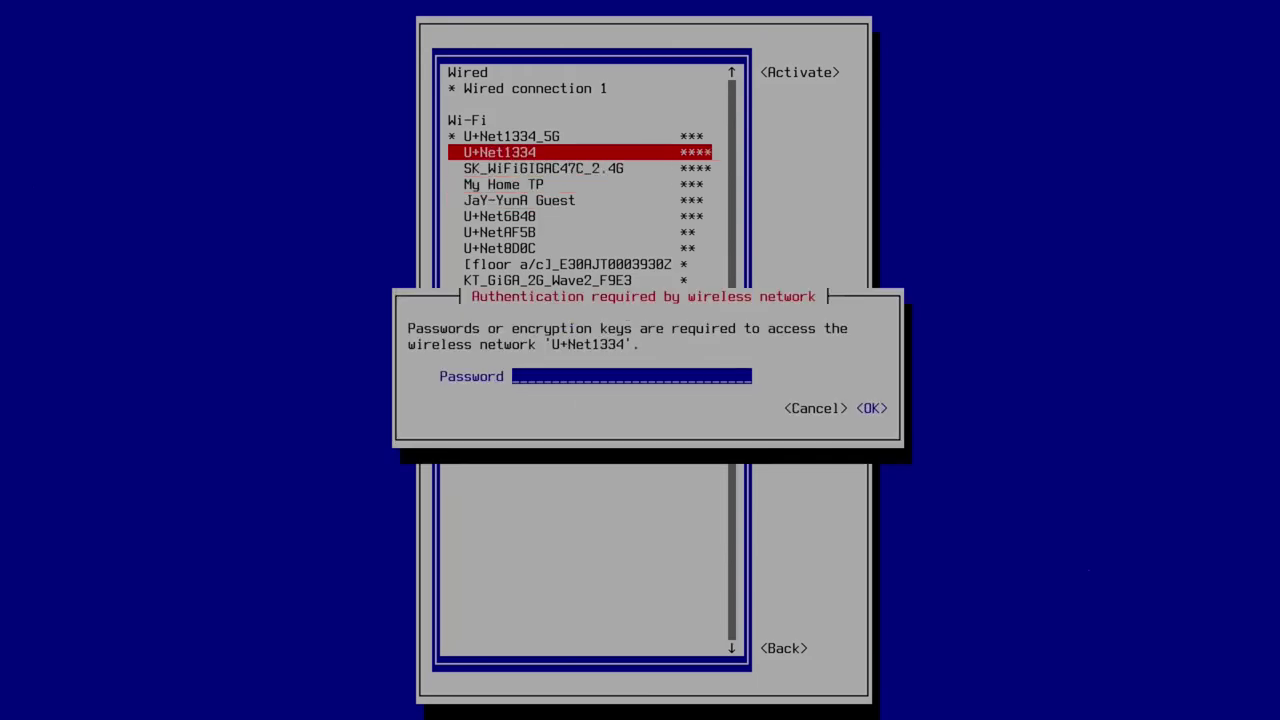
key("Tab")
key("Return")
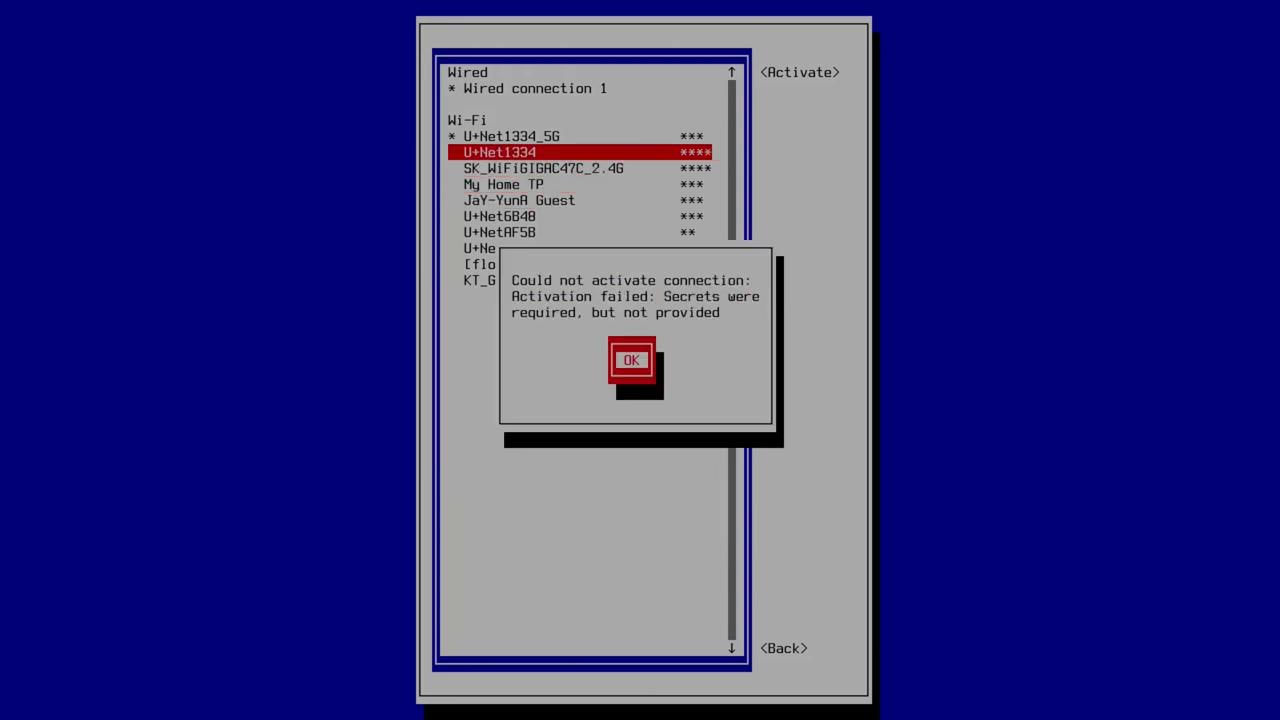
key("Return")
- Leave the connection list, quit the NetworkManager text interface and clear the terminal
key("Tab")
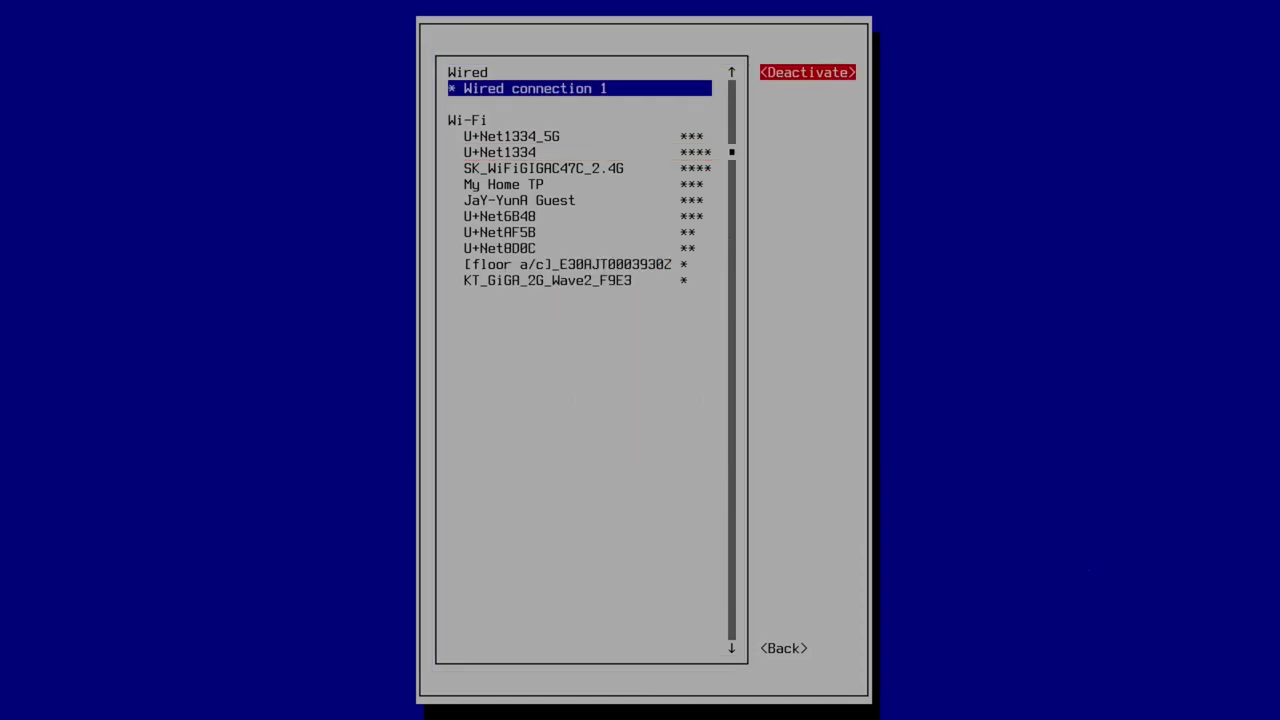
key("shift+Tab")
key("Down")
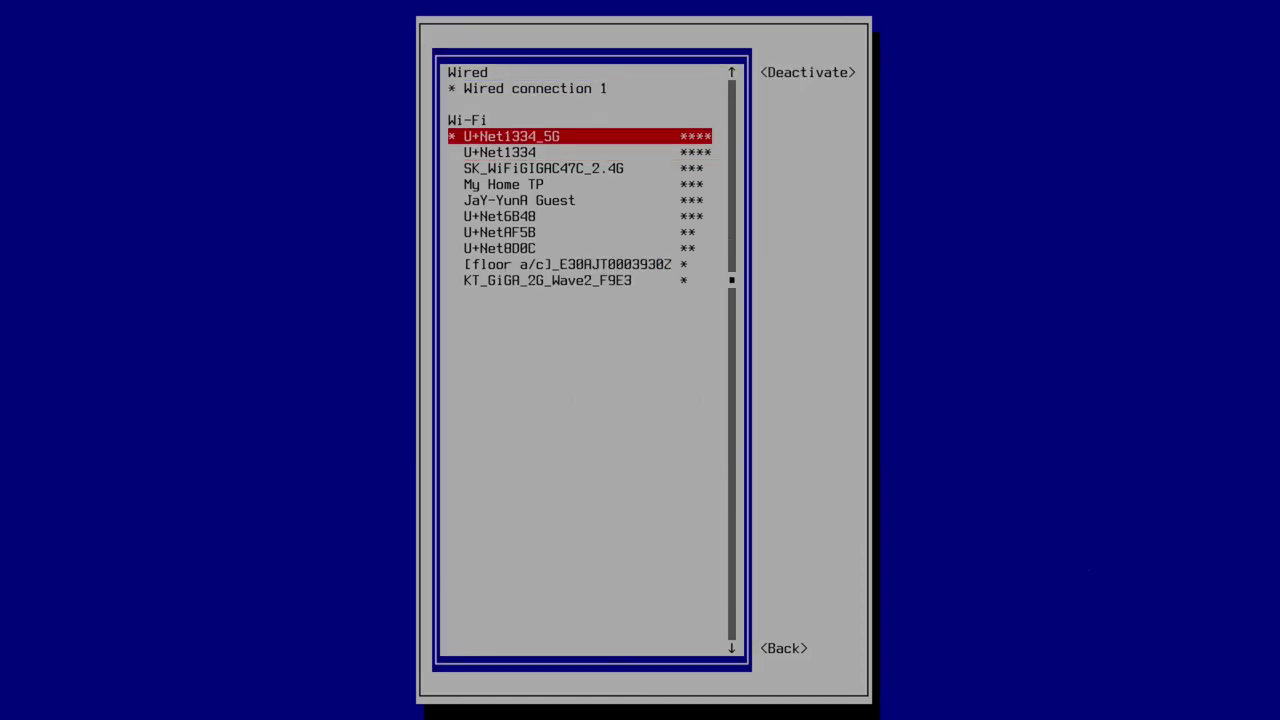
key("Tab")
key("Tab")
key("Return")
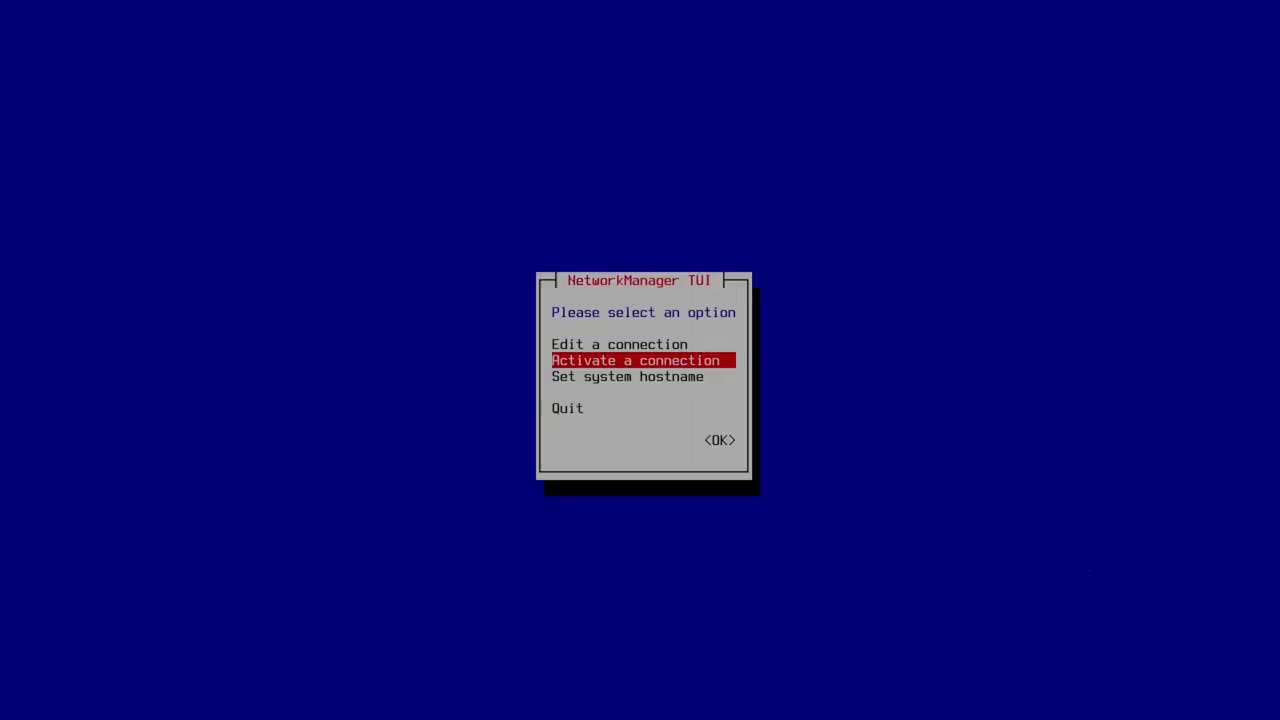
key("Down")
key("Down")
key("Return")
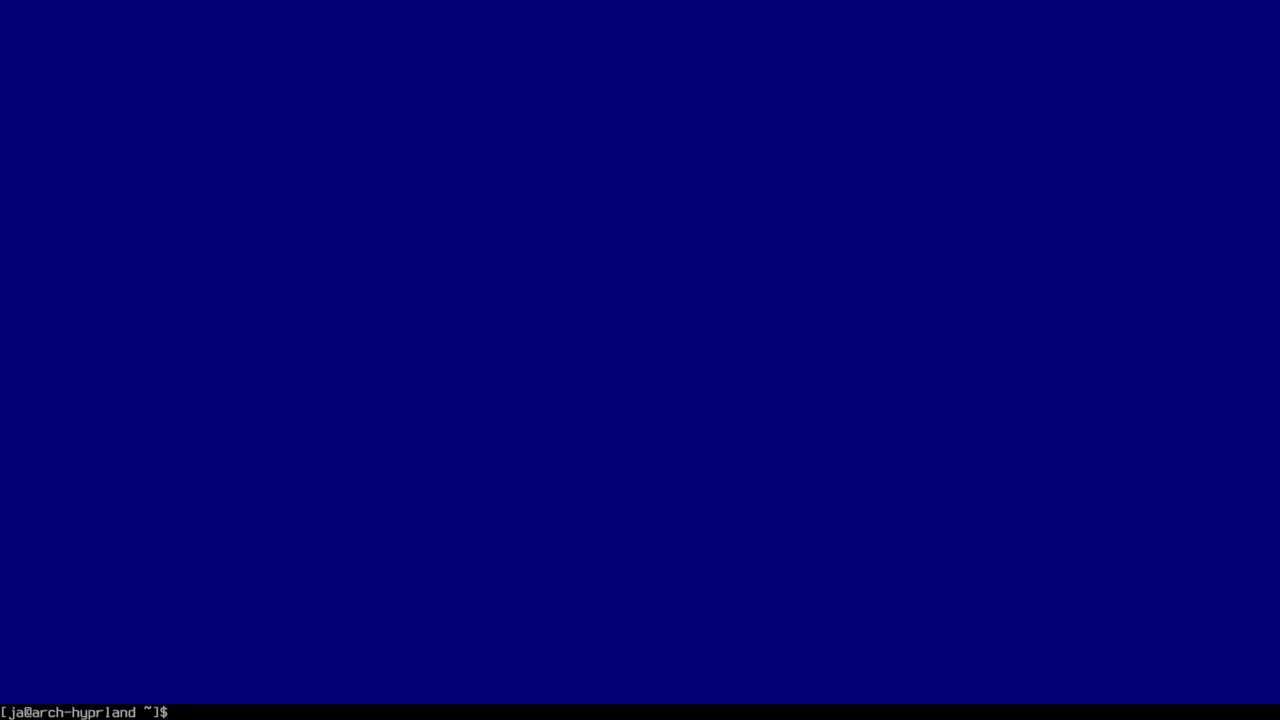
type("clera")
key("BackSpace")
key("BackSpace")
type("ar")
key("Return")
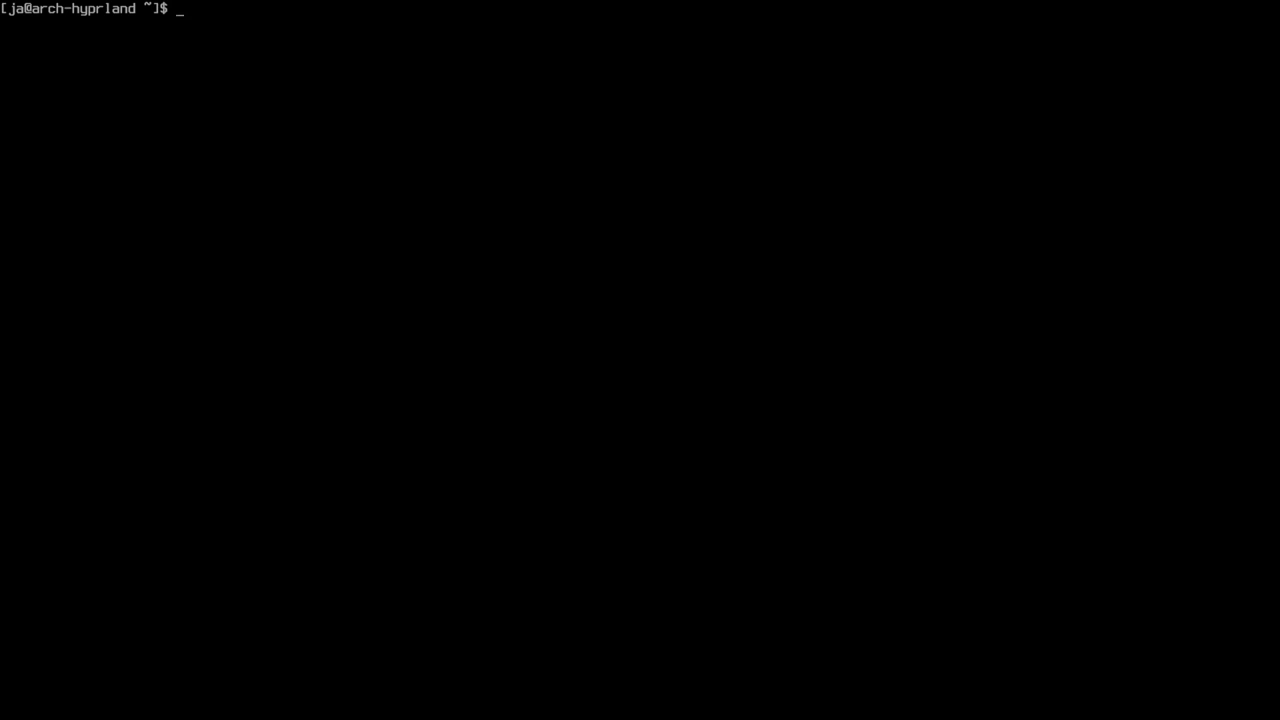
- Test the internet connection by pinging archlinux.org with a count of 3 packets
type("ping")
type(" -c 3")
type(" archin")
type("sta")
key("BackSpace")
key("BackSpace")
key("BackSpace")
key("BackSpace")
key("BackSpace")
type("linux.")
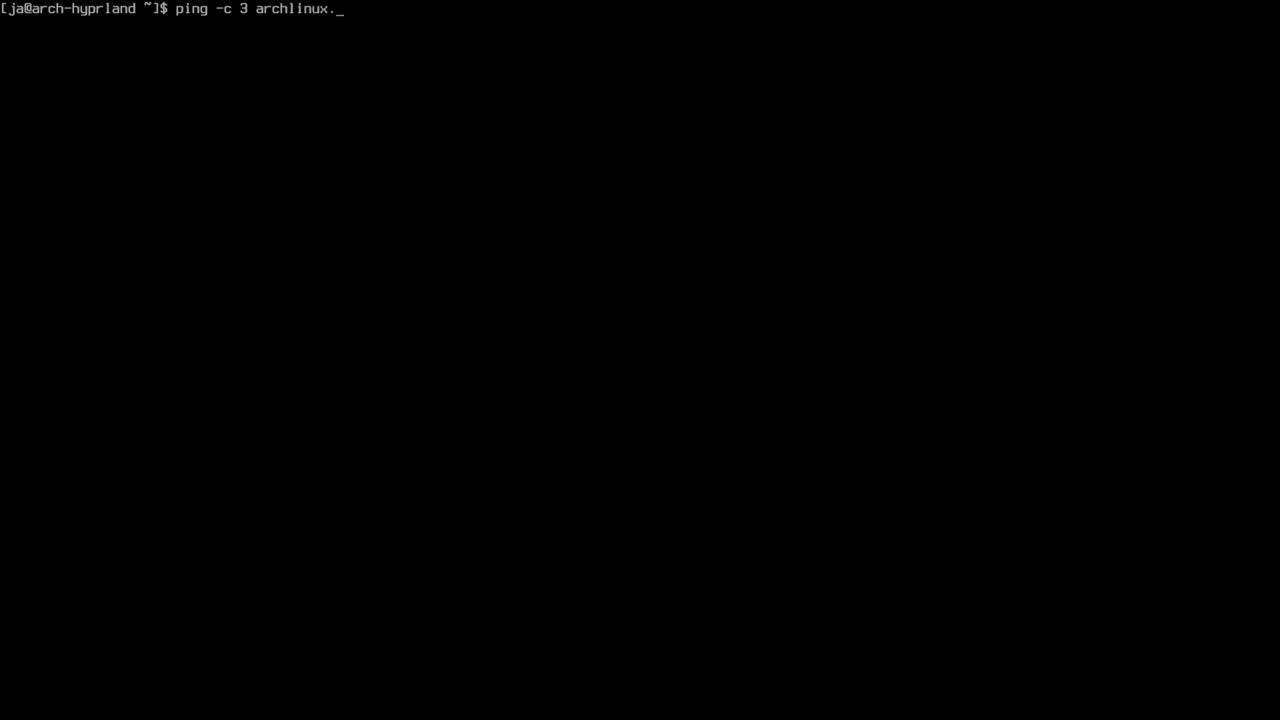
type("org")
key("Return")
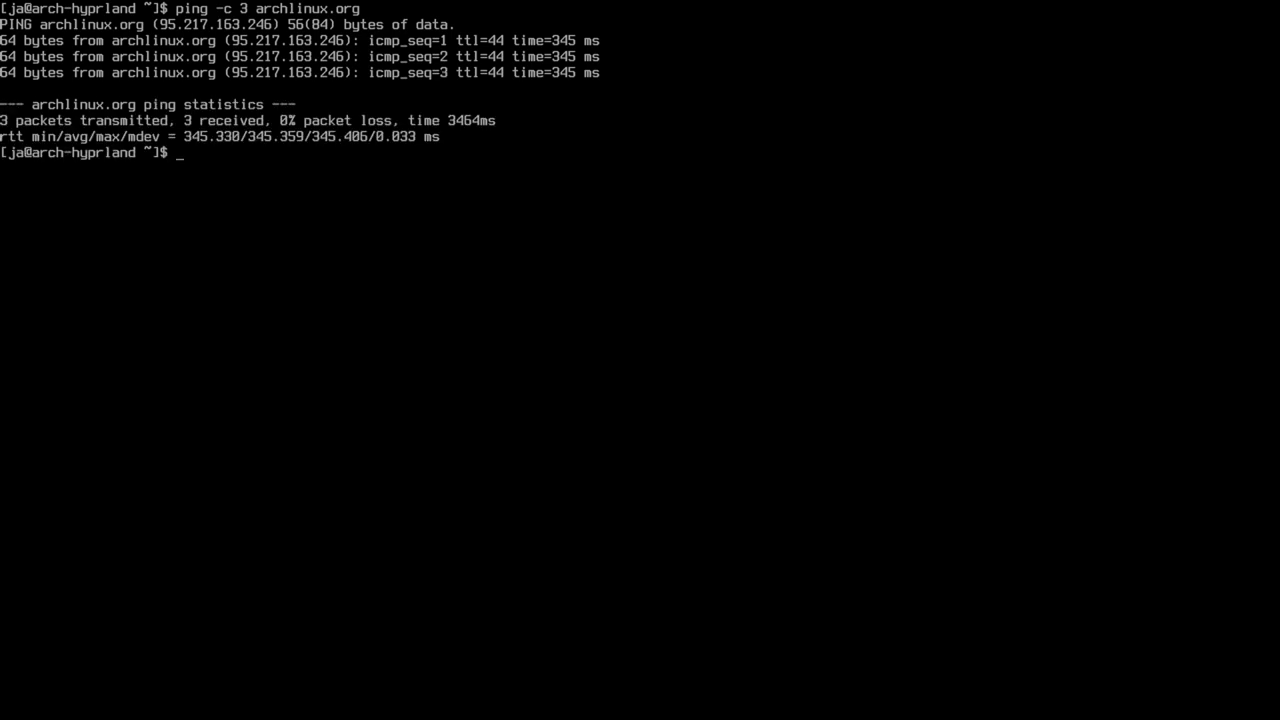
- Clear the terminal and open /etc/pacman.conf in vim with sudo
type("clear")
key("Return")
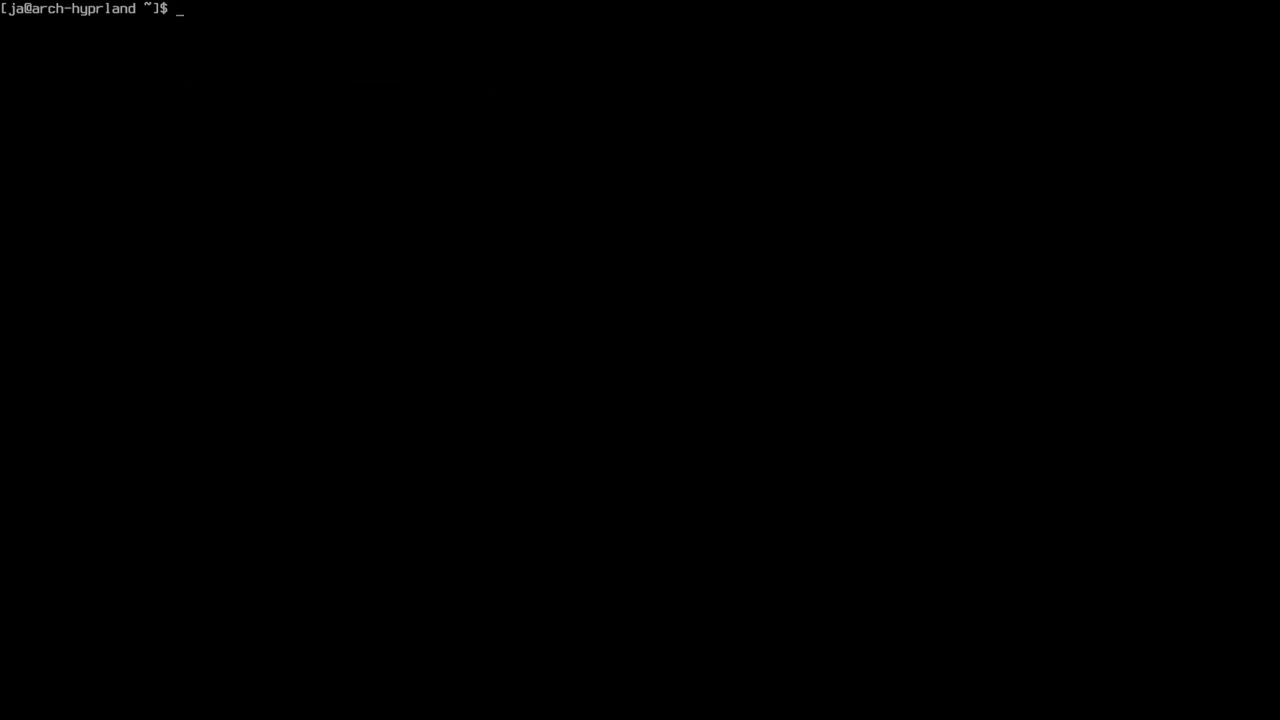
type("vim")
key("BackSpace")
key("BackSpace")
key("BackSpace")
key("BackSpace")
type("sudo")
type("vim /etc/pacman.conf")
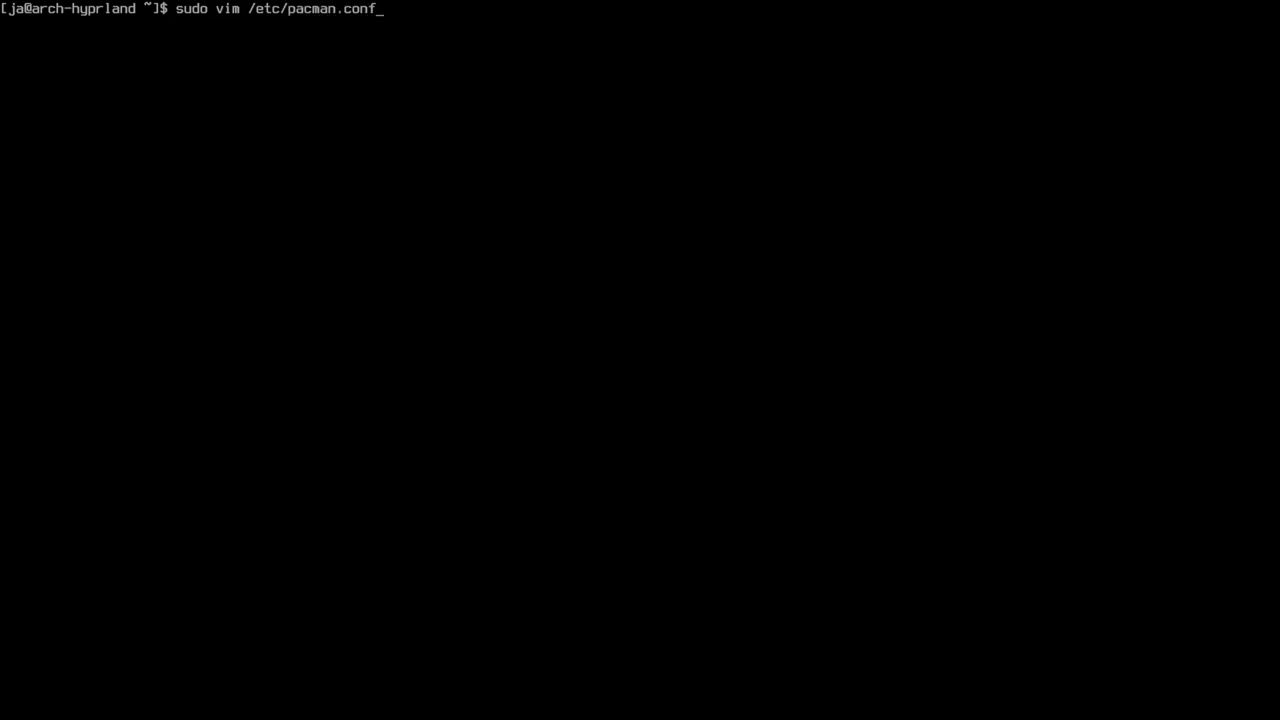
key("Return")
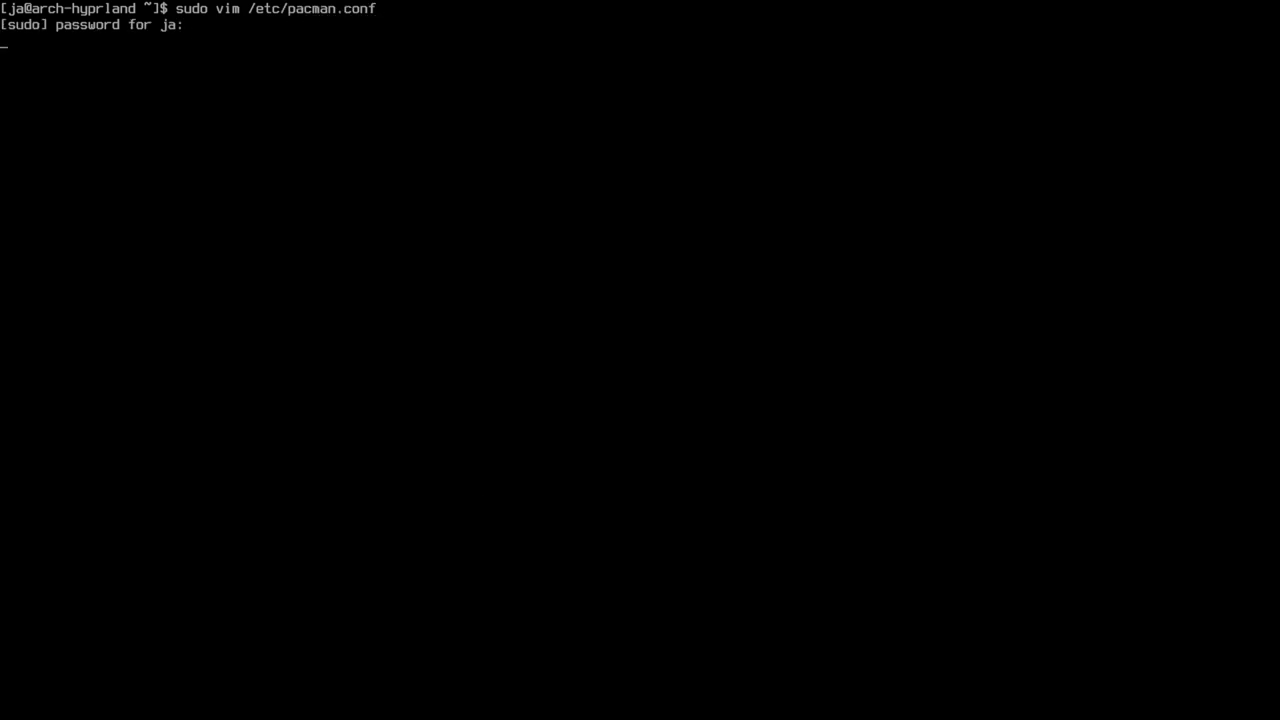
- Review the general and misc options in /etc/pacman.conf down to the signature level settings
key("j")
key("j")
key("j")
key("j")
key("j")
key("j")
key("j")
key("j")
key("j")
key("j")
key("j")
key("j")
key("j")
key("j")
key("j")
key("j")
key("j")
key("j")
key("j")
key("j")
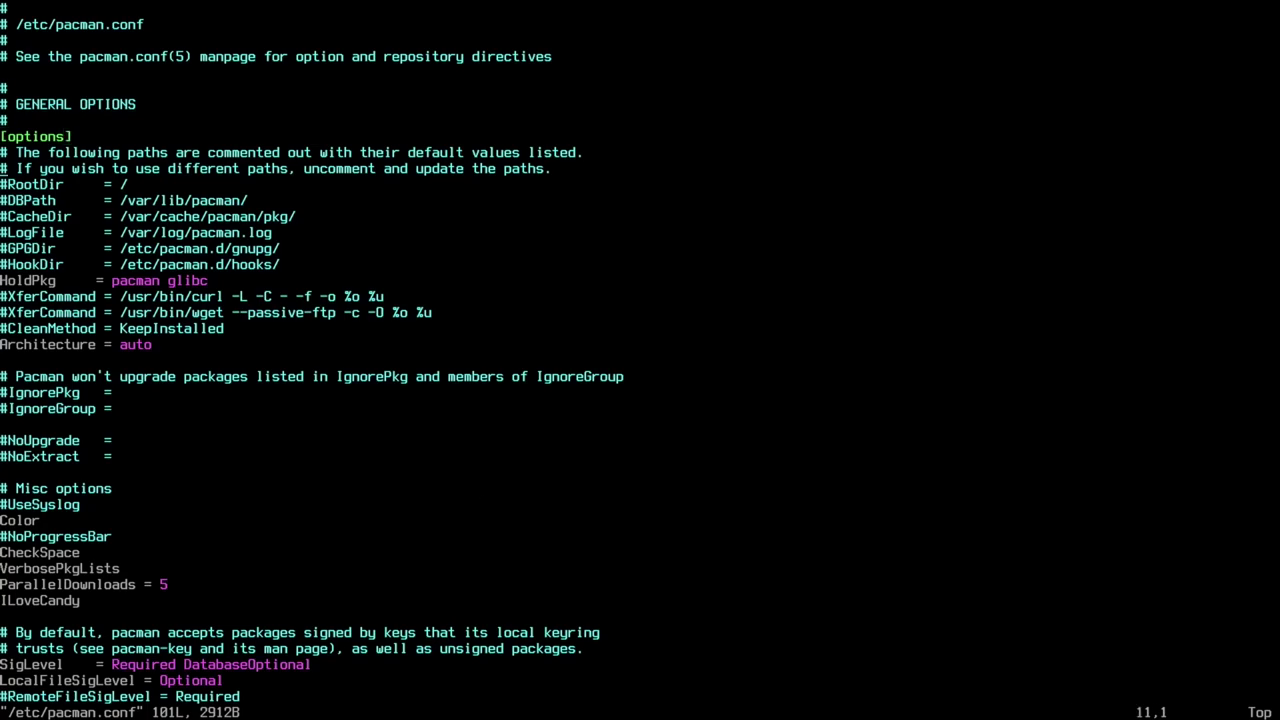
key("j")
key("j")
key("j")
key("j")
key("j")
key("j")
key("j")
key("j")
key("j")
key("j")
key("j")
key("j")
key("j")
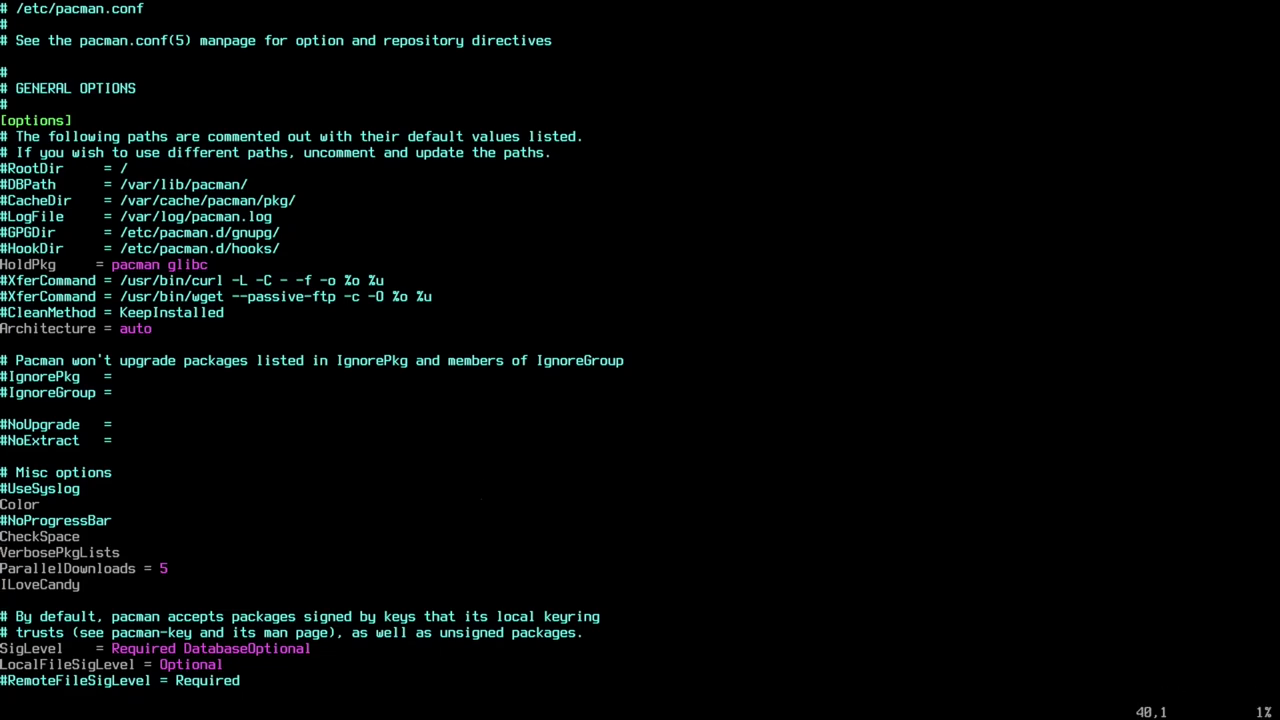
- Write /etc/pacman.conf, quit vim and clear the terminal
type(":wq")
key("Return")
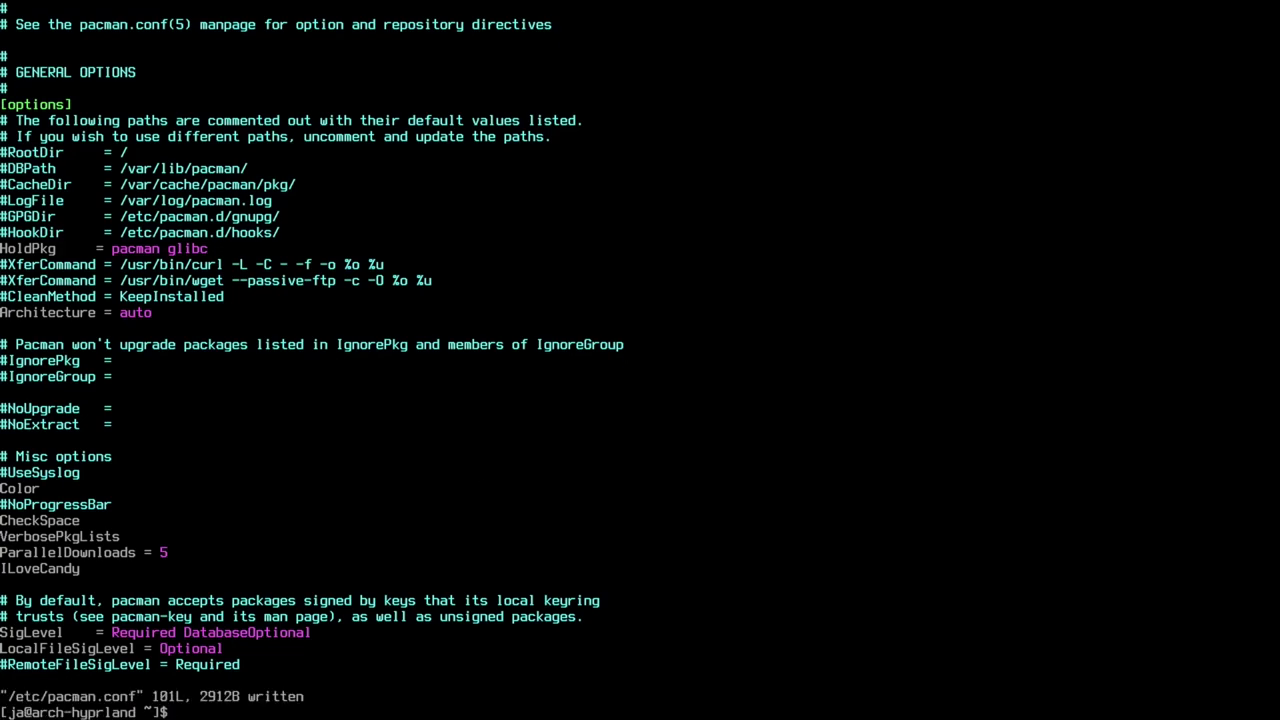
key("ctrl+l")
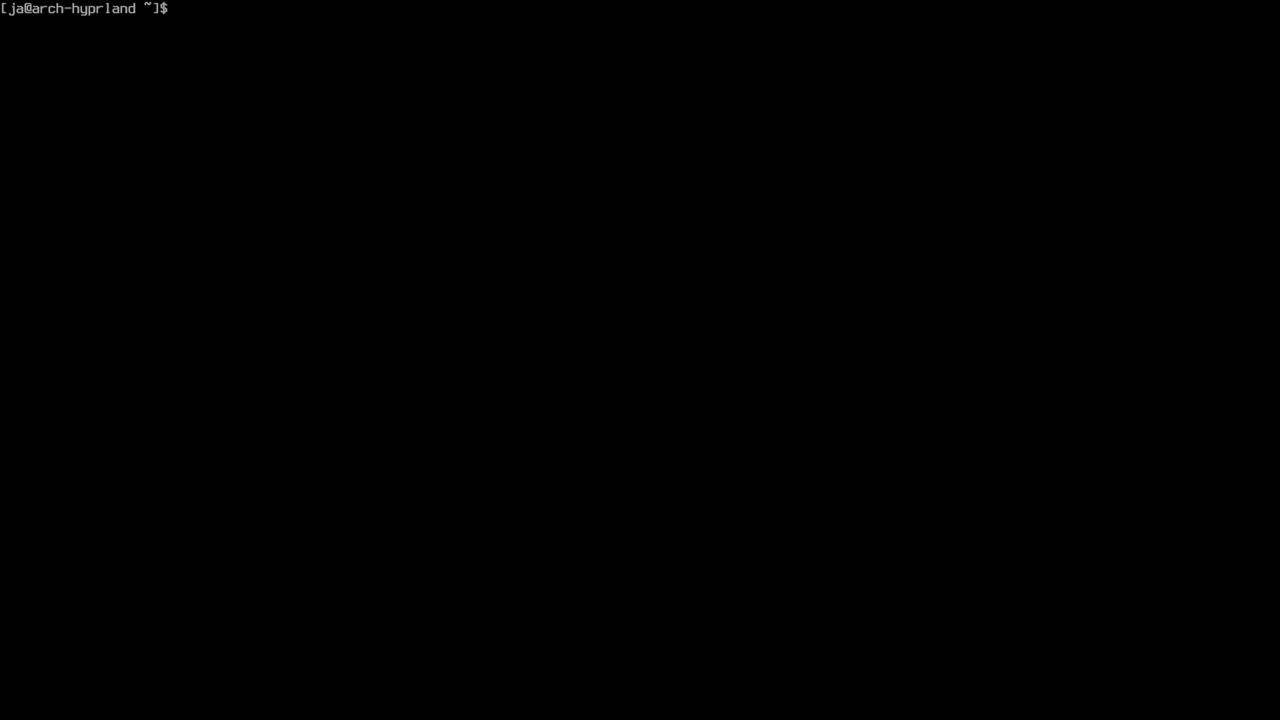
- Discard the partly entered git clone command and change to the home directory with cd
type("git clone")
key("BackSpace")
key("BackSpace")
key("BackSpace")
key("BackSpace")
key("BackSpace")
key("BackSpace")
key("BackSpace")
type("cd")
key("Return")
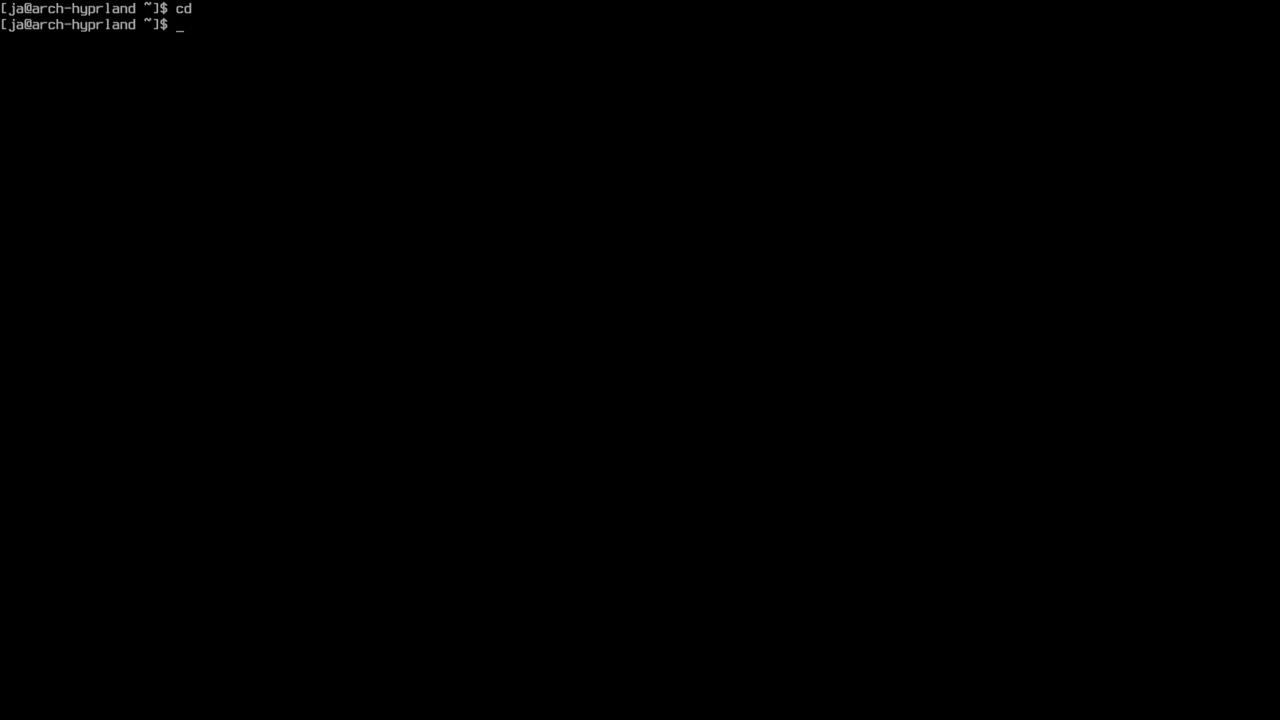
type("git clone https://")
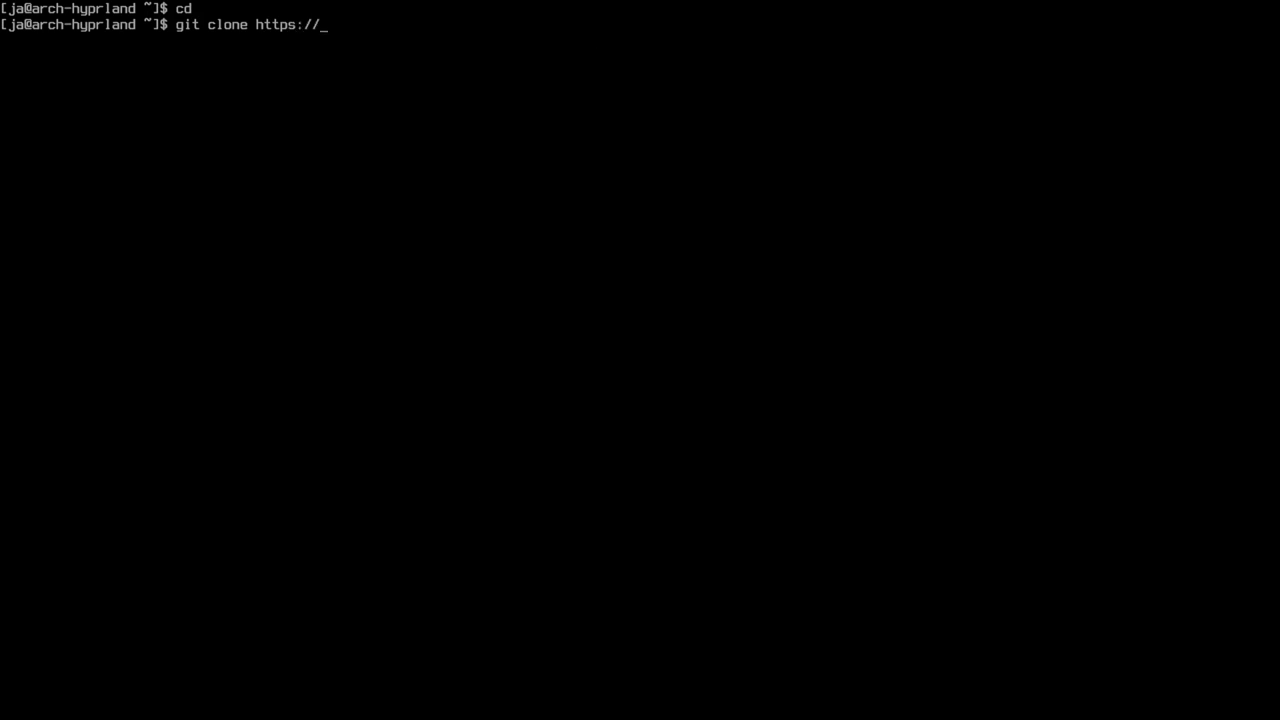
type("github.com/JaKooL")
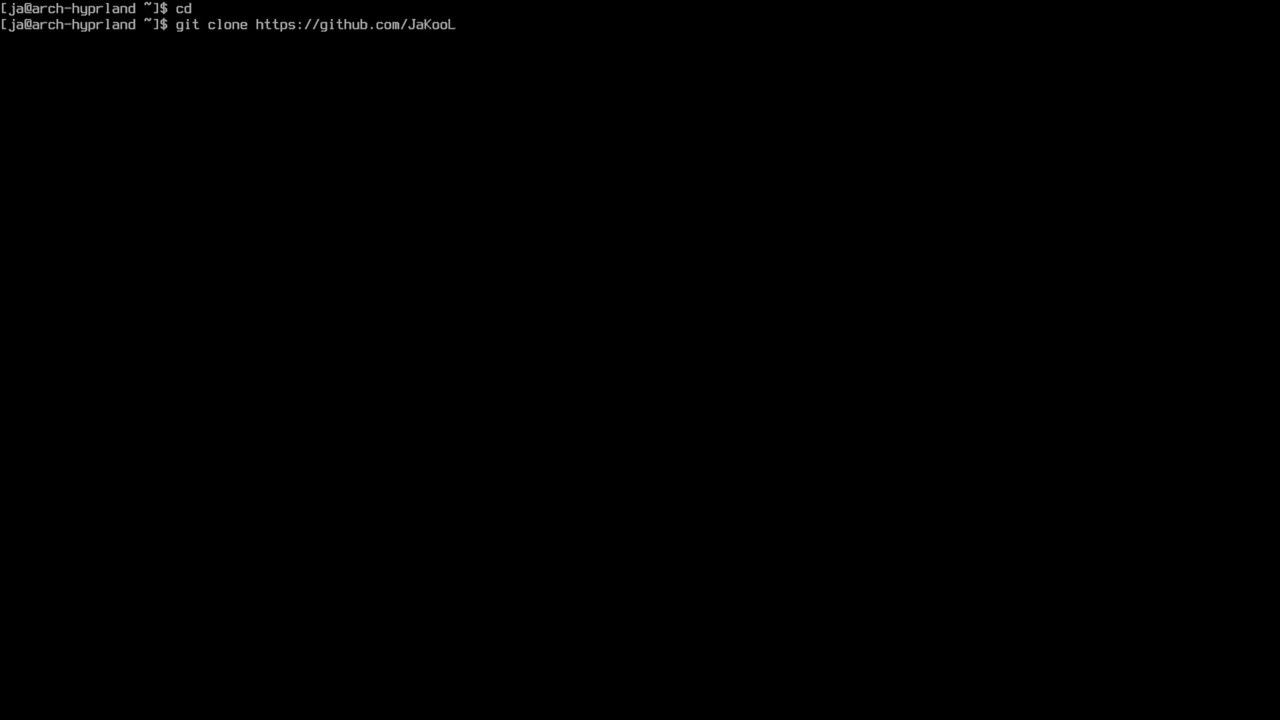
type("it/hy")
key("BackSpace")
key("BackSpace")
type("Hyprland-v2")
key("Return")
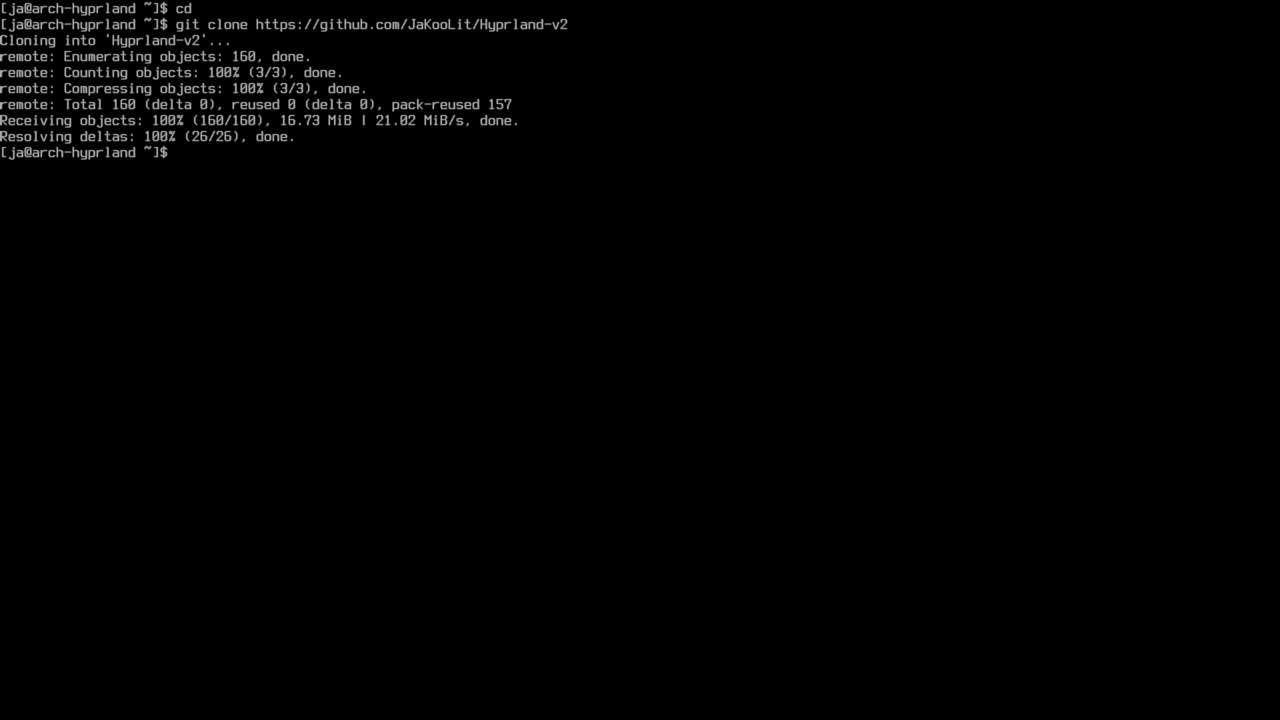
- Change into the Hyprland-v2 directory and list its contents in long format
type("cd Hyprland-v2")
key("Return")
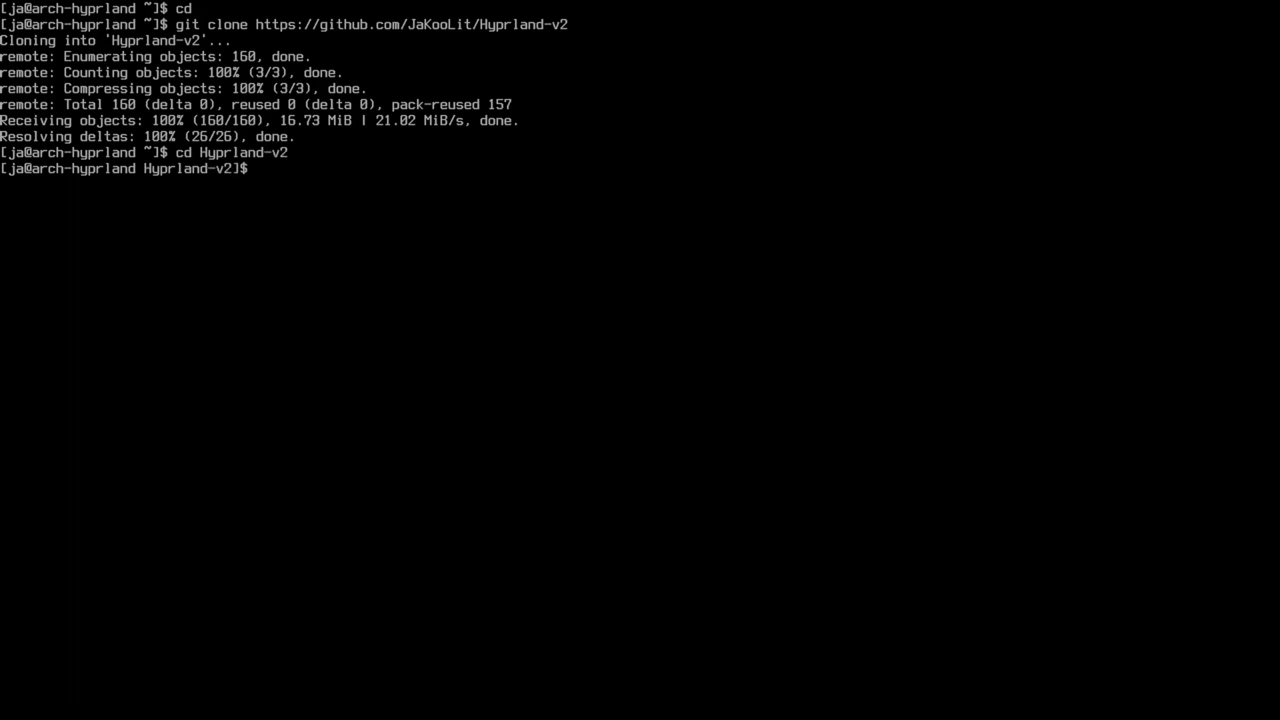
type("ls -l")
key("Return")
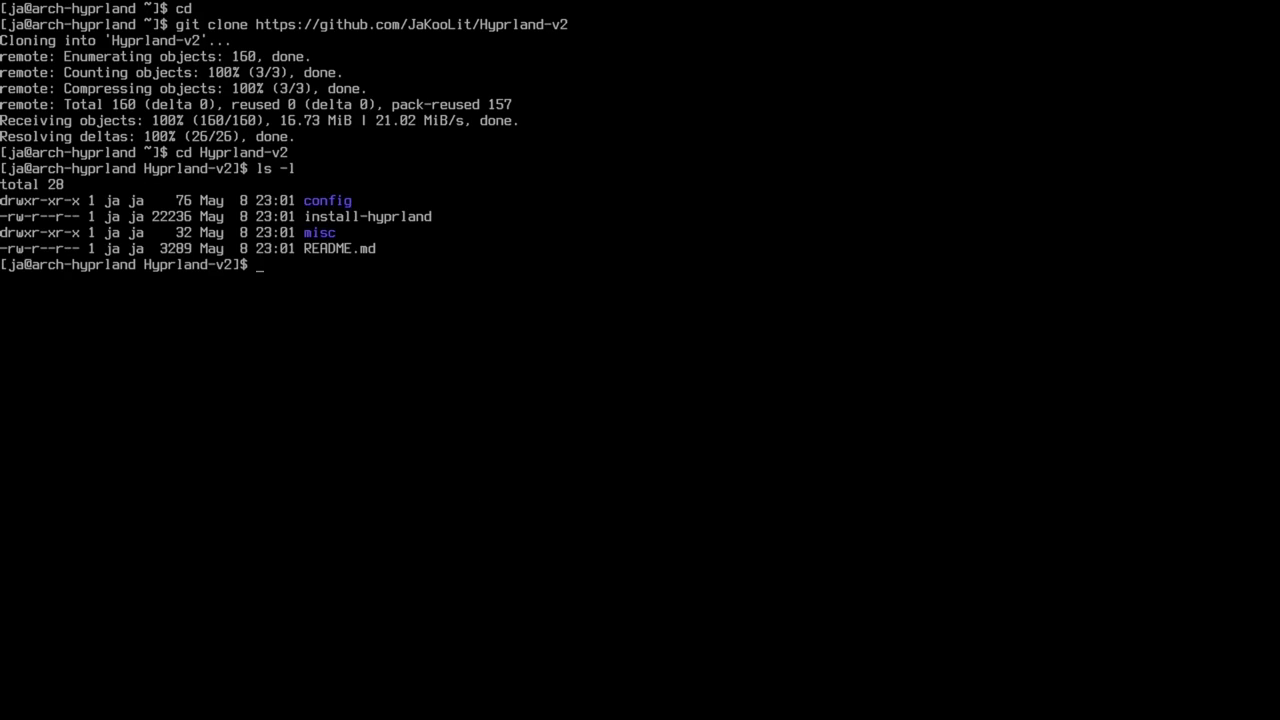
- Make the install-hyprland script executable with chmod +x and list the directory again in long format
type("chmod +x install-hyprland")
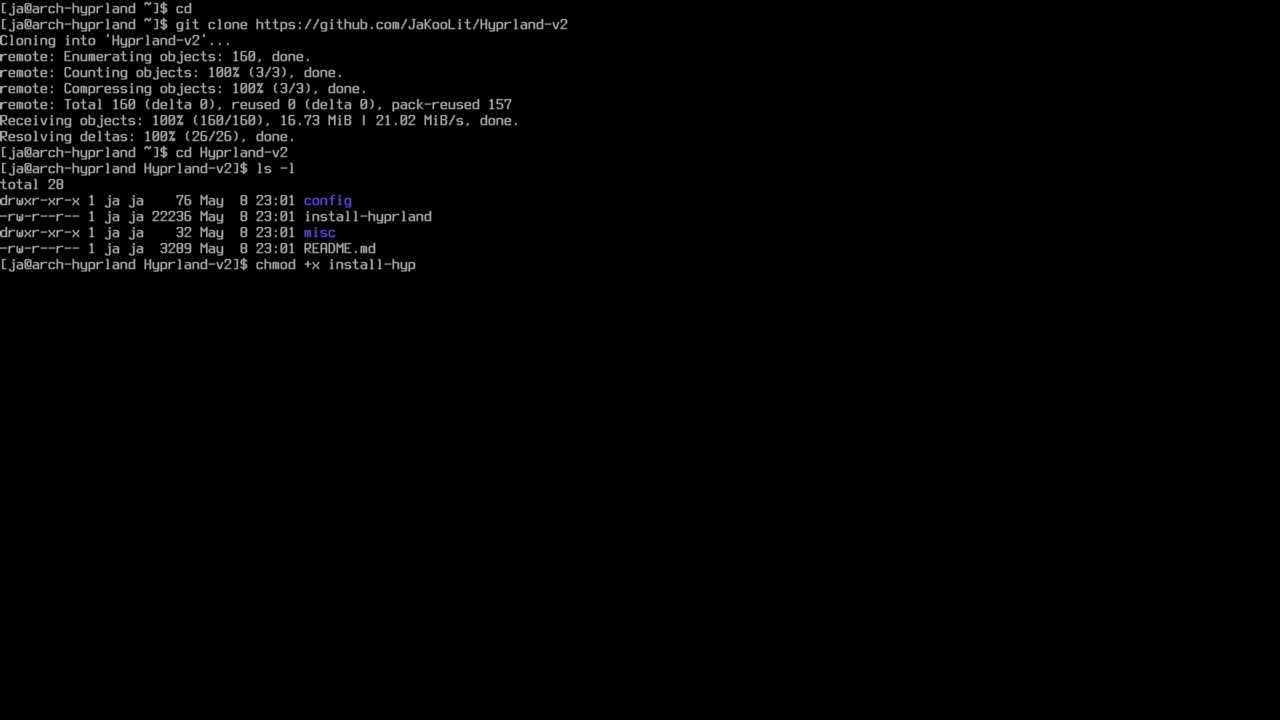
key("Return")
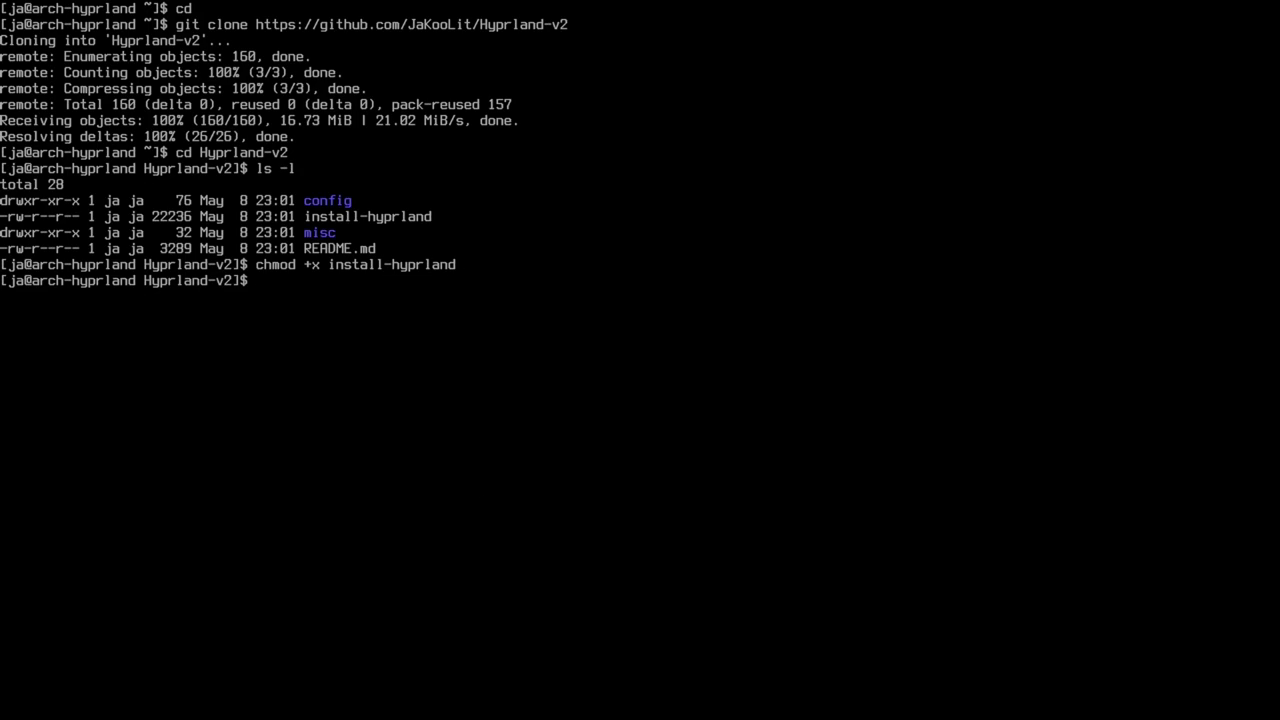
key("Up")
key("Up")
key("Return")
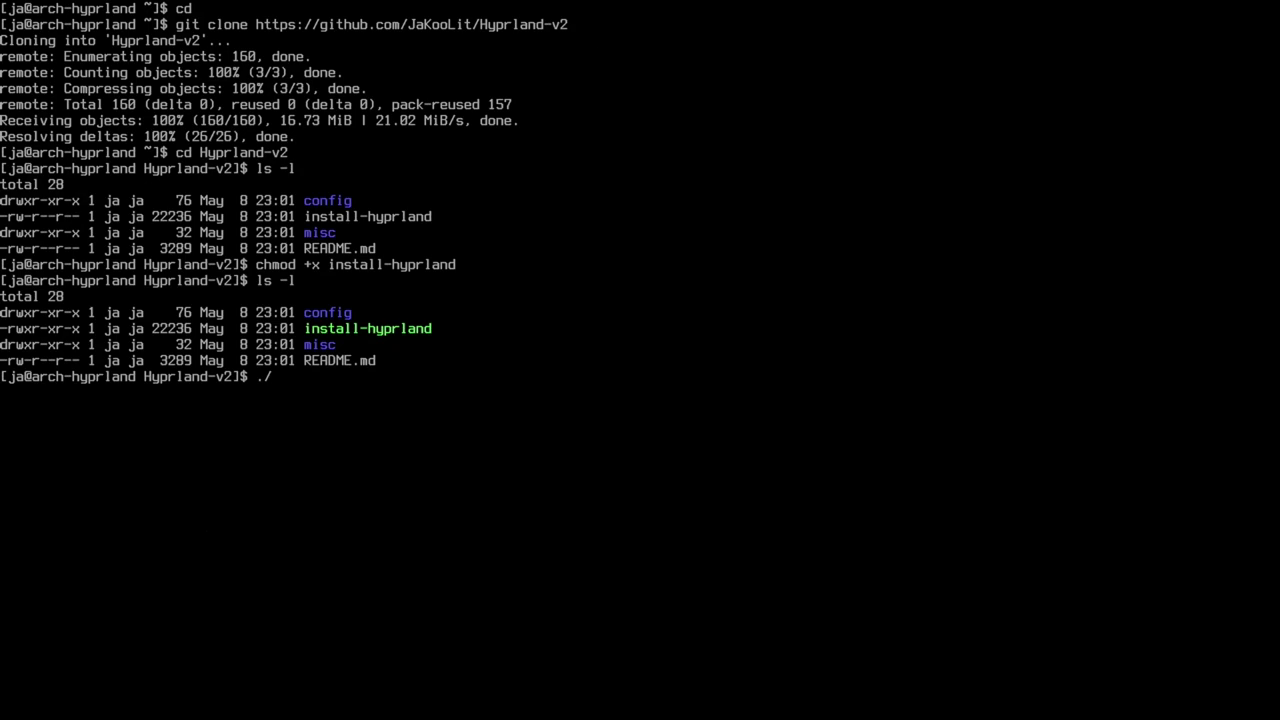
- Run ./install-hyprland and agree to proceed with the installation
type("./install-hyprland")
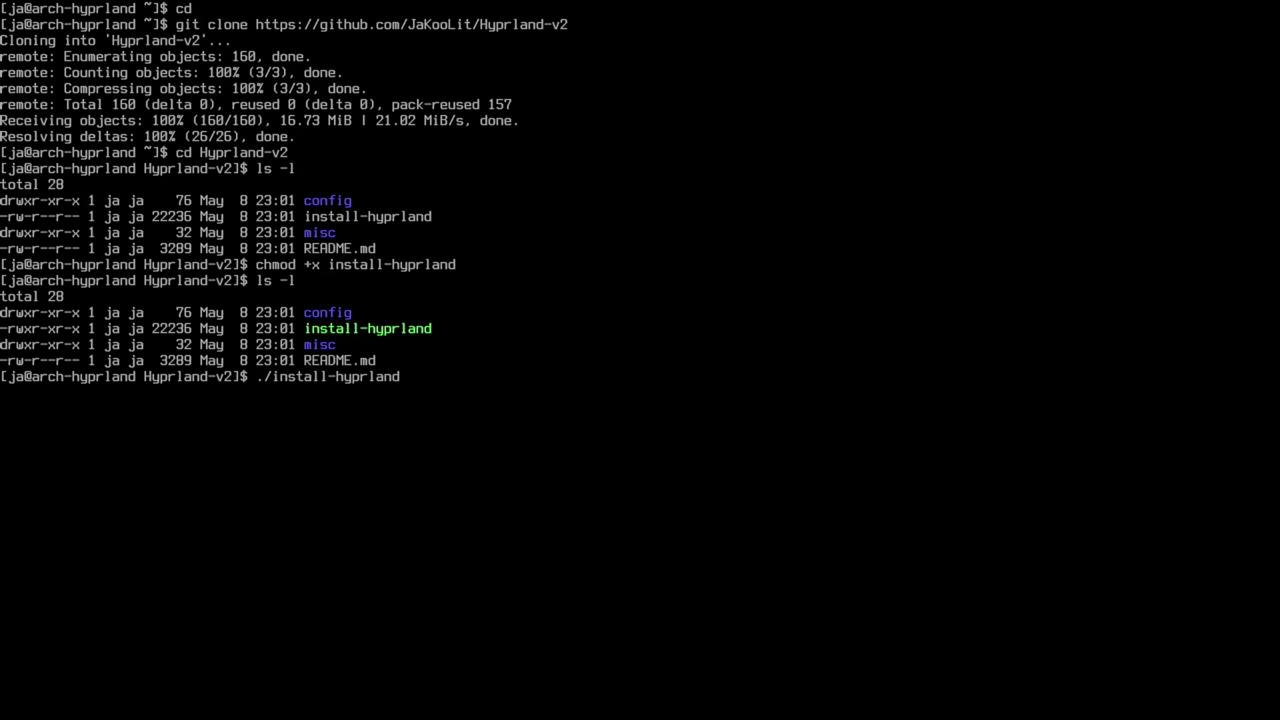
key("Return")
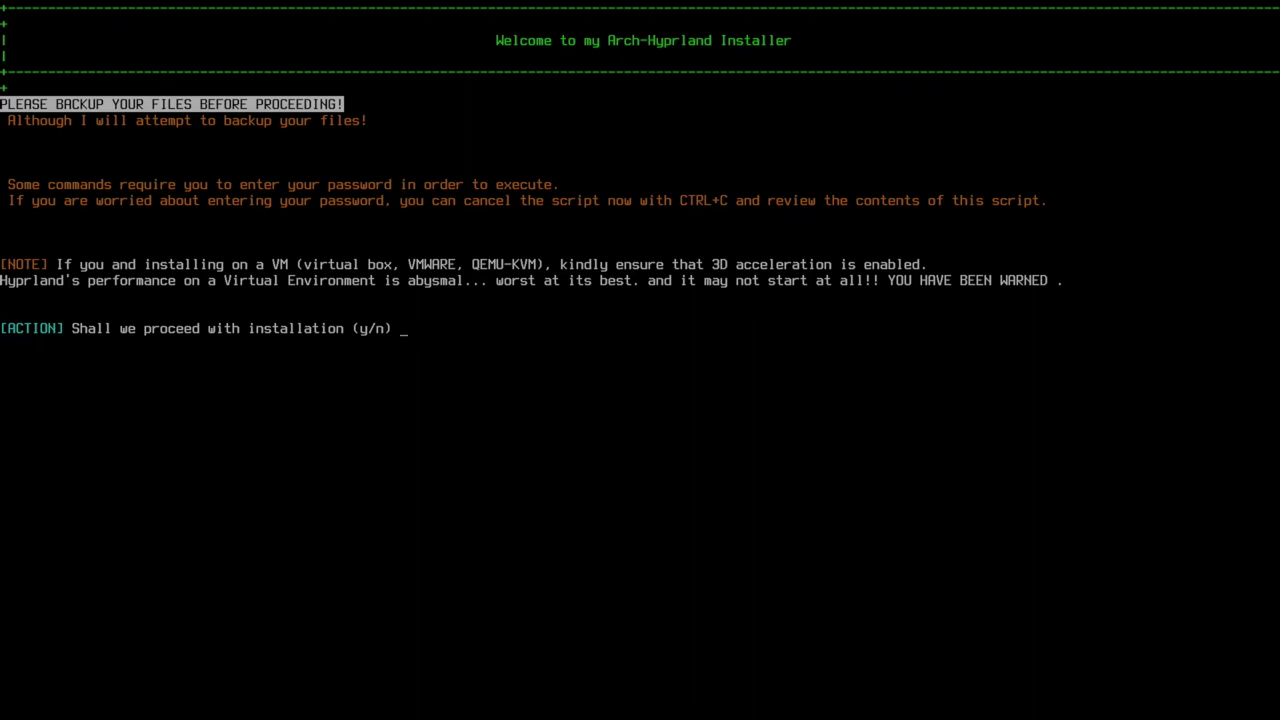
type("y")
key("Return")
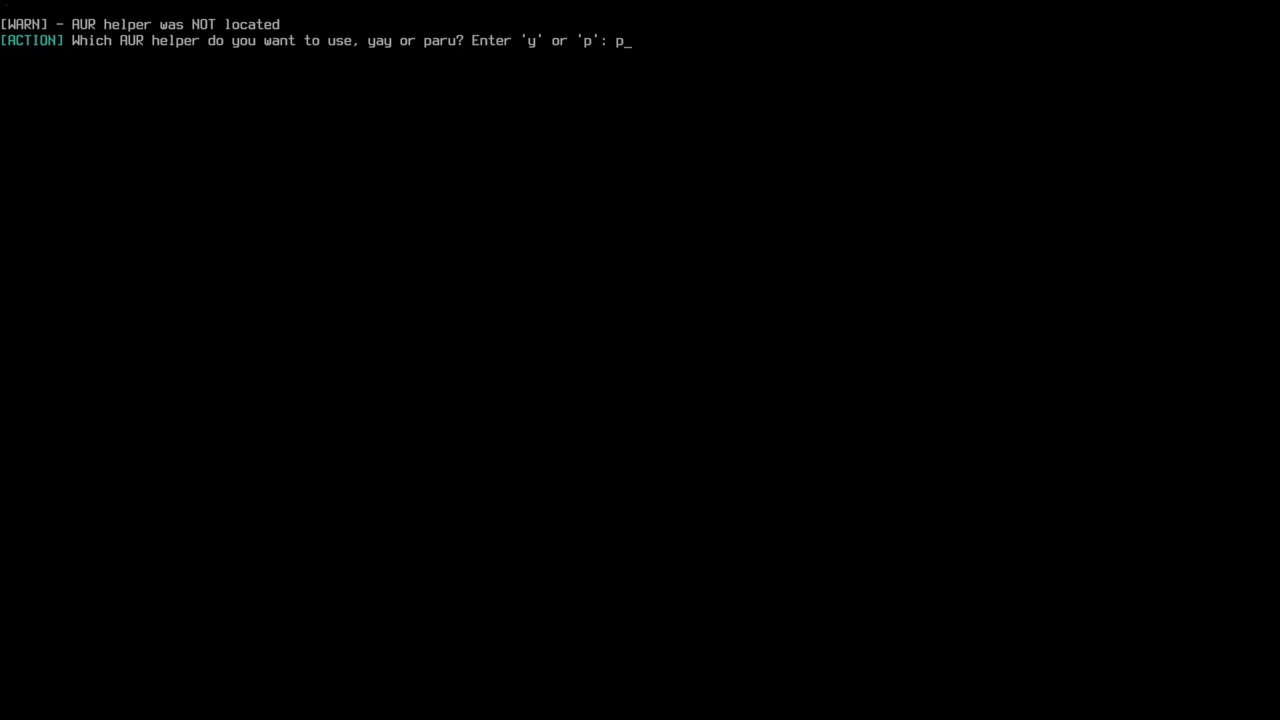
- Try answering the AUR helper question with c, l and w
key("BackSpace")
type("c")
key("Return")
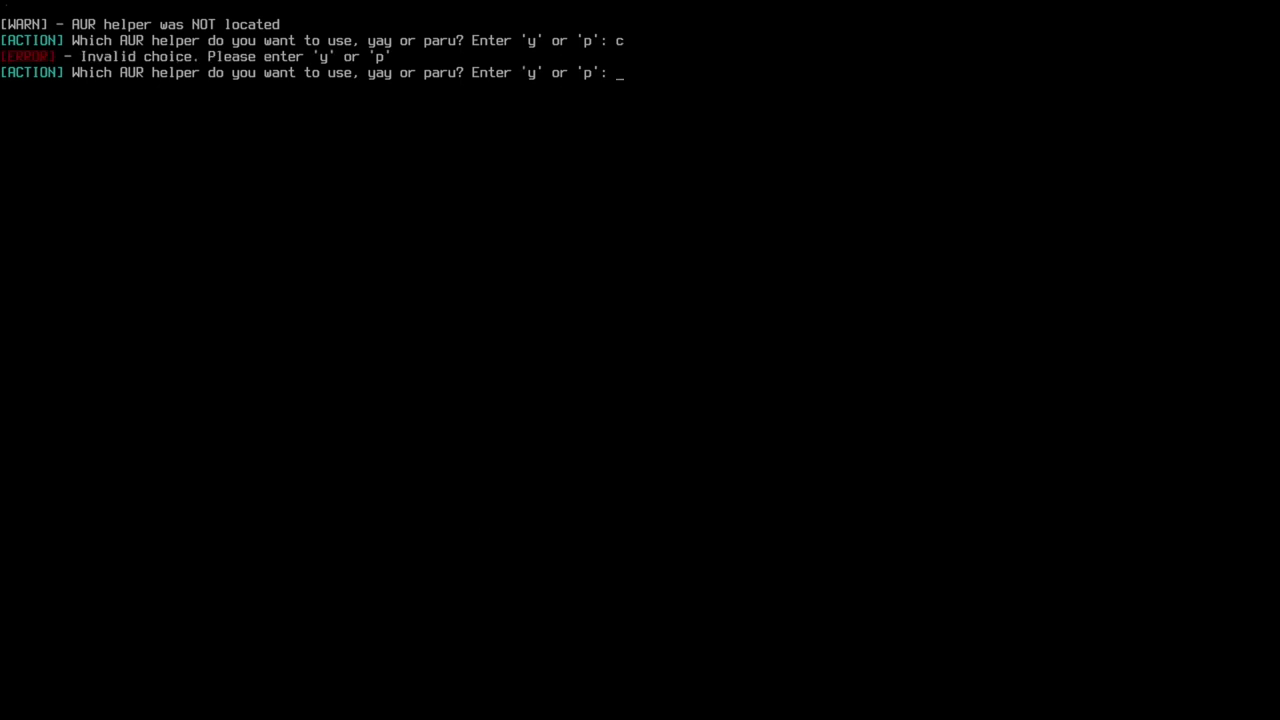
type("l")
key("Return")
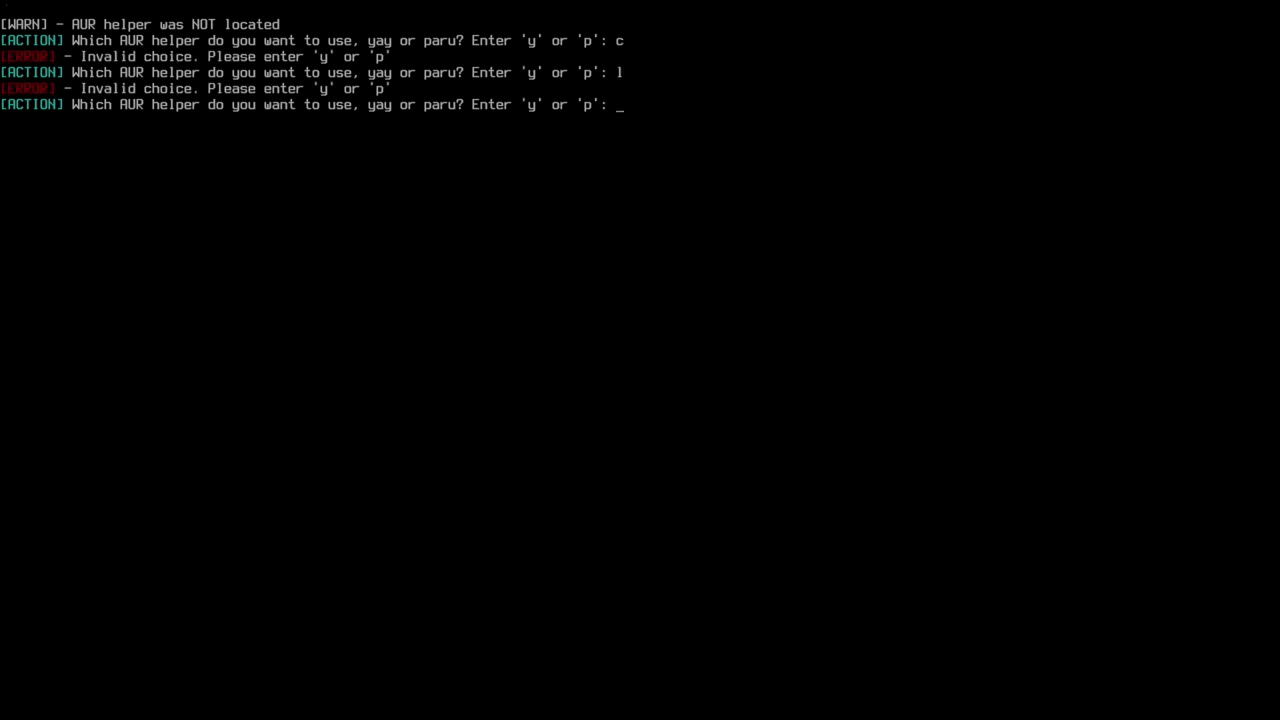
type("w")
key("Return")
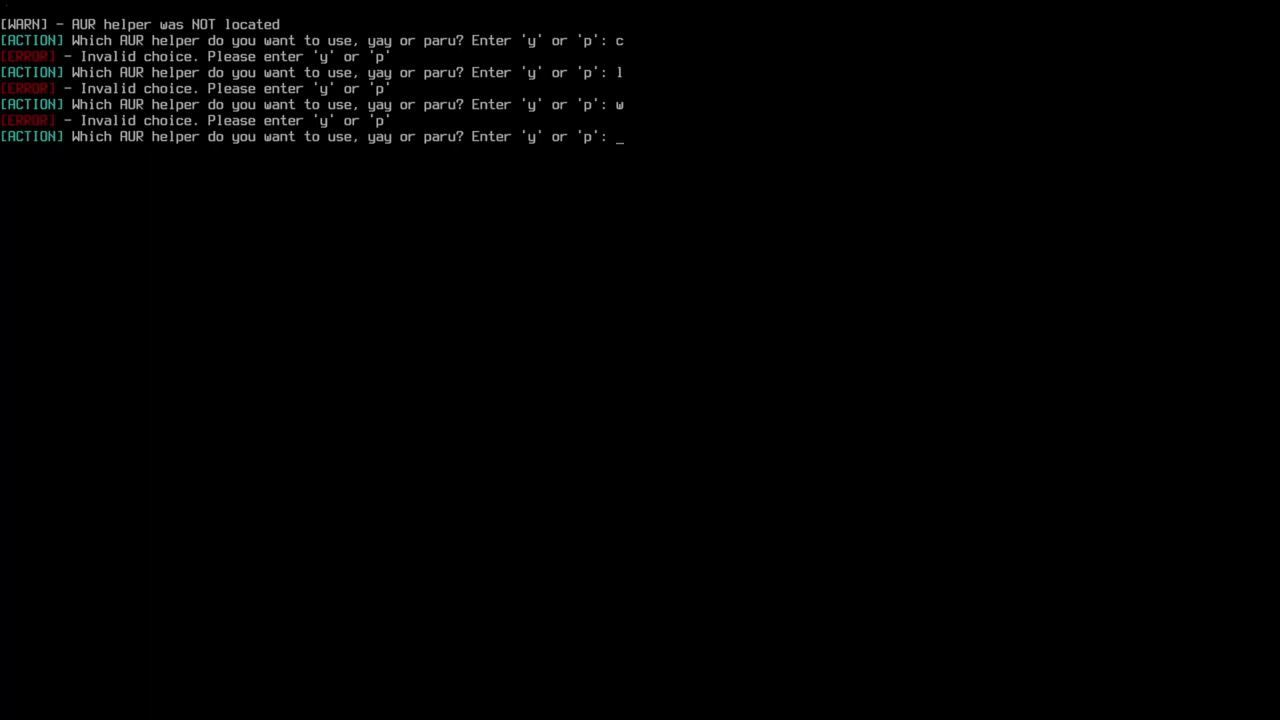
- Choose paru as the AUR helper and accept installing the Nvidia version of Hyprland
type("p")
key("Return")
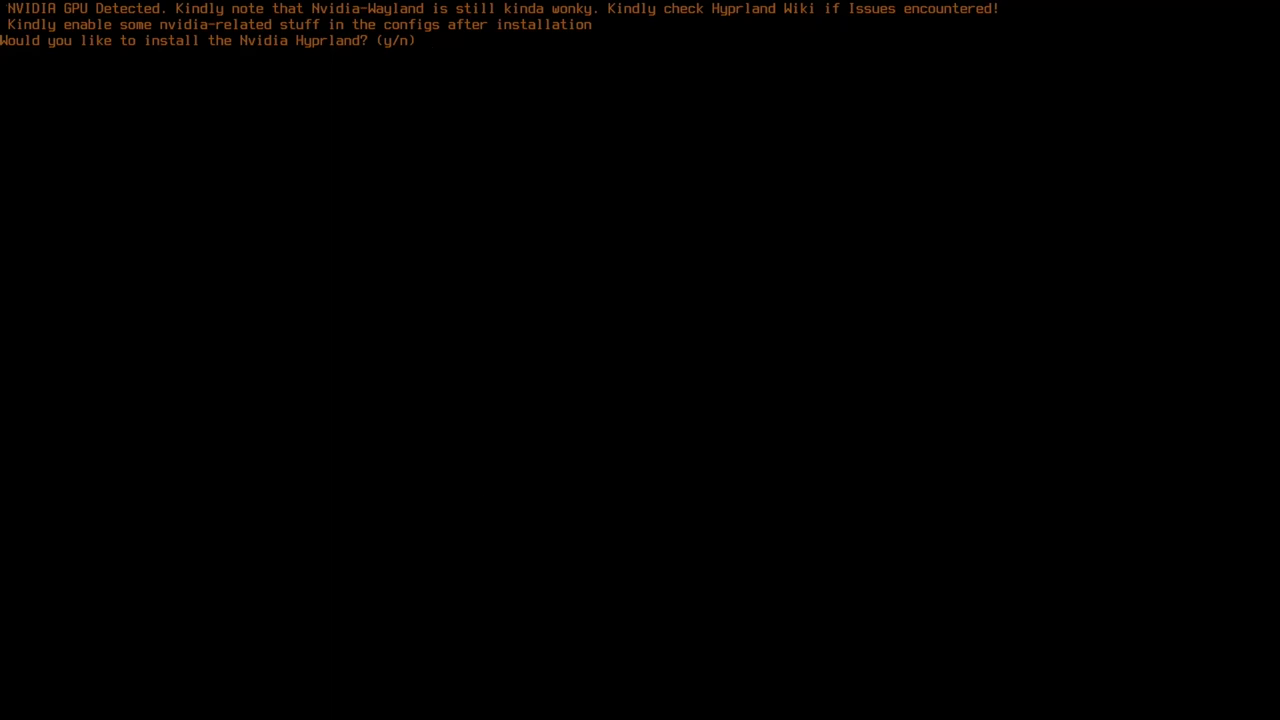
type("y")
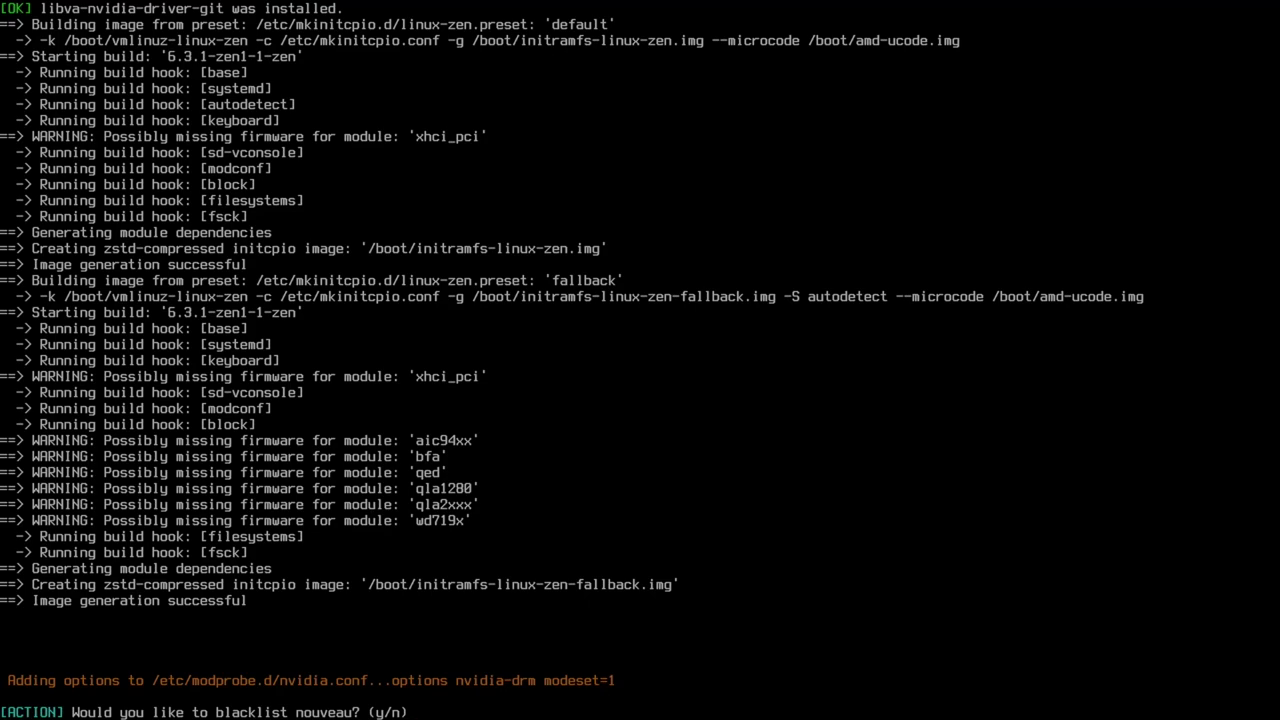
- Agree to blacklist nouveau and to install the Catppuccin-GTK Mocha theme and cursors, Thunar, and the Bluetooth packages
type("y")
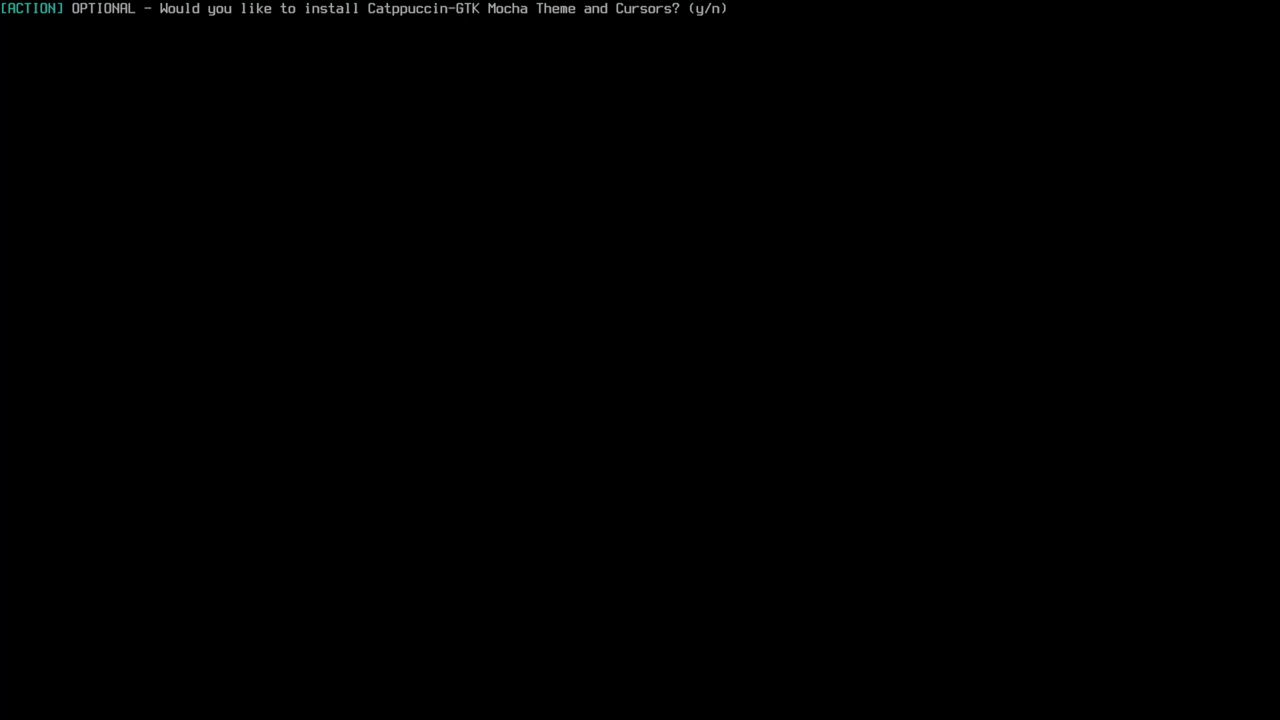
type("y")
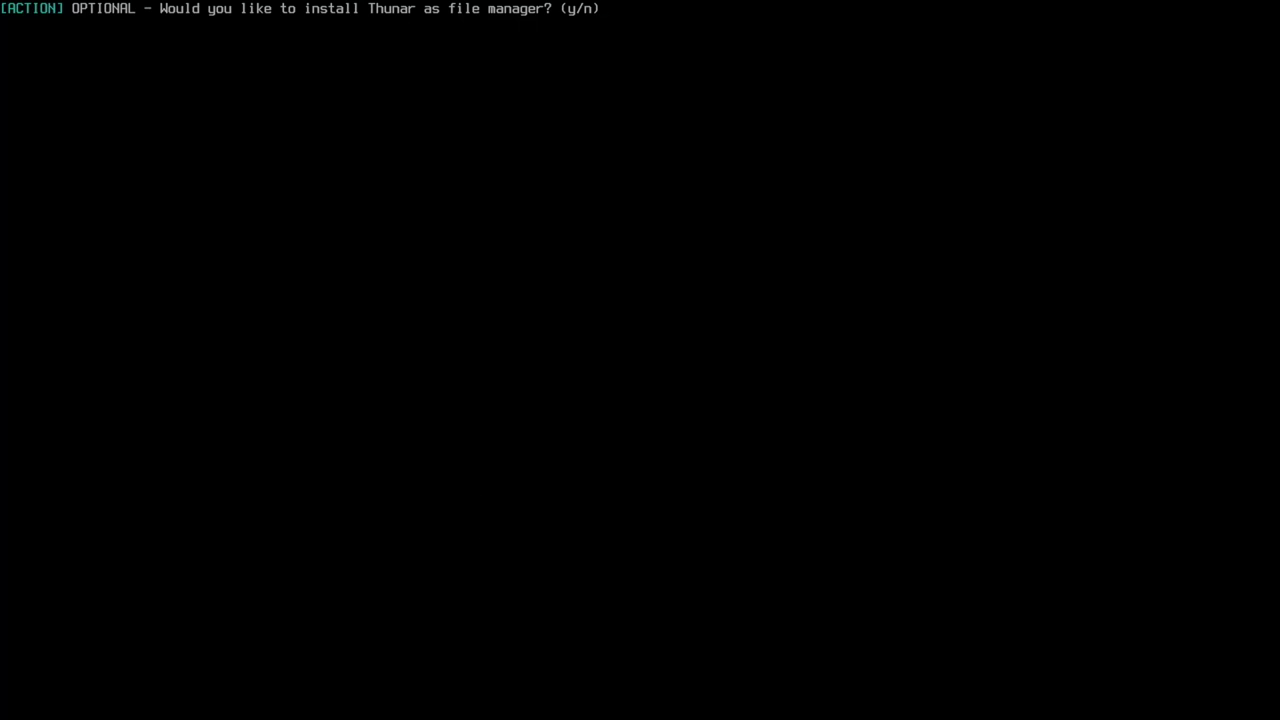
type("y")
key("Return")
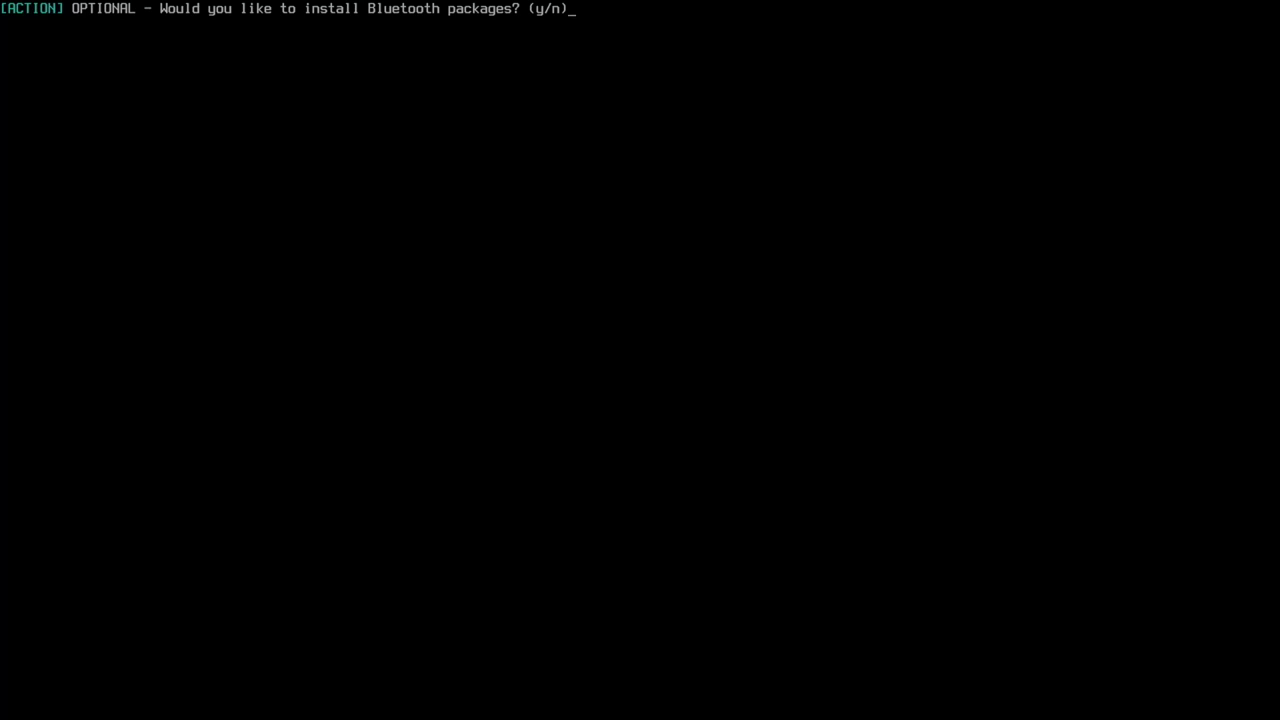
type("y")
key("Return")
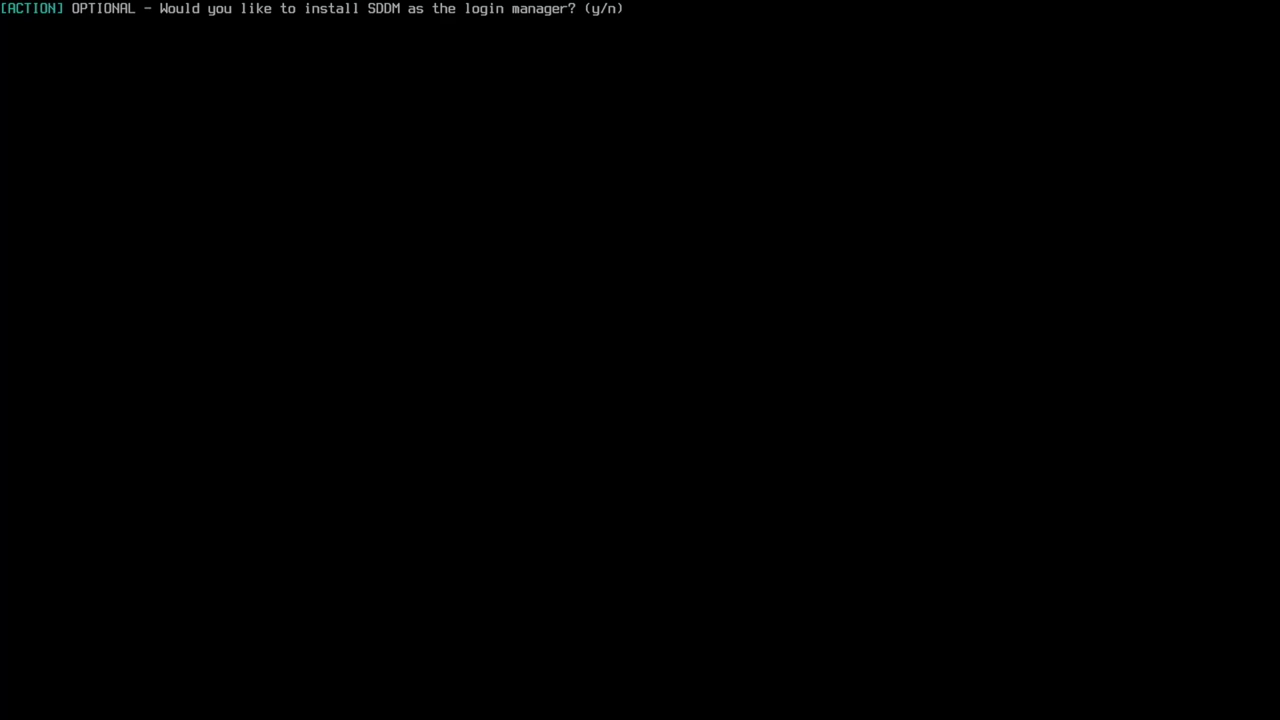
- Accept SDDM, Asus ROG software support, disabling wifi powersave, XDG-Portal-Hyprland, and removal of other XDG-Desktop-Portal implementations
type("y")
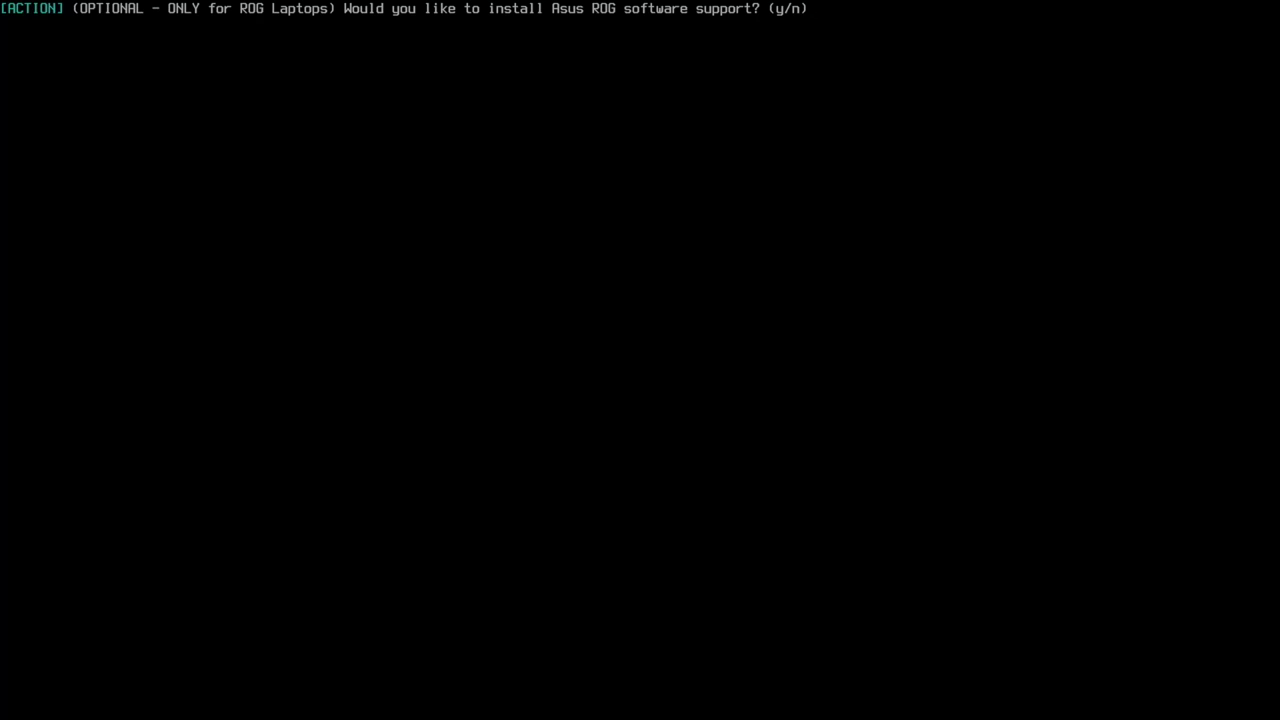
type("y")
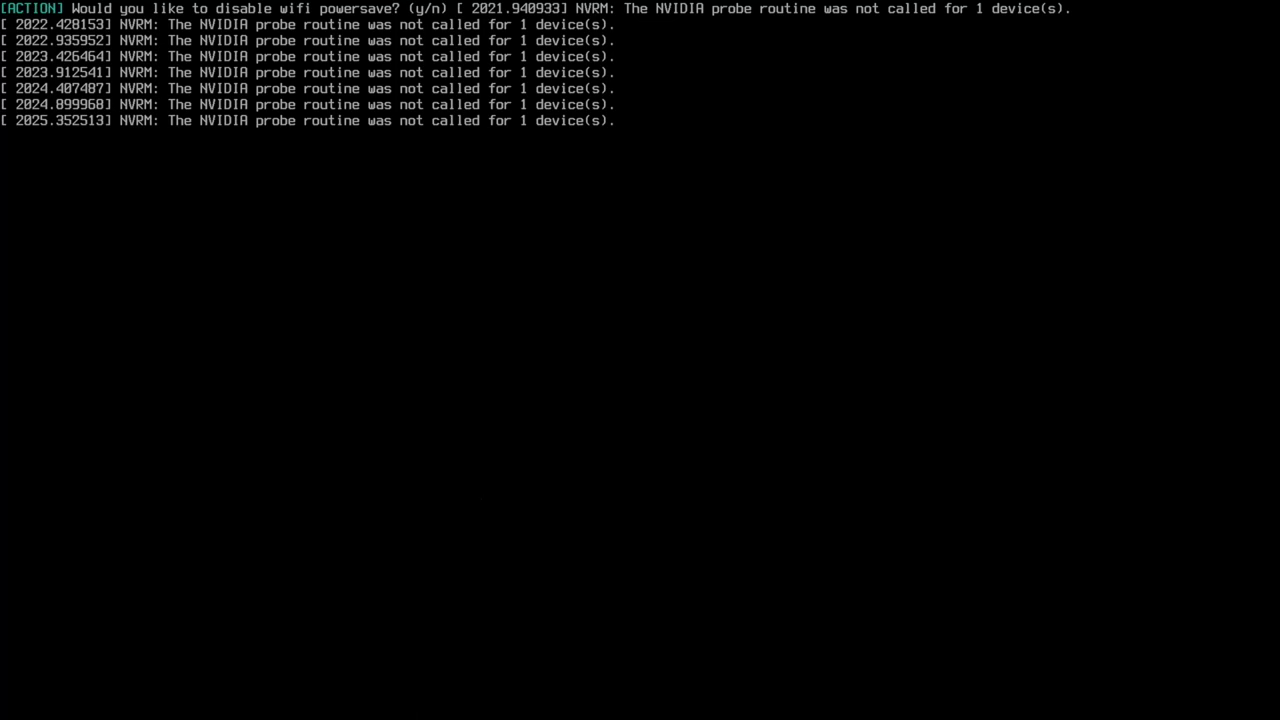
type("y")
key("Return")
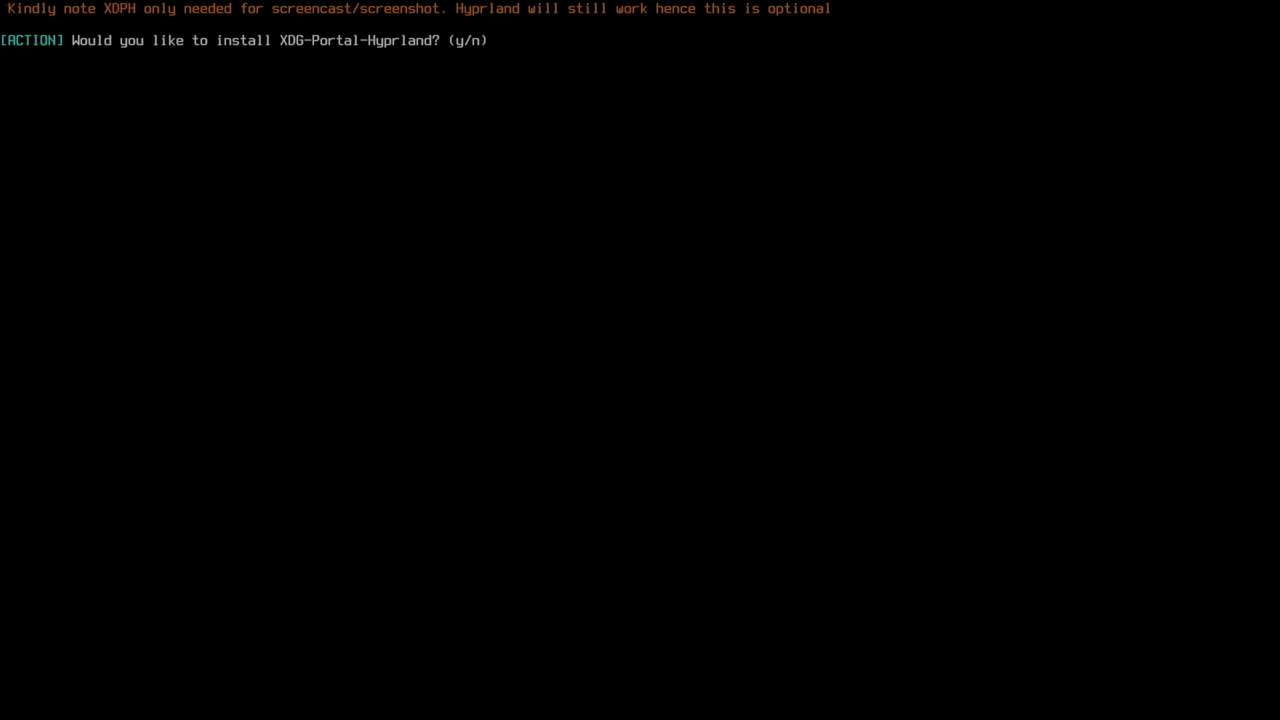
type("y")
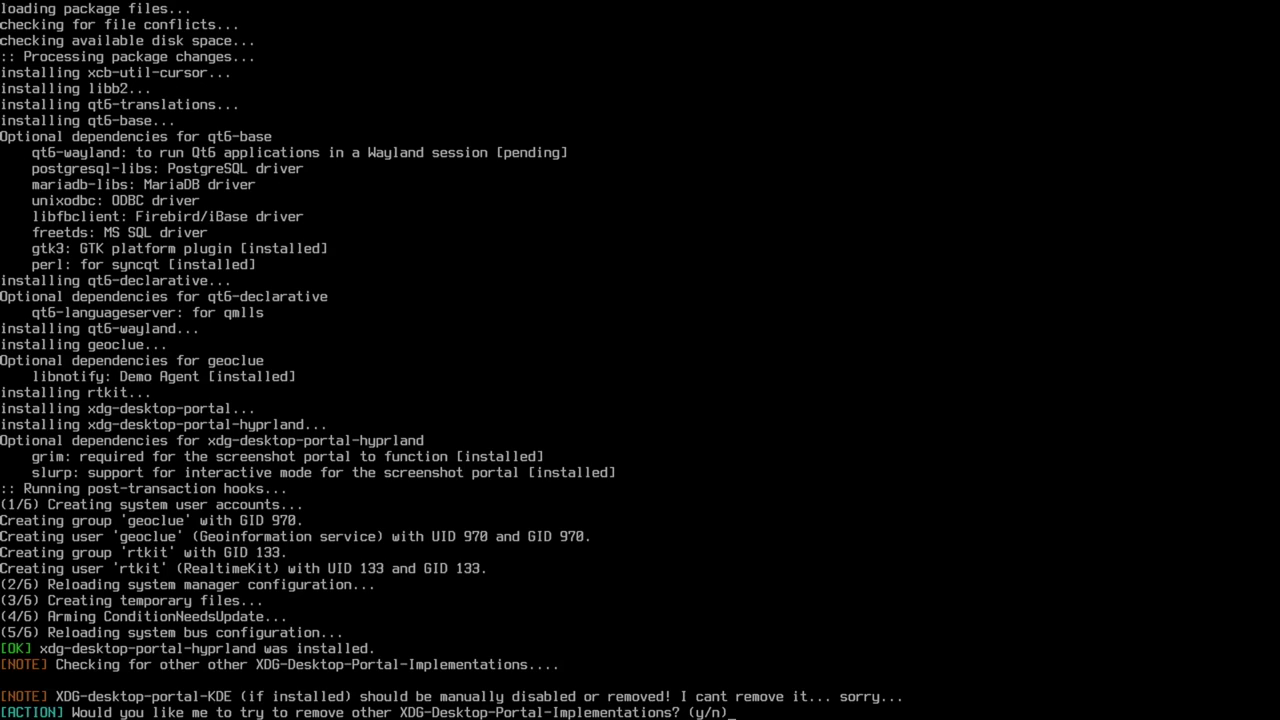
type("y")
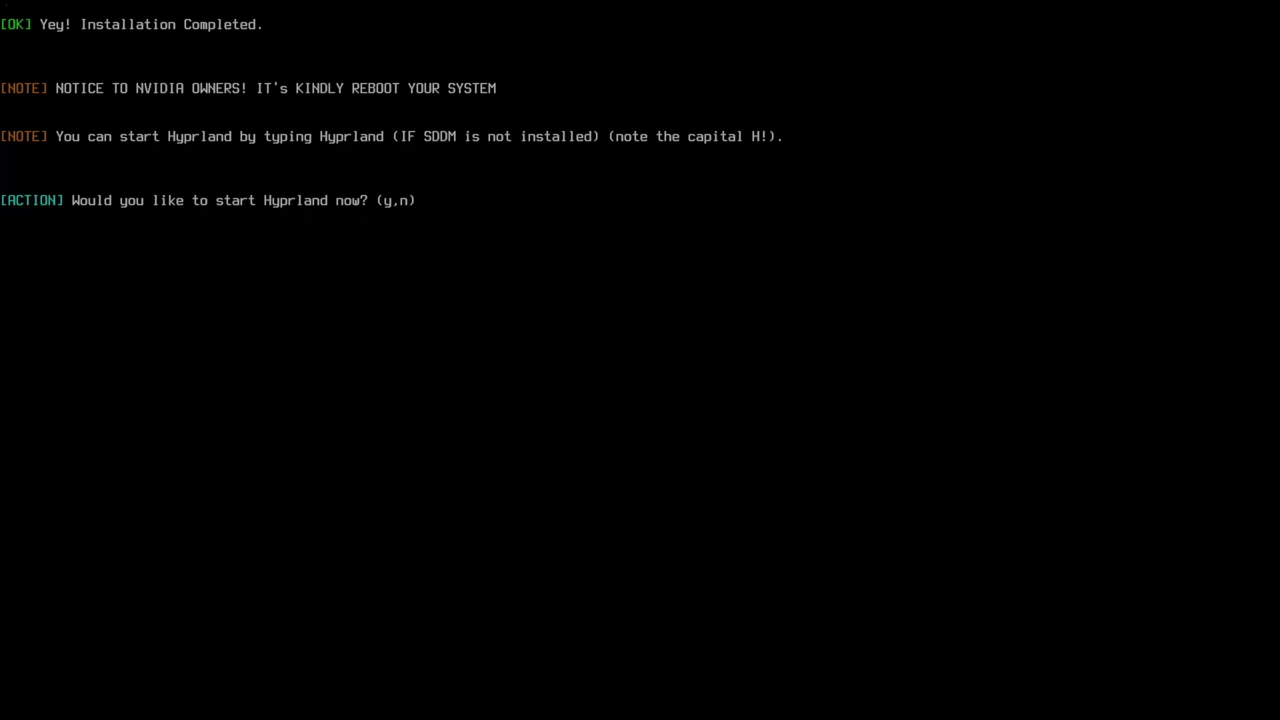
- Decline starting Hyprland and restart the system with the reboot command
type("n")
key("Return")
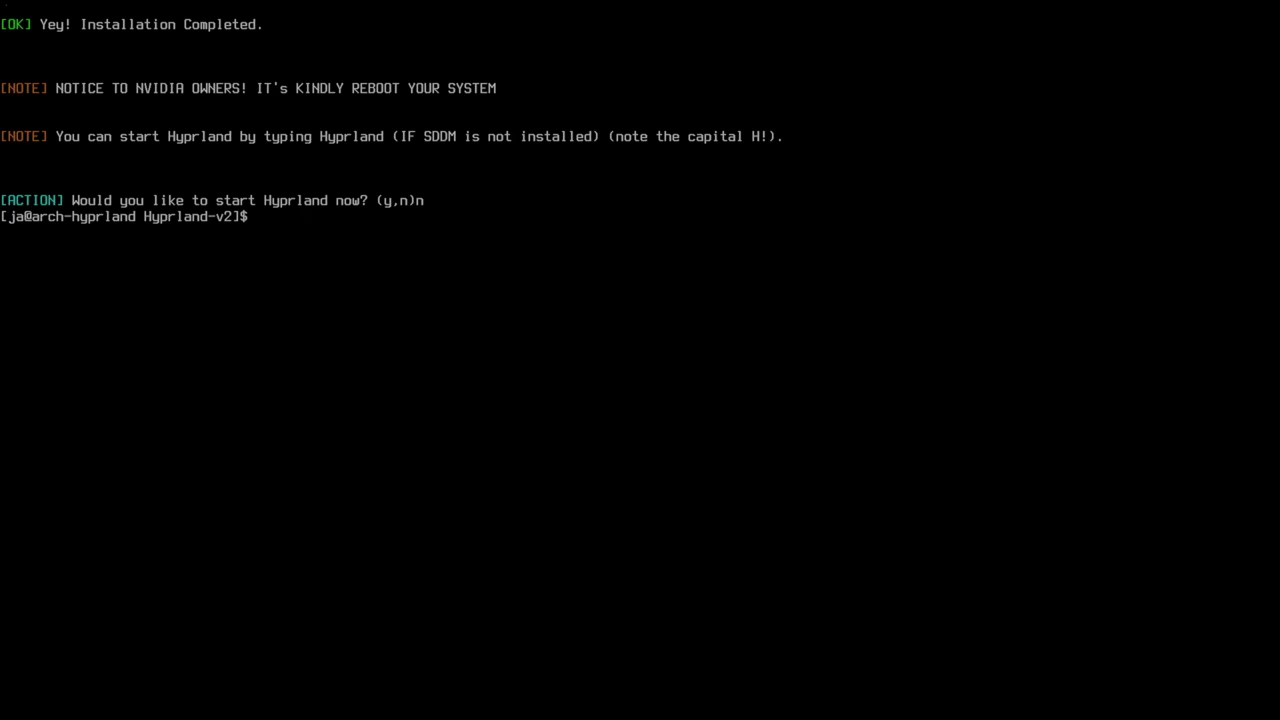
type("reboot")
key("Return")
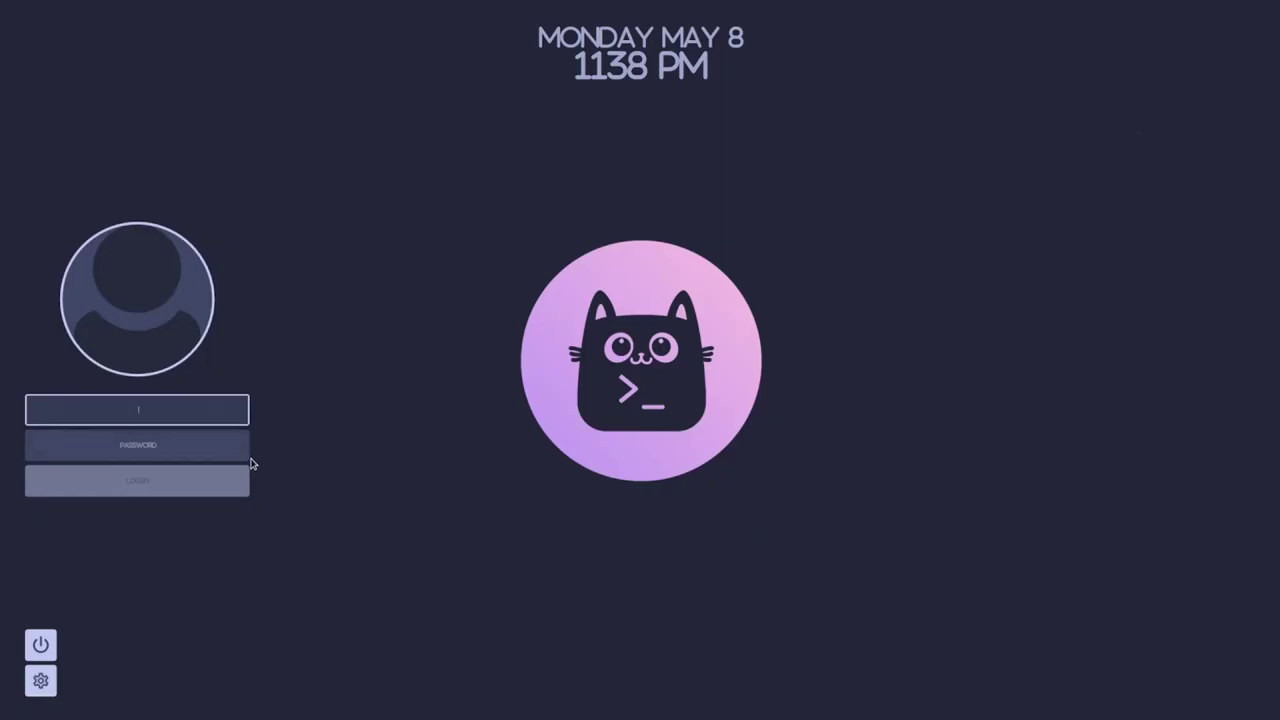
- Log in to the desktop by entering the account's username and password on the SDDM login screen
left_click(178, 446)
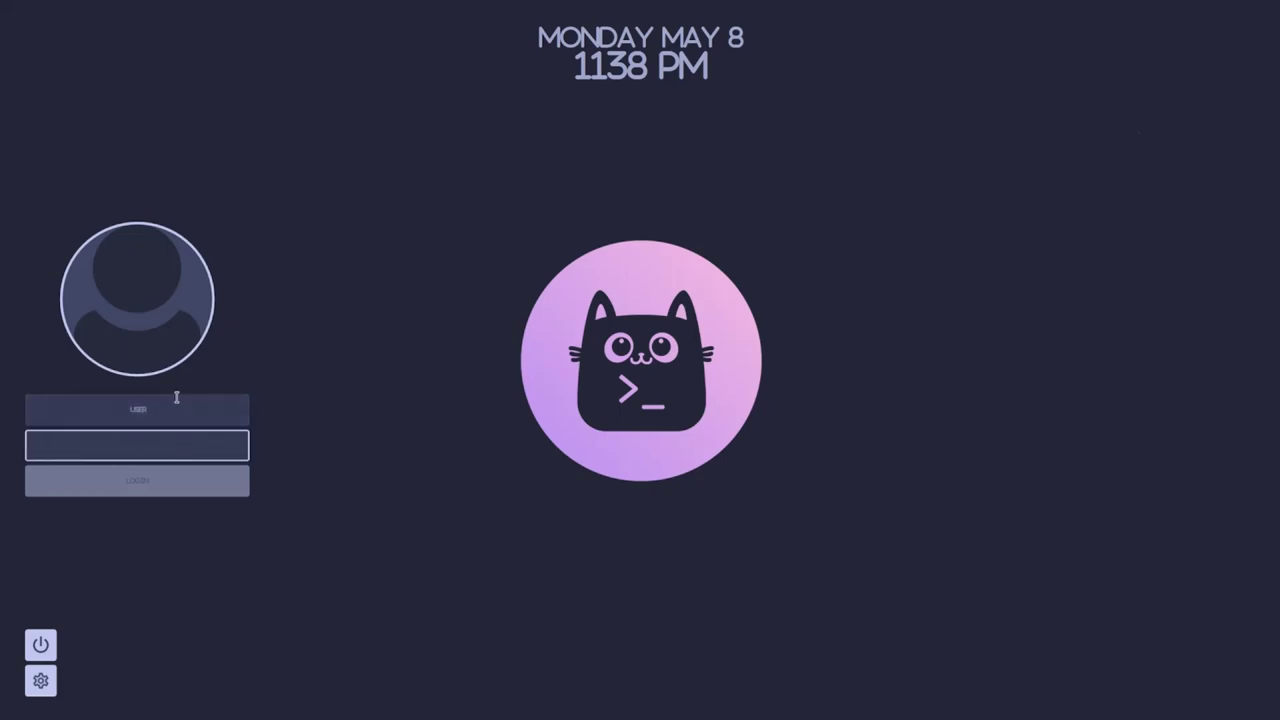
left_click(173, 400)
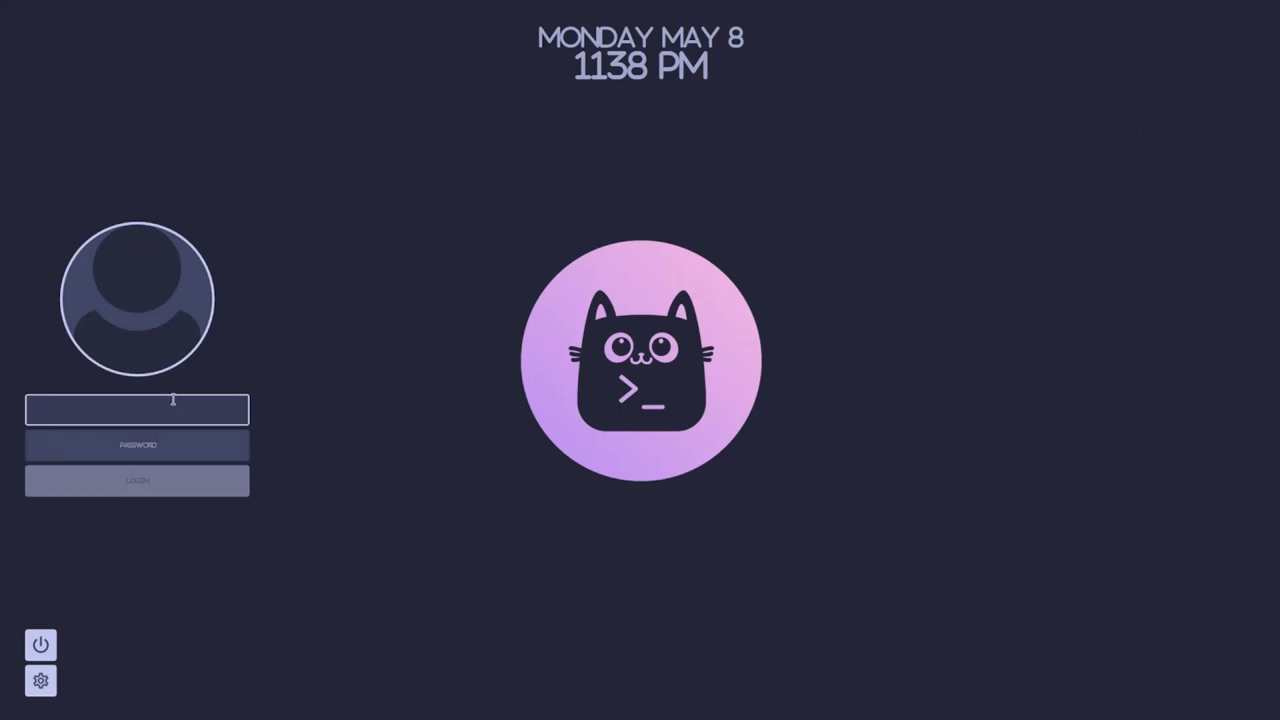
type("ja")
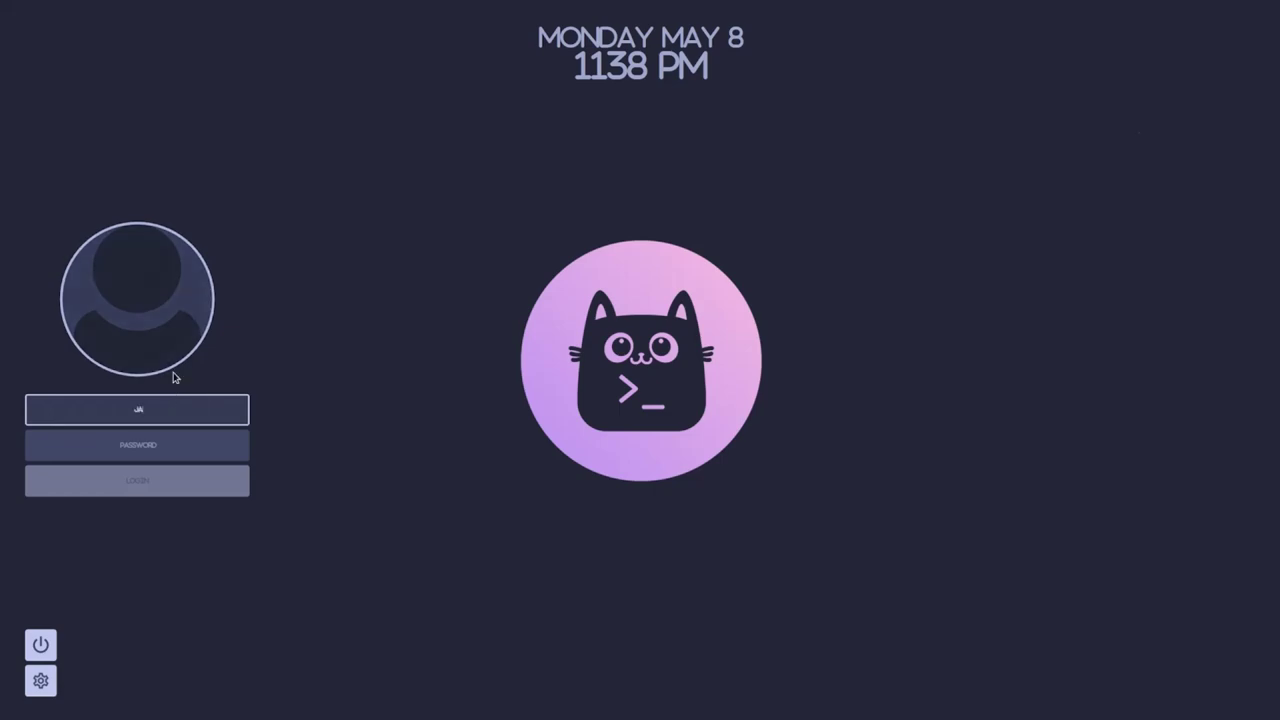
left_click(143, 444)
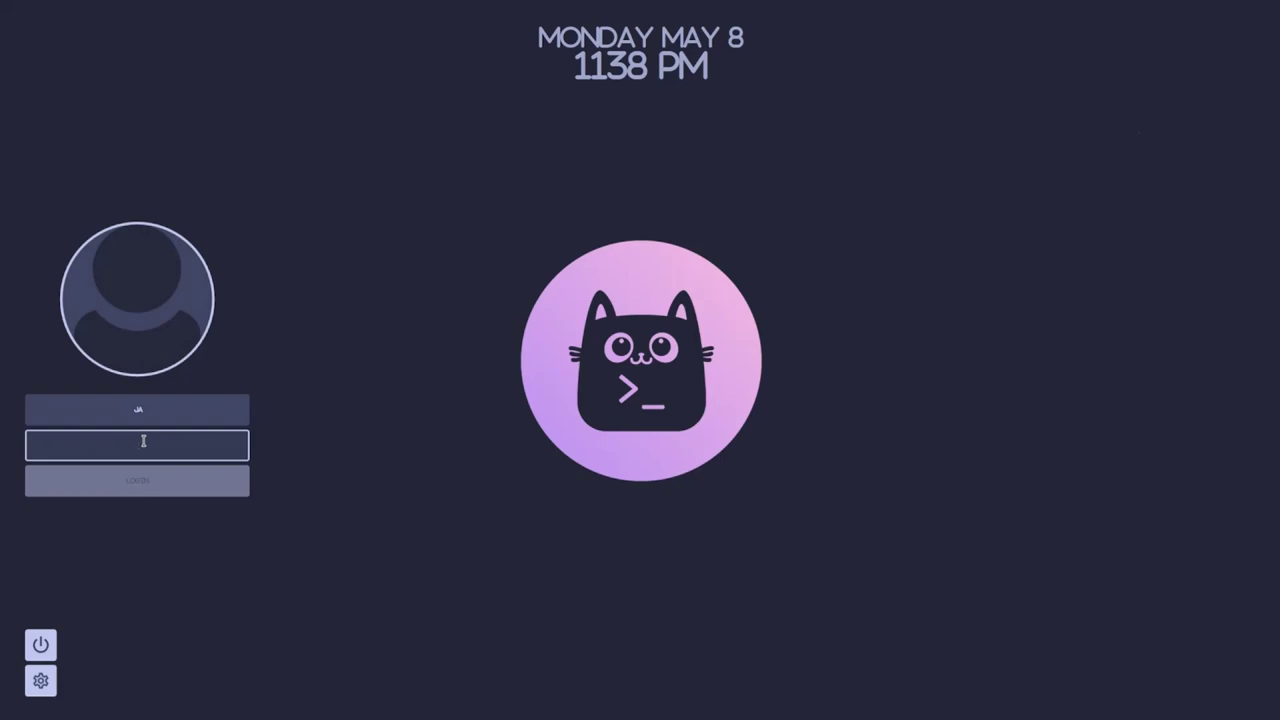
type("****")
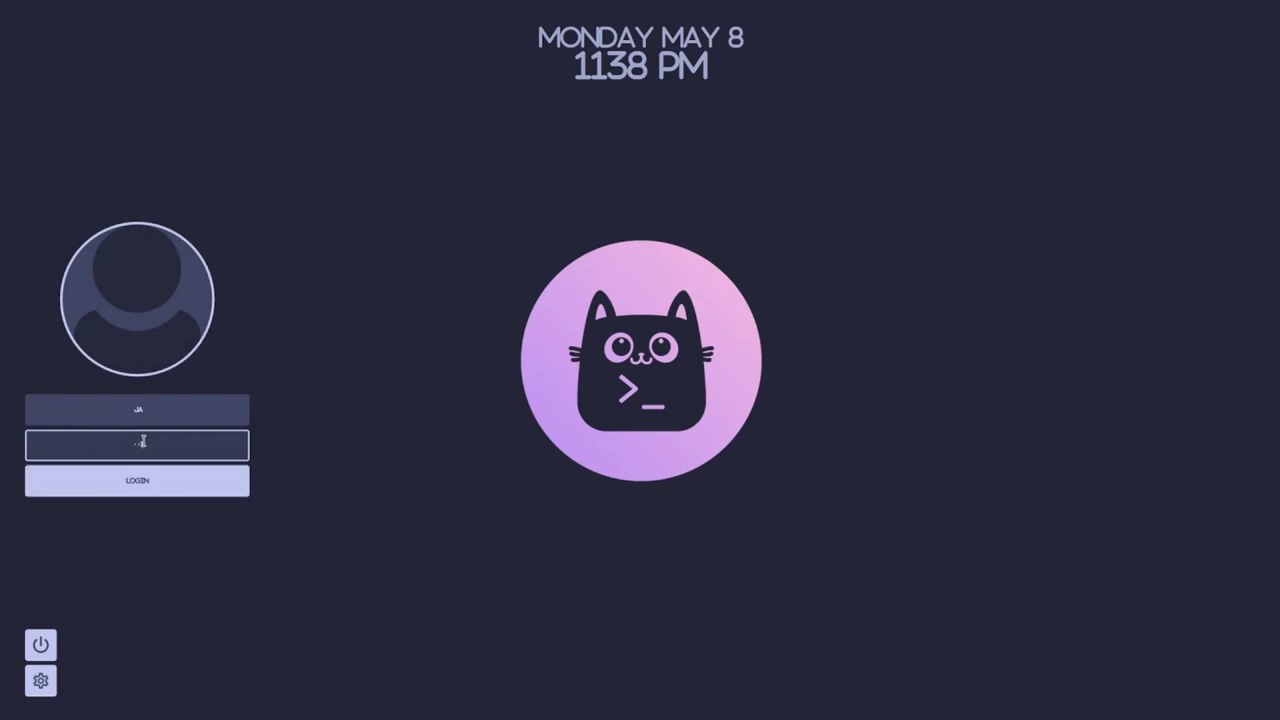
key("Return")
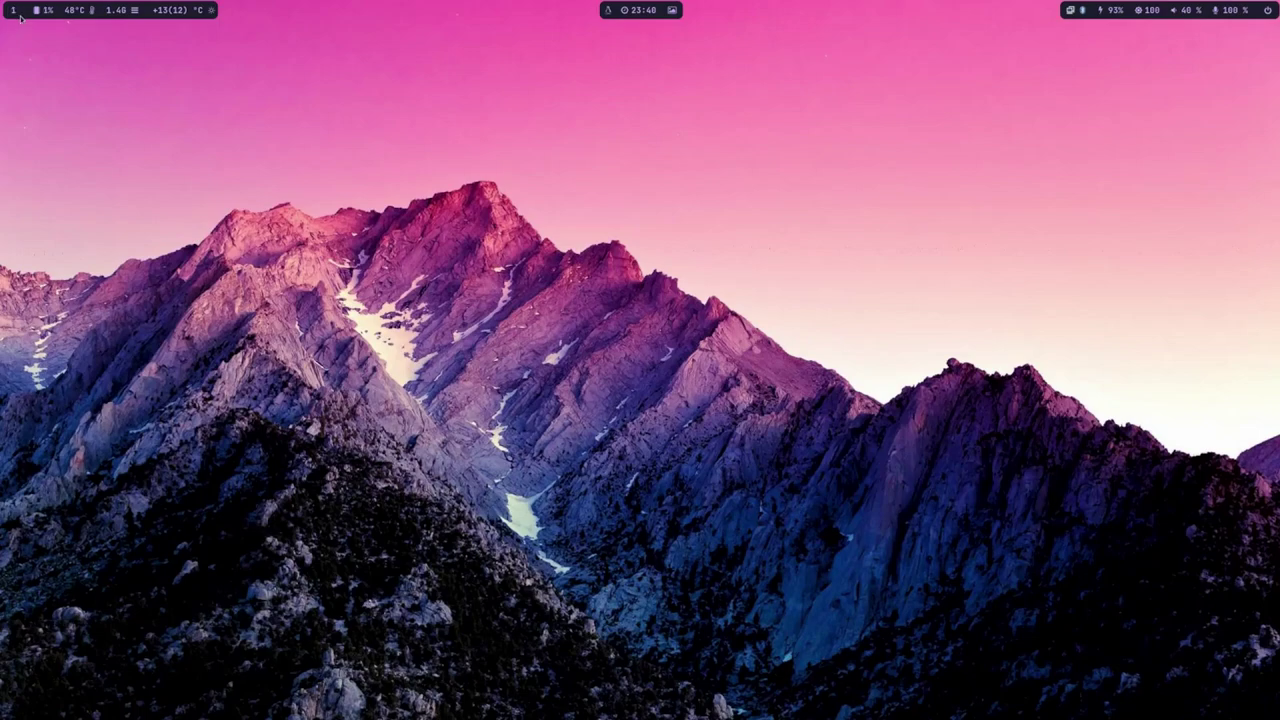
- Inspect the per-core CPU usage, switch the CPU readout to its graph and back, and expand the weather readout to include the city
mouse_move(42, 15)
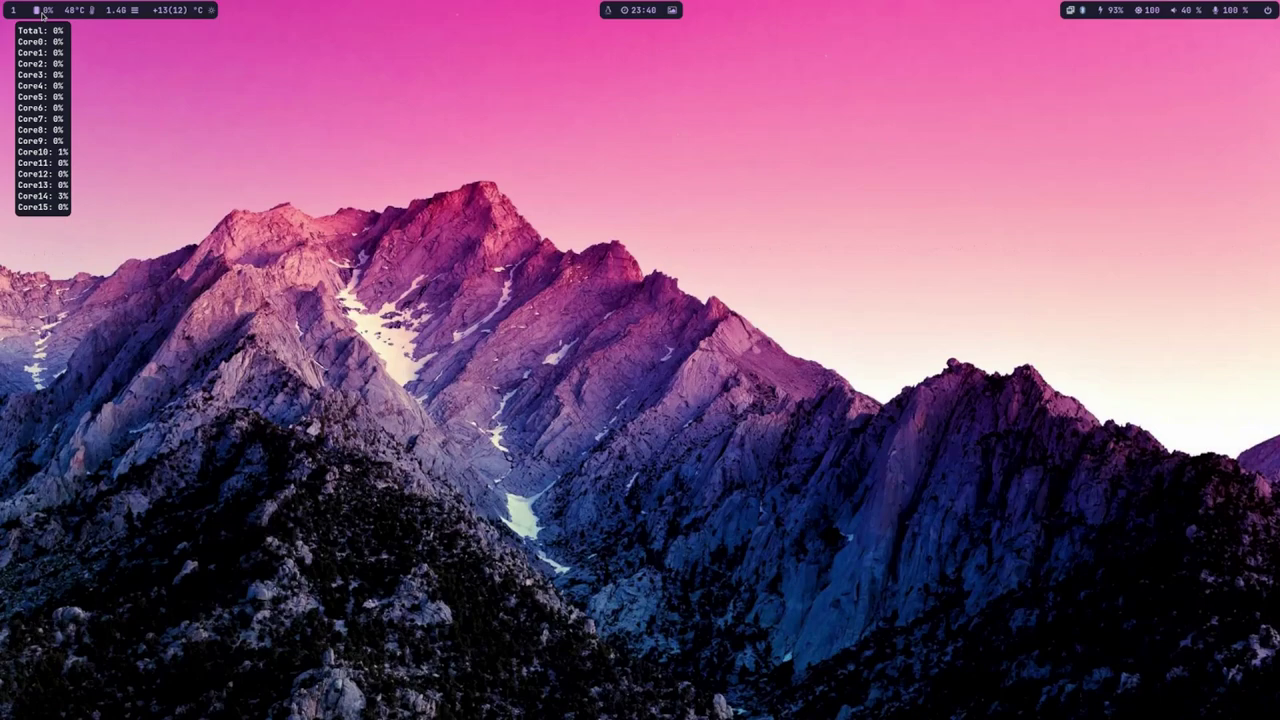
left_click(42, 14)
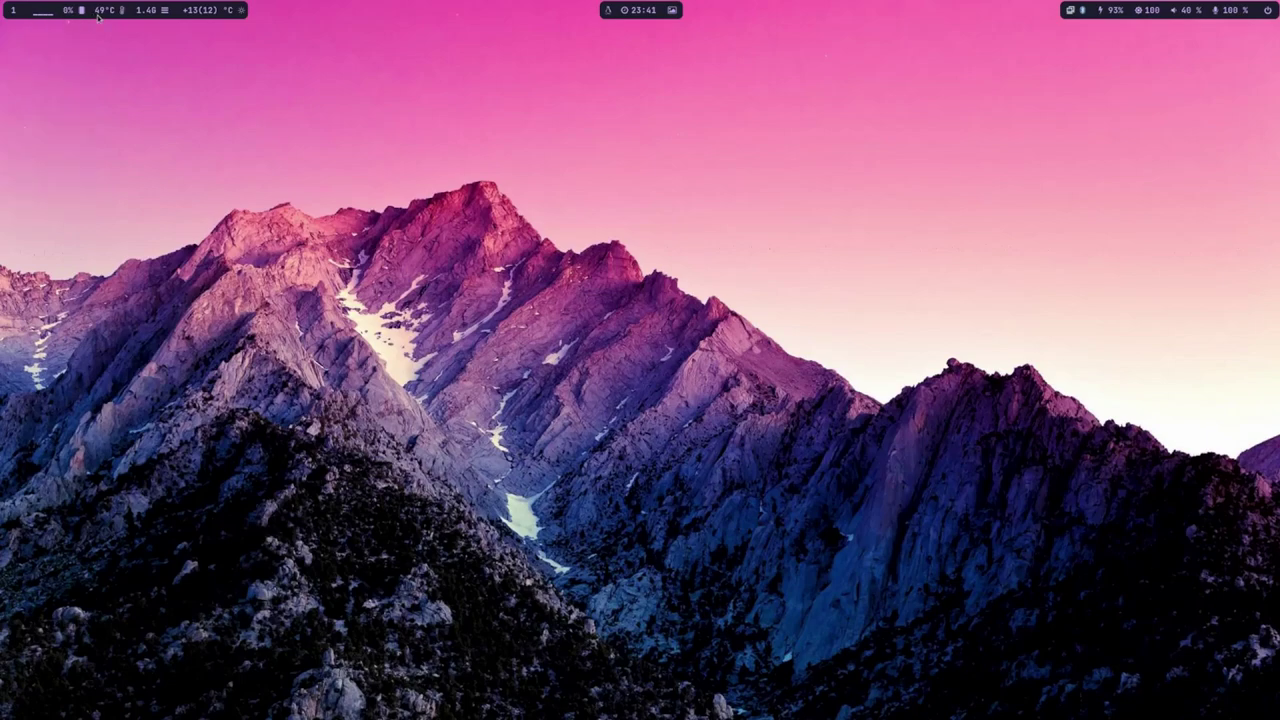
left_click(44, 18)
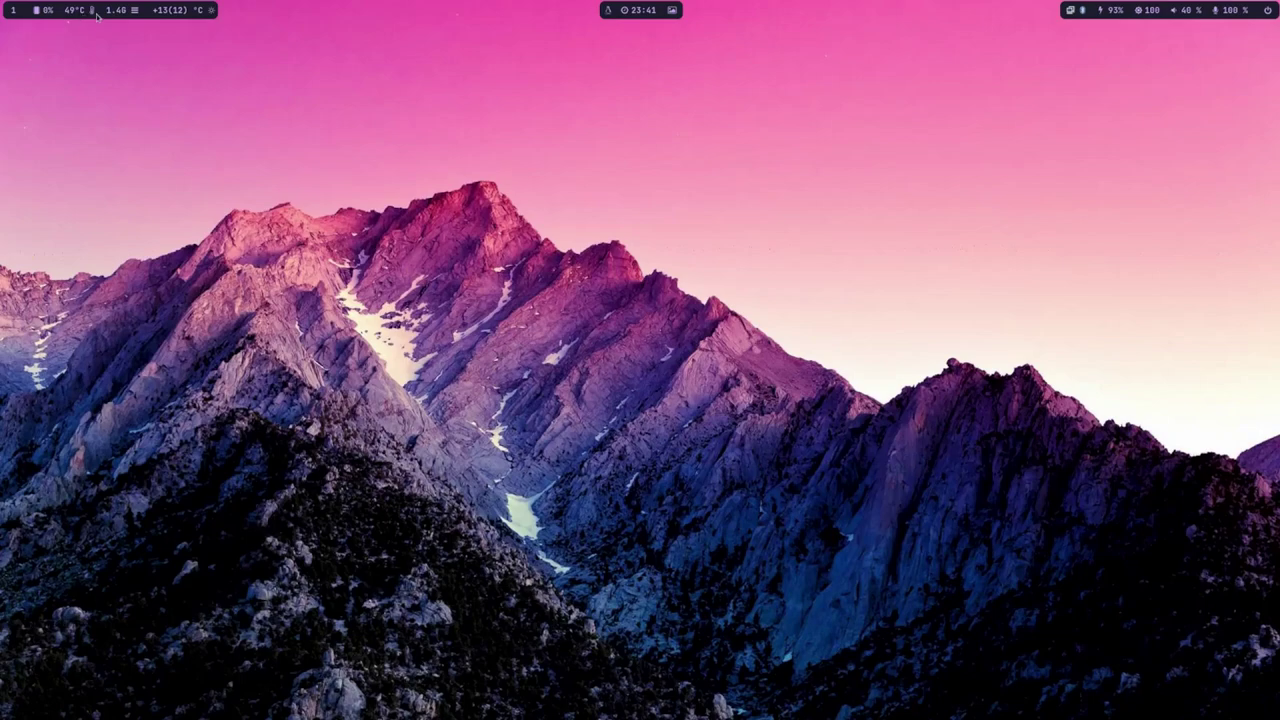
left_click(165, 10)
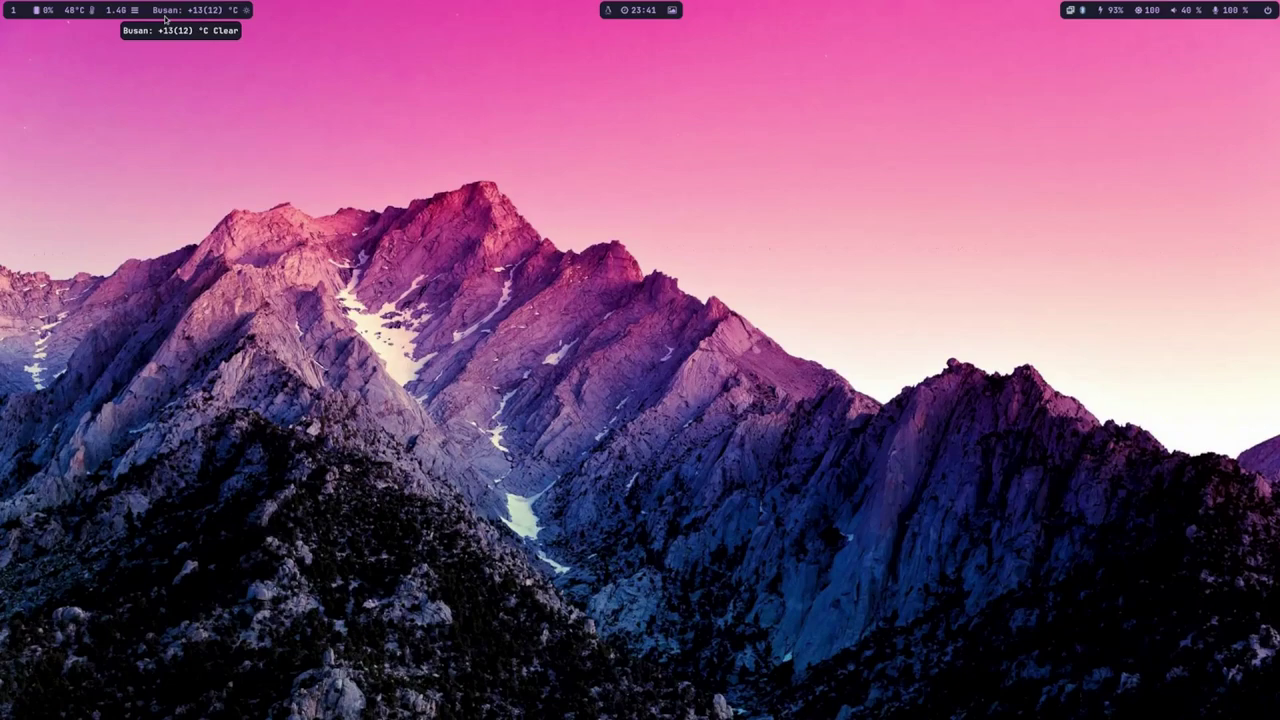
- Open the btop system monitor from the temperature readout, bring up its main menu and quit it
left_click(82, 16)
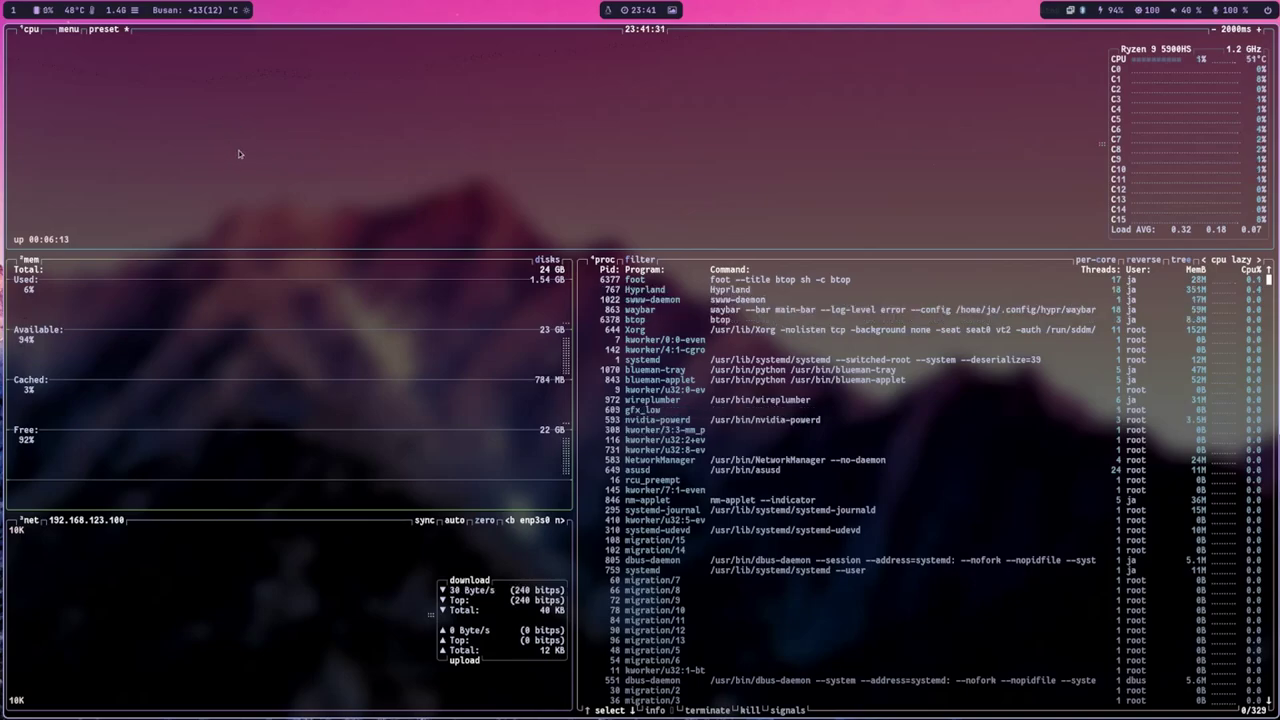
left_click(70, 30)
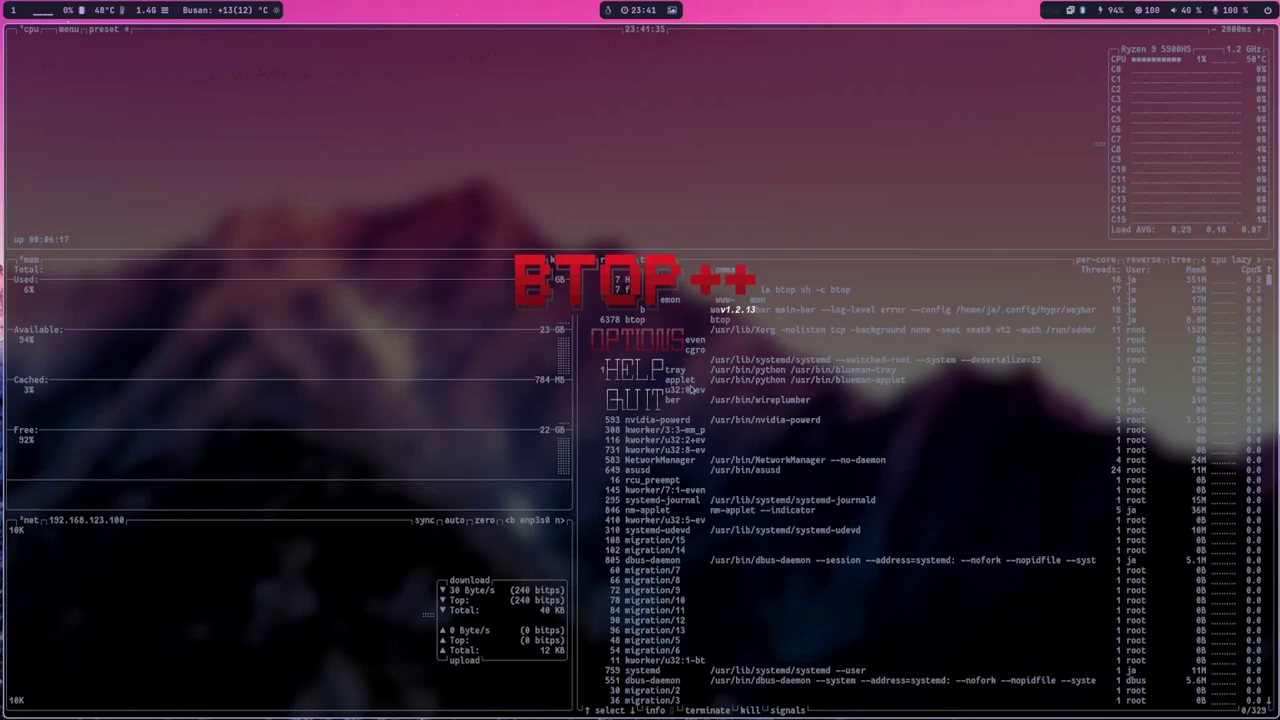
left_click(643, 402)
left_click(643, 402)
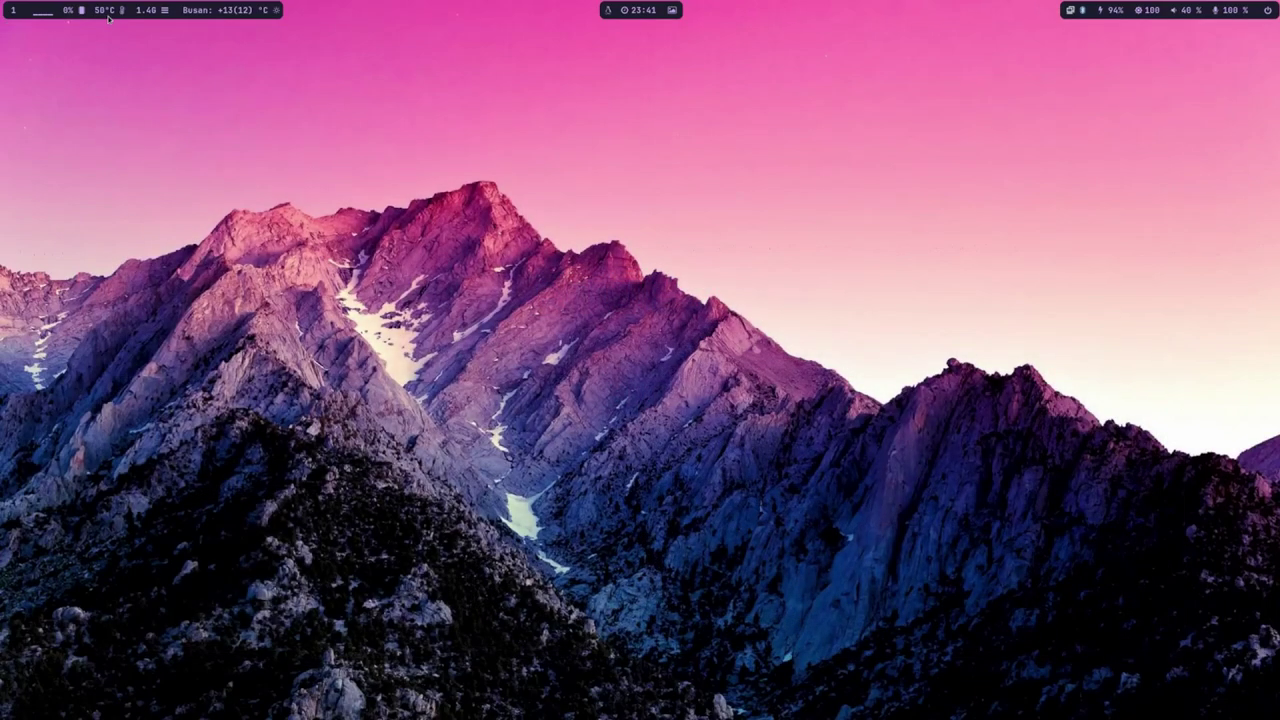
- Open the application launcher from the status bar to view the installed programs, and close it
mouse_move(157, 16)
left_click(607, 14)
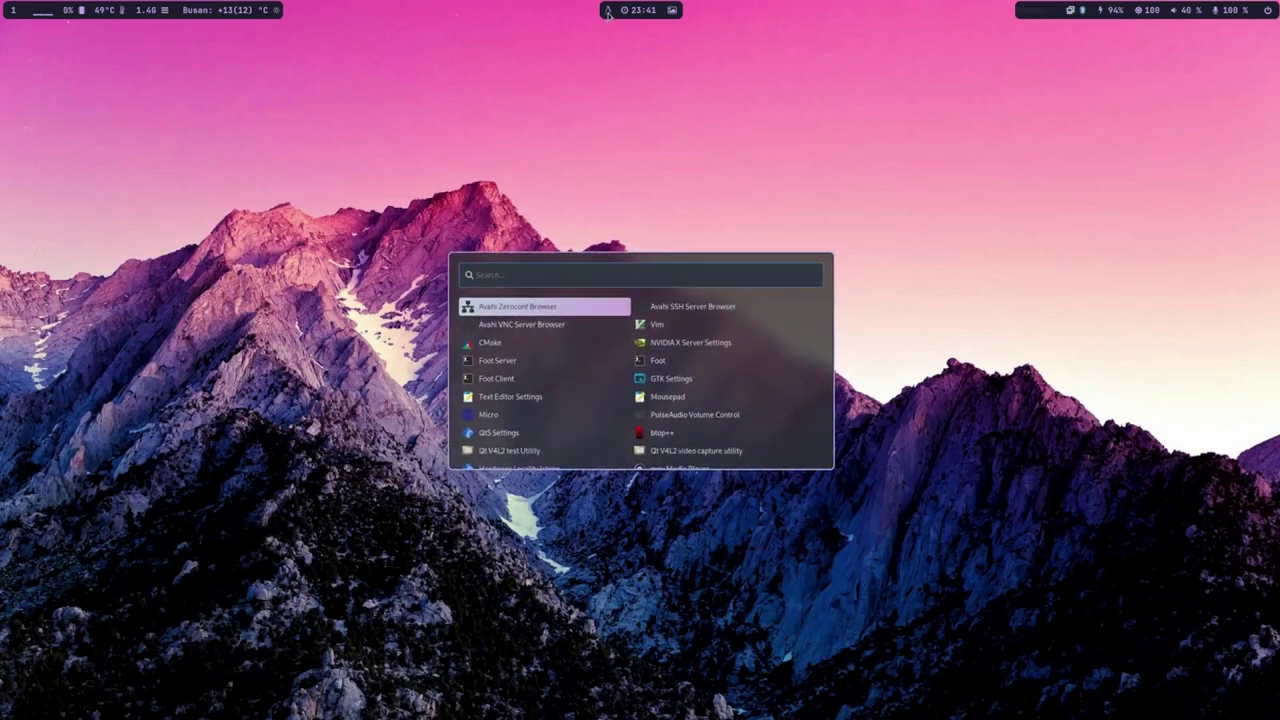
left_click(607, 14)
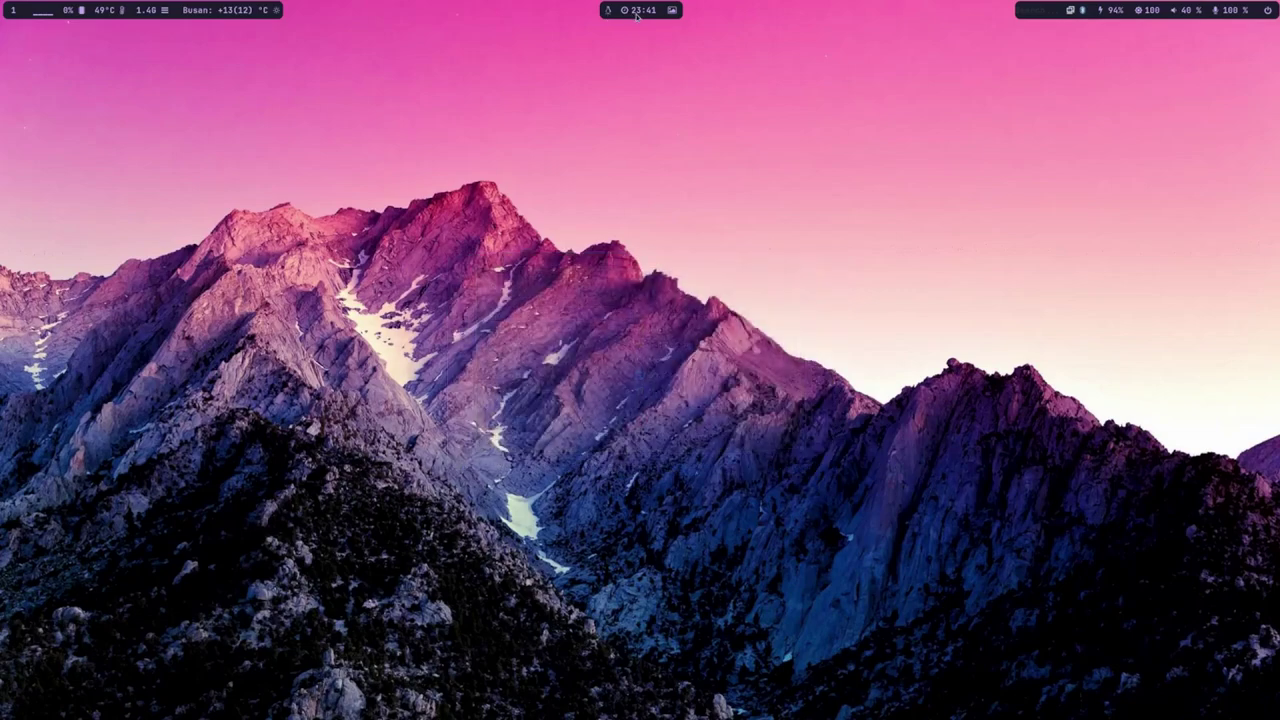
- View the clock's yearly calendar, switch it to the monthly view, and toggle the full date display on and off
mouse_move(637, 15)
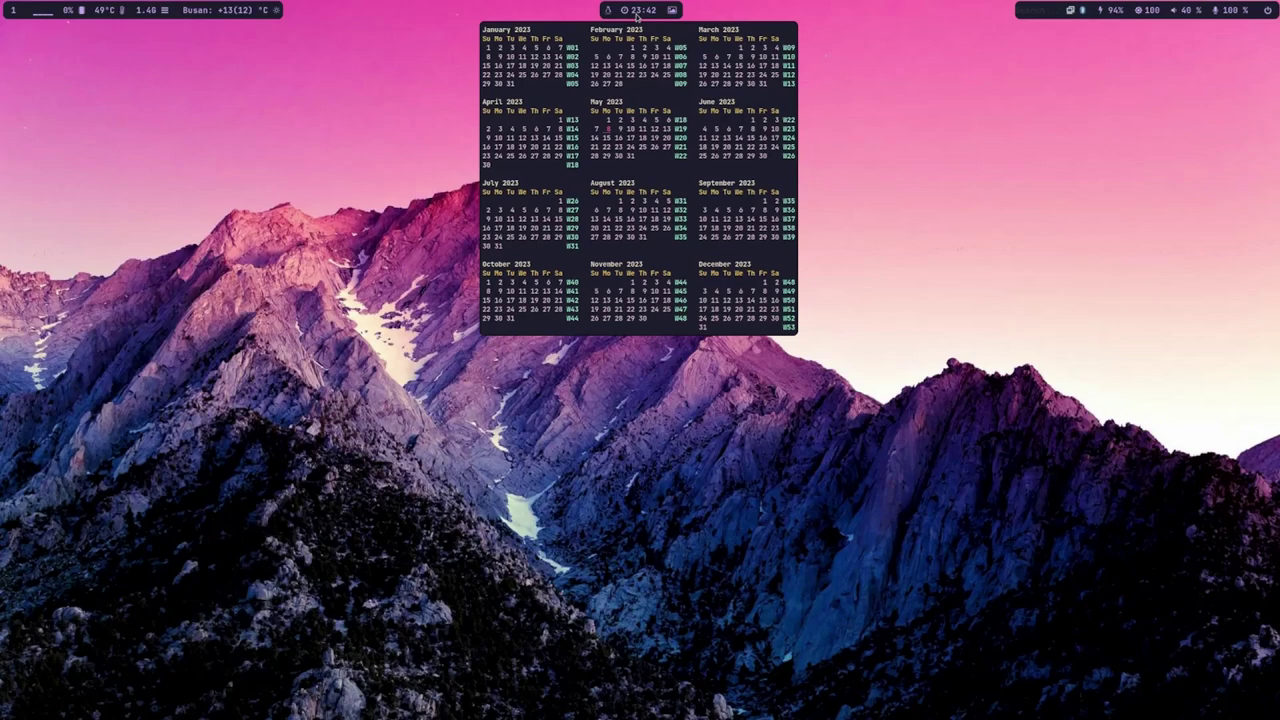
right_click(636, 15)
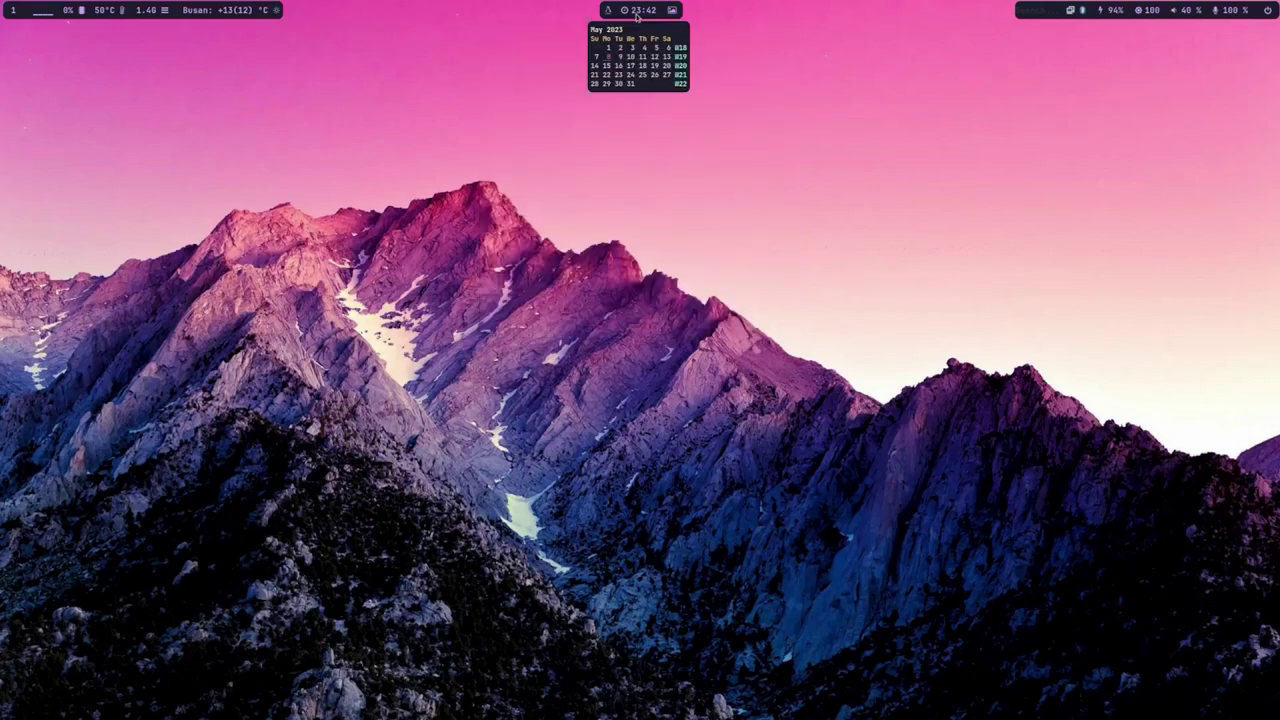
left_click(636, 15)
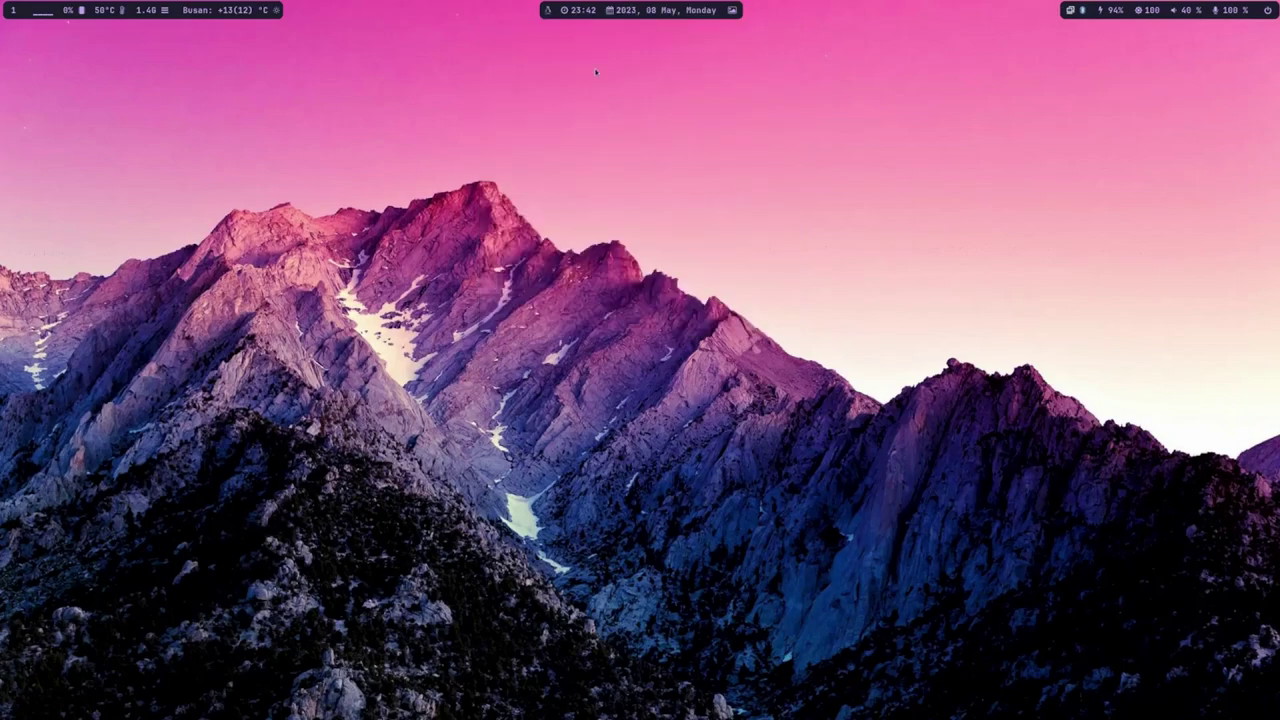
left_click(682, 14)
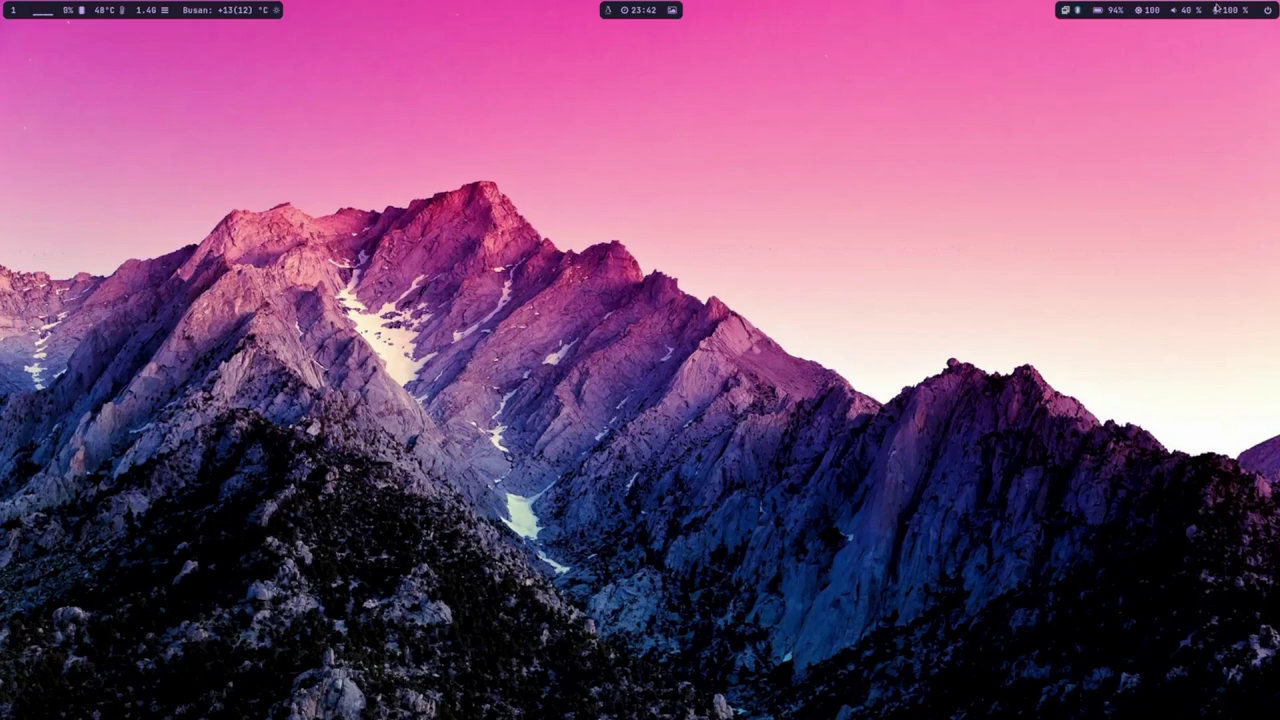
- Toggle the battery readout between remaining time and percentage several times, ending on the percentage
left_click(1117, 11)
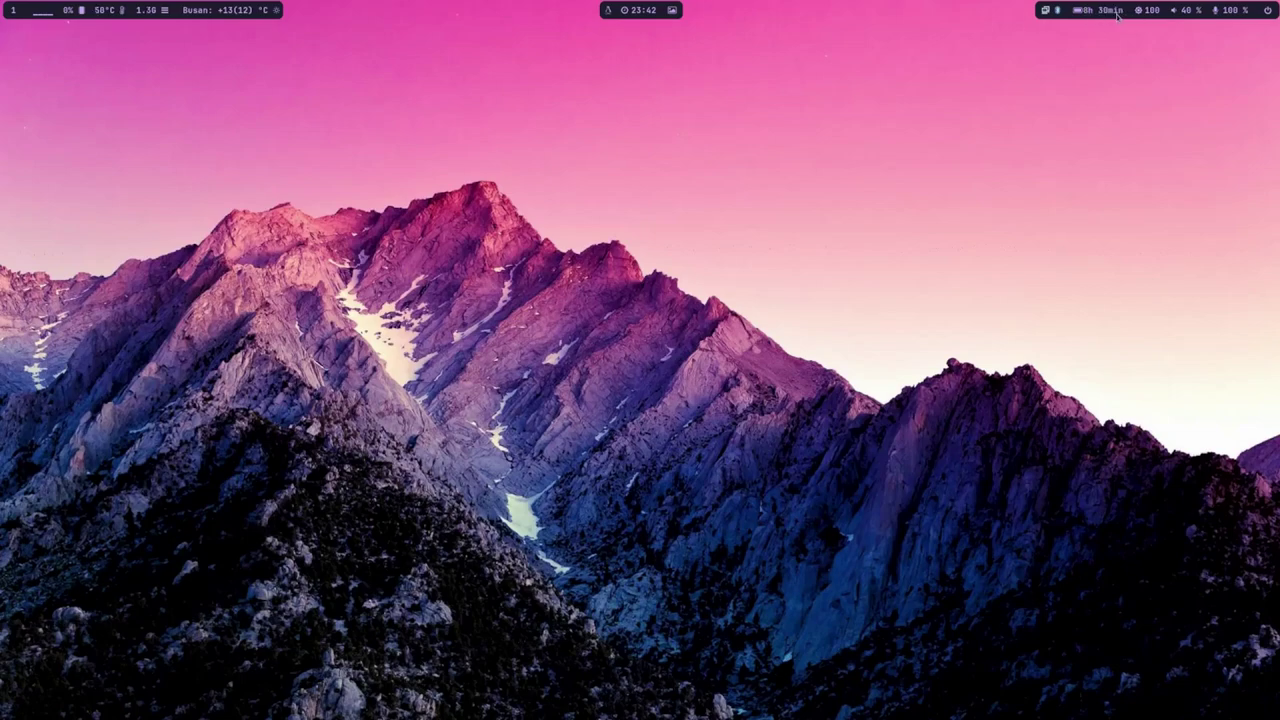
left_click(1117, 11)
left_click(1117, 11)
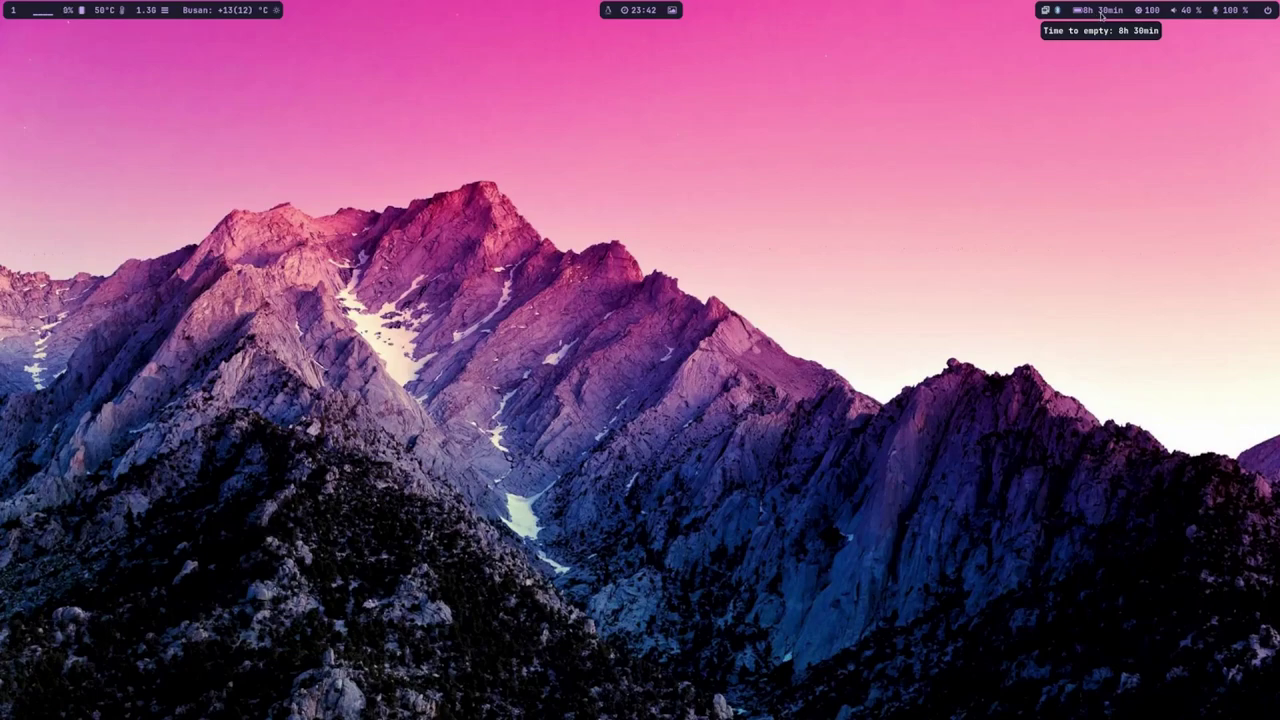
left_click(1101, 14)
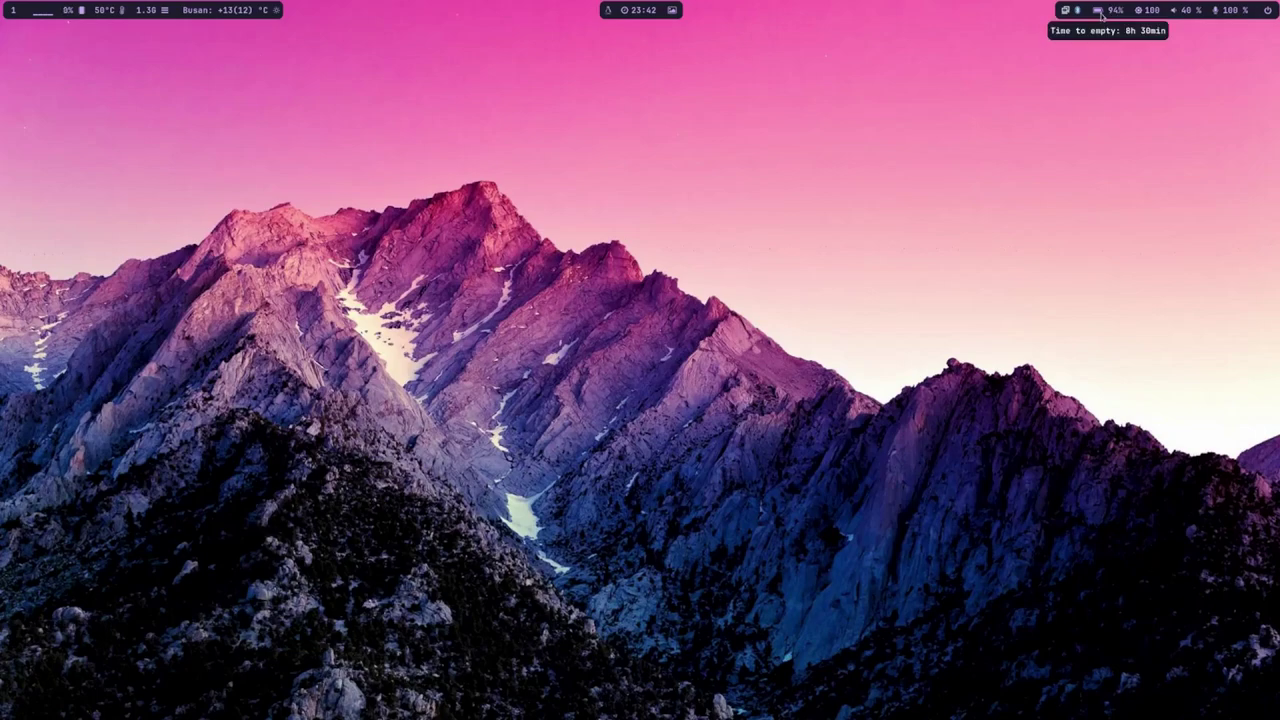
left_click(1113, 15)
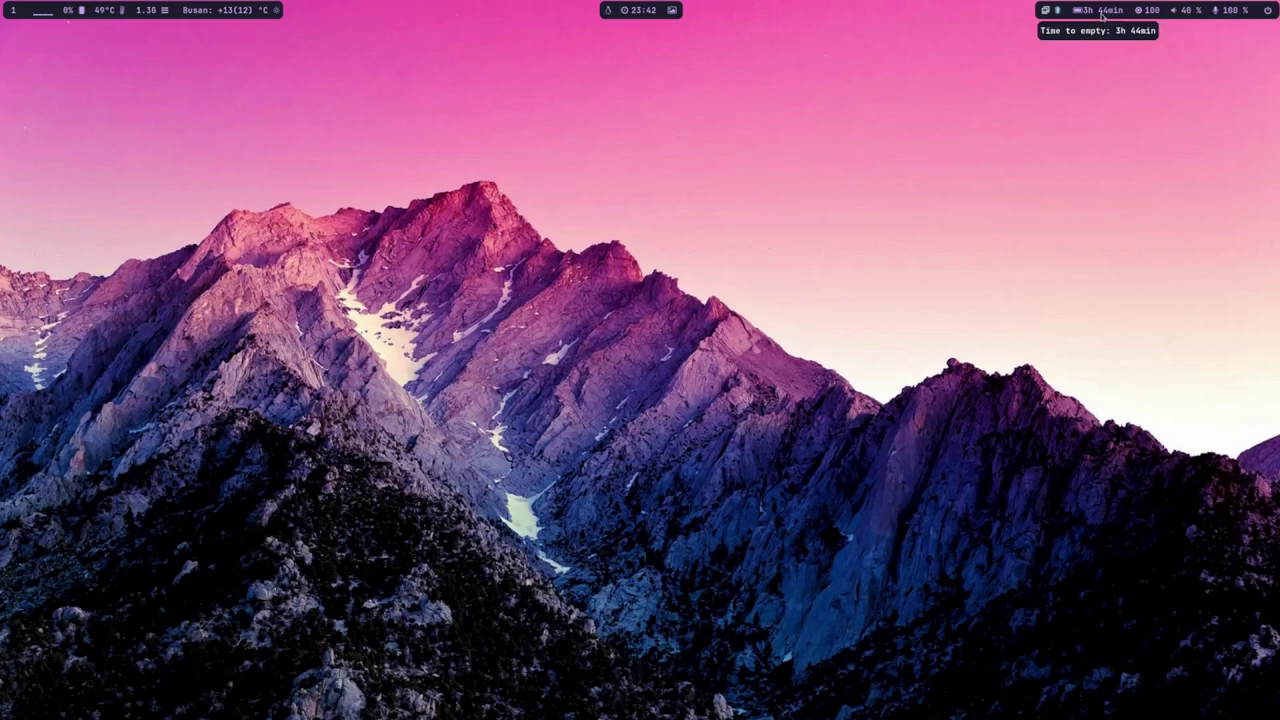
left_click(1101, 14)
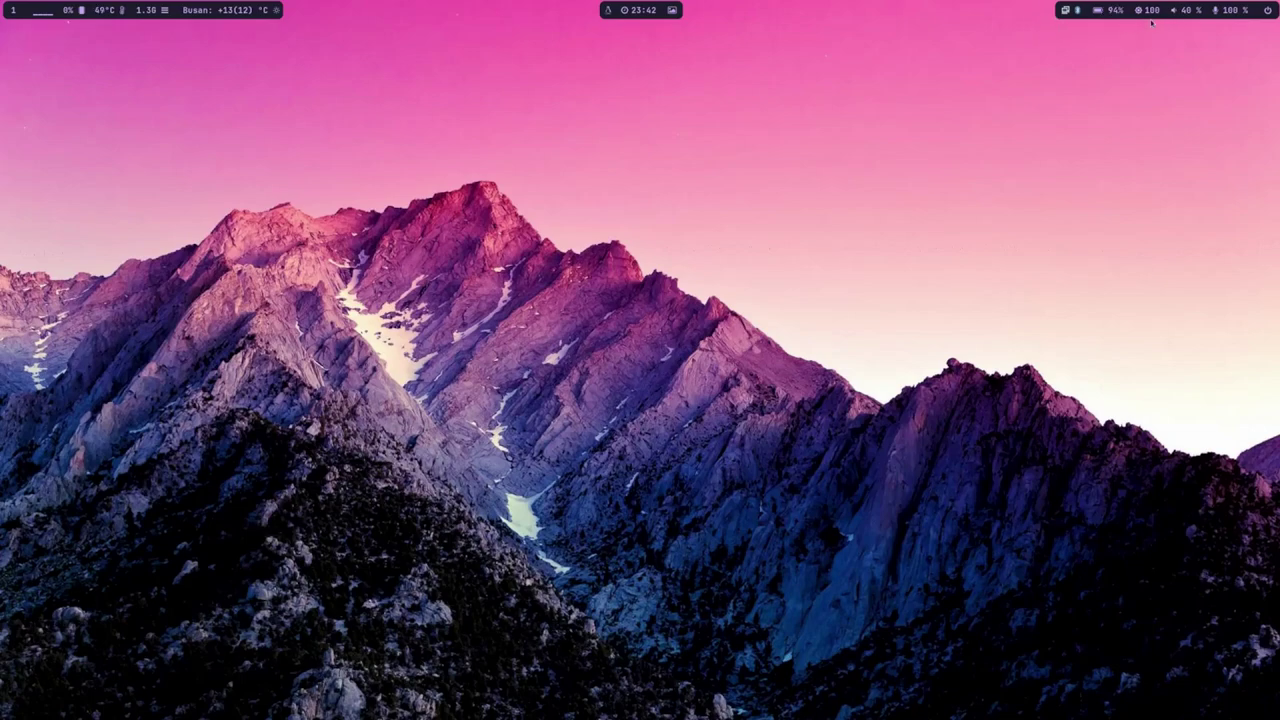
- Lower the screen brightness to 80 and restore it to 100, and repeat with a larger drop to about 41
scroll(1146, 14, "down", 4)
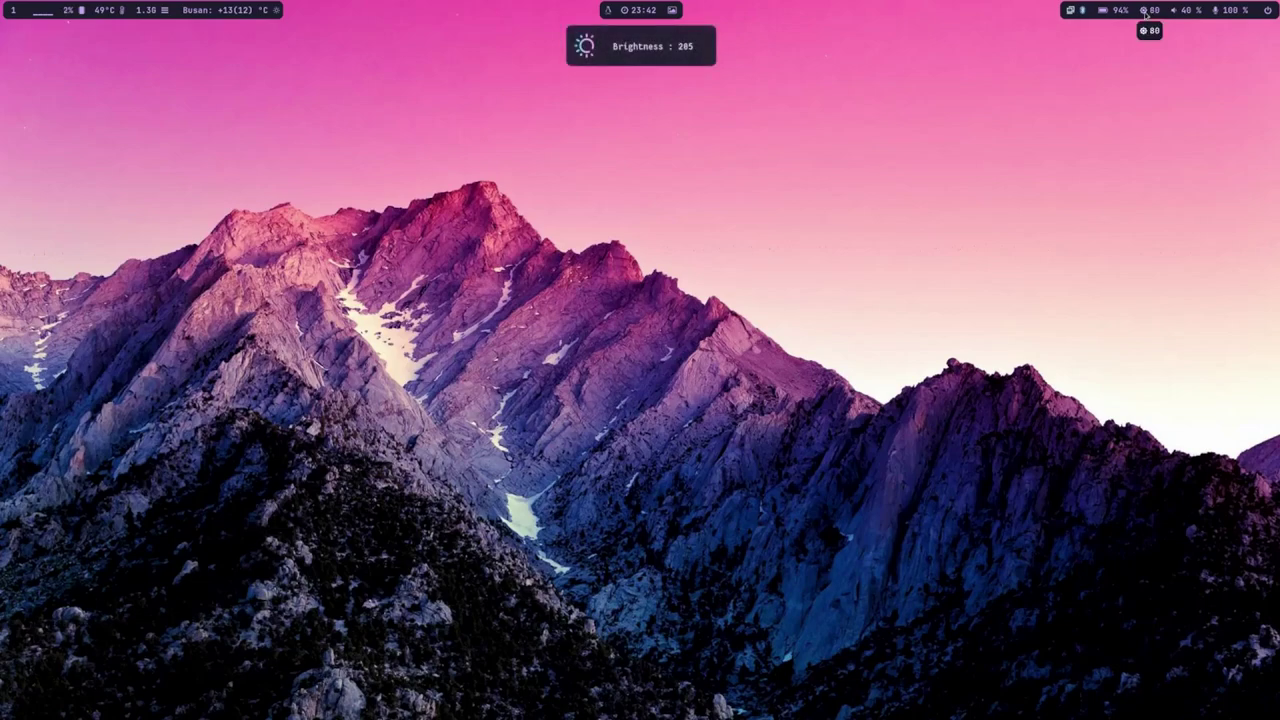
scroll(1146, 14, "up", 4)
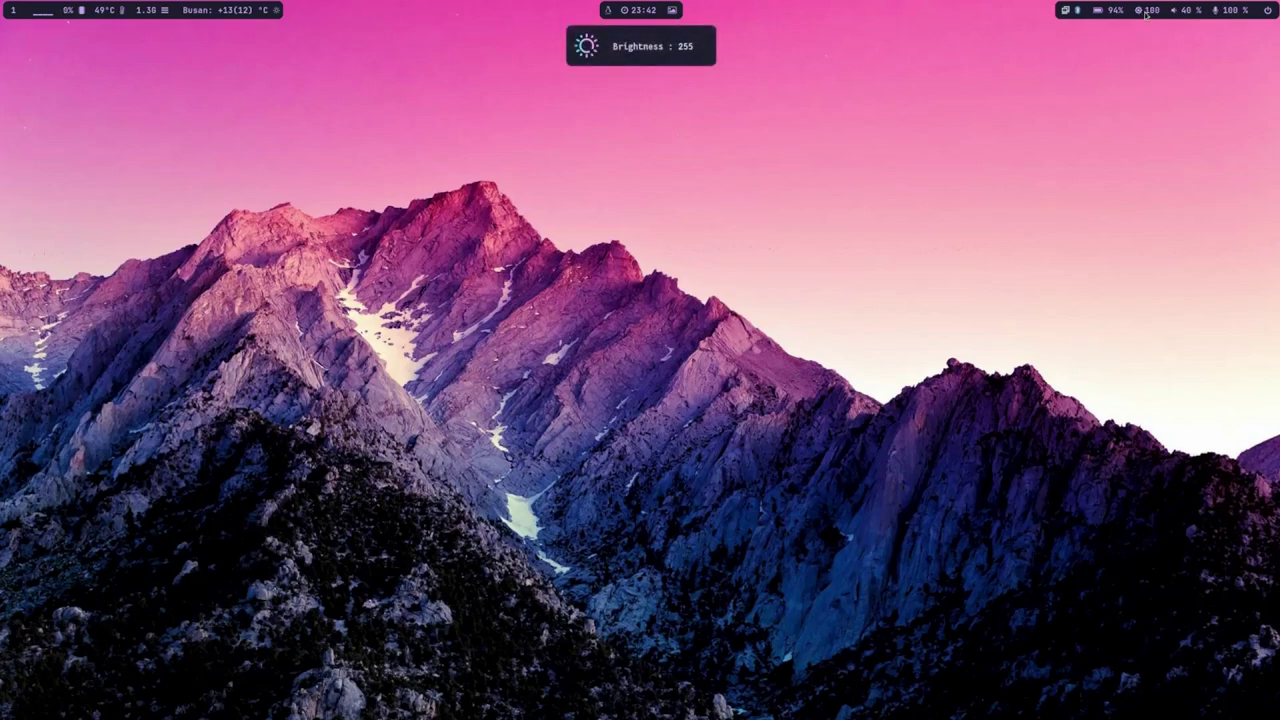
scroll(1146, 14, "down", 12)
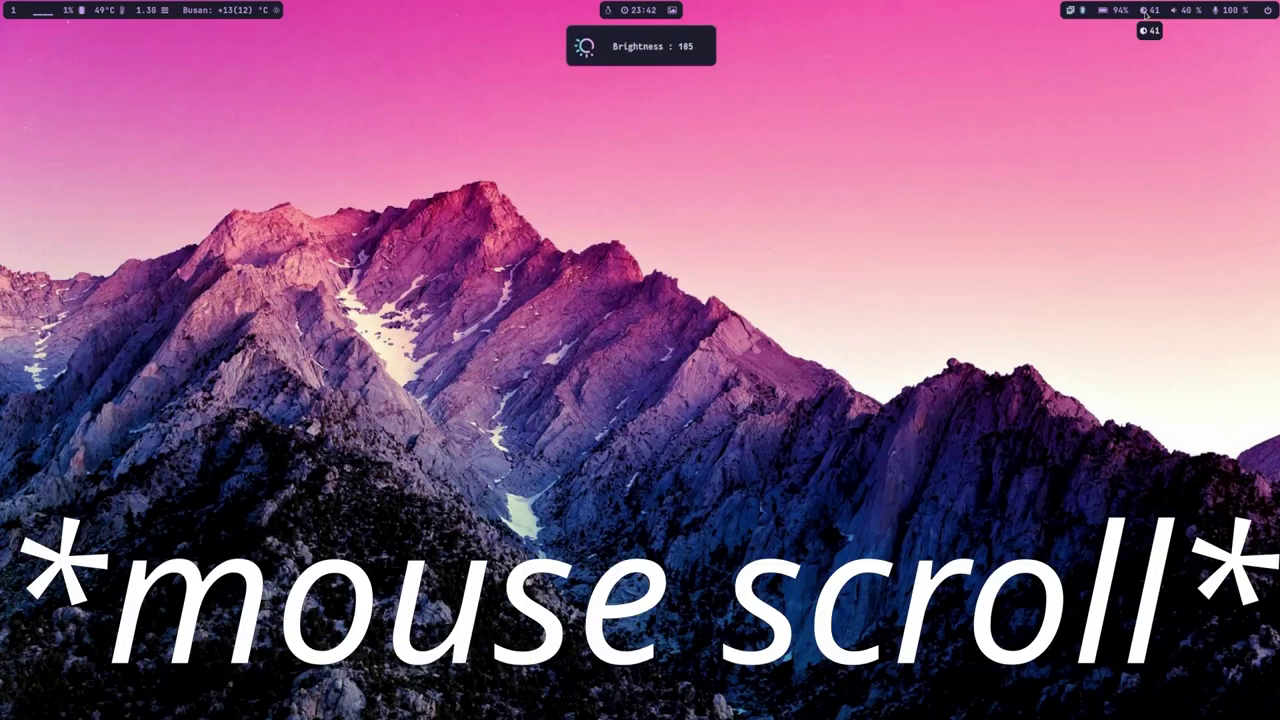
scroll(1146, 12, "up", 12)
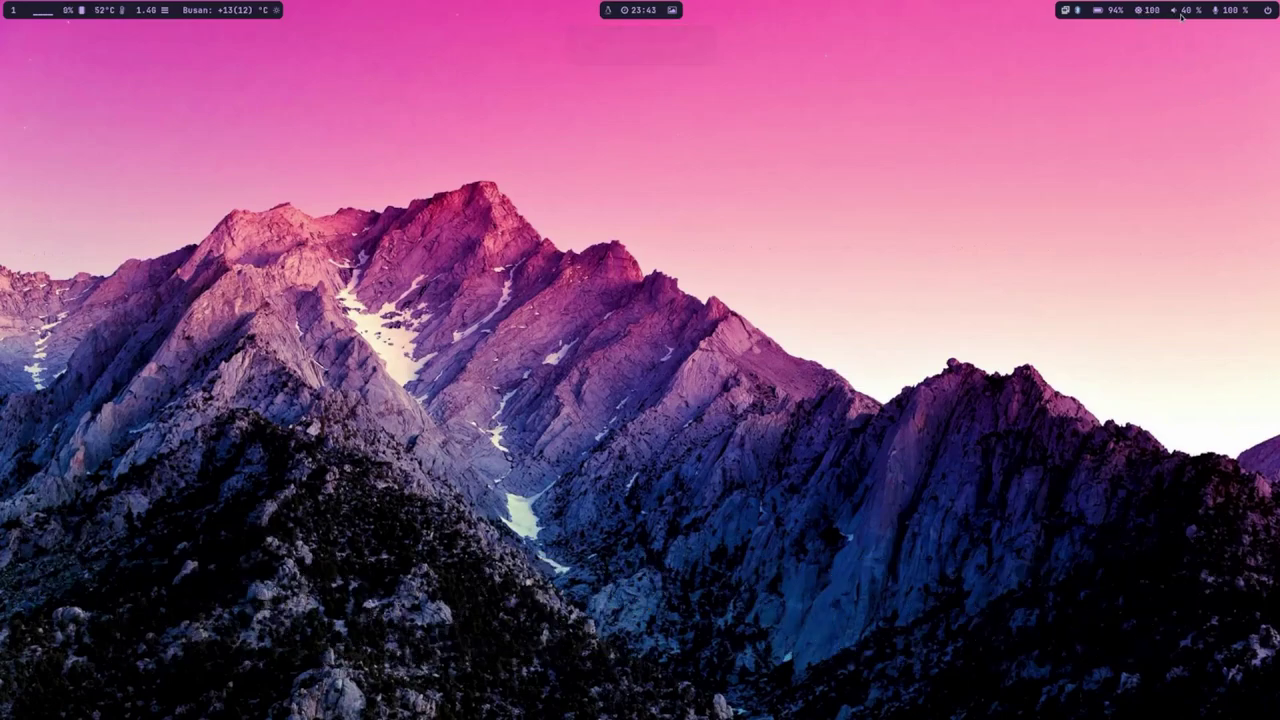
- Turn the speaker volume down and raise it to 75%, and lower the microphone level and restore it to 100%
scroll(1180, 12, "down", 4)
scroll(1182, 13, "up", 7)
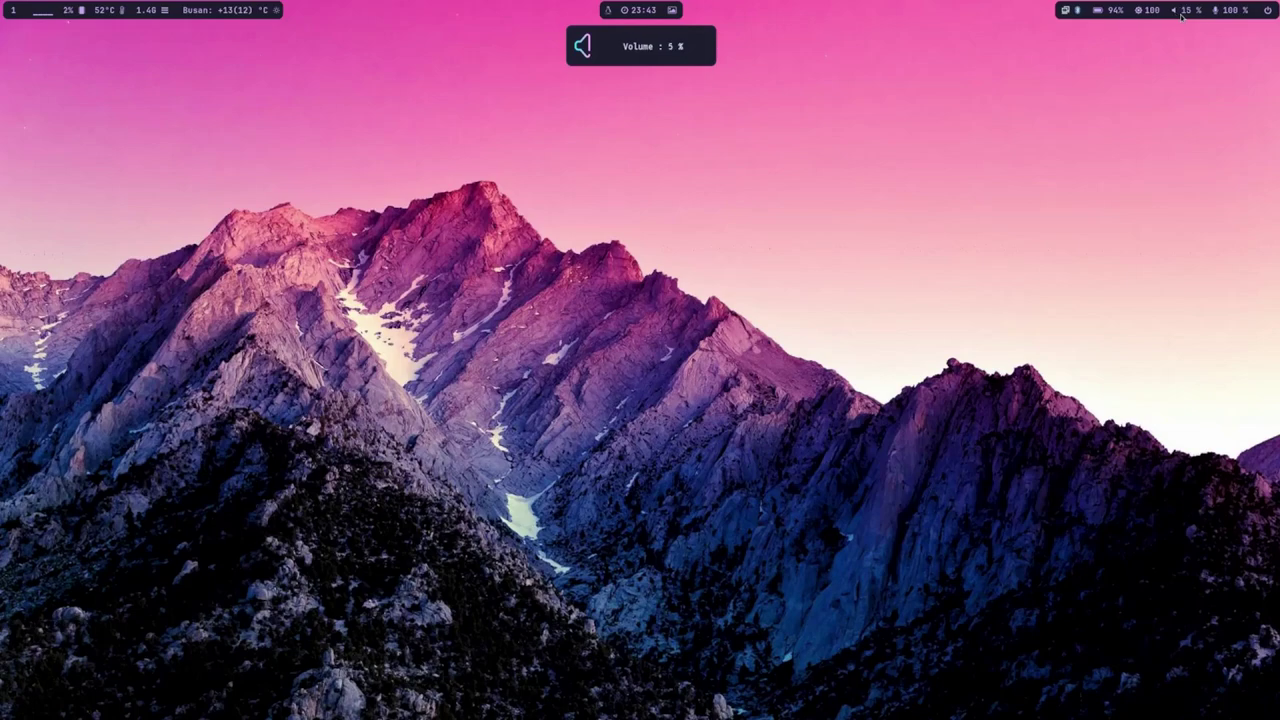
scroll(1184, 13, "up", 4)
scroll(1215, 12, "down", 5)
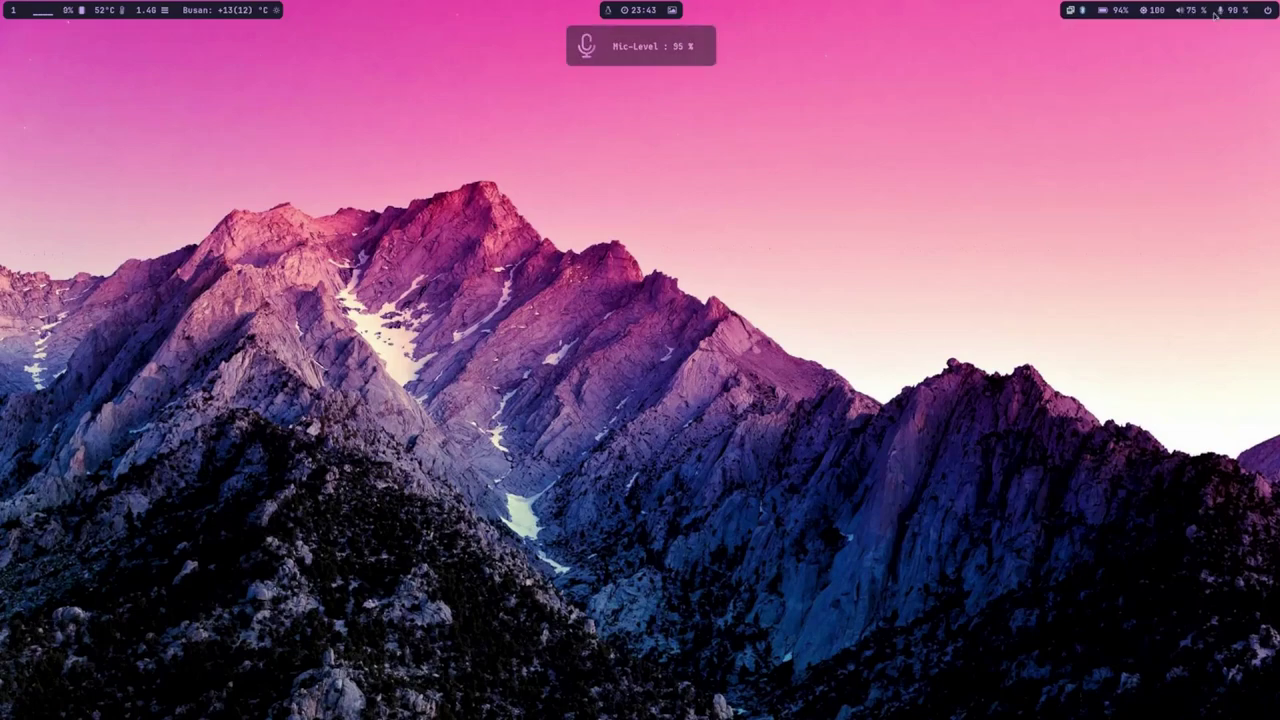
scroll(1215, 12, "up", 5)
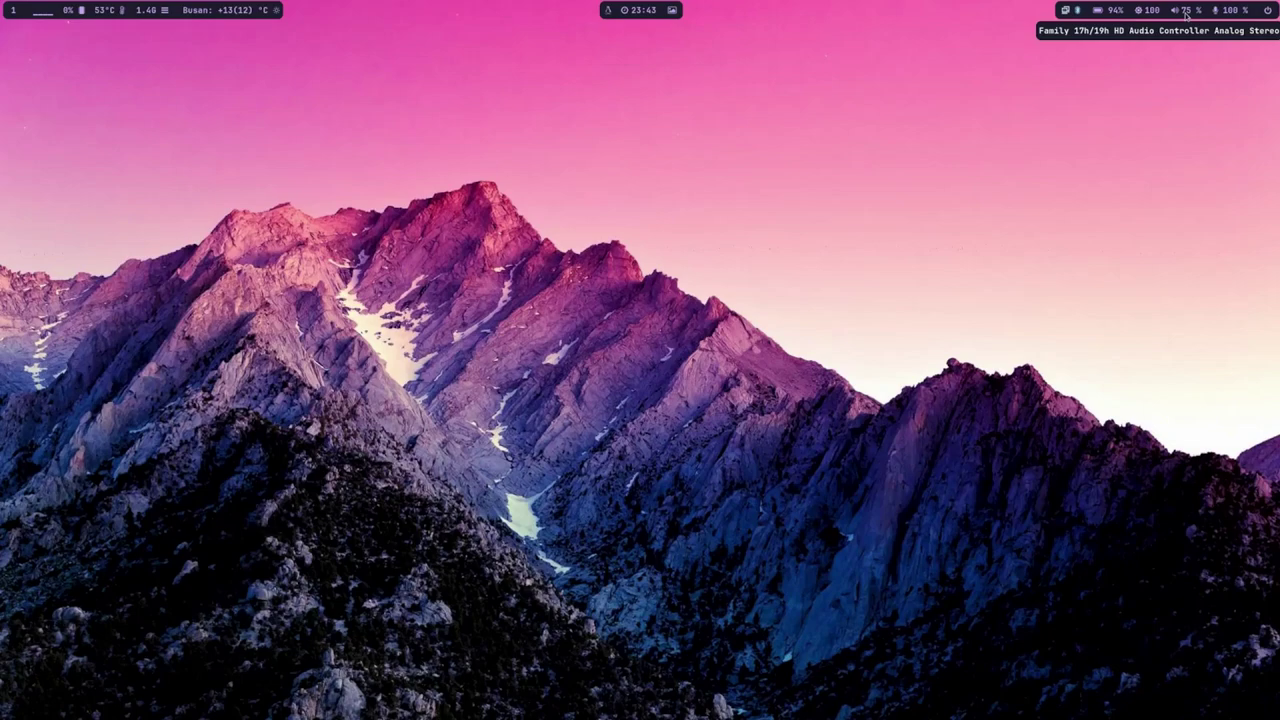
- Toggle mute on and off for the speaker and the microphone from their status bar modules
left_click(1186, 12)
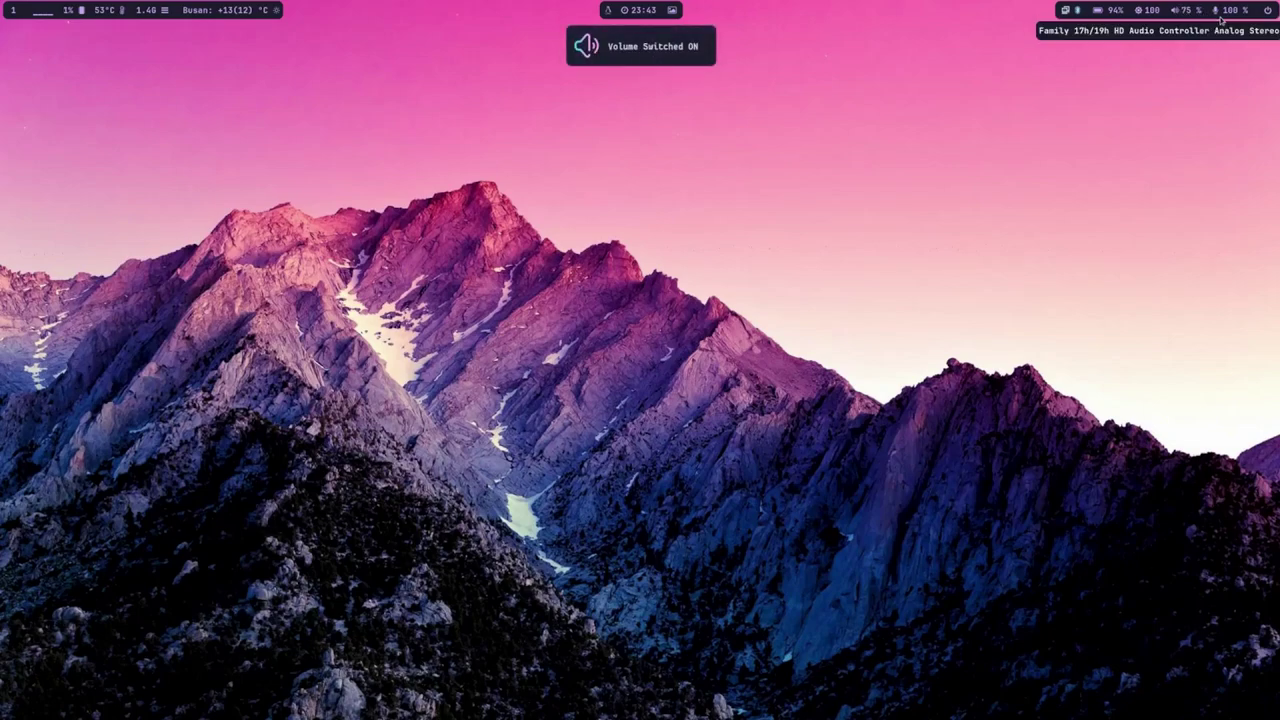
left_click(1220, 17)
left_click(1244, 14)
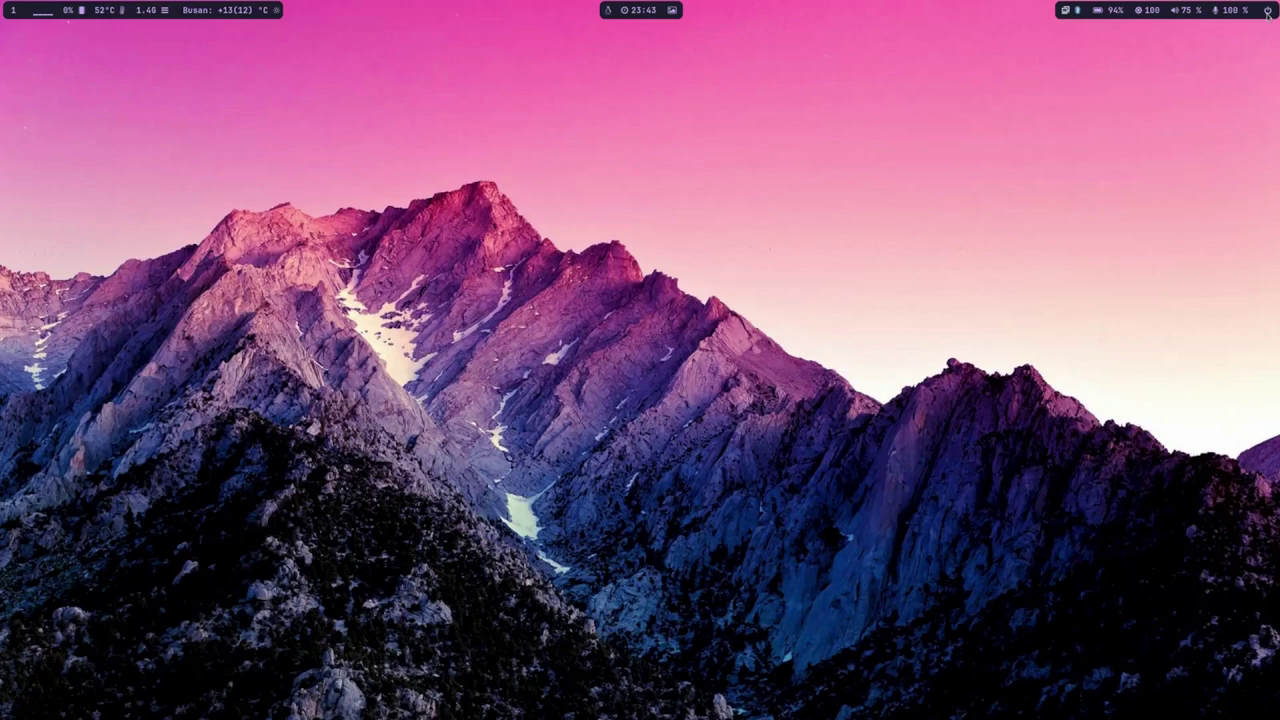
- Bring up the power menu to view the logout, reboot, shutdown, hibernate, lock and suspend options, and close it
left_click(1267, 13)
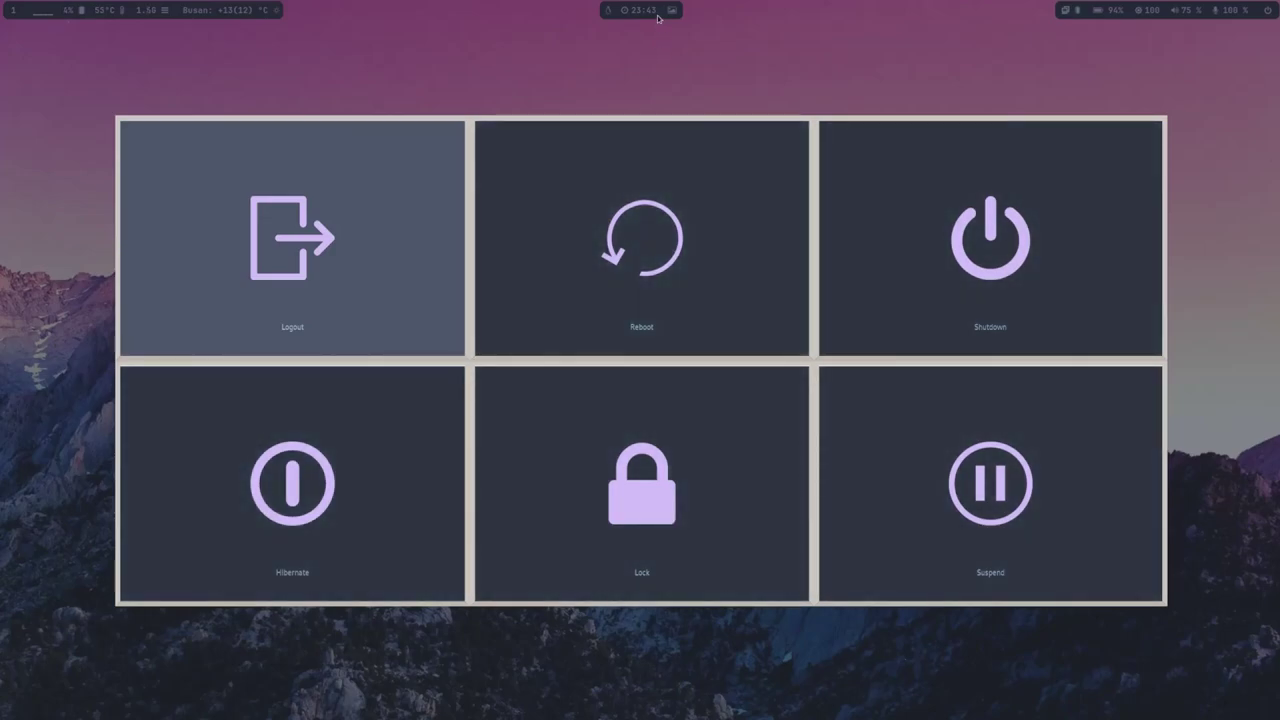
left_click(645, 56)
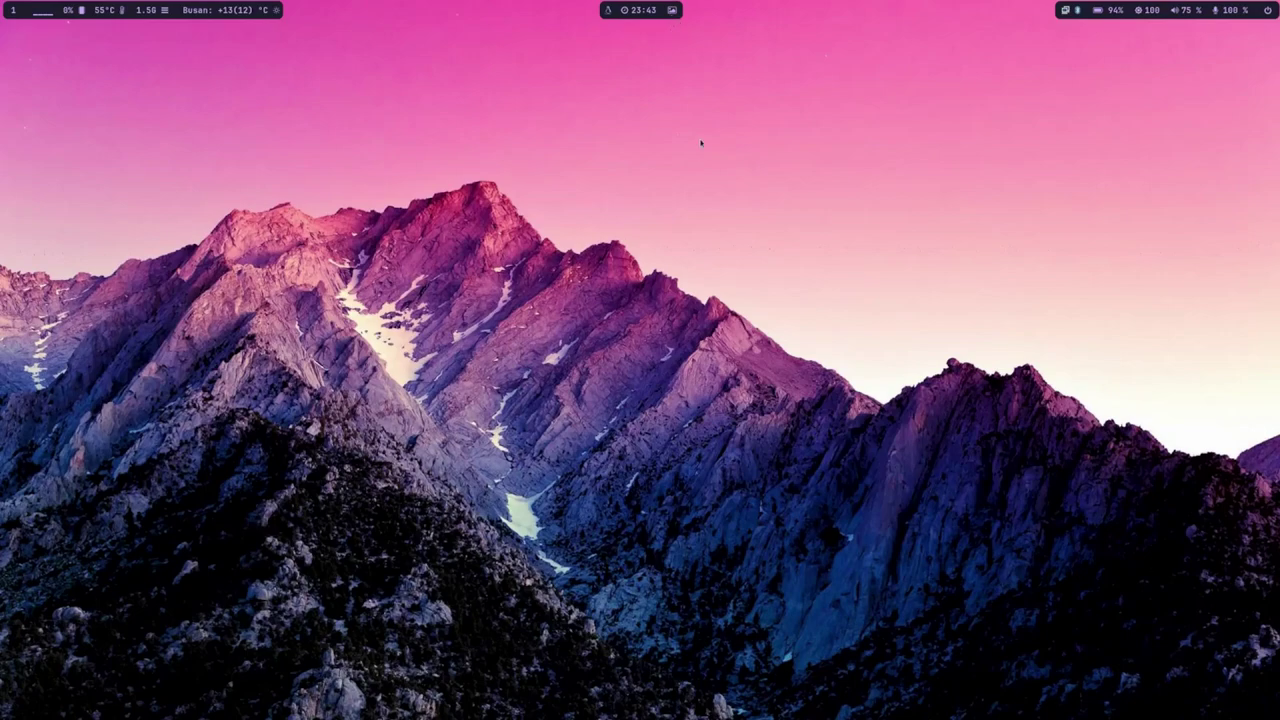
- Apply the cityscape live wallpaper, and choose random from the live wallpaper list
left_click(673, 12)
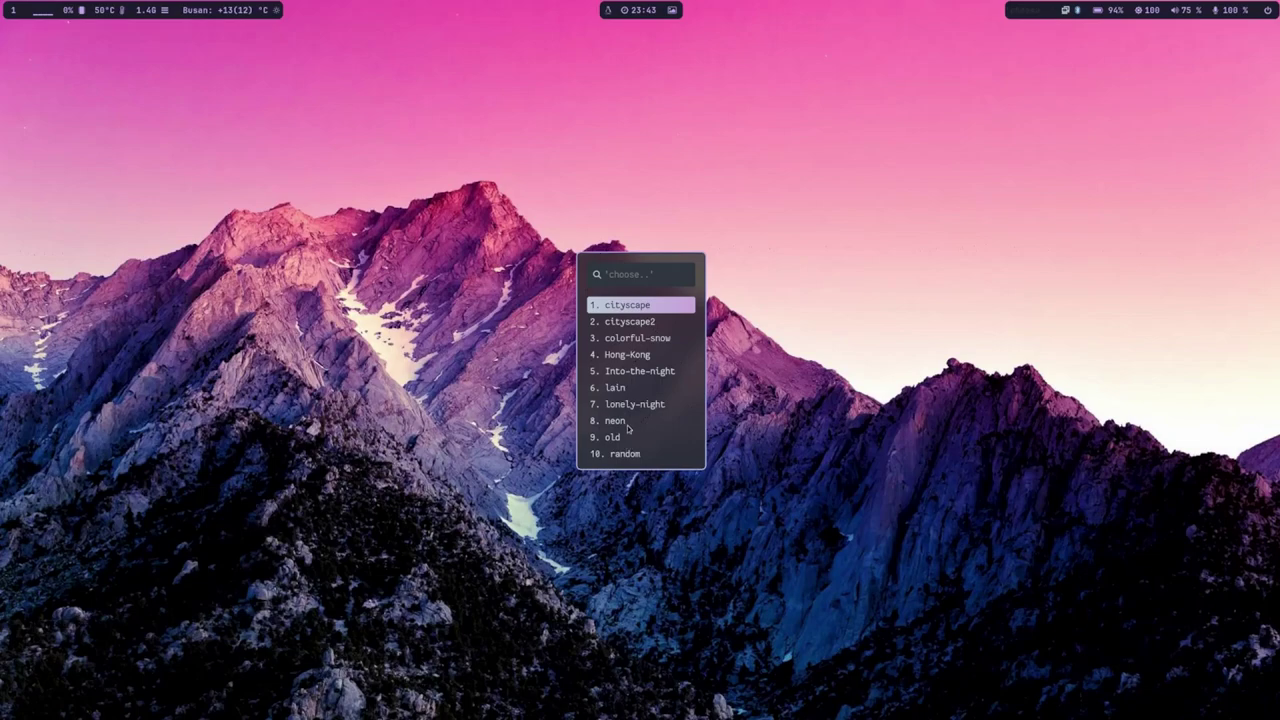
key("Return")
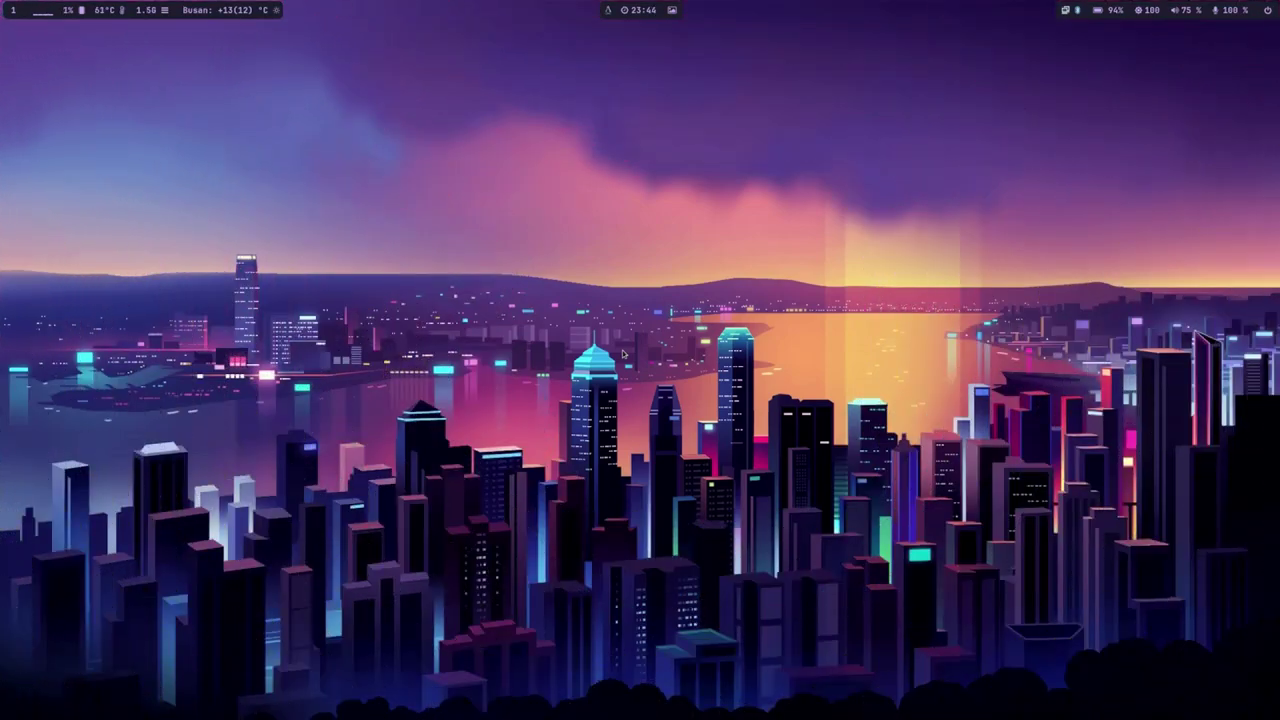
left_click(672, 14)
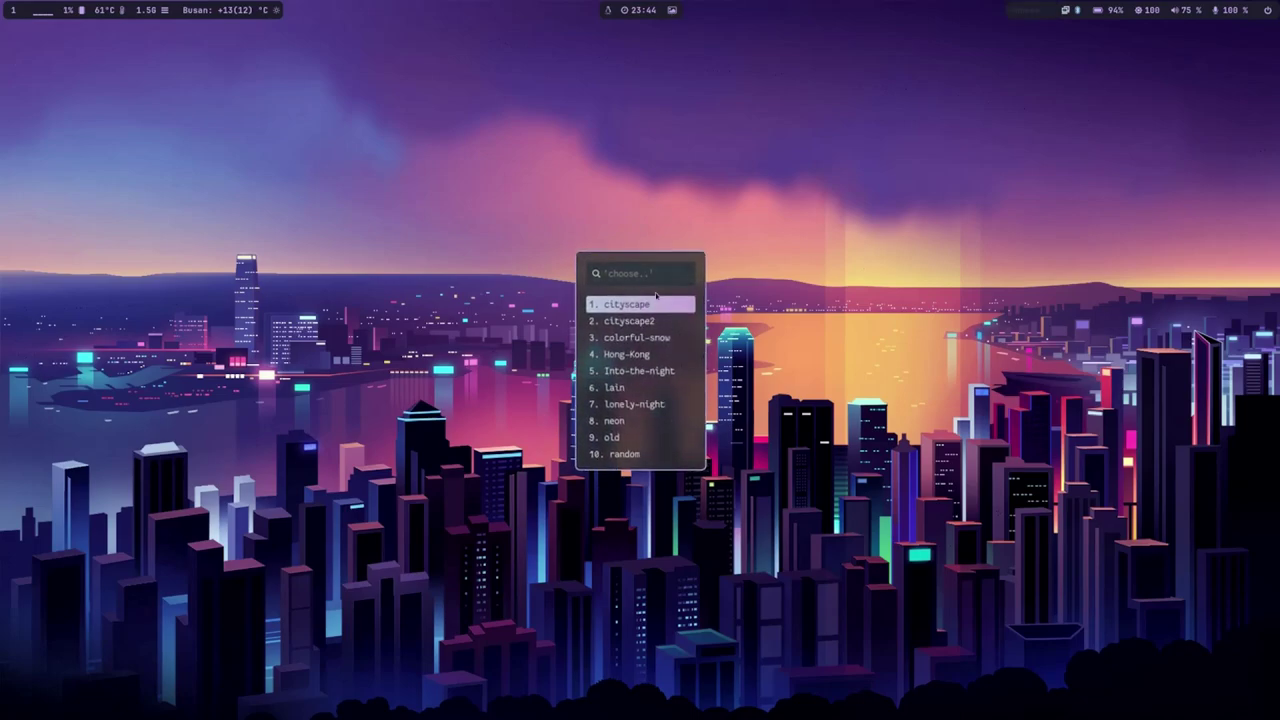
left_click(636, 455)
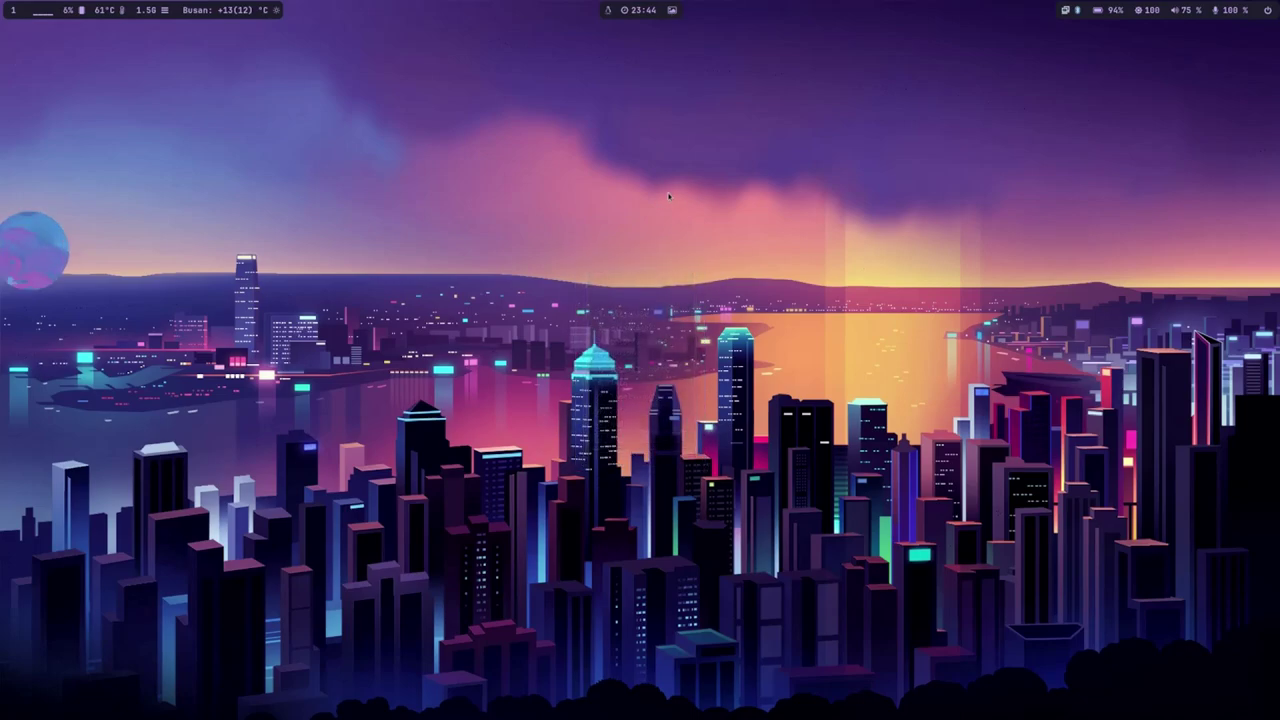
- Switch the wallpaper from the status bar until the snowy mountain range under a pink sky is set
left_click(673, 12)
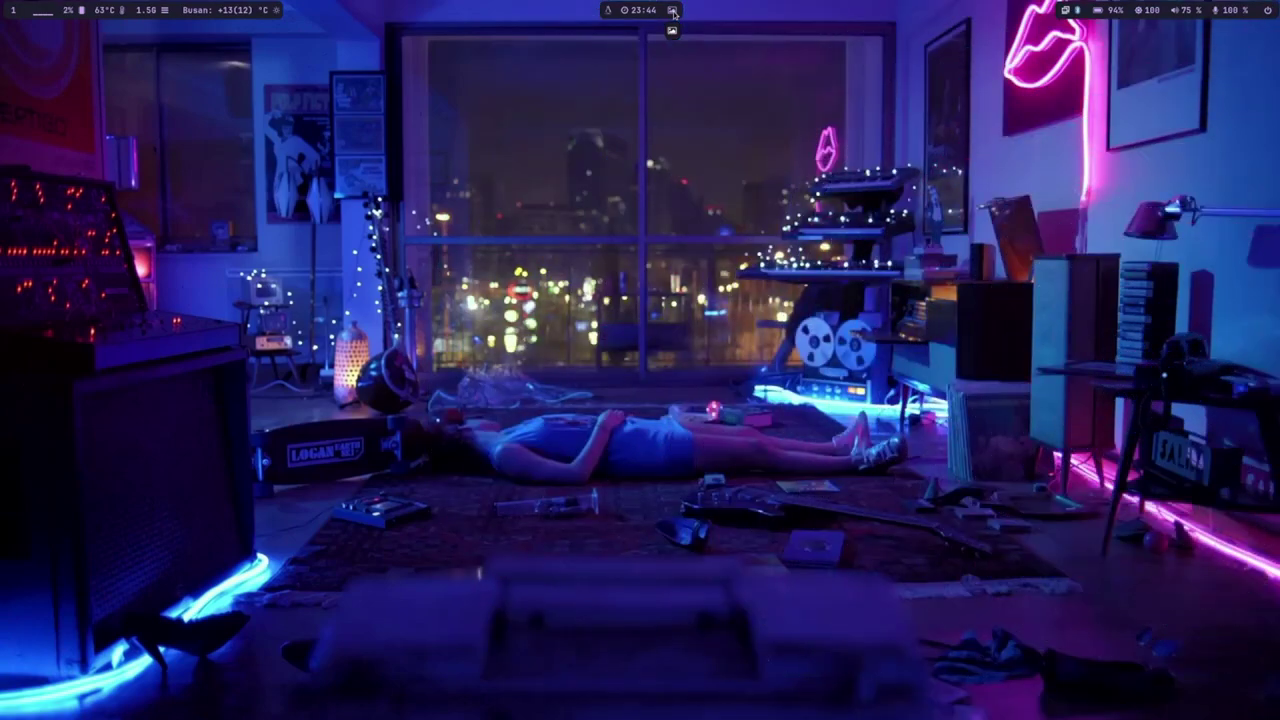
left_click(673, 12)
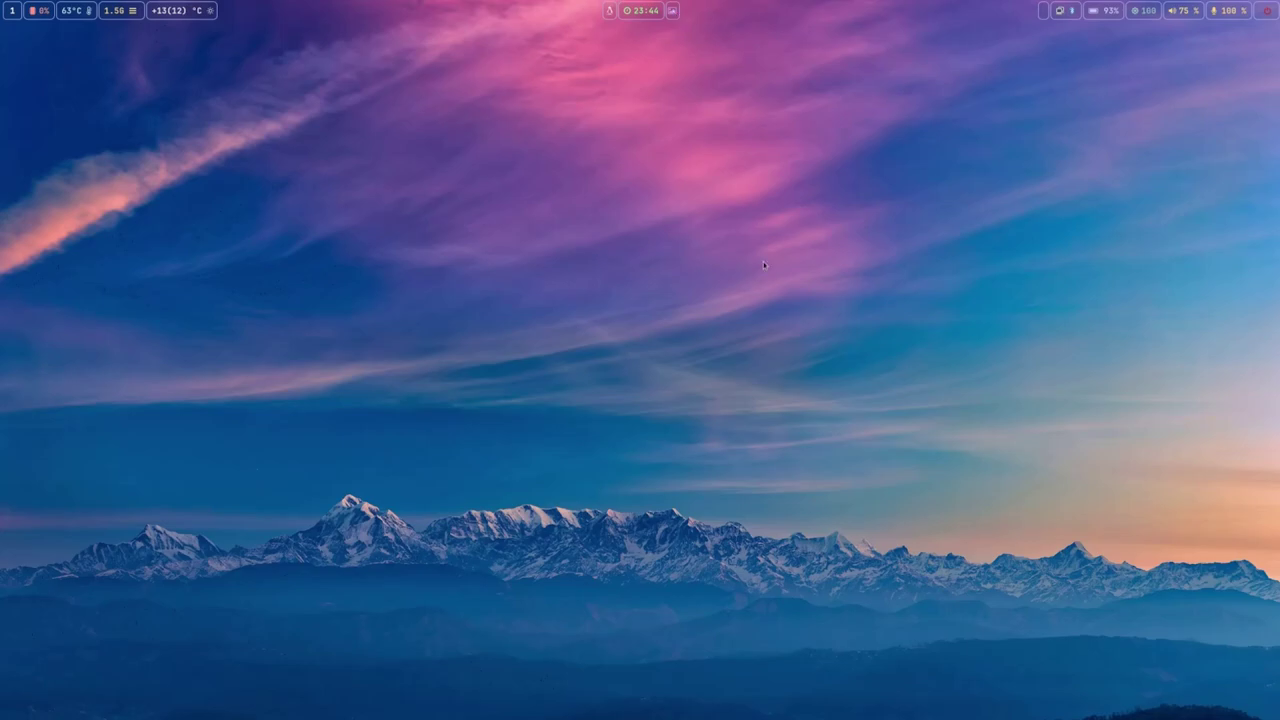
- Cycle the status bar through its outlined, transparent and colourful styles, ending on the dark one
left_click(677, 18)
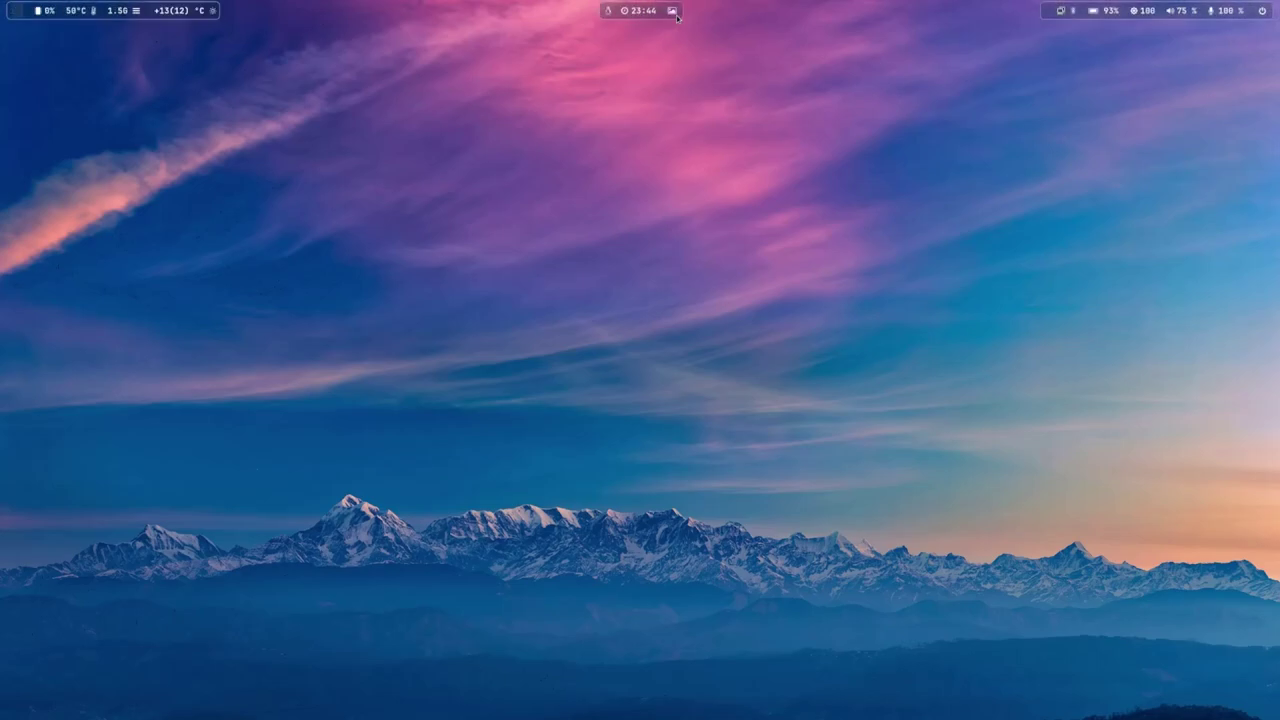
left_click(677, 18)
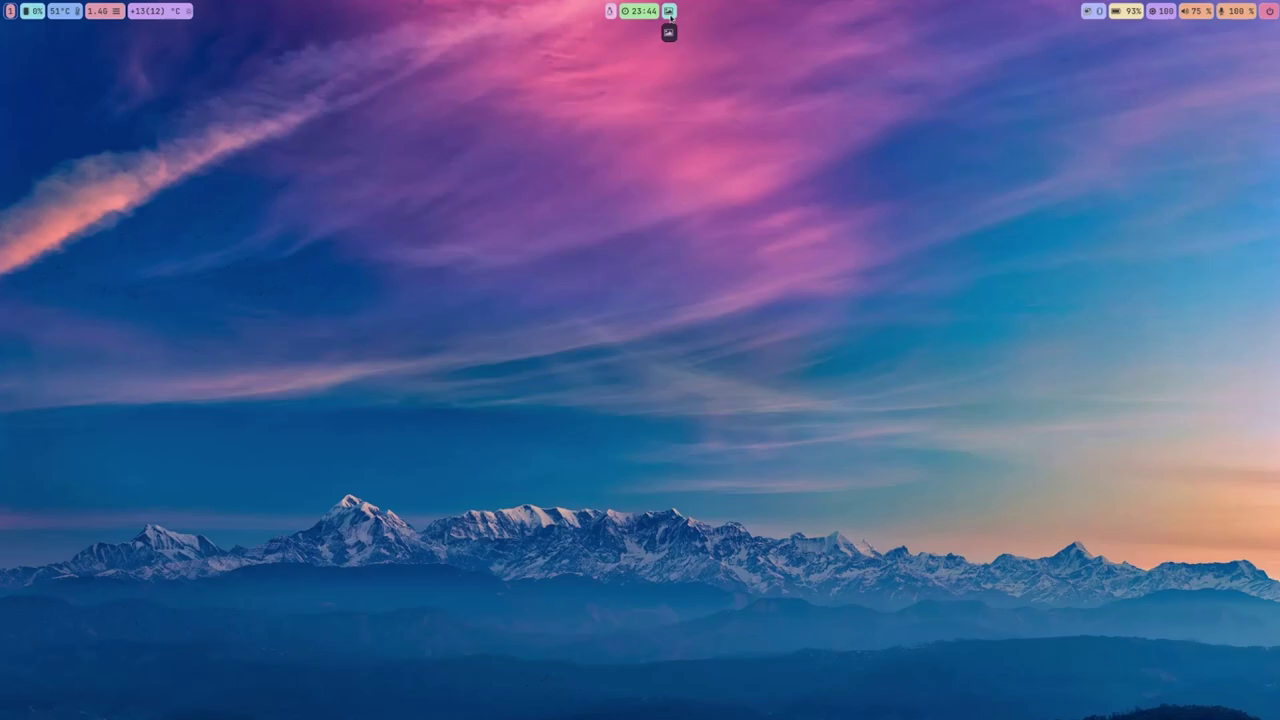
left_click(669, 12)
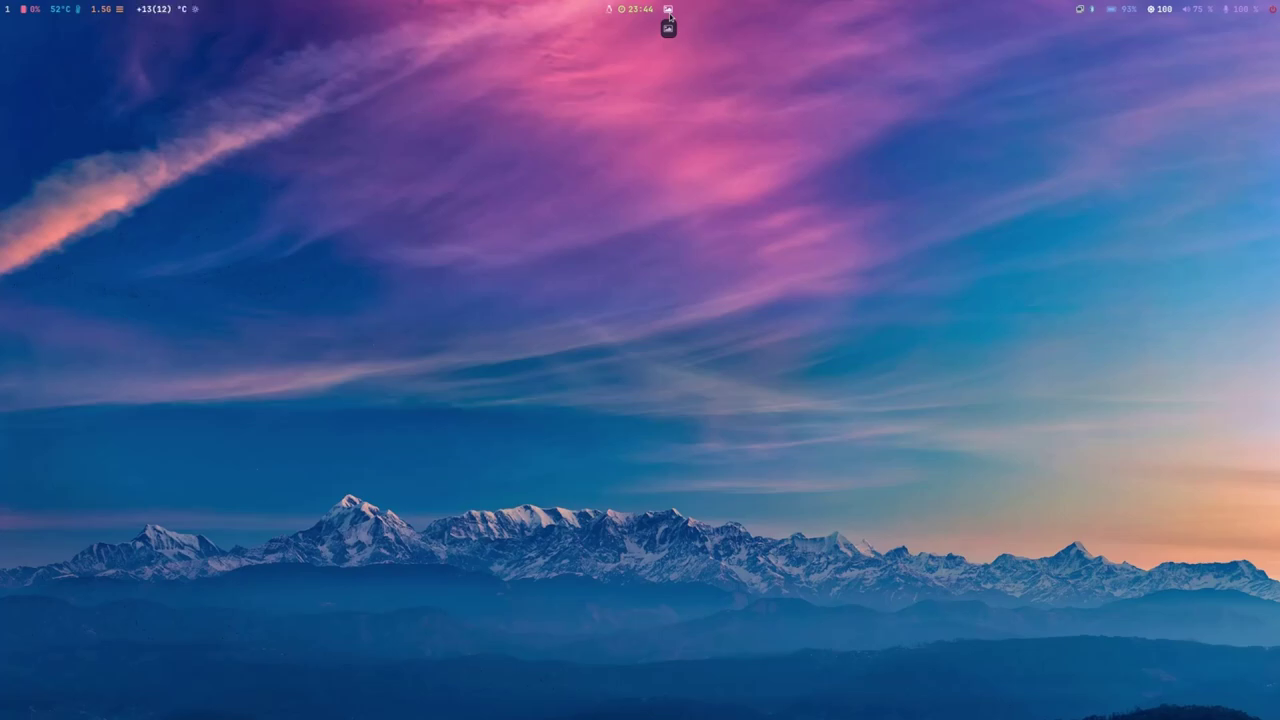
left_click(669, 14)
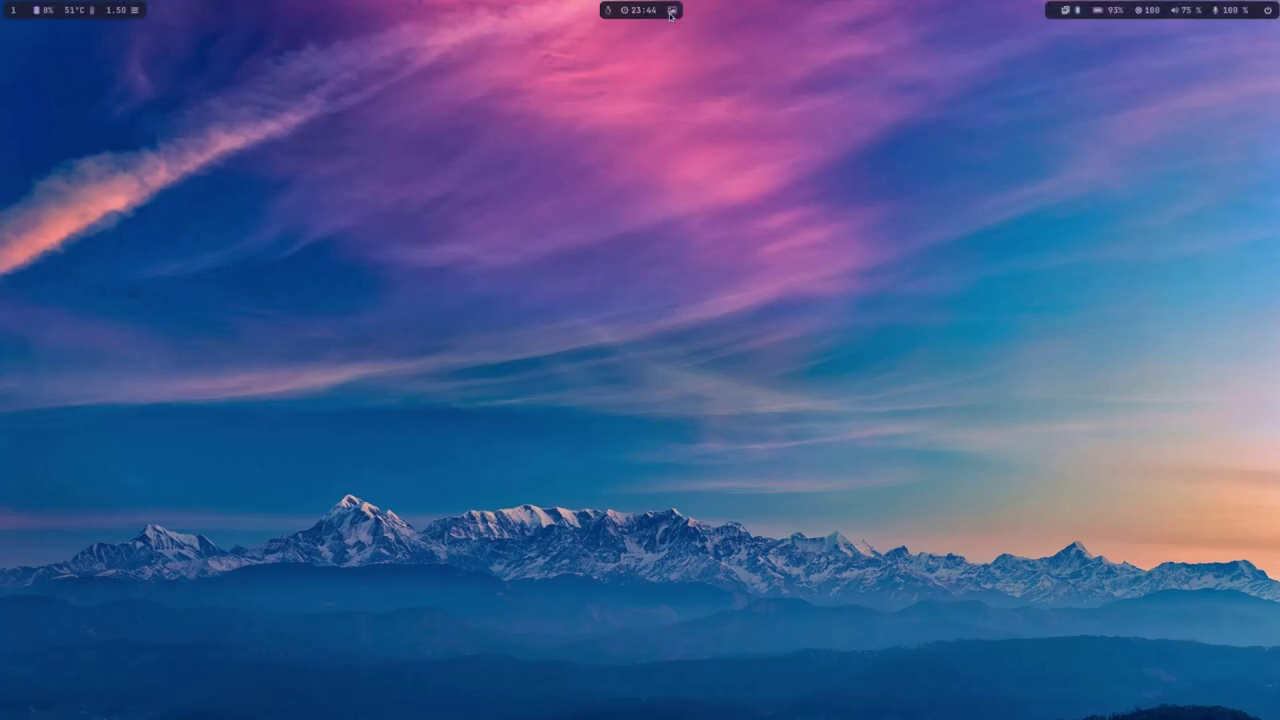
left_click(673, 14)
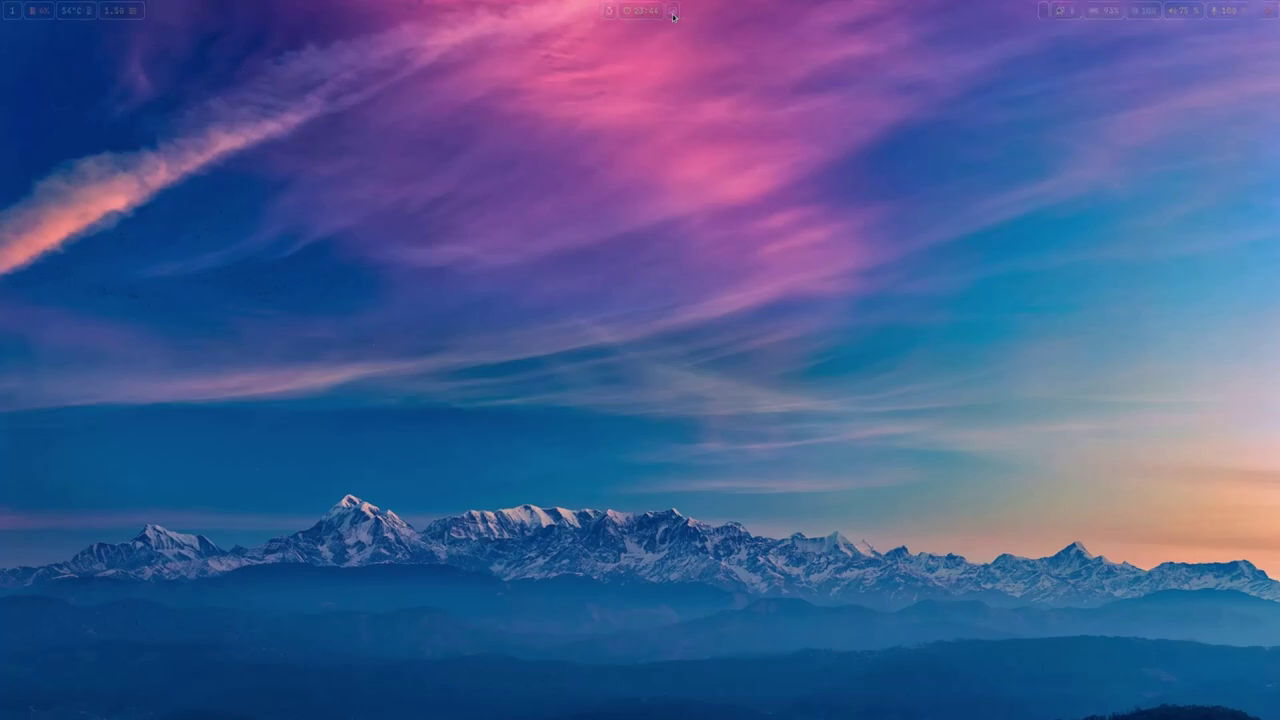
left_click(673, 14)
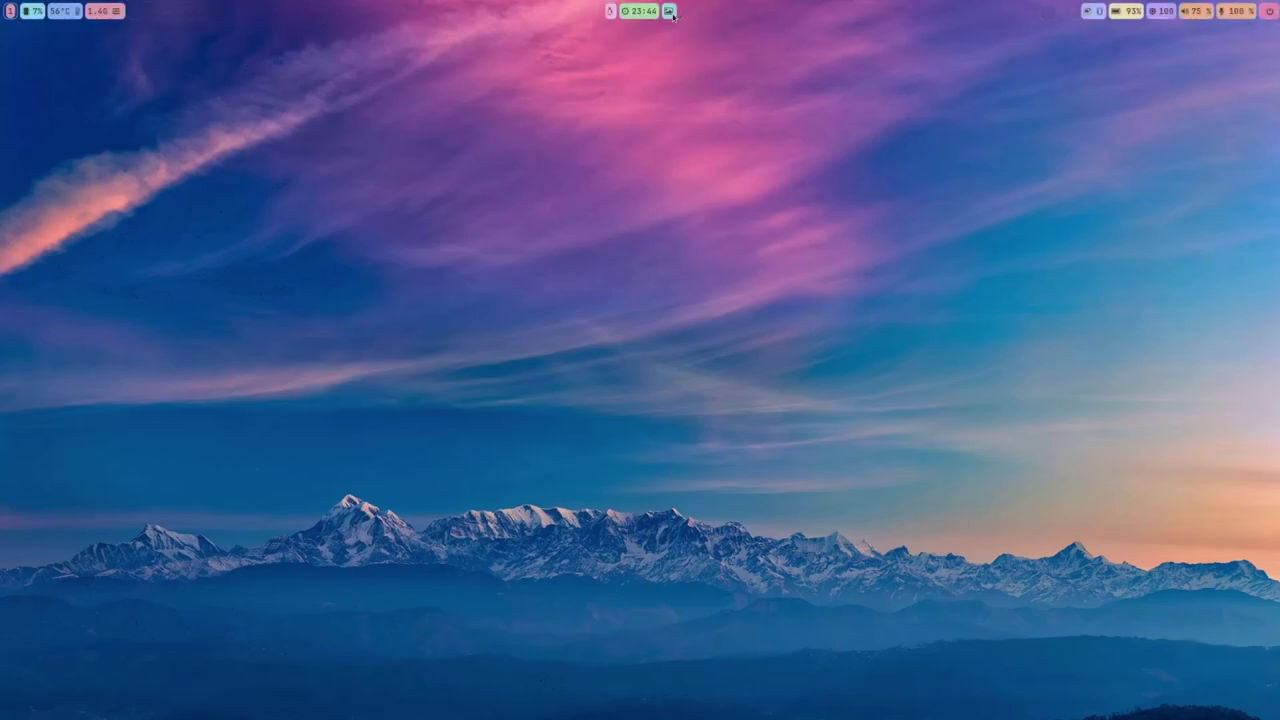
left_click(673, 14)
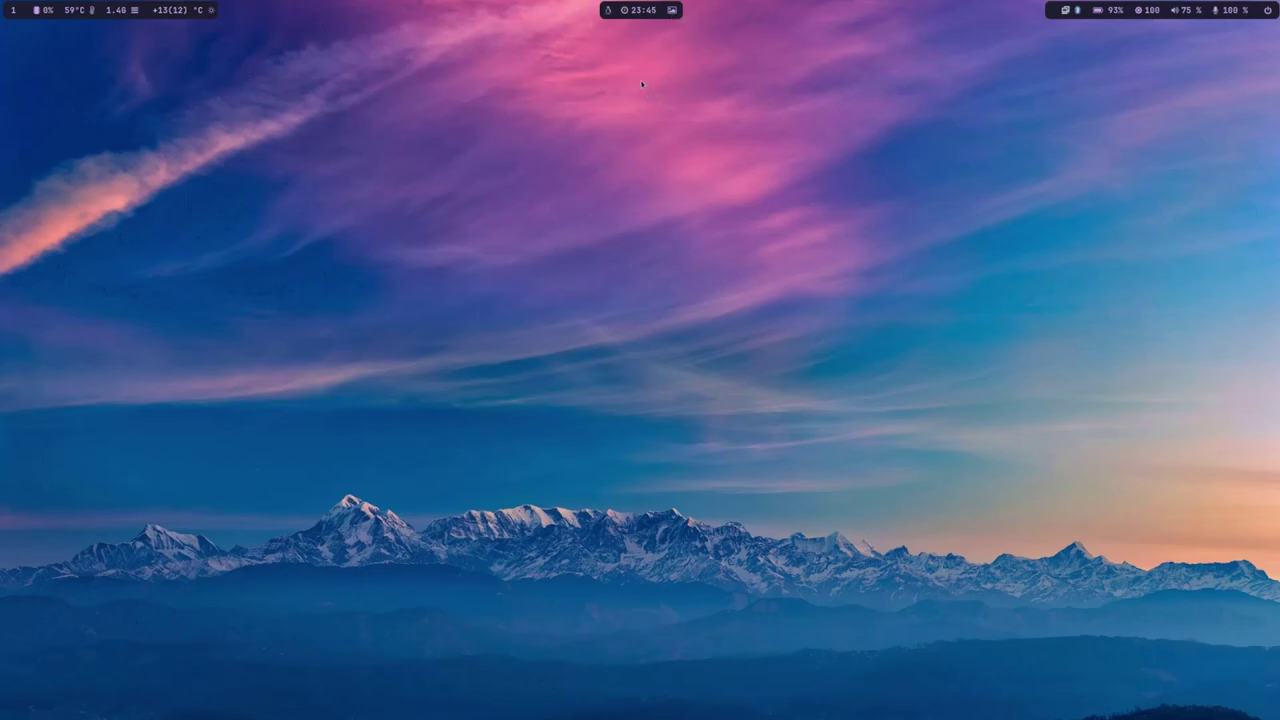
- Change the panel layout to plasma-style from the layout chooser
left_click(608, 12)
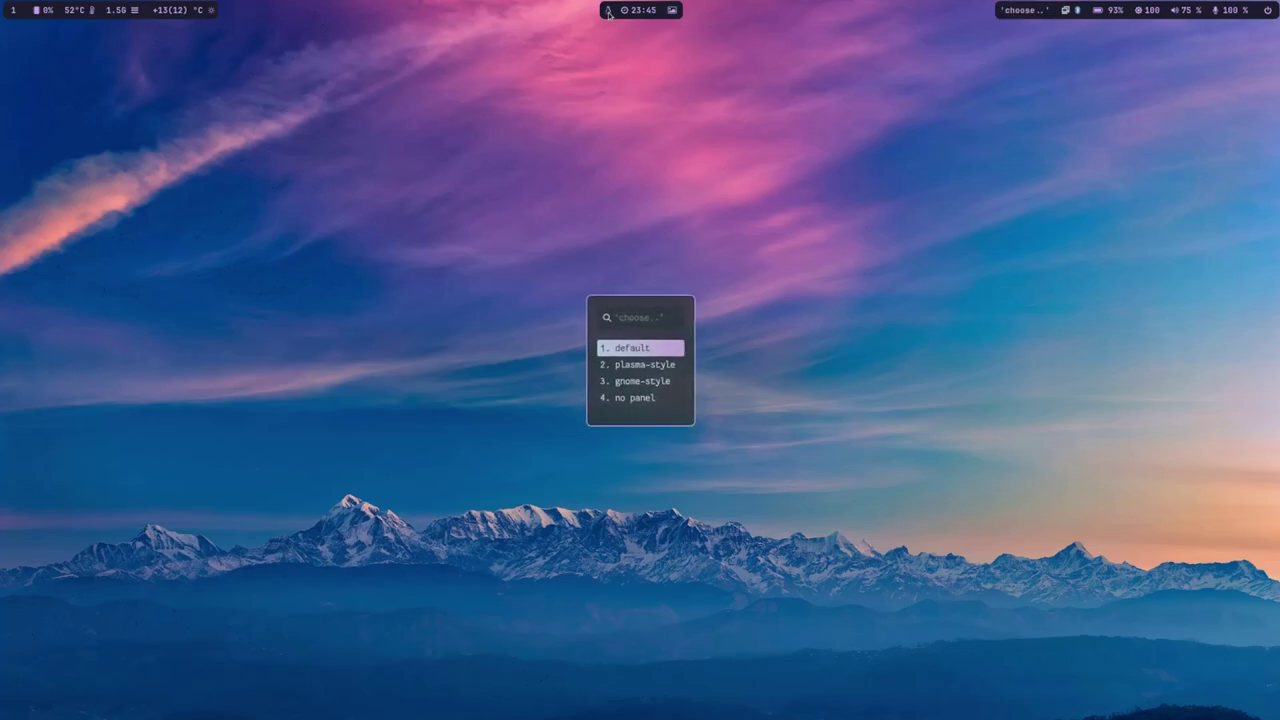
double_click(650, 367)
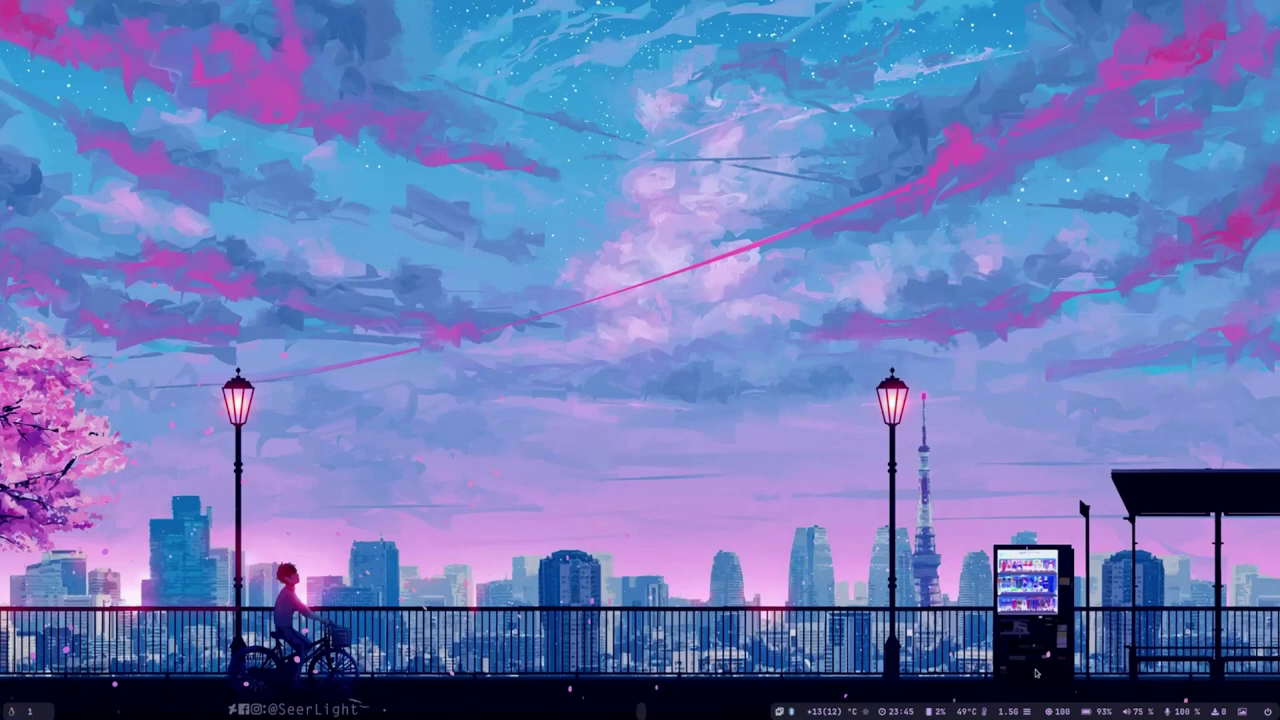
- Open the application launcher in the plasma-style panel, browse the installed programs and close it
left_click(12, 710)
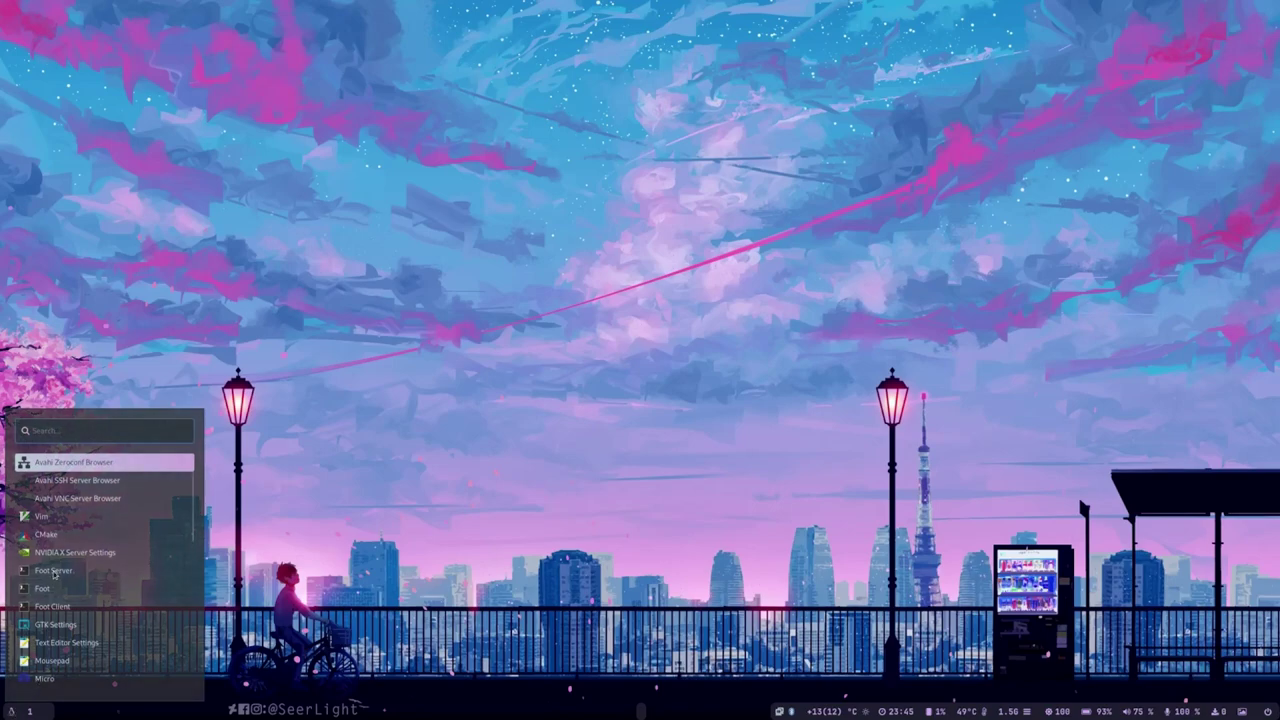
scroll(76, 555, "down", 2)
scroll(76, 555, "up", 2)
left_click(13, 711)
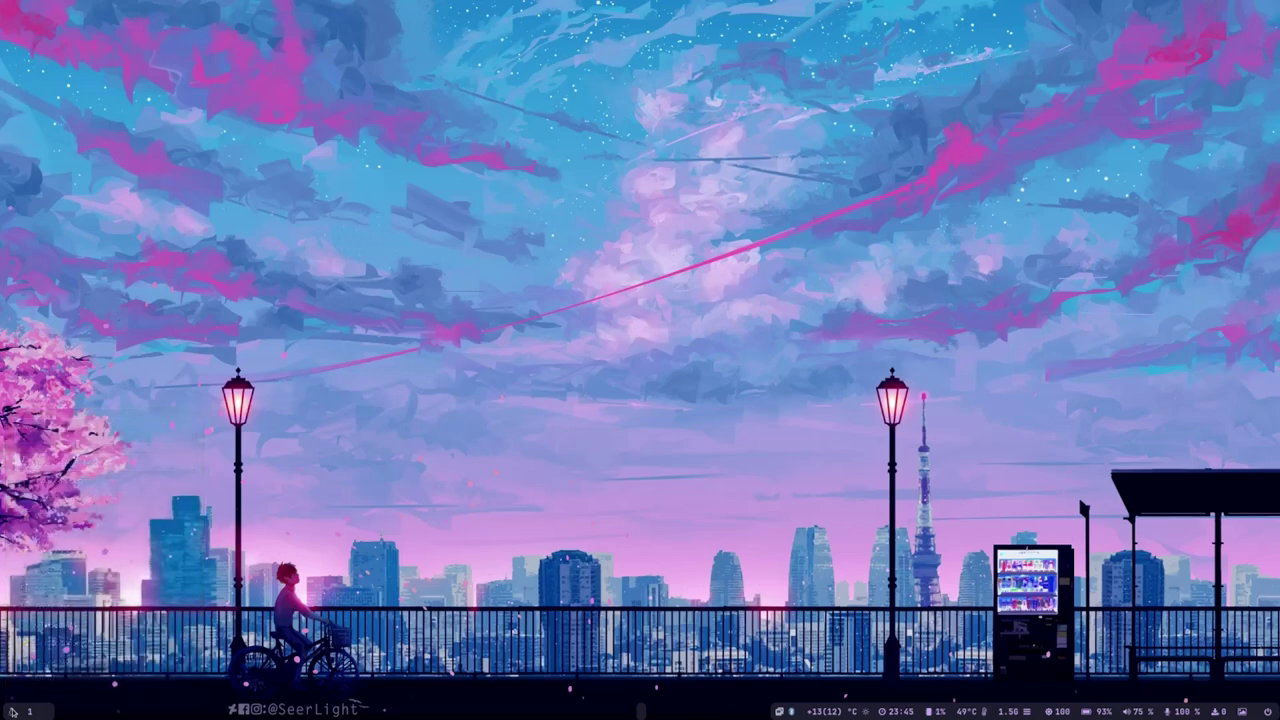
- Browse the application launcher again, launch the Foot terminal from it and close the terminal window
left_click(13, 711)
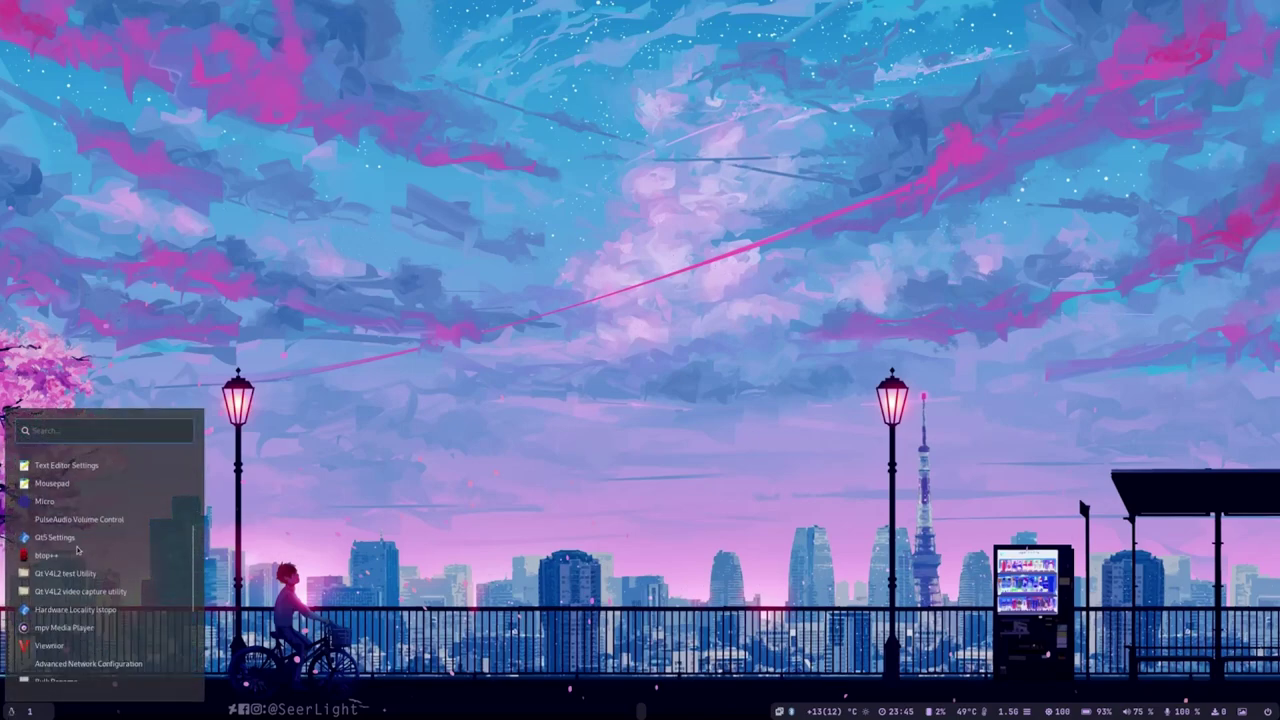
scroll(77, 549, "down", 3)
scroll(77, 549, "up", 5)
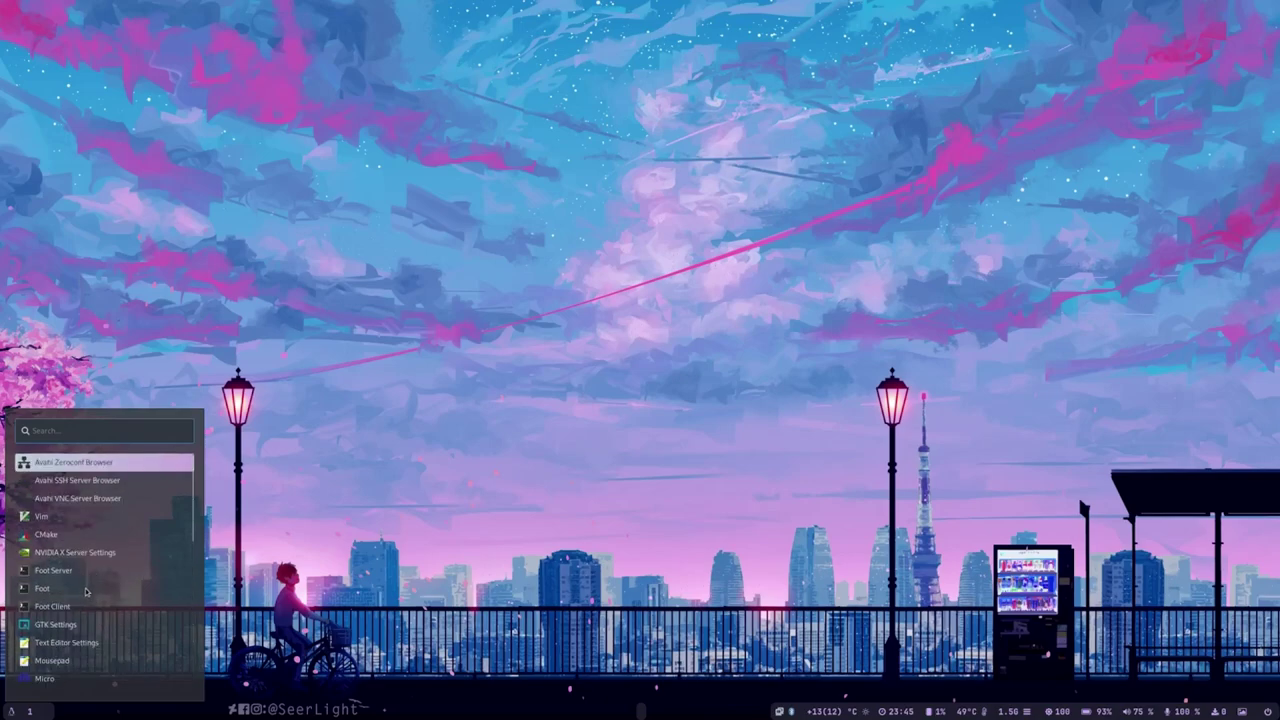
left_click(53, 592)
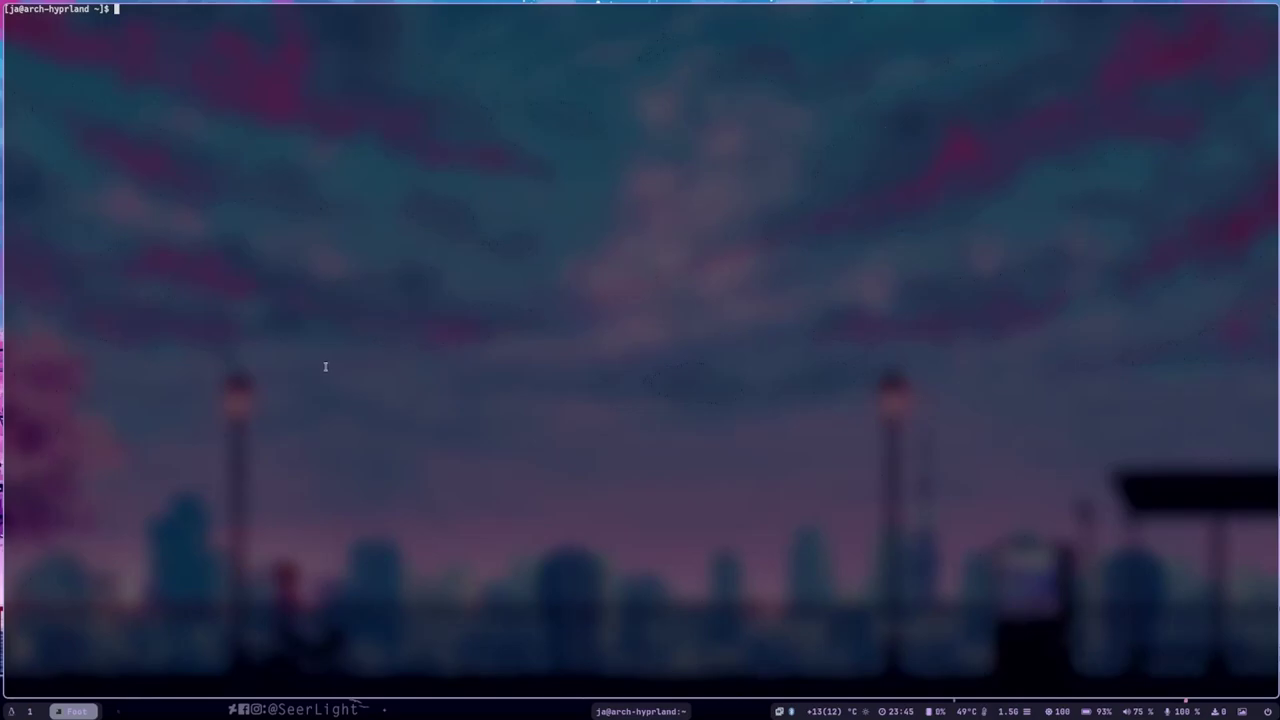
key("super+q")
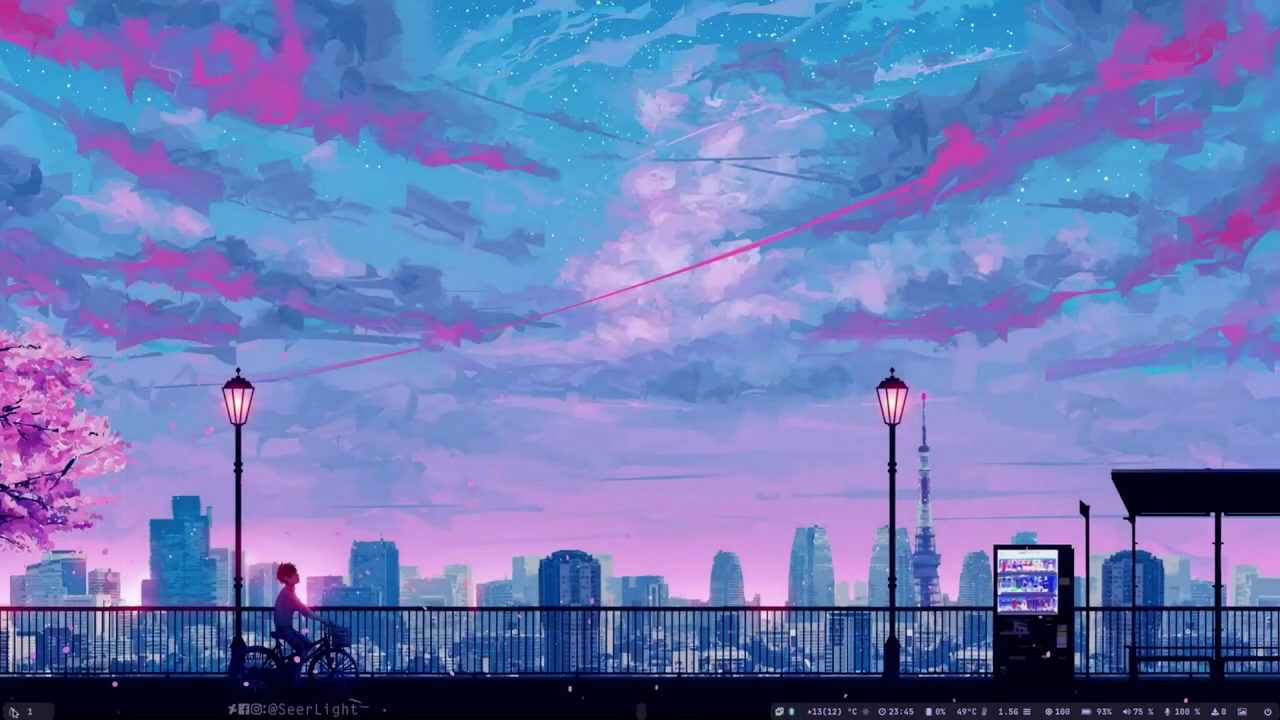
- Launch NVIDIA X Server Settings from the application launcher, view its system information and close the window
left_click(13, 710)
left_click(62, 578)
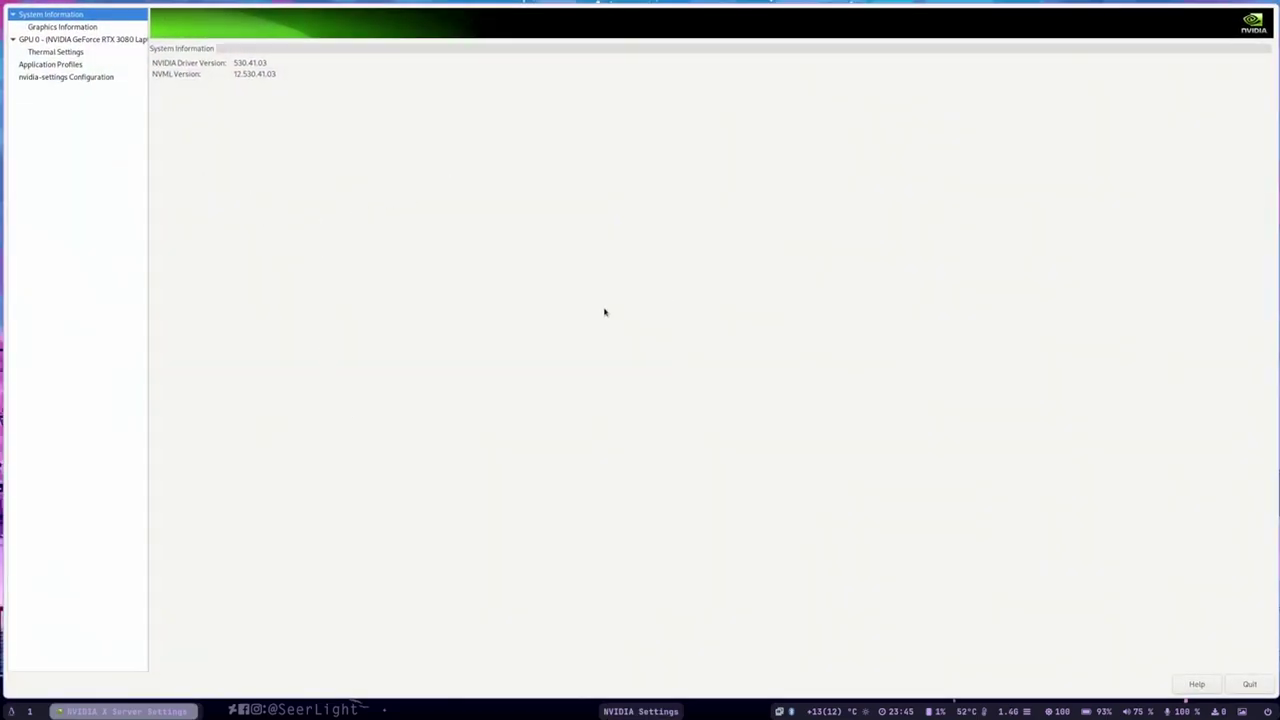
key("super+q")
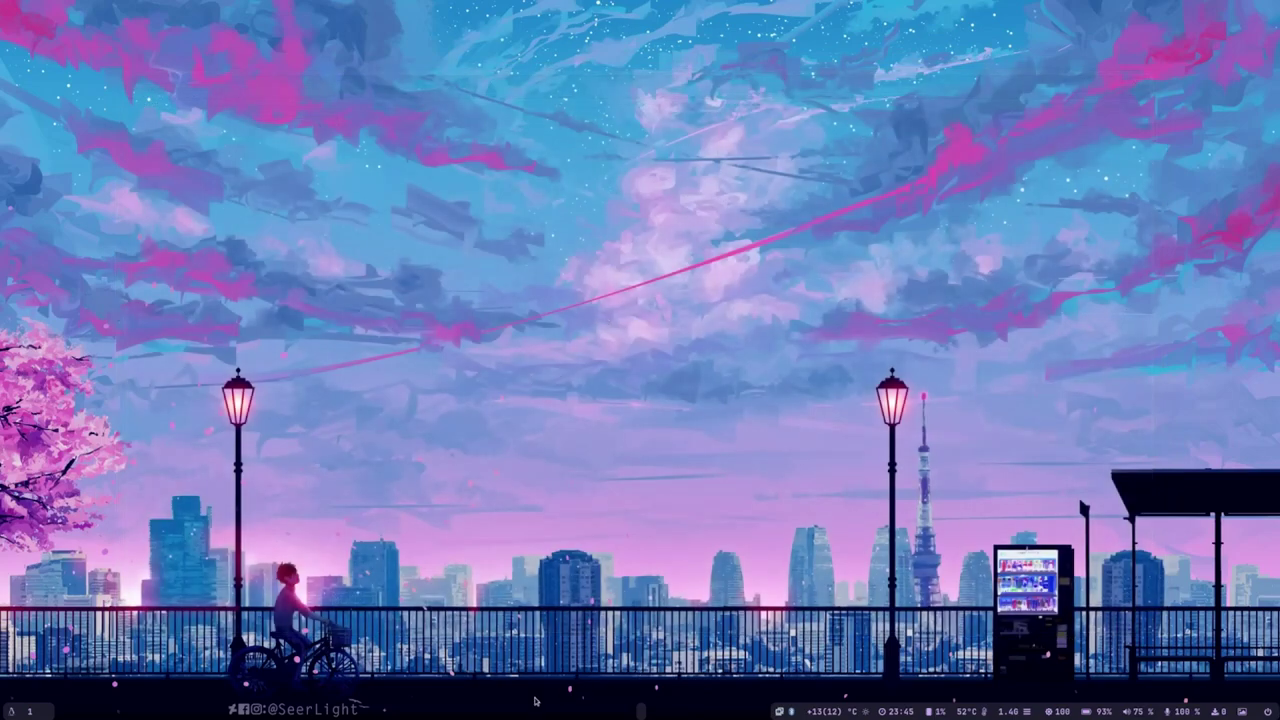
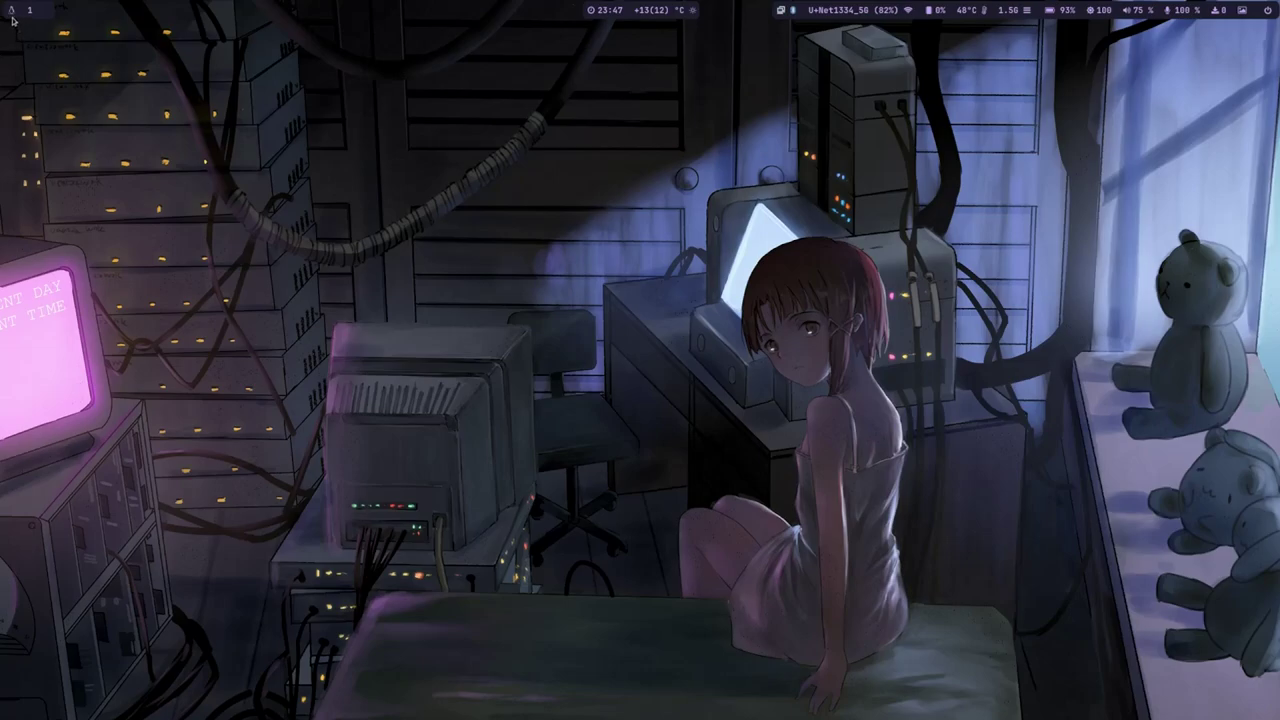
- Switch the panel layout to no panel and back to the default layout
left_click(12, 12)
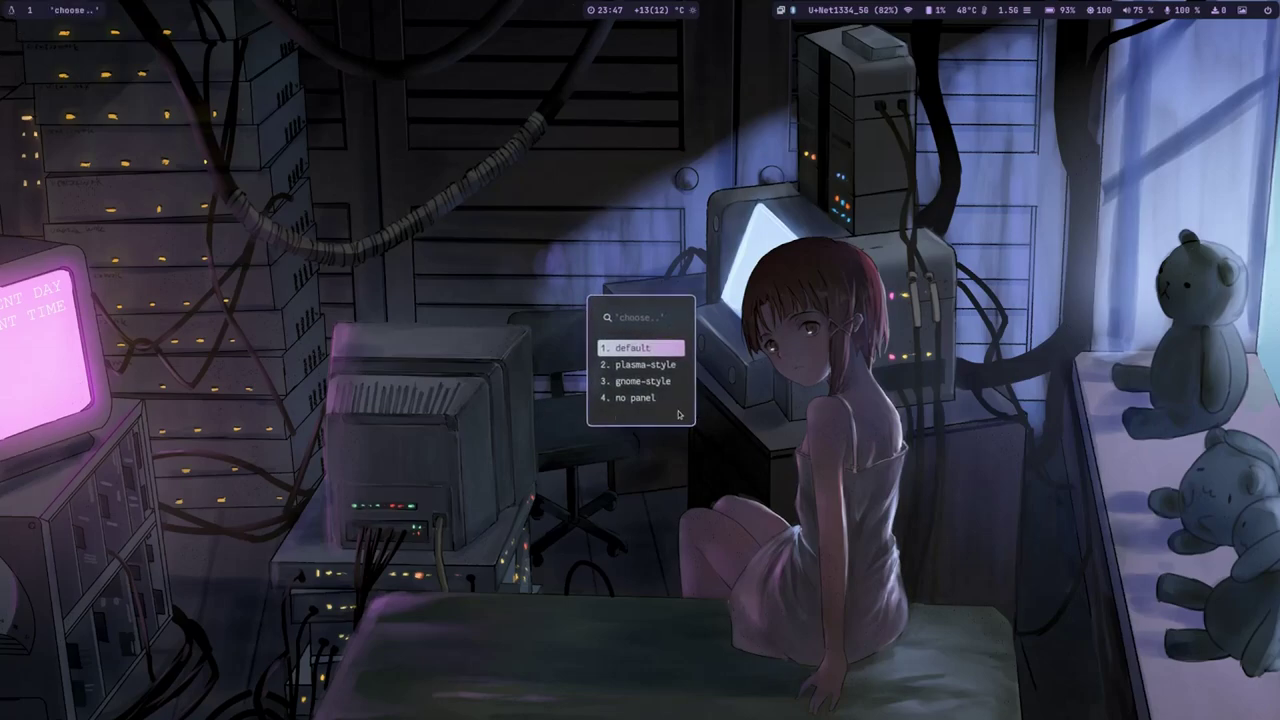
left_click(640, 398)
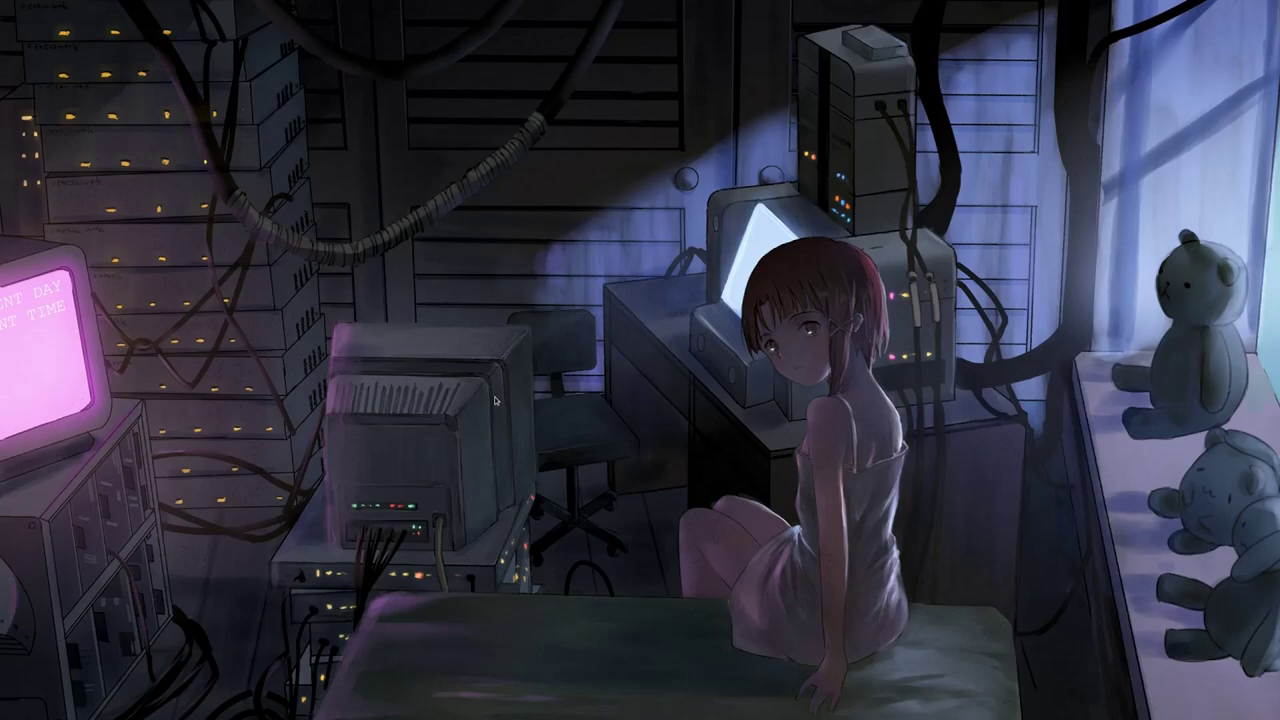
key("super+p")
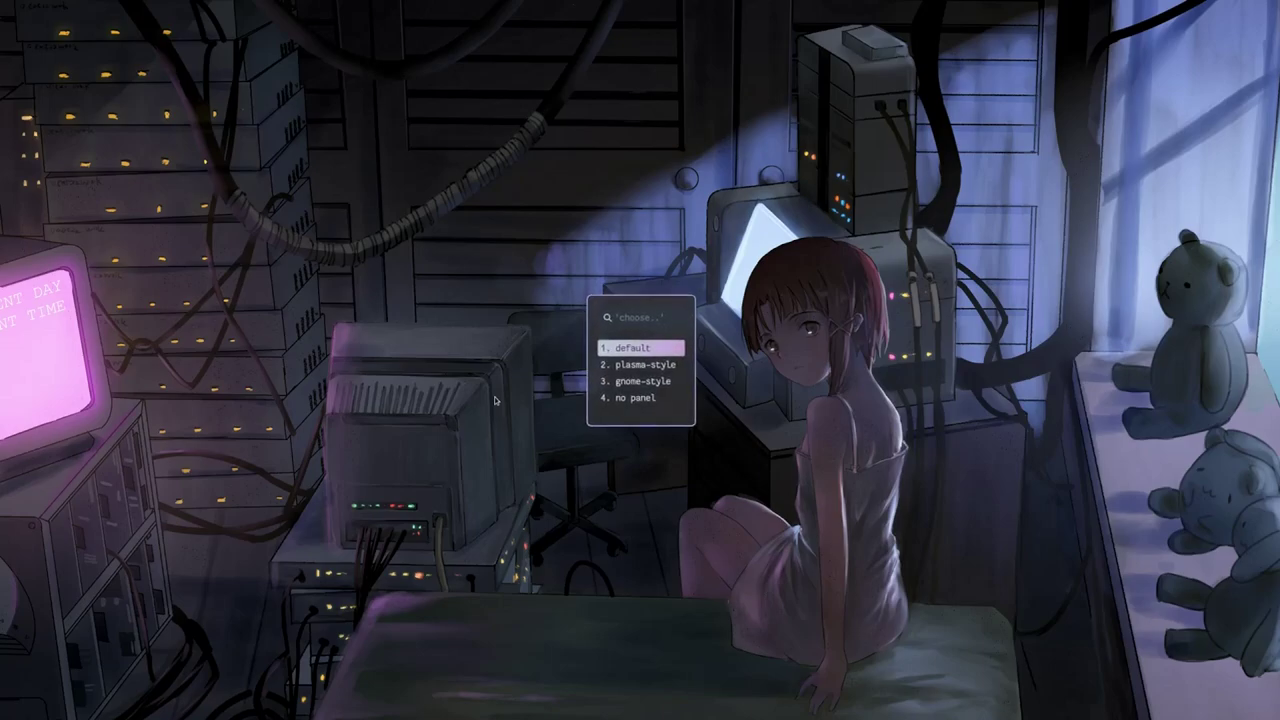
key("Return")
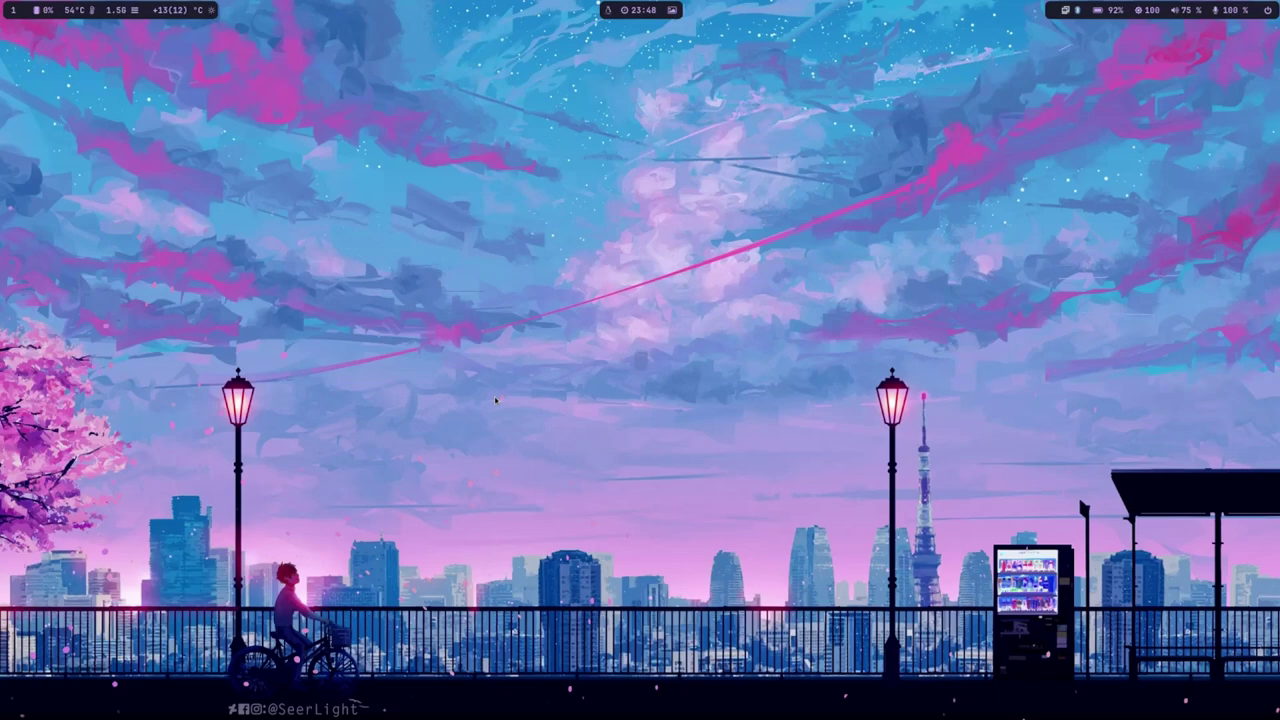
- Shuffle the desktop wallpaper and apply a different Waybar style
key("super+w")
key("Return")
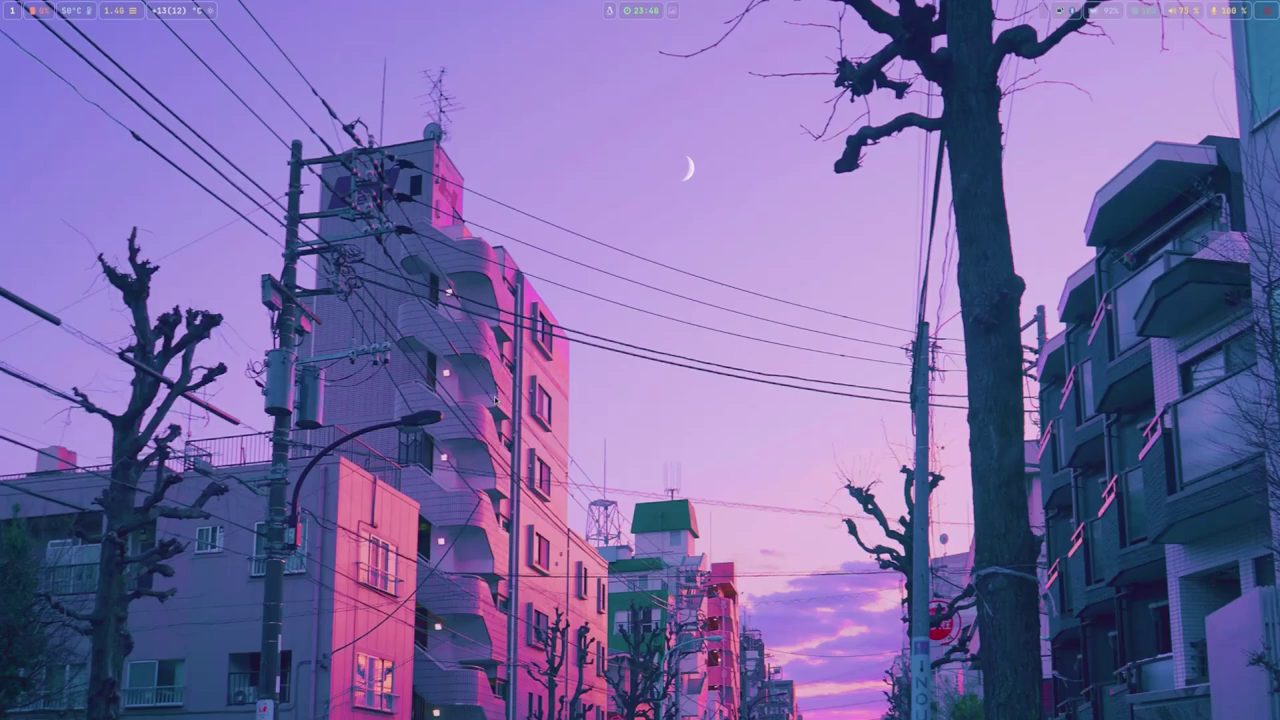
- Open the Hyprland cheat sheet, and try out its terminal shortcuts by launching a Foot terminal beside it and closing it
key("super+h")
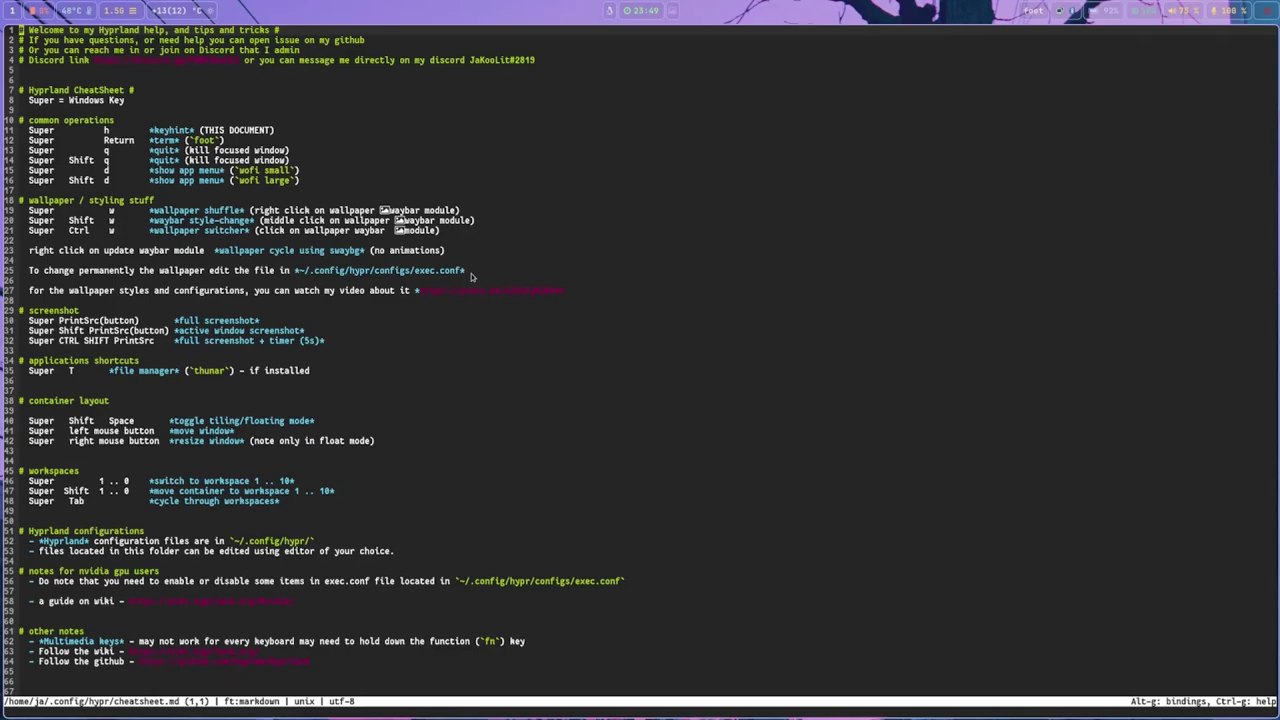
key("super+Return")
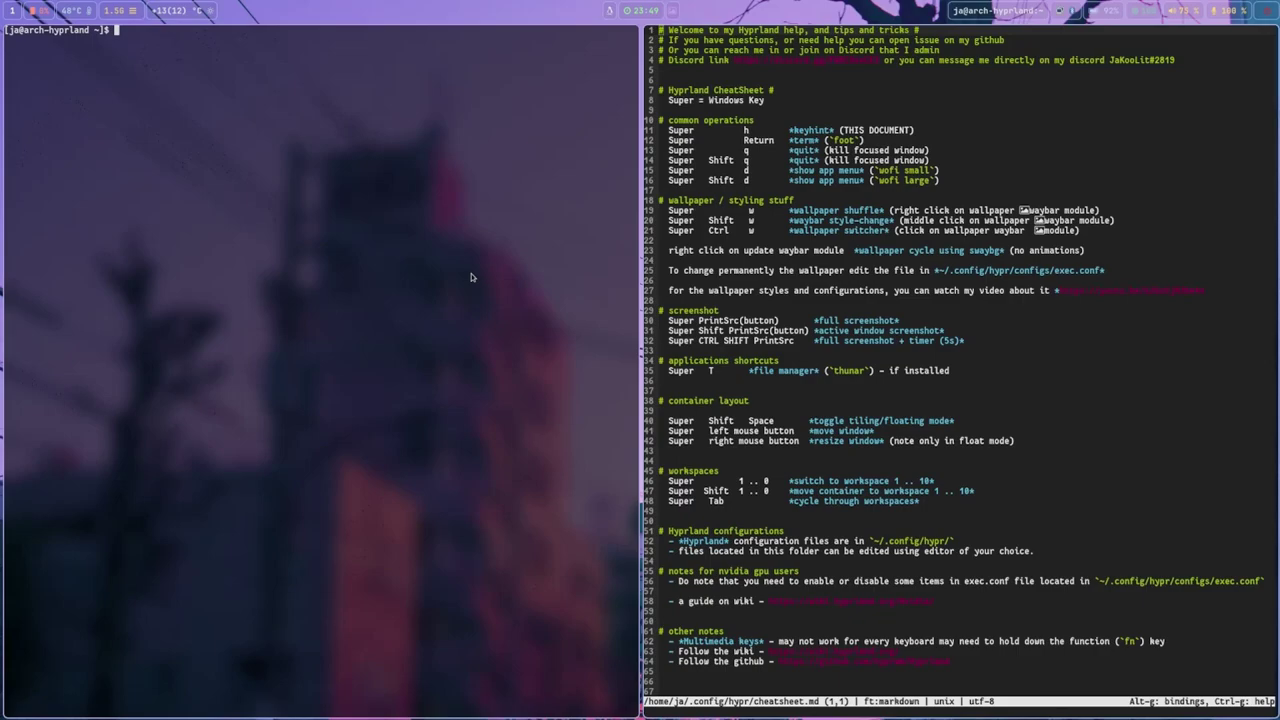
key("super+q")
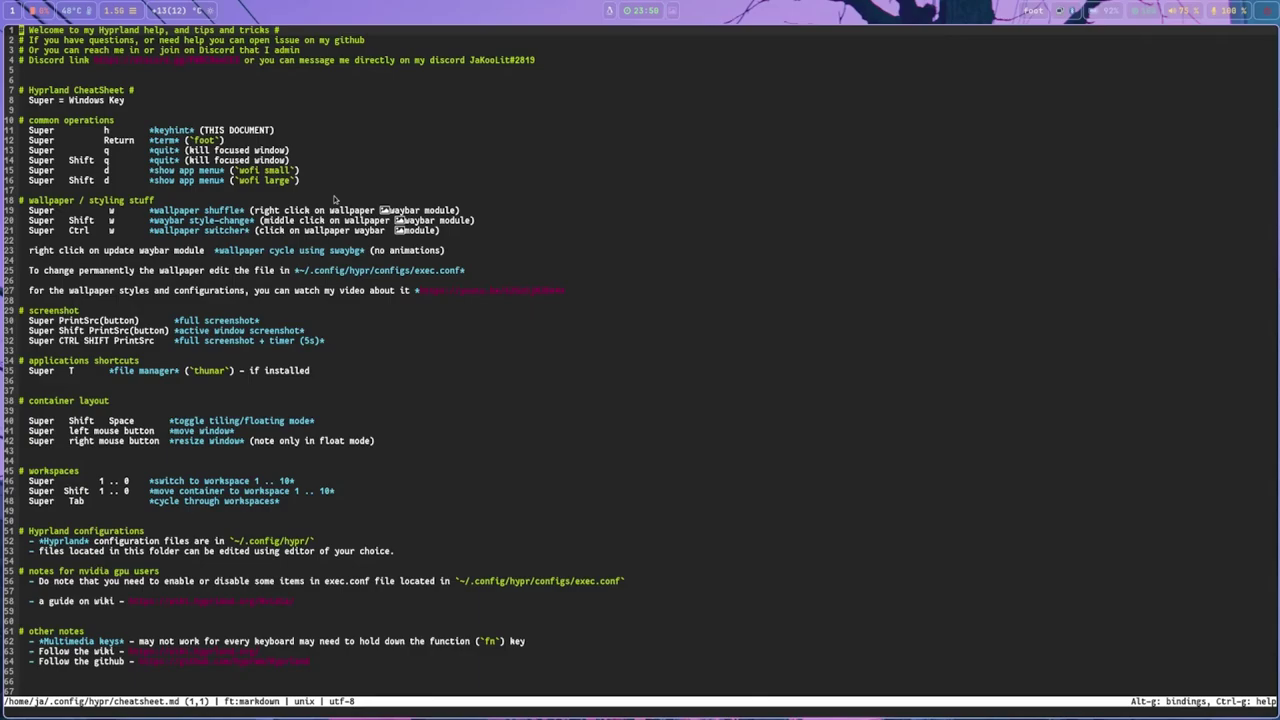
- Show the small and the large wofi application menus over the cheat sheet, dismissing each one
key("super+d")
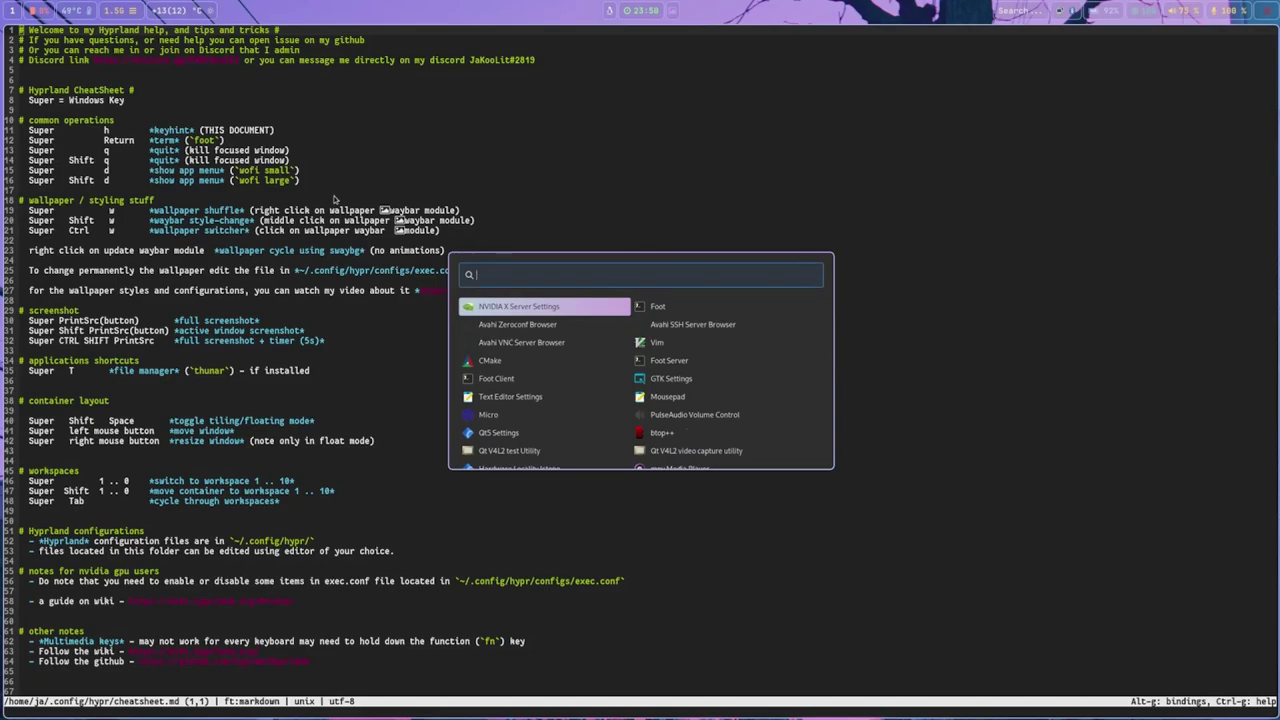
key("Escape")
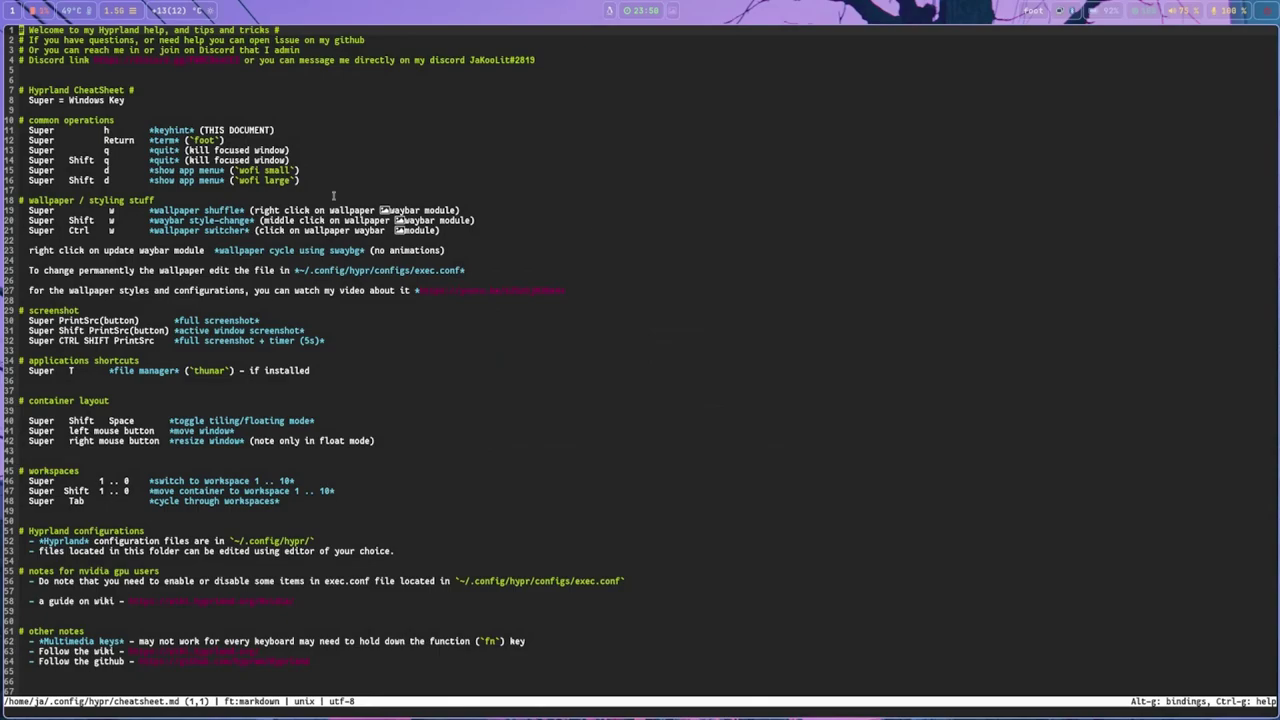
key("super+d")
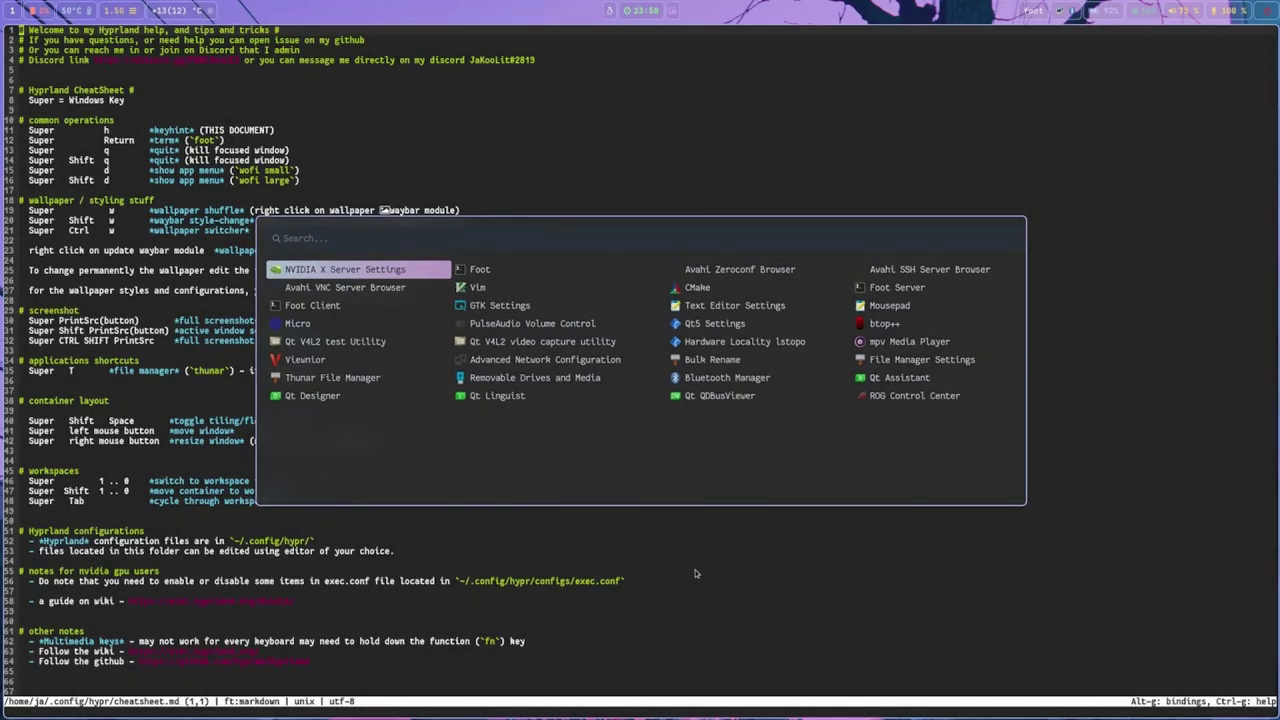
key("Escape")
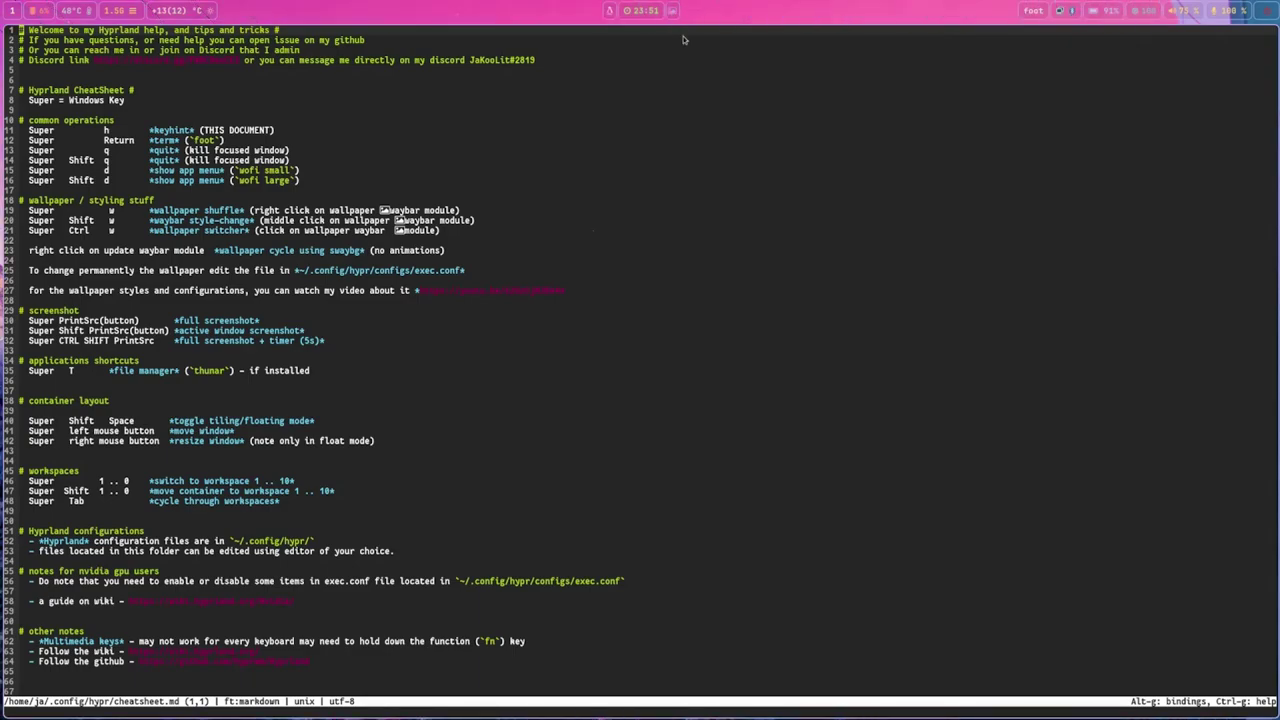
- Switch to workspace 2 and change the wallpaper with the Waybar wallpaper module
key("super+2")
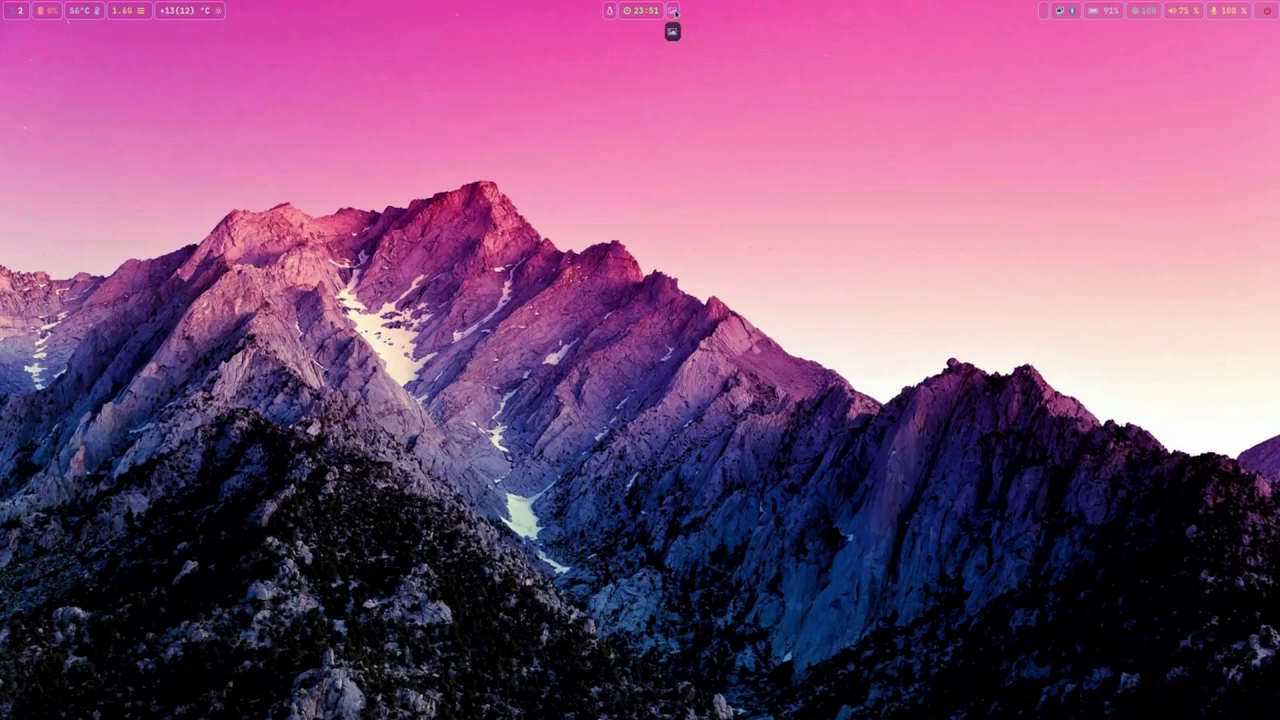
left_click(674, 12)
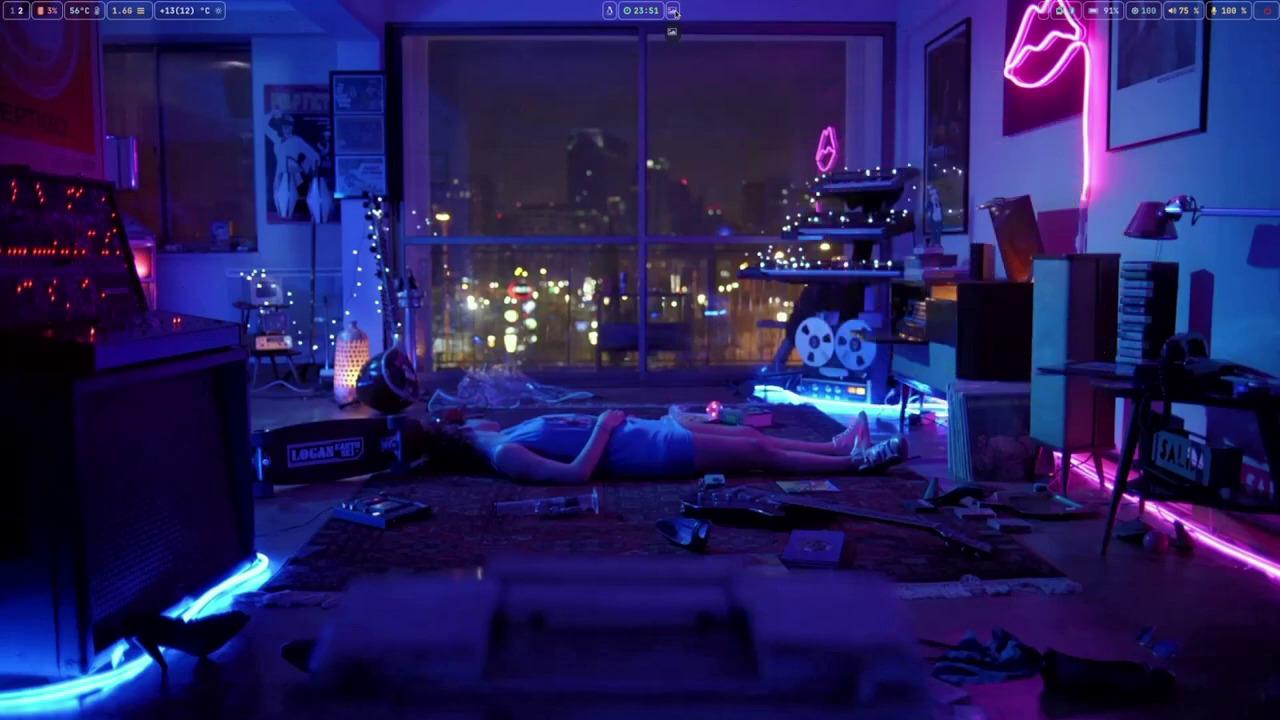
- Return to the cheat sheet on workspace 1 and examine its line about cycling wallpapers with the update Waybar module
key("super+h")
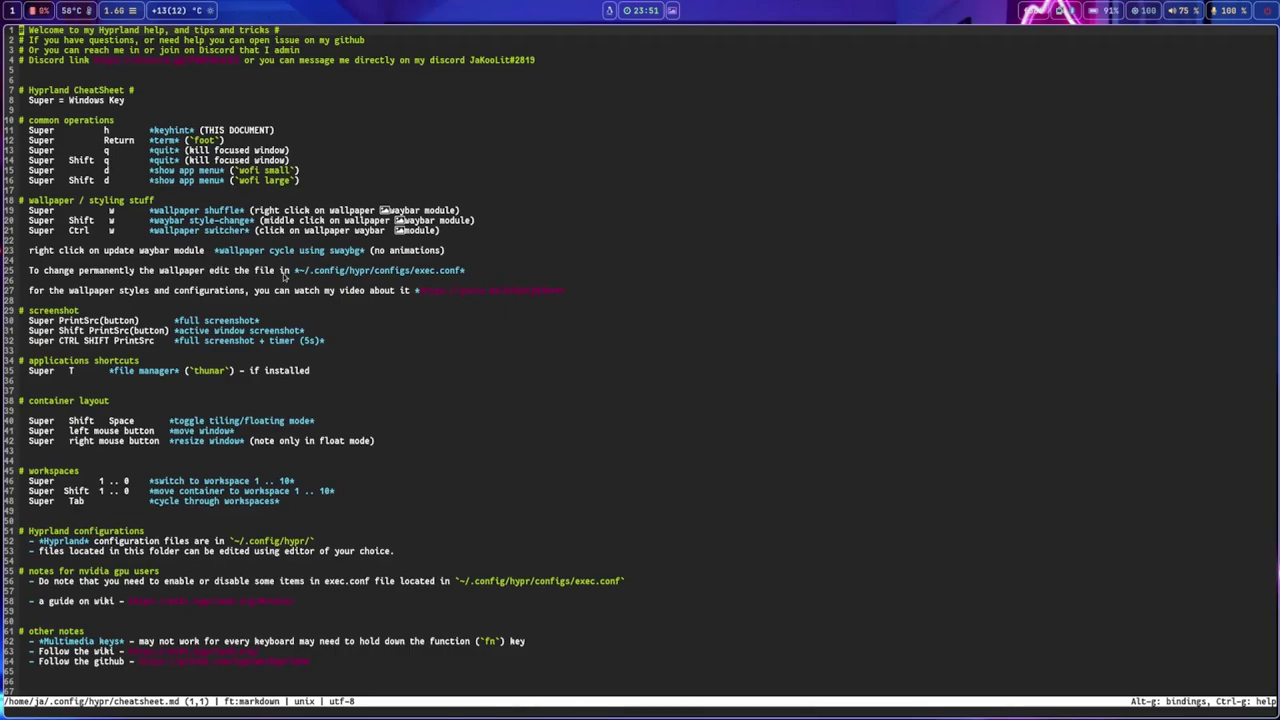
left_click(167, 252)
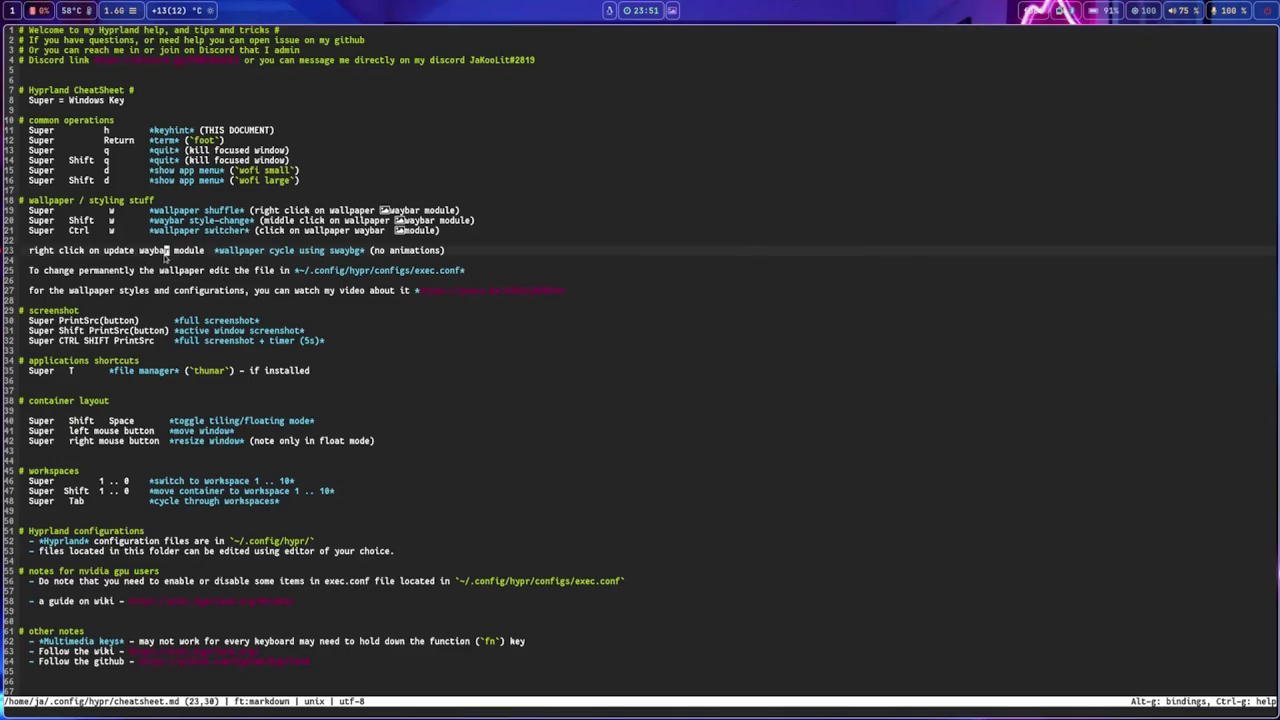
left_click(105, 253)
key("Right")
key("Right")
key("Right")
key("Right")
key("Right")
key("Right")
- Change the panel layout to gnome-style
key("super+shift+w")
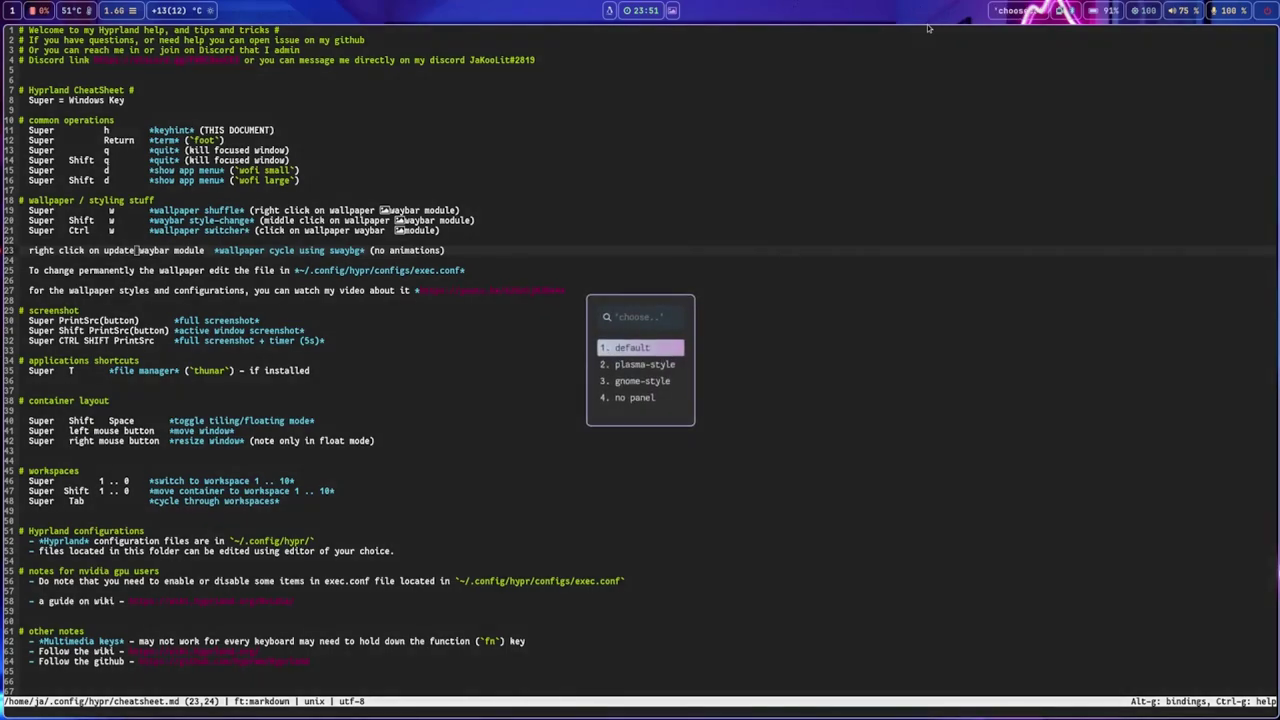
double_click(643, 381)
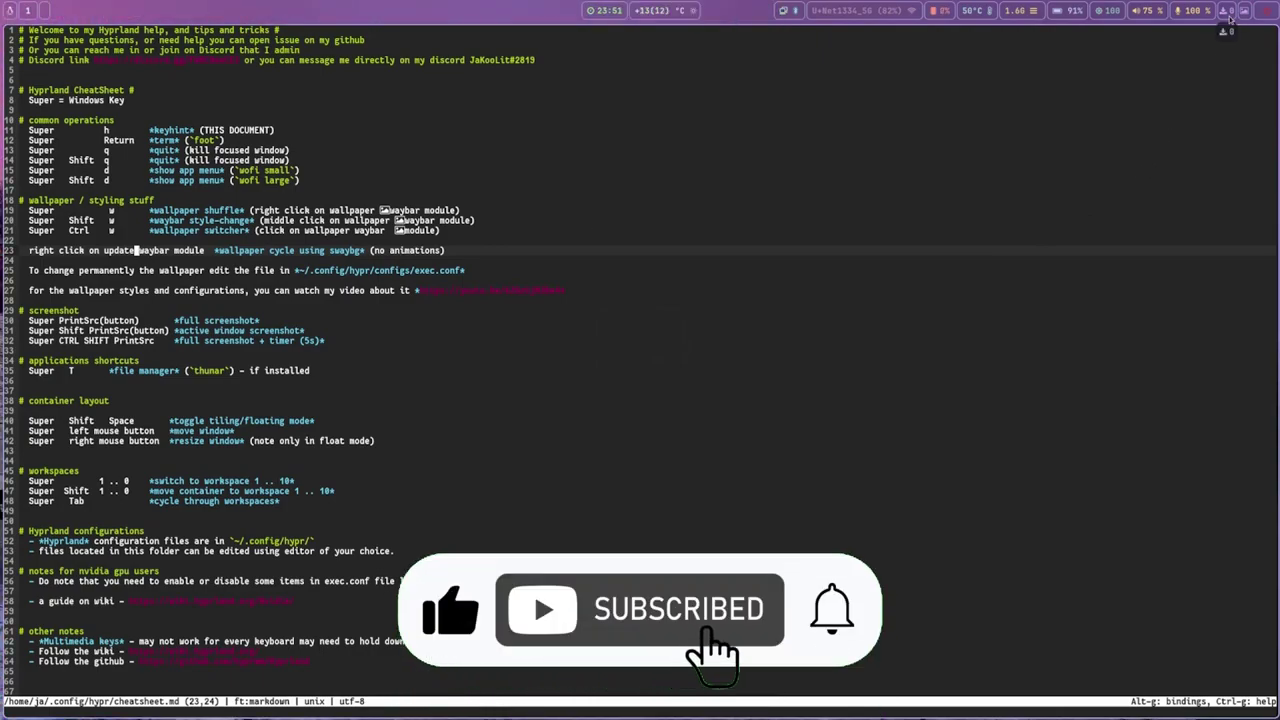
- Switch to workspace 2 and cycle repeatedly through the wallpapers using the Waybar update module
key("super+q")
key("super+w")
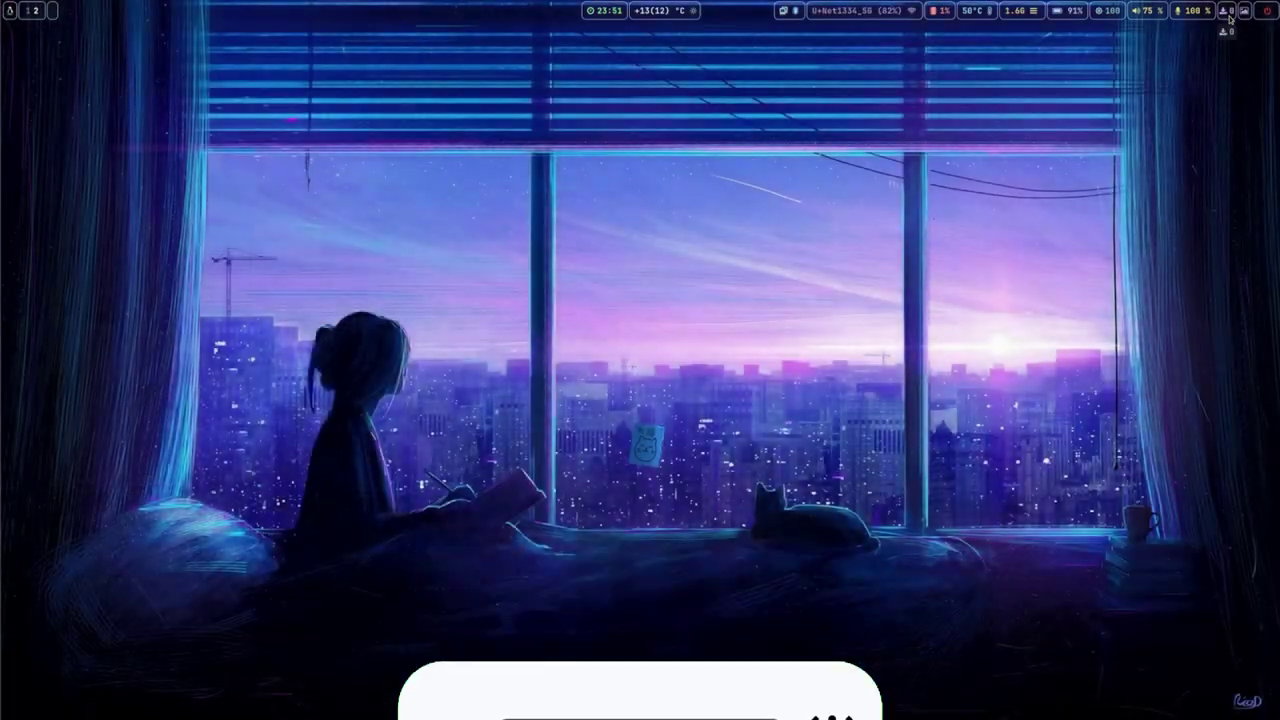
key("super+w")
key("super+w")
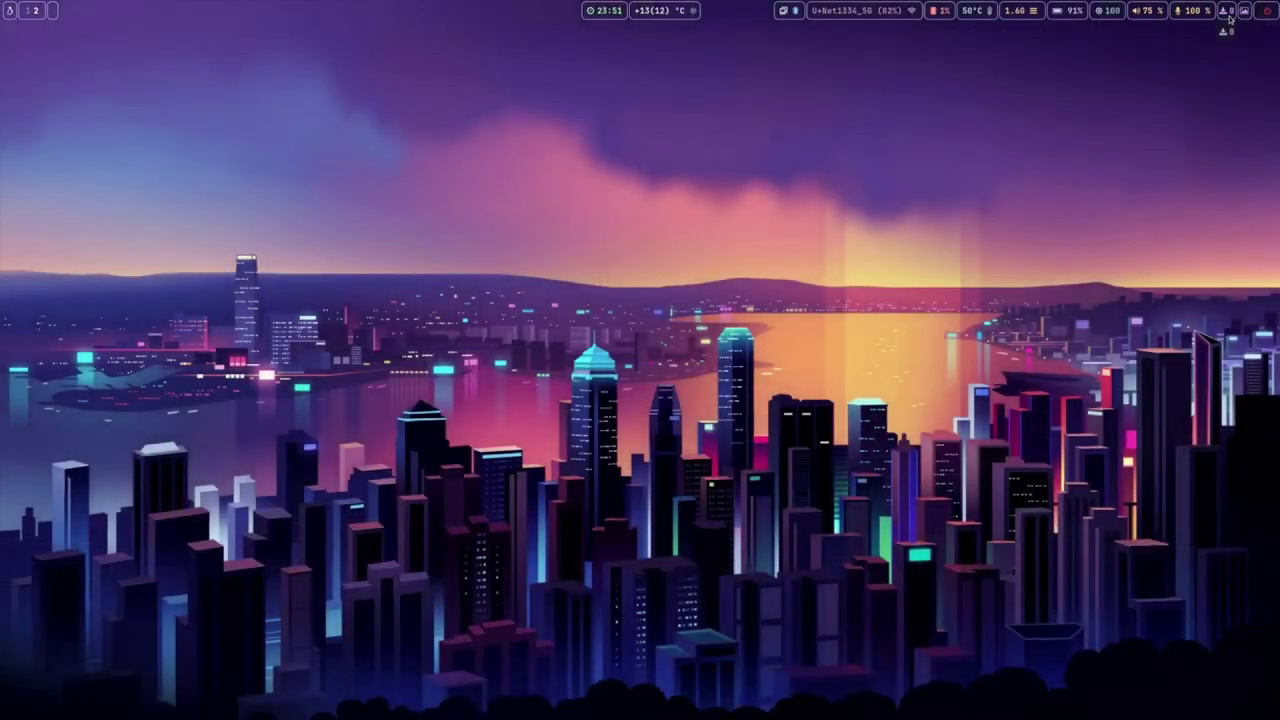
key("super+w")
key("super+w")
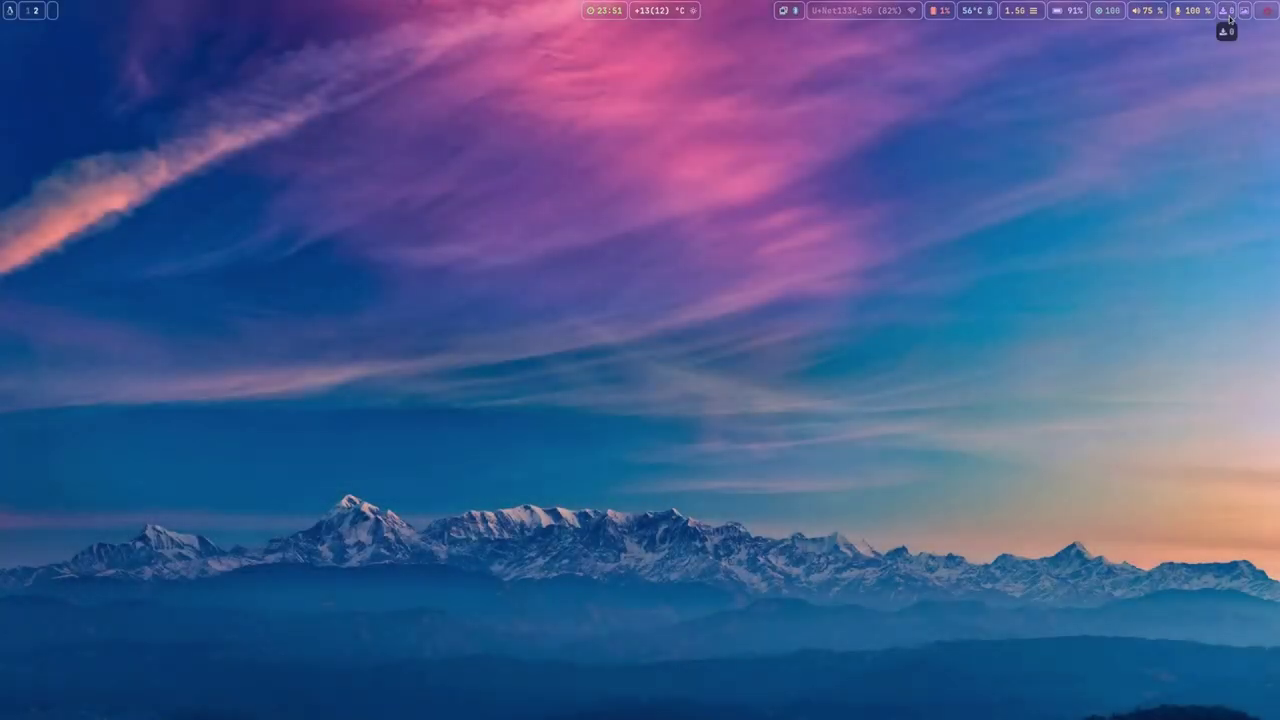
key("super+w")
key("super+w")
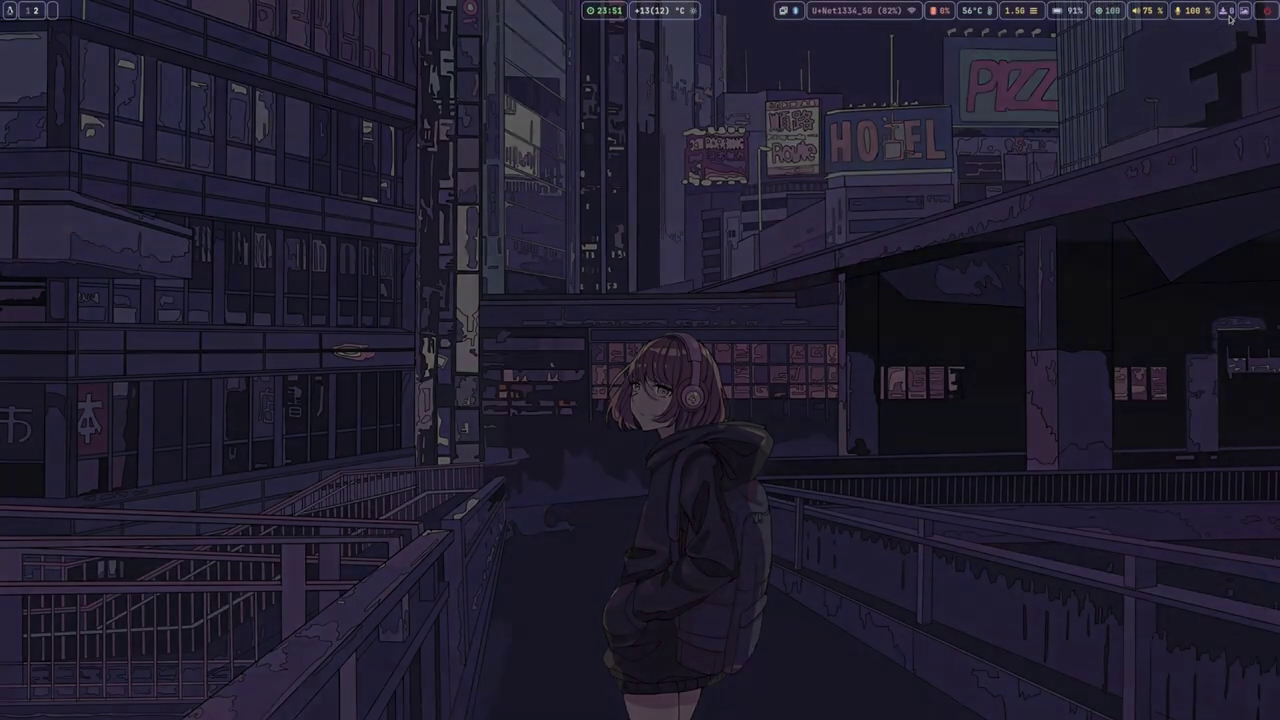
key("super+w")
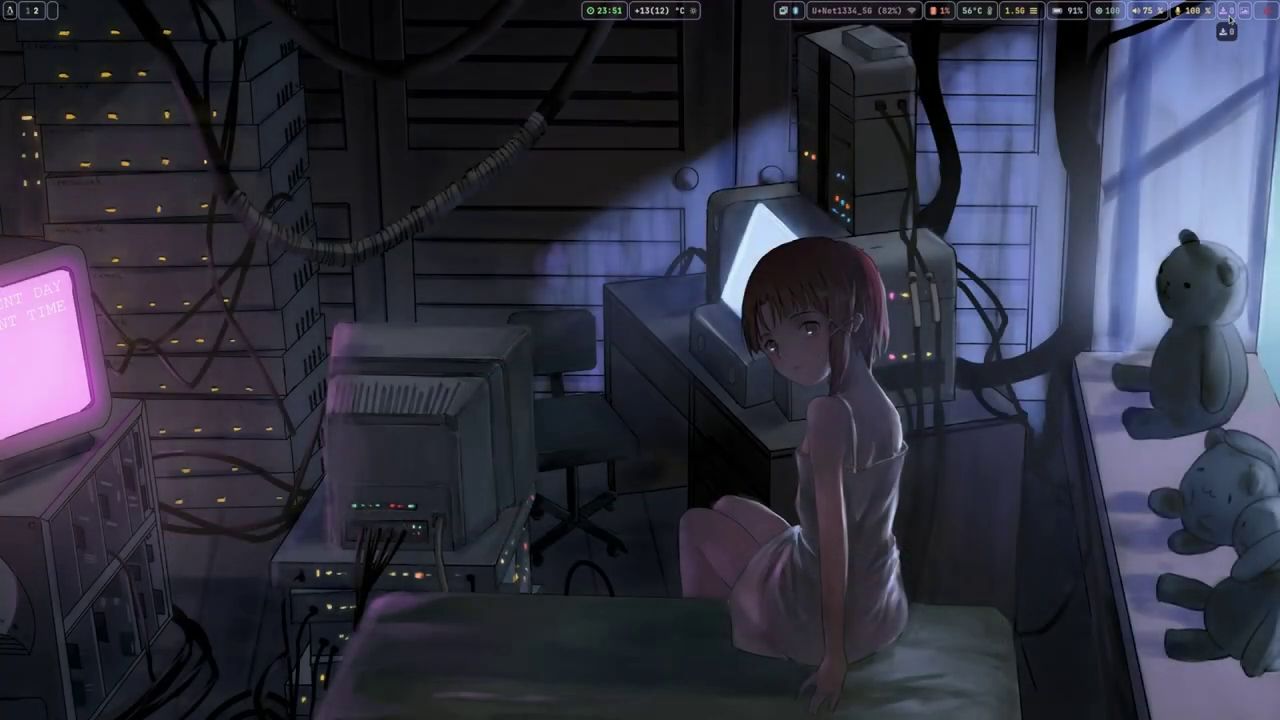
key("super+w")
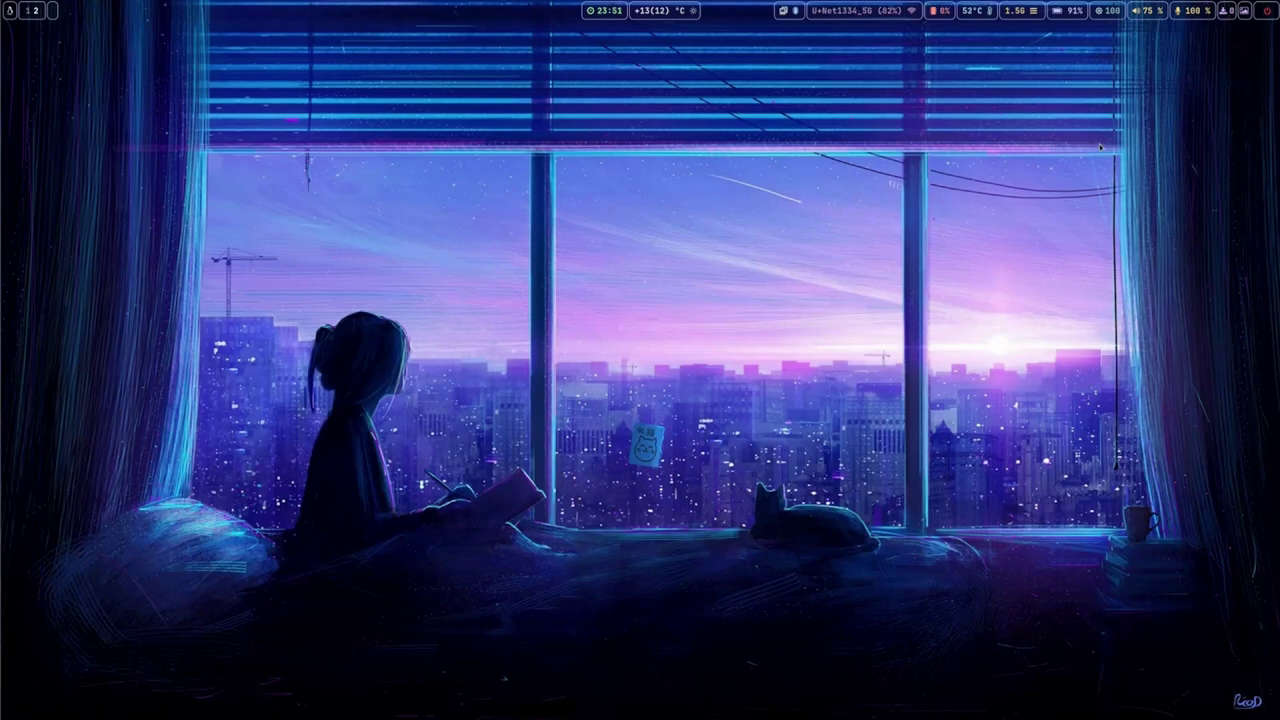
- Return to the cheat sheet and copy the path /.config/hypr/configs/exec.conf from the permanent wallpaper note
key("super+h")
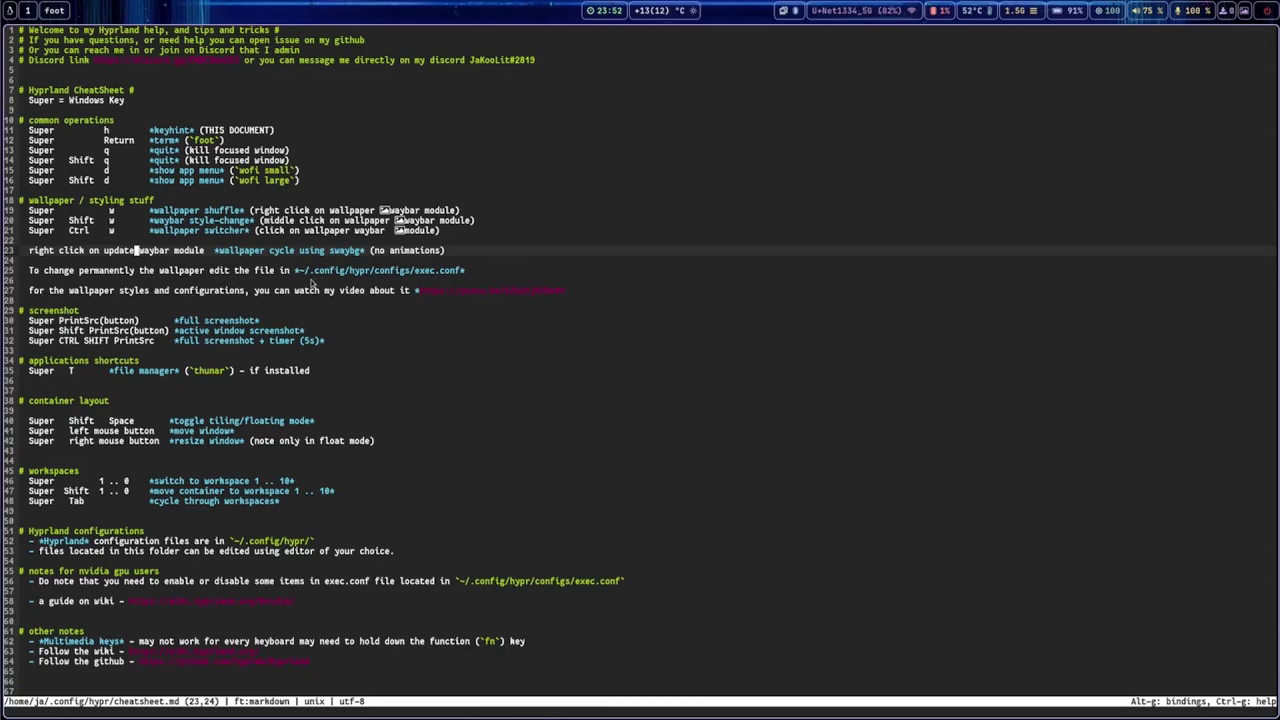
left_click_drag(468, 271, 331, 272)
left_click(463, 284)
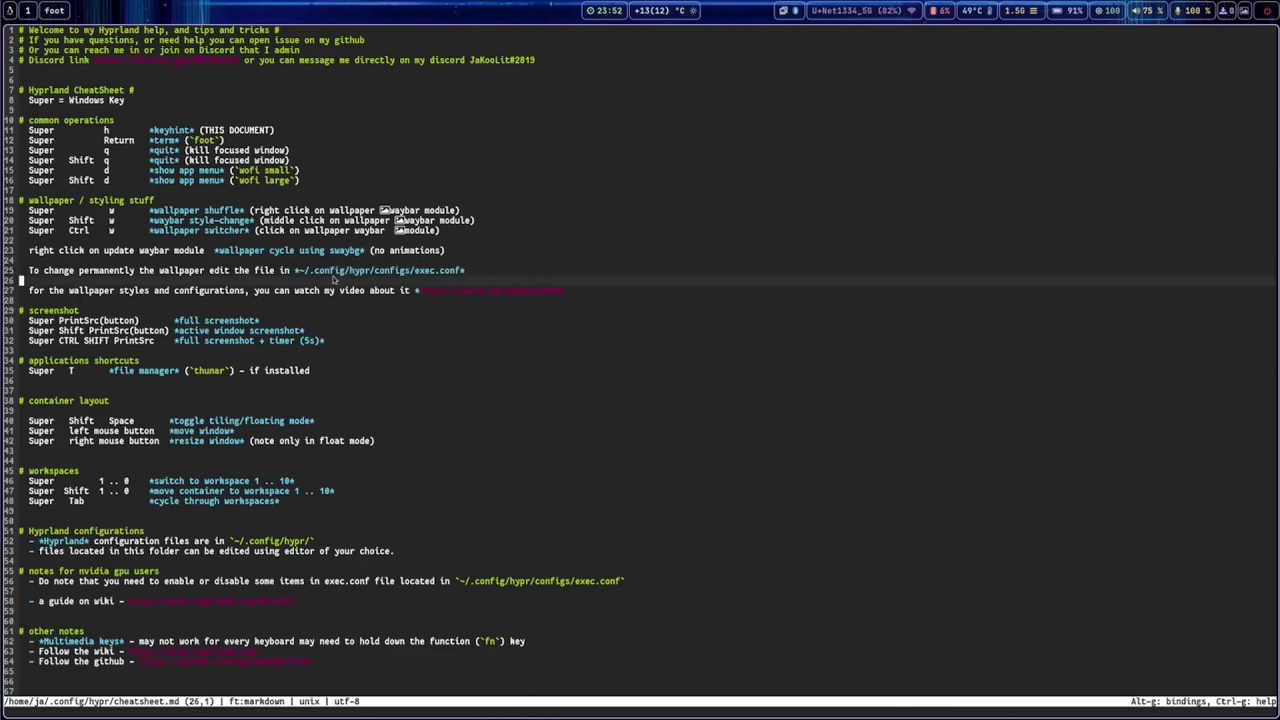
left_click(311, 274)
left_click(305, 281)
left_click_drag(463, 274, 306, 274)
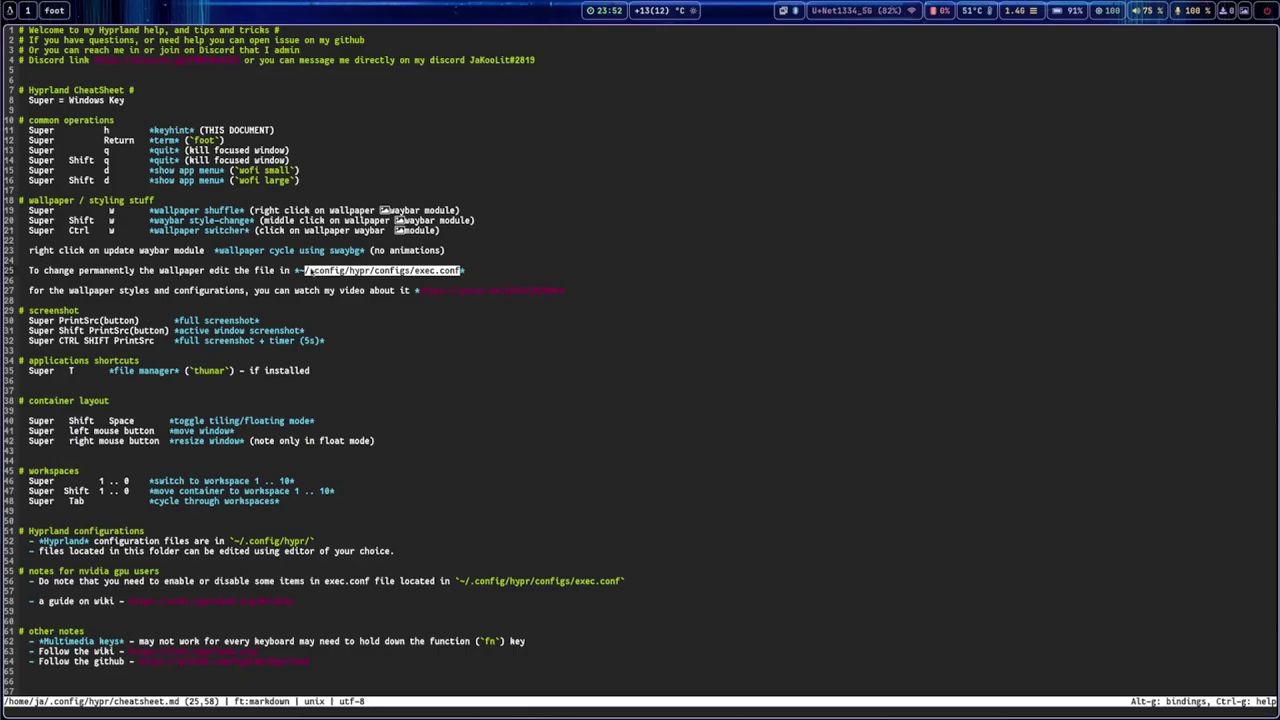
key("y")
- Open a new terminal, try editing /.config/hypr/configs/exec.conf in Vim, and quit the editor
key("super+Return")
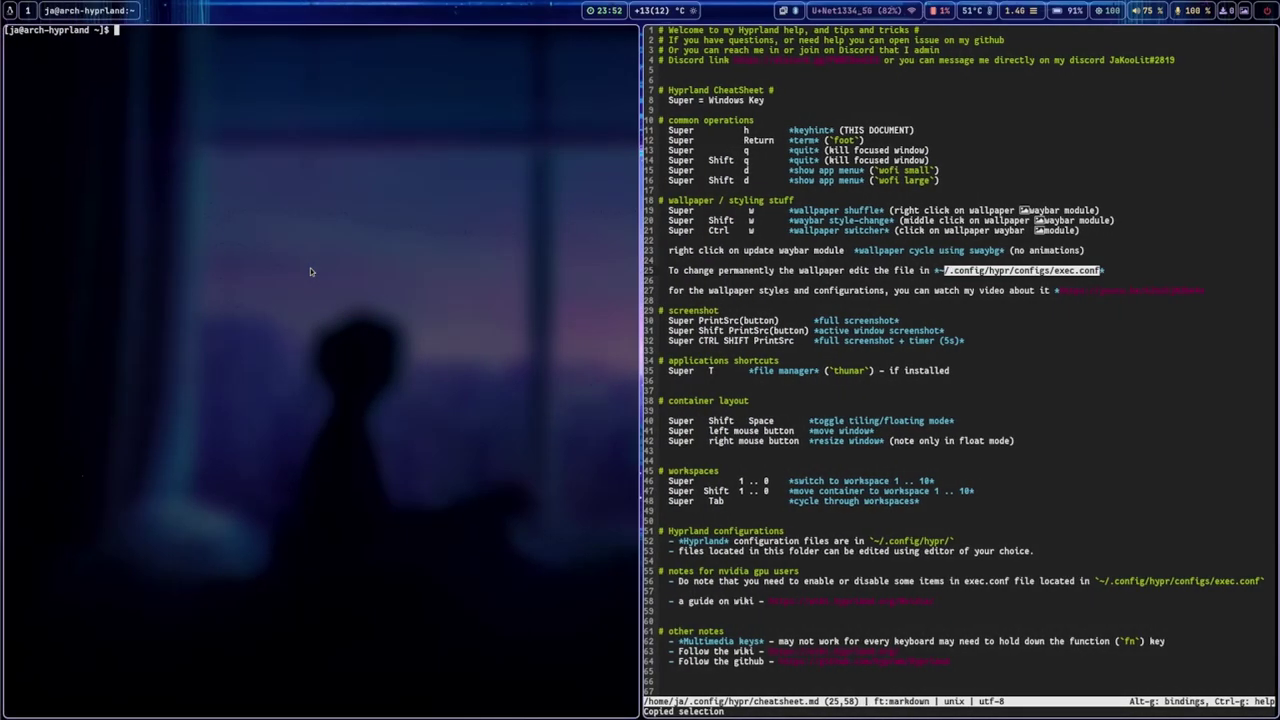
type("vim")
key("ctrl+shift+v")
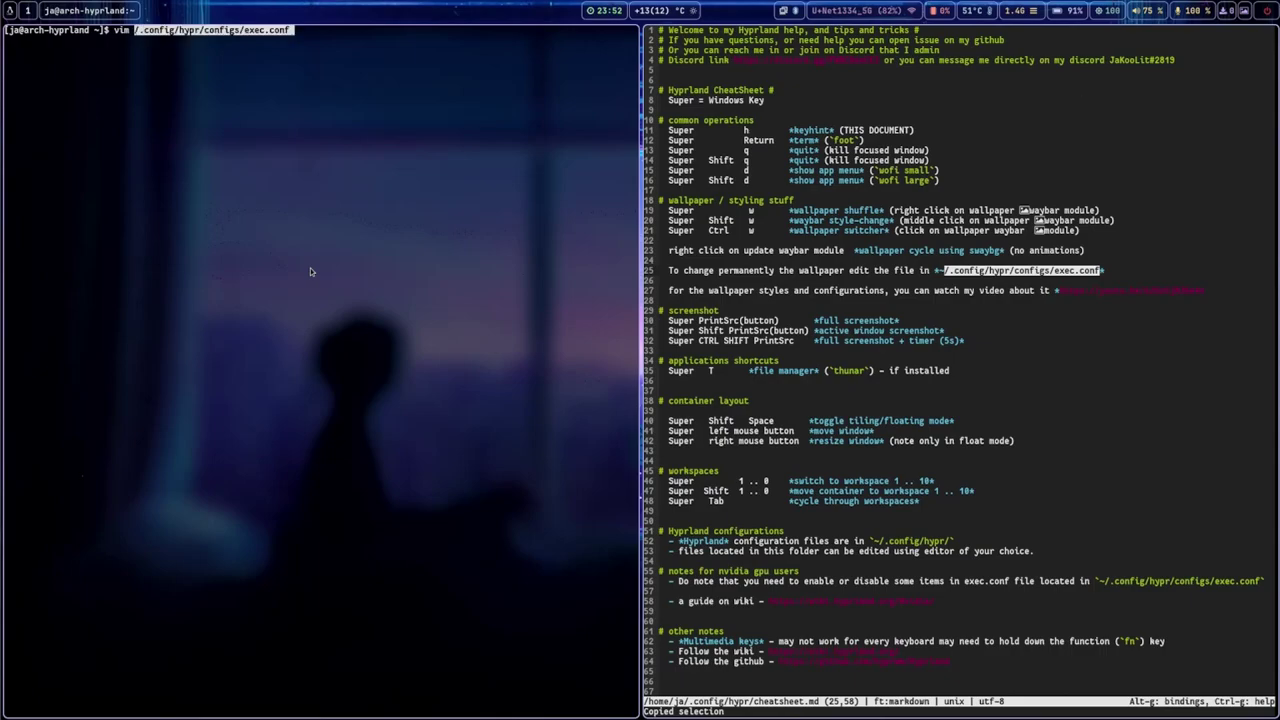
key("Return")
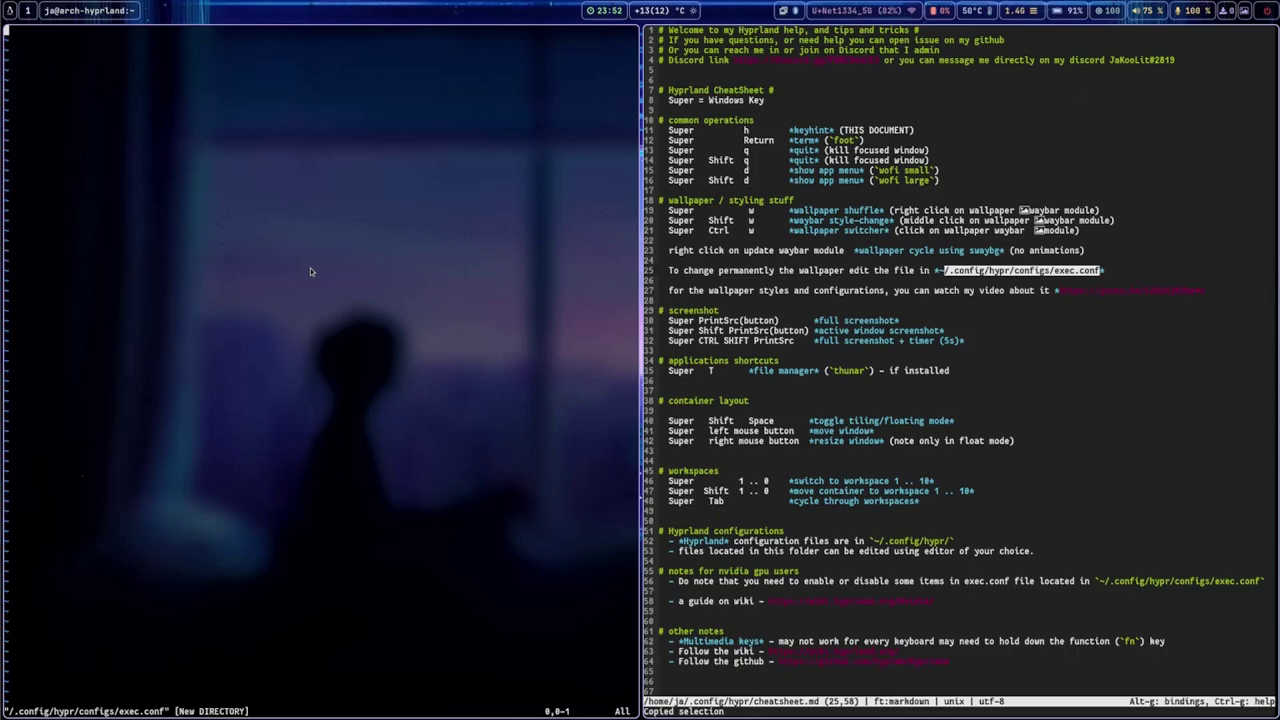
type(":q")
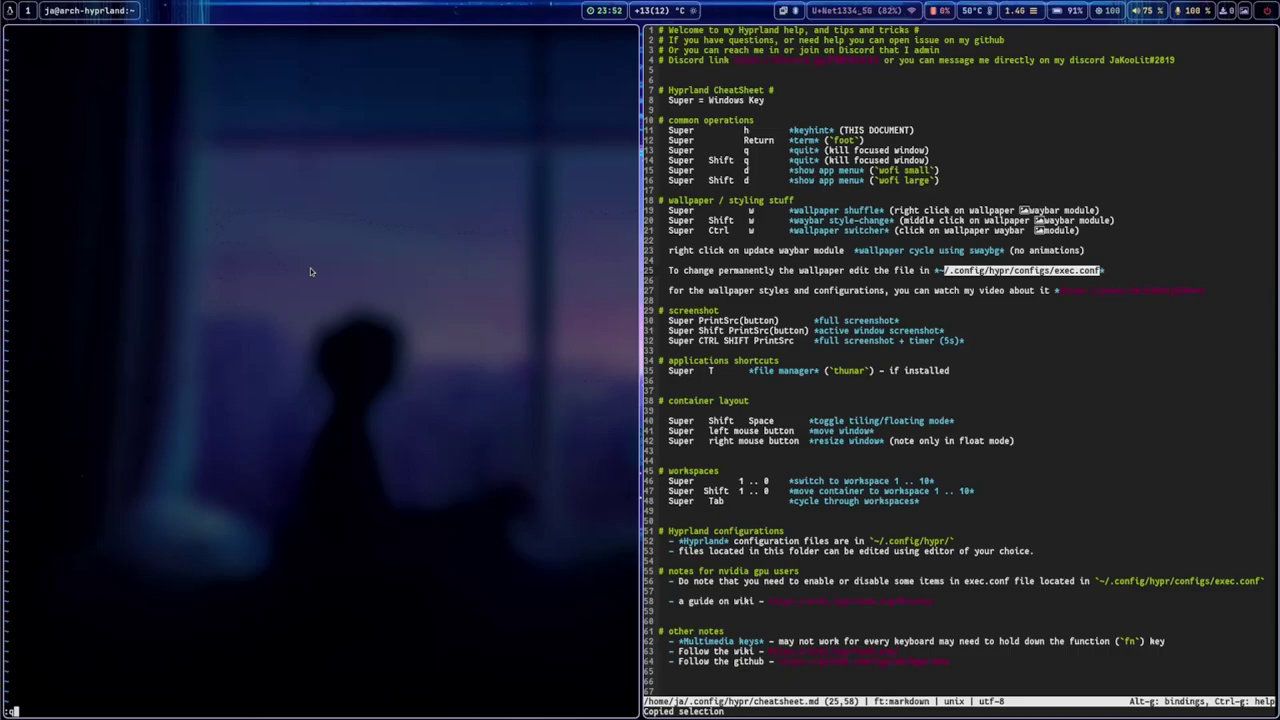
key("Return")
- Correct the previous Vim command by prefixing the path with ~ and open ~/.config/hypr/configs/exec.conf
key("Up")
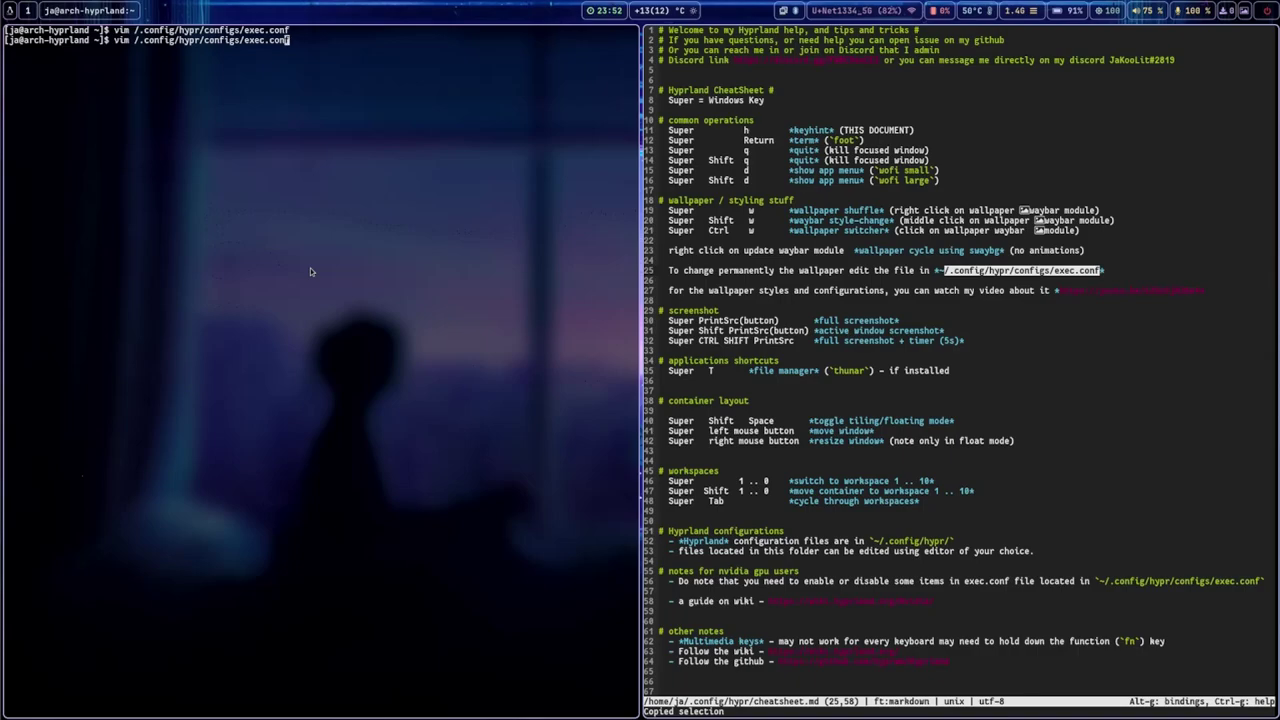
key("Left")
key("Left")
key("Left")
key("Left")
key("Left")
key("Left")
key("Left")
key("Left")
key("Left")
key("Left")
key("Left")
key("Left")
key("Left")
key("Left")
key("Left")
key("Left")
key("Left")
key("Left")
key("Left")
key("Left")
type("~")
key("Return")
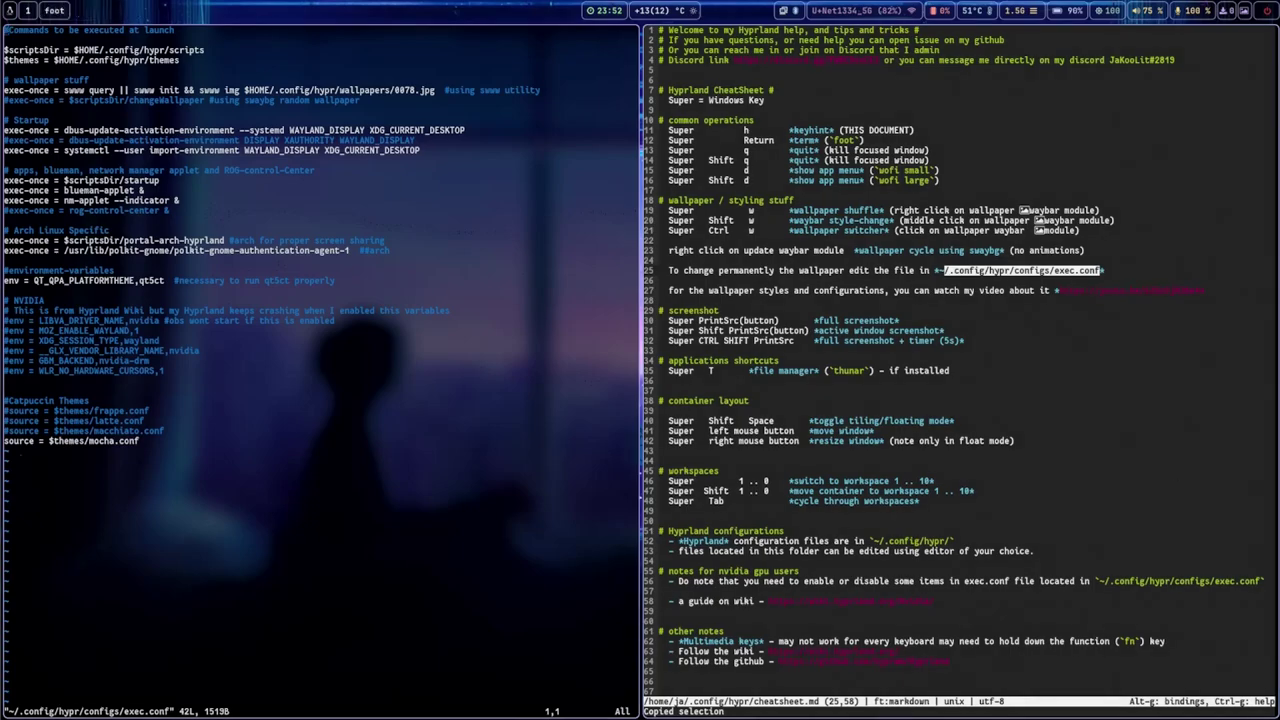
- Widen the Vim window and highlight the wallpaper image path in the swww startup line
left_click_drag(211, 398, 621, 500)
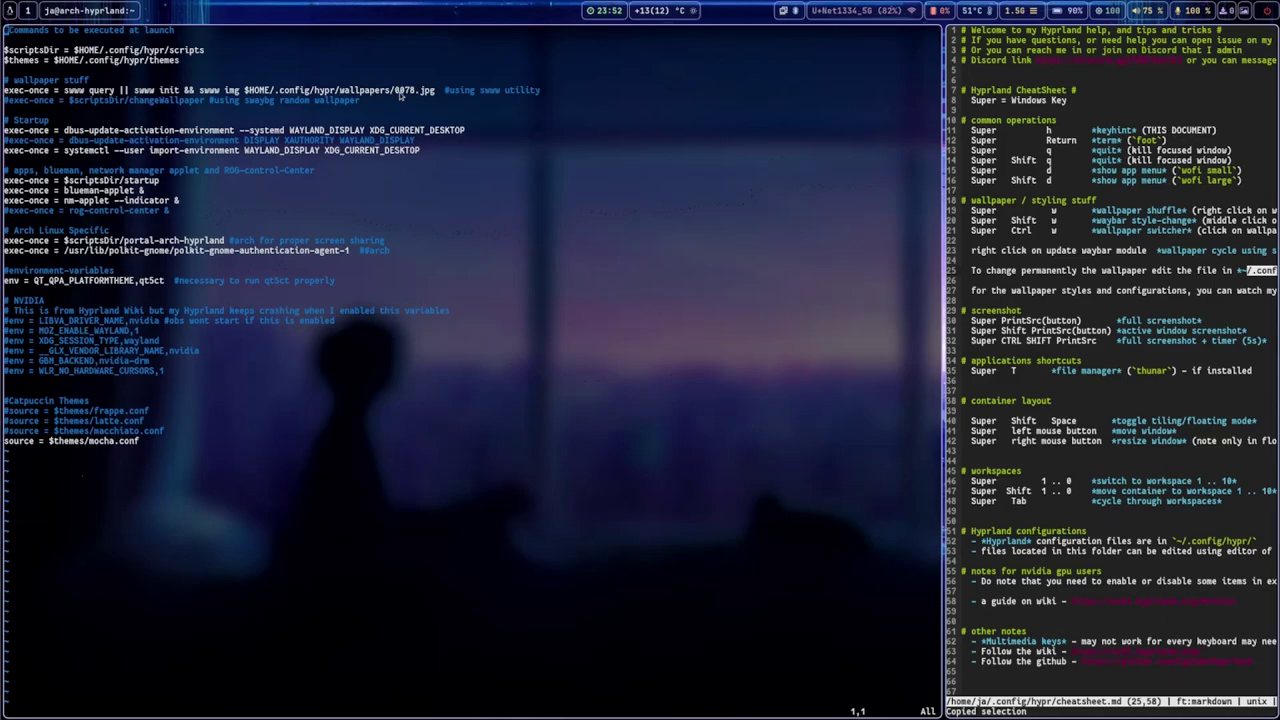
left_click_drag(404, 93, 360, 101)
left_click_drag(281, 90, 428, 92)
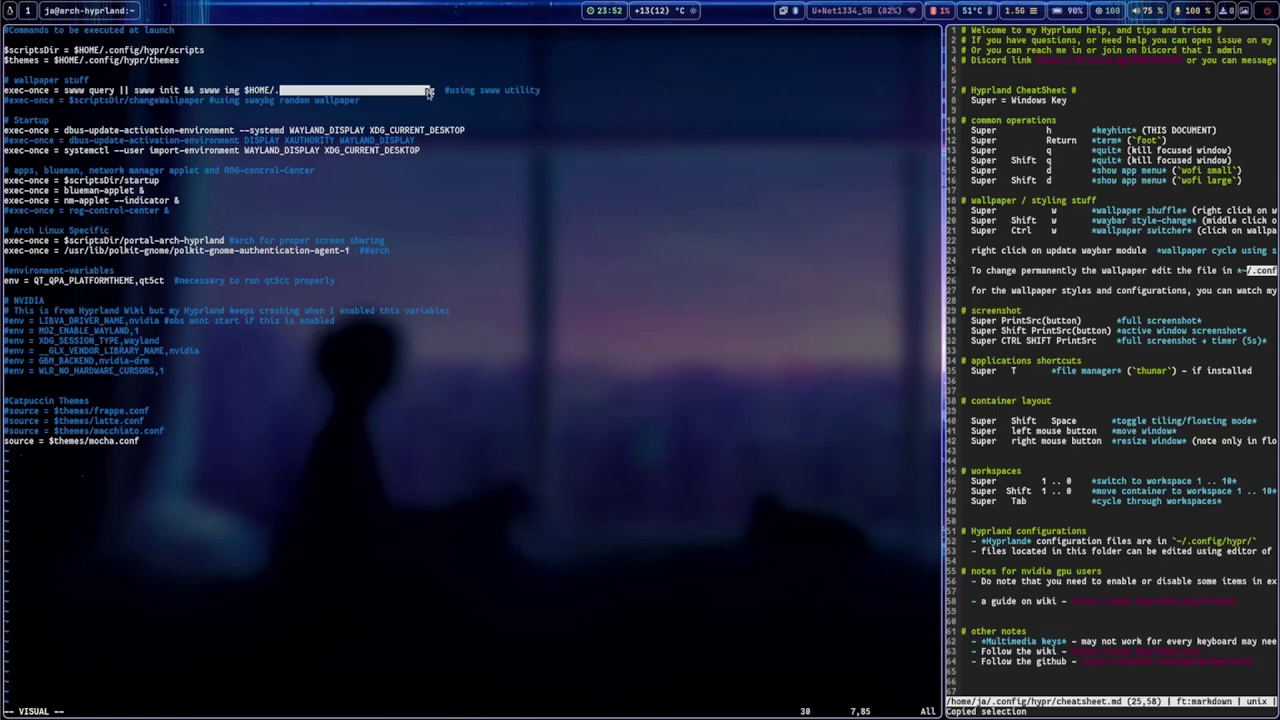
- Narrow the exec.conf Vim window, close it and let the cheat sheet fill the workspace
left_click(448, 145)
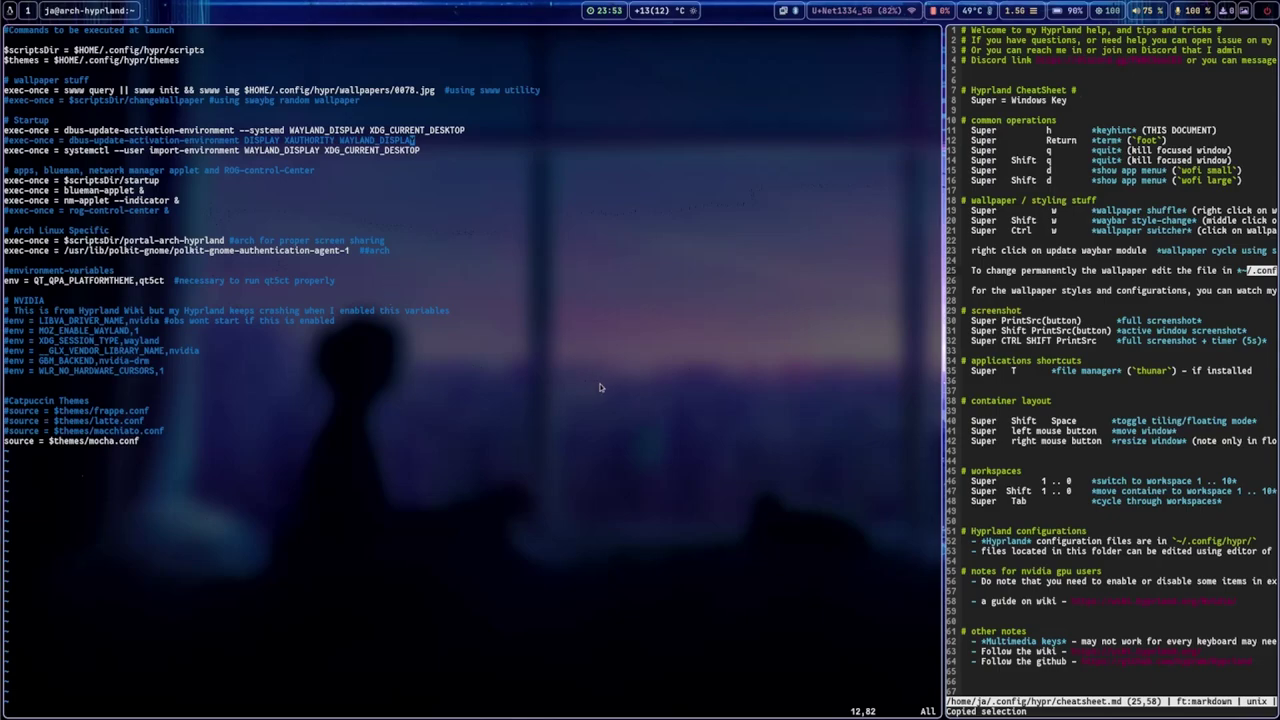
left_click_drag(623, 457, 325, 449)
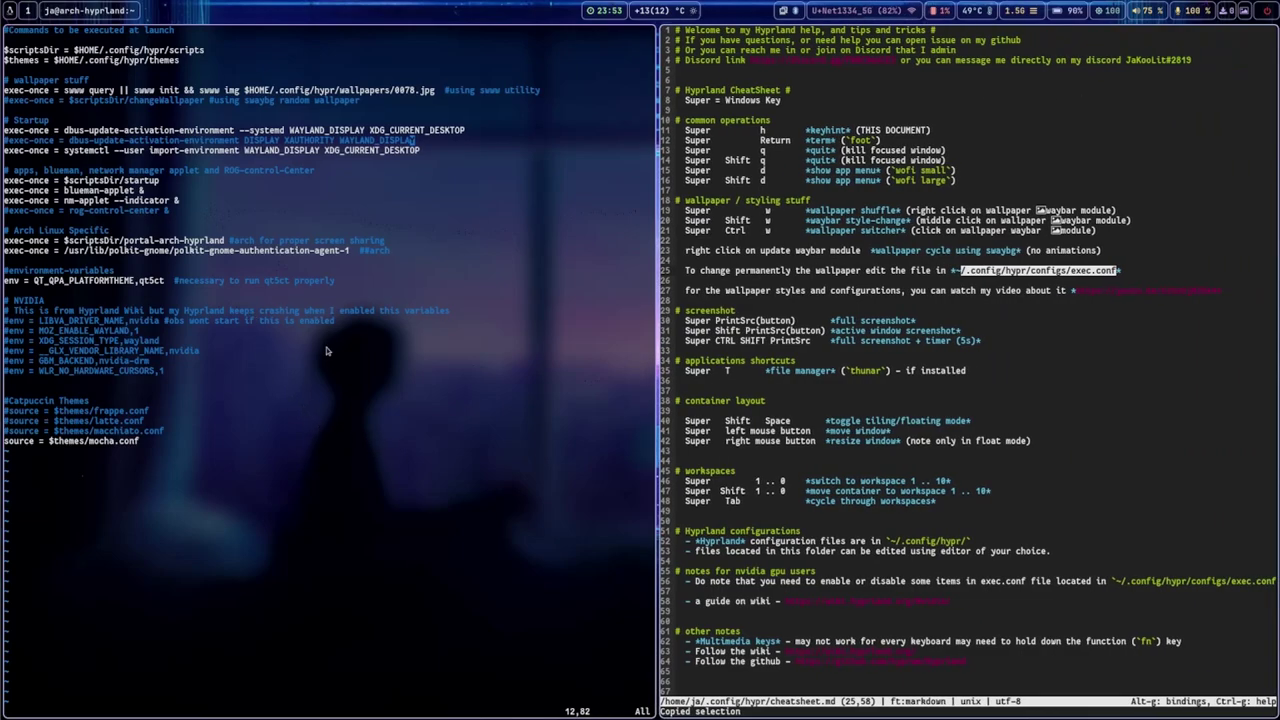
key("super+shift+space")
key("super+f")
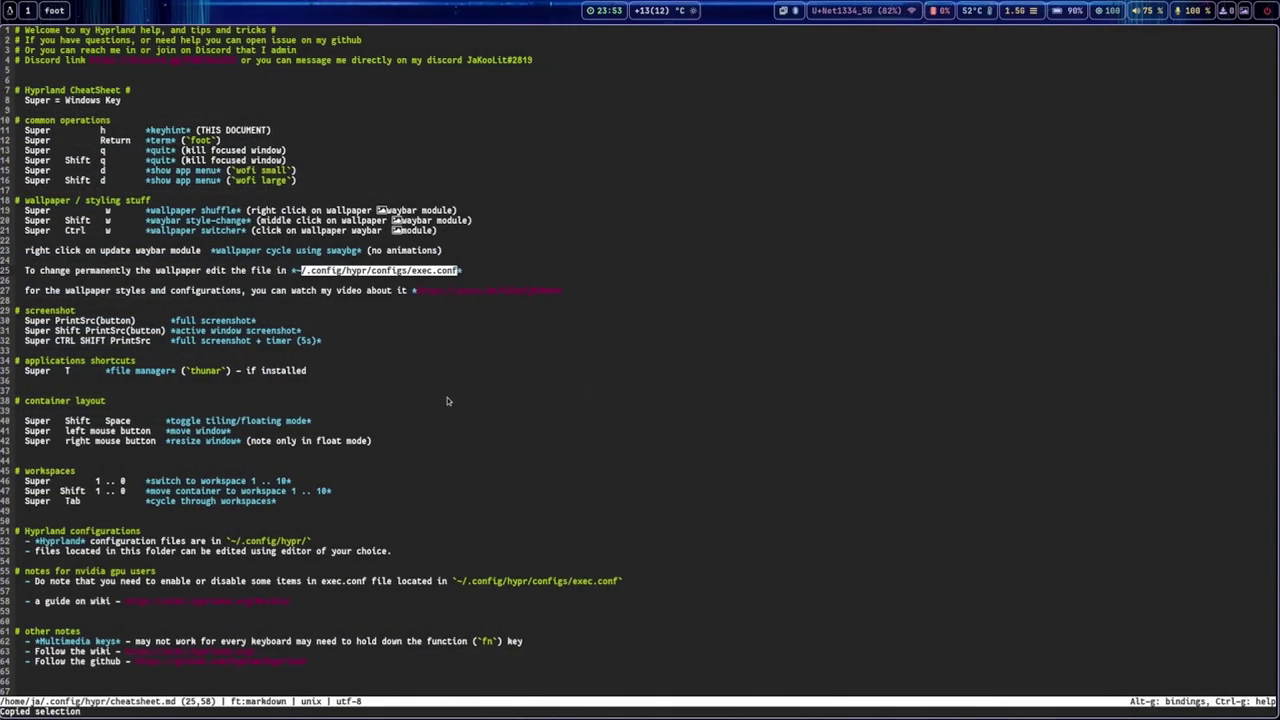
- Clear the highlighted path in the cheat sheet, capture a full screenshot and dismiss its notification
left_click(568, 362)
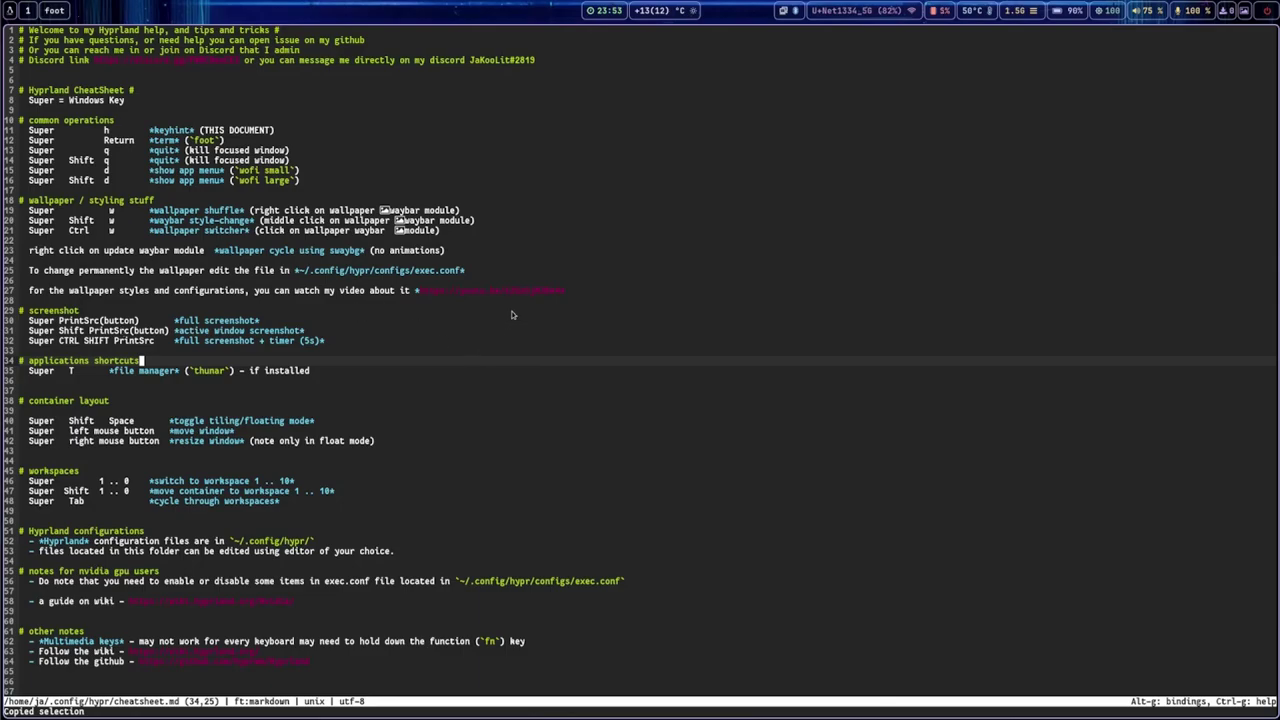
key("super+Print")
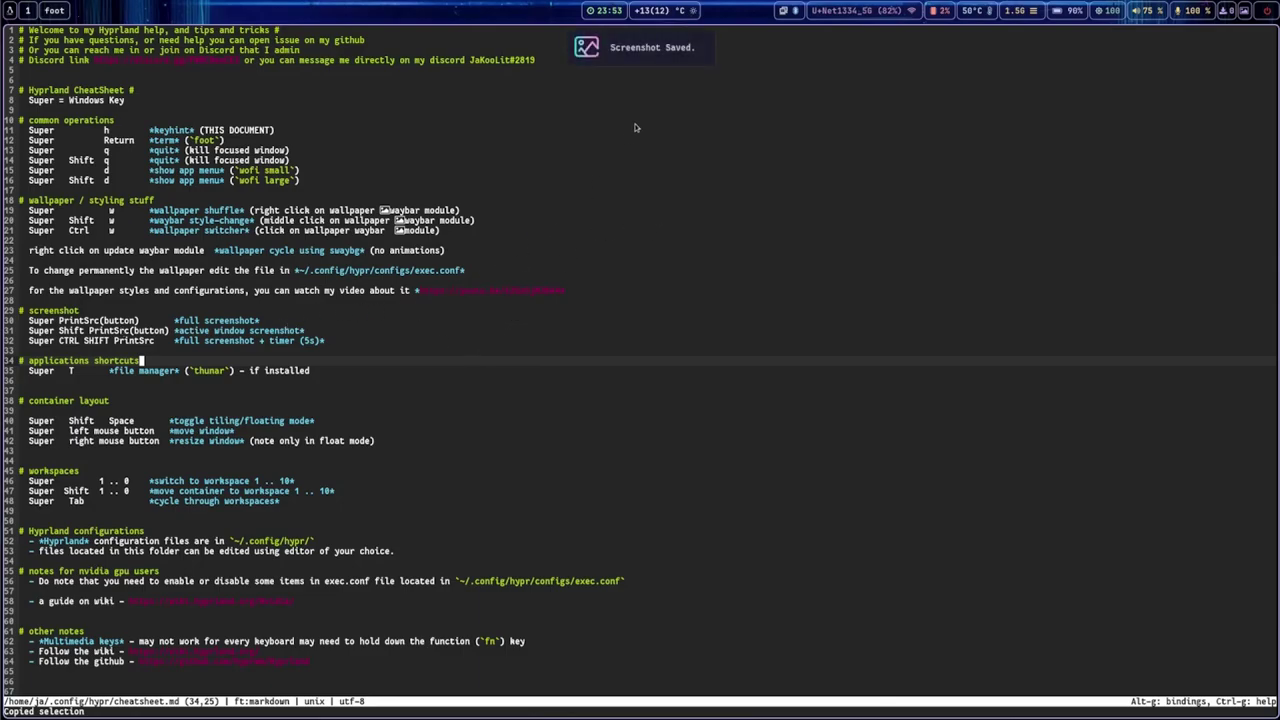
left_click(645, 50)
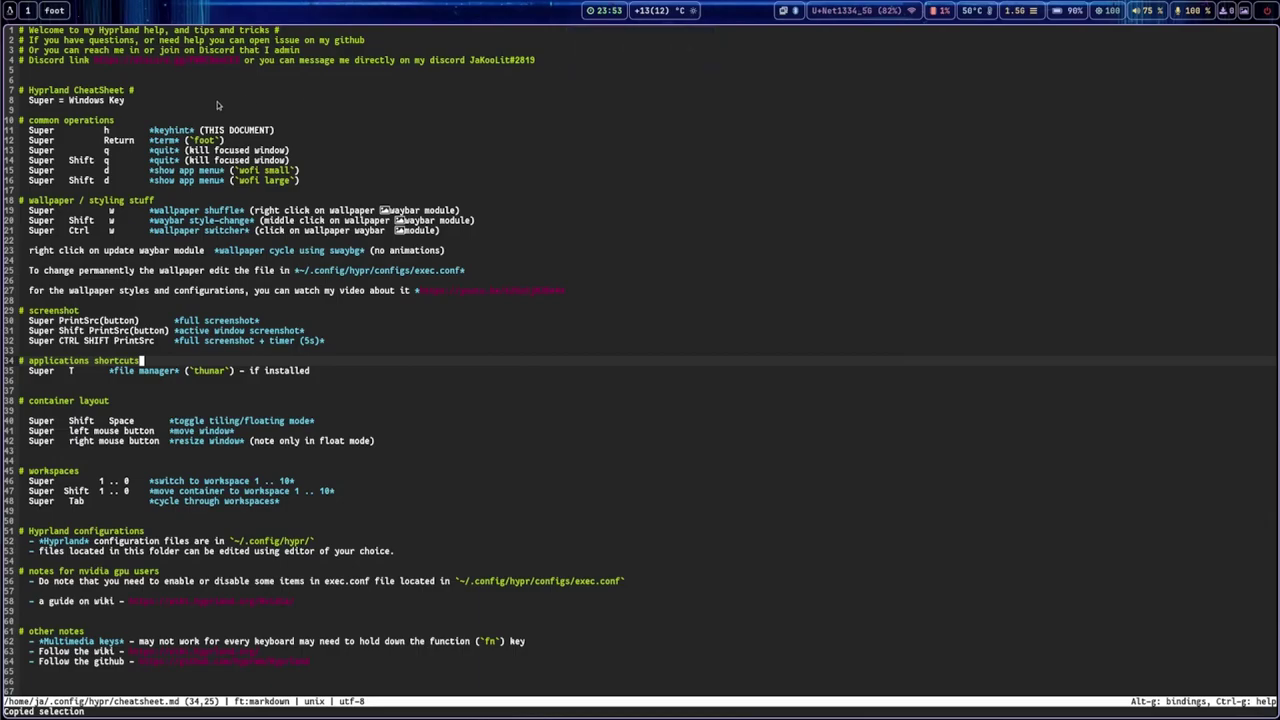
- Find the new screenshot in Pictures/Screenshots with Thunar, view it enlarged in Viewnior, and return to the cheat sheet
key("super+t")
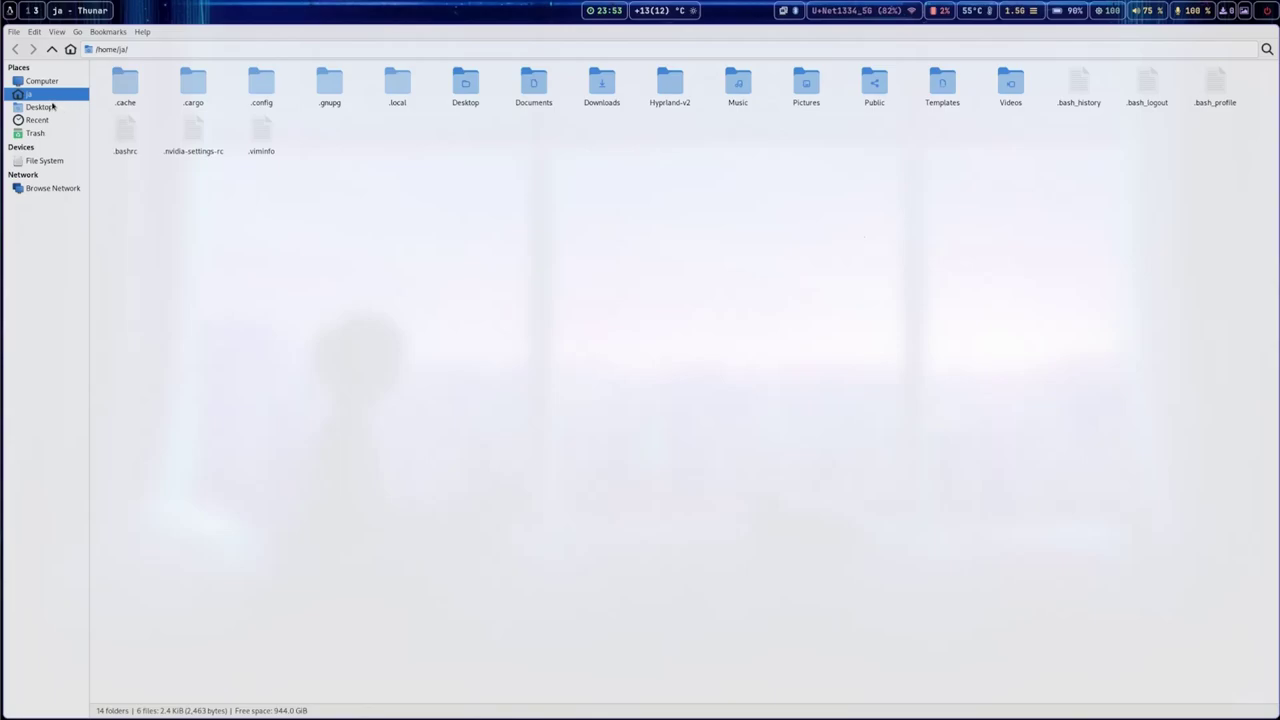
double_click(806, 82)
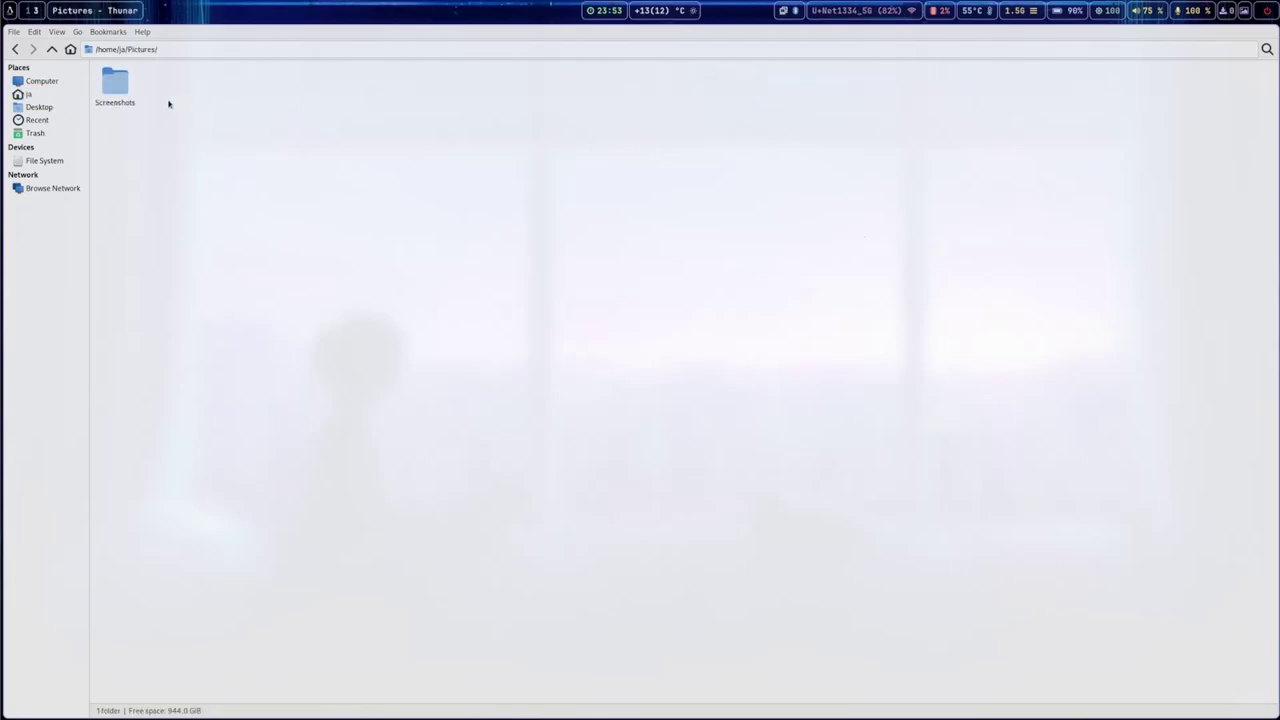
double_click(113, 88)
right_click(137, 109)
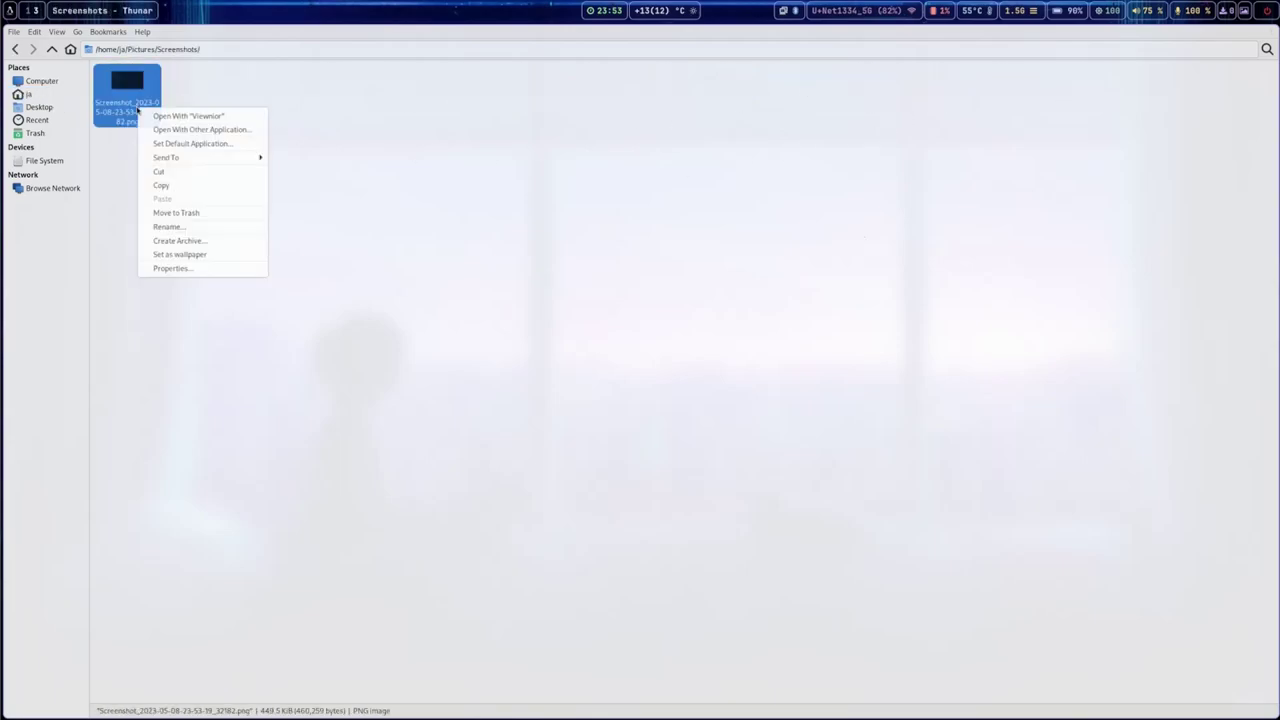
left_click(188, 116)
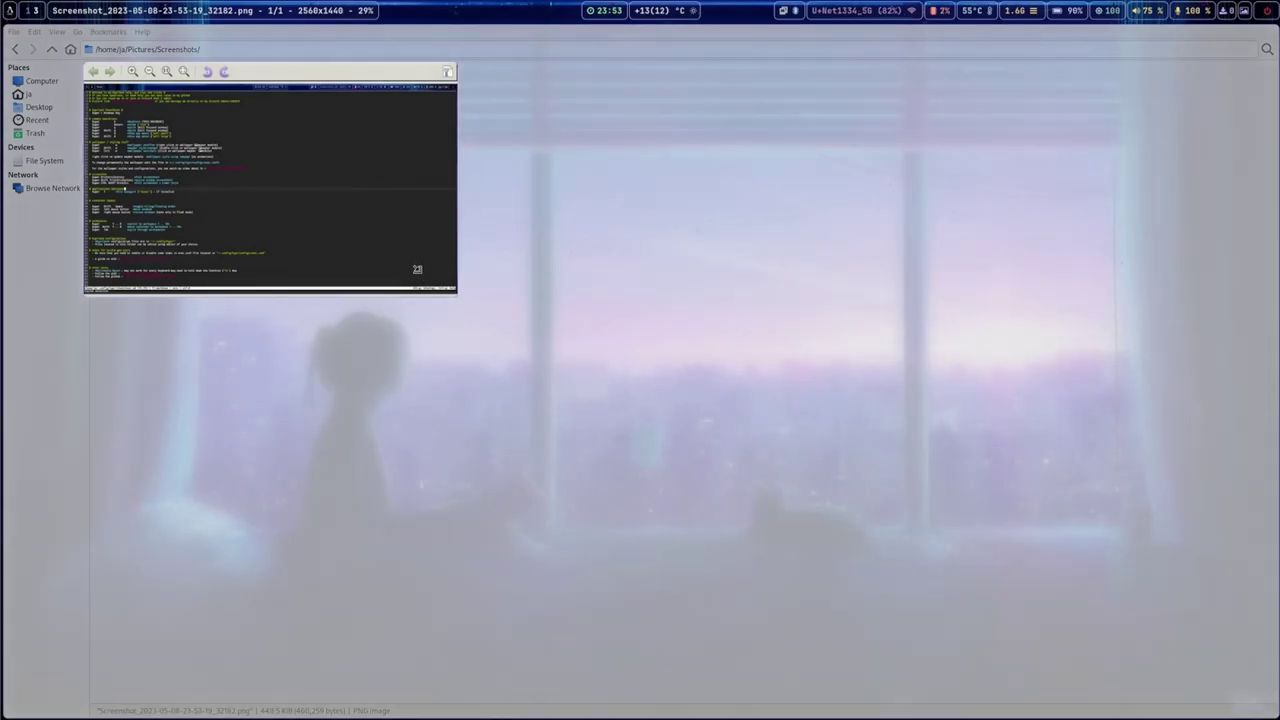
left_click_drag(443, 271, 1152, 688)
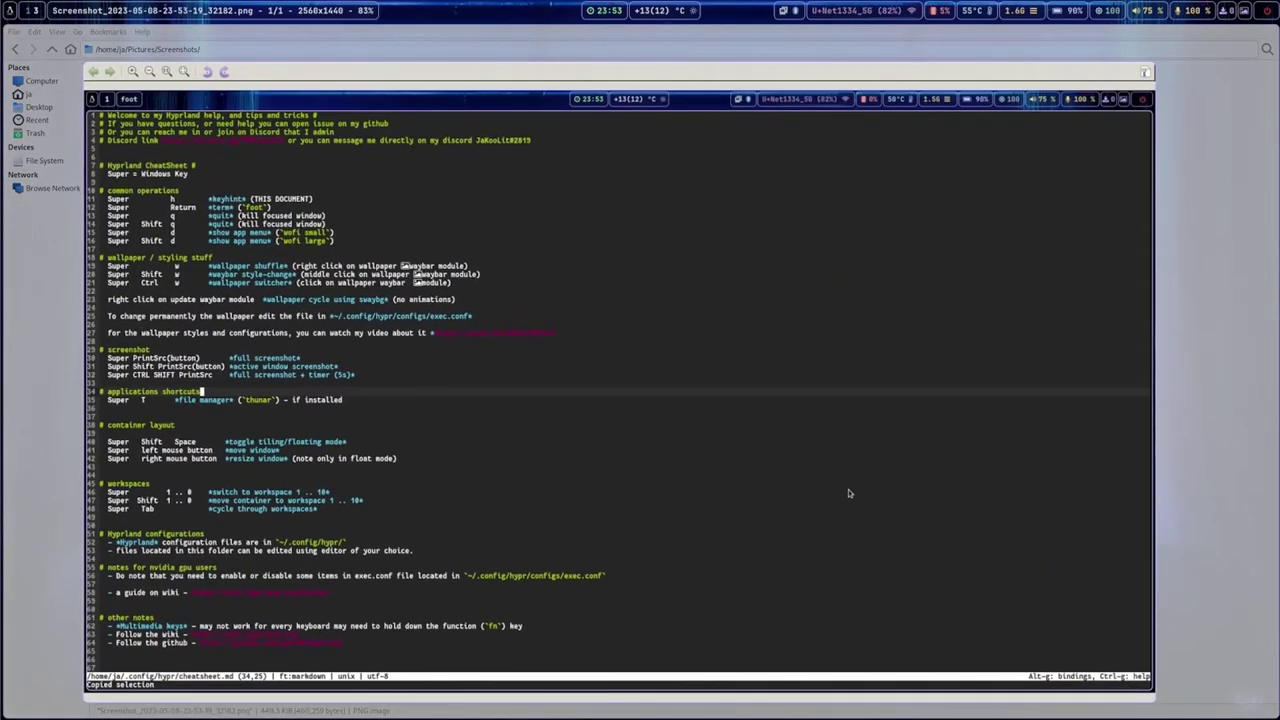
key("super+q")
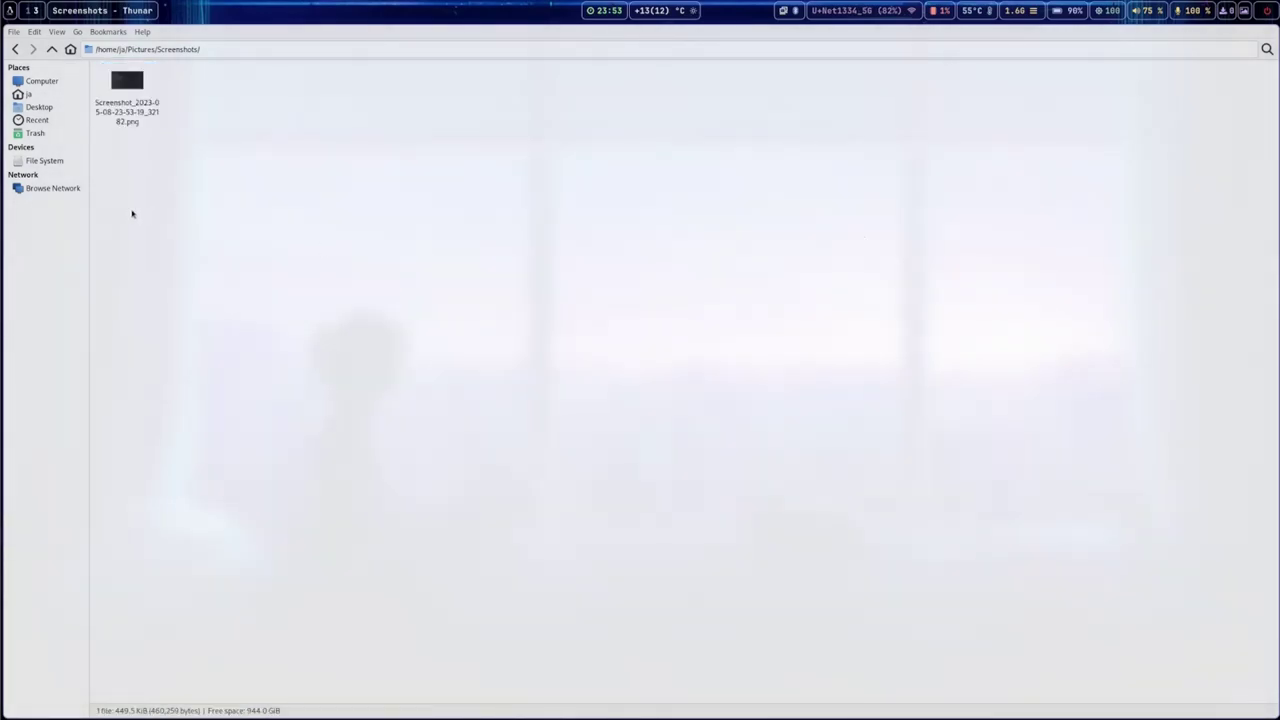
key("super+q")
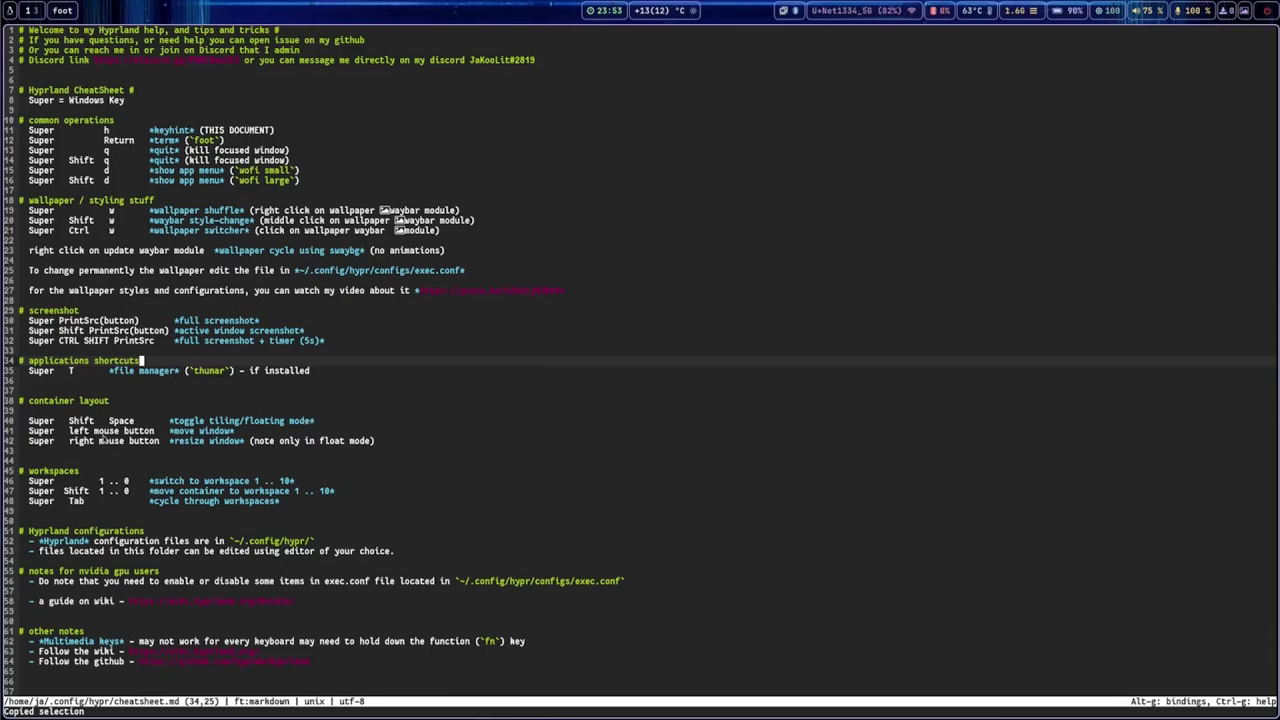
- Examine the rest of the cheat sheet, down to the final line on how to close the document
scroll(165, 433, "down", 1)
scroll(165, 433, "down", 3)
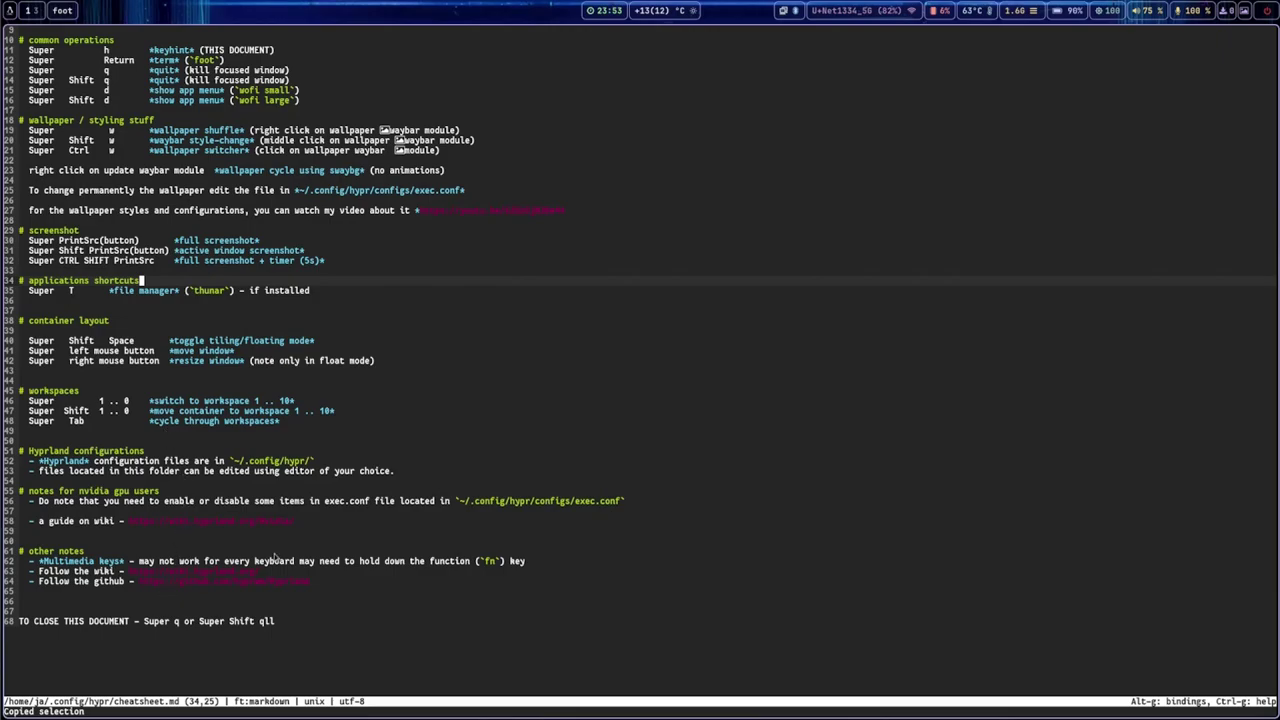
scroll(617, 375, "up", 2)
scroll(617, 375, "down", 3)
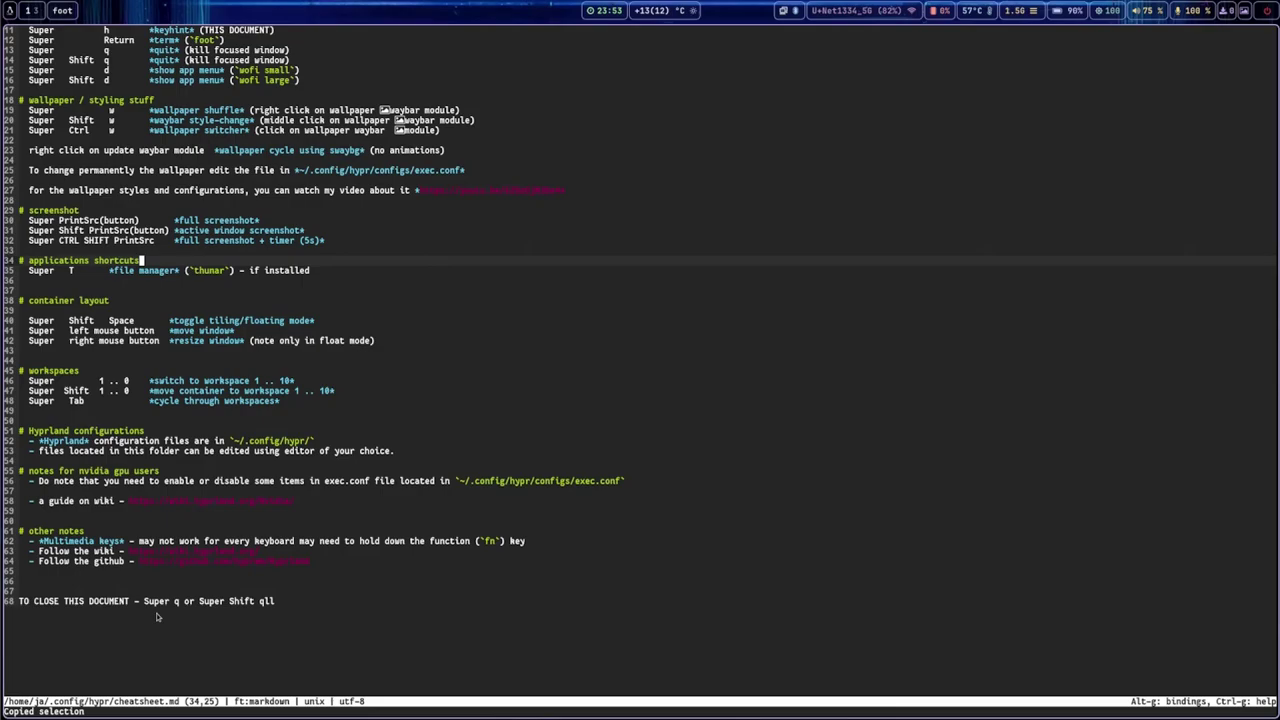
left_click(276, 605)
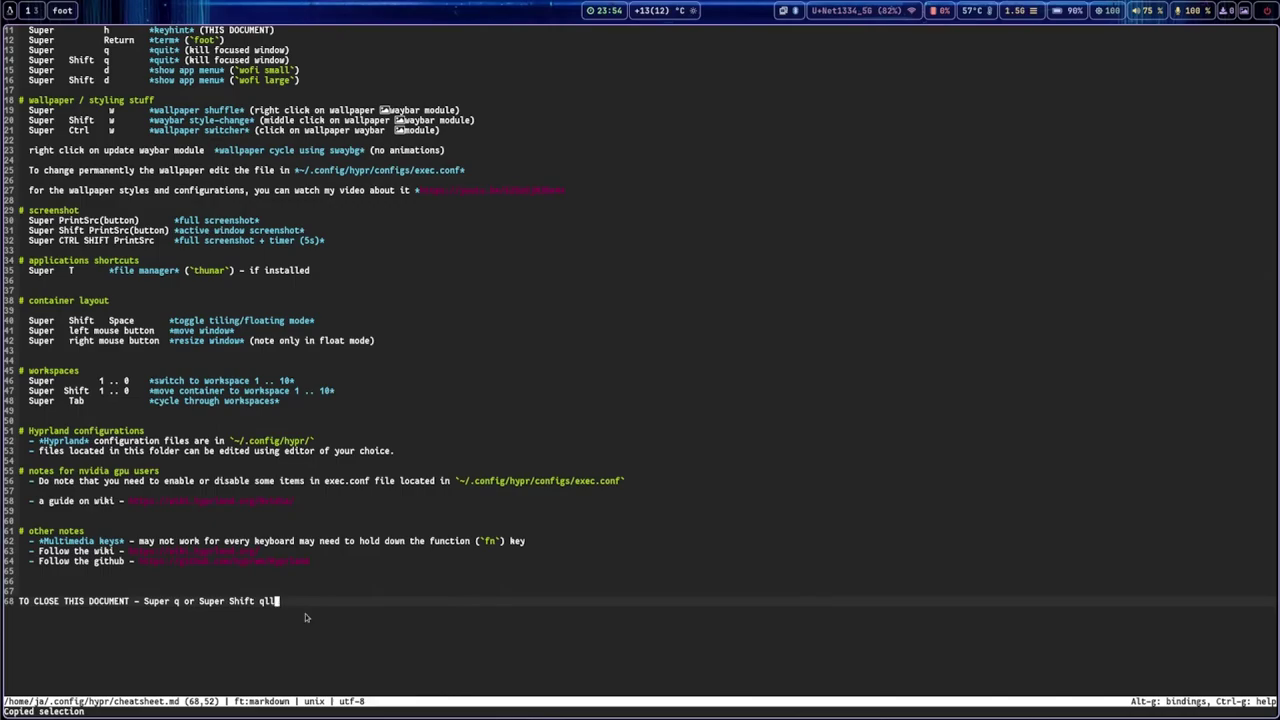
- Close the cheat sheet, switch to workspace 3 and close the Thunar window showing the Screenshots folder
key("super+q")
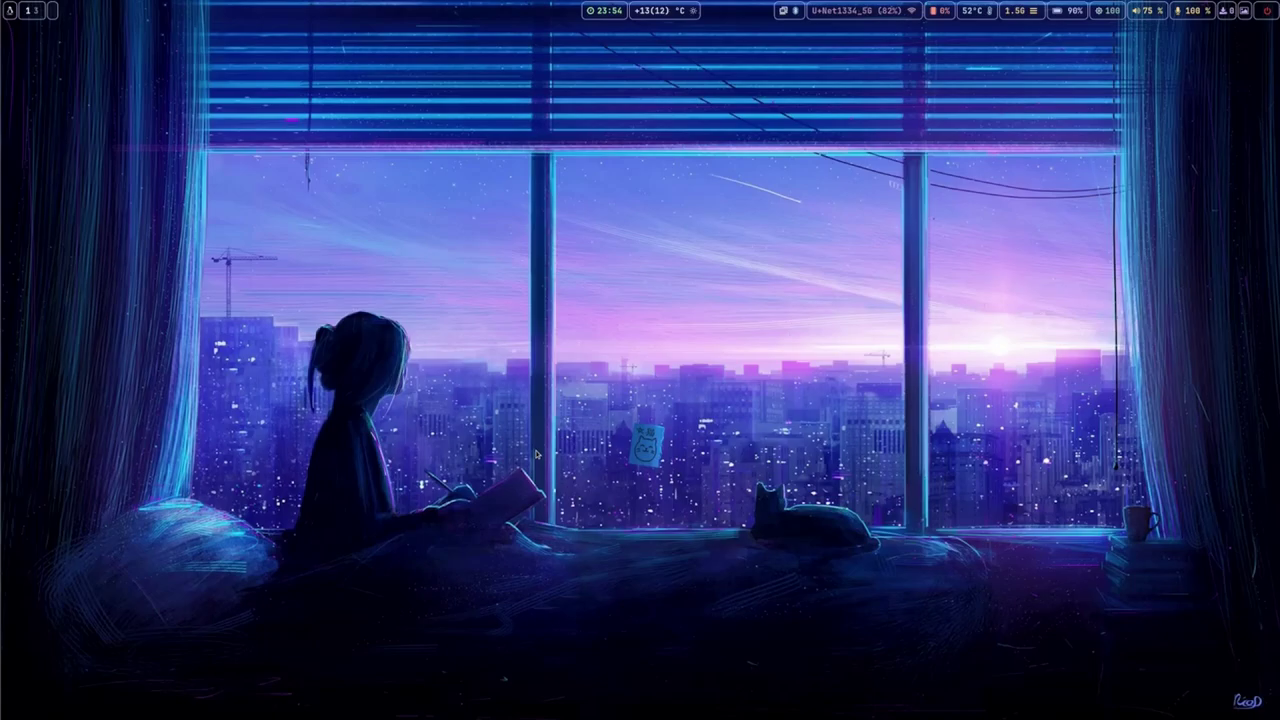
key("super+3")
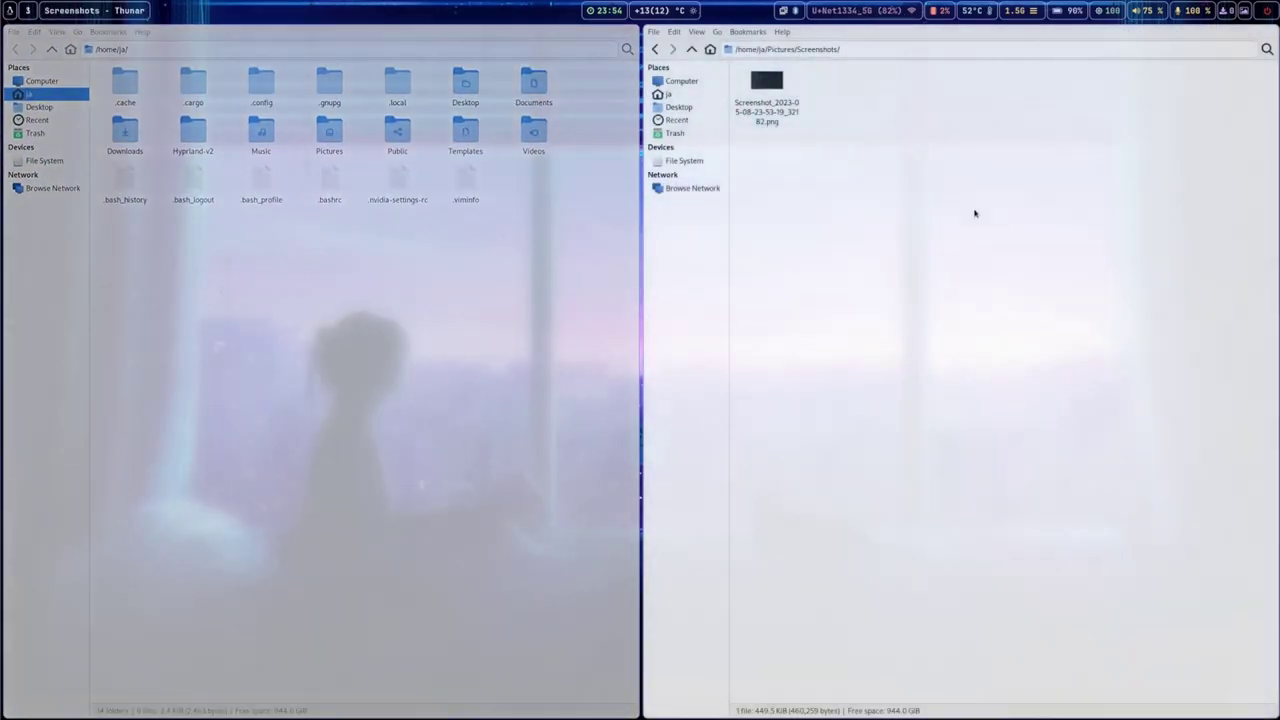
key("super+q")
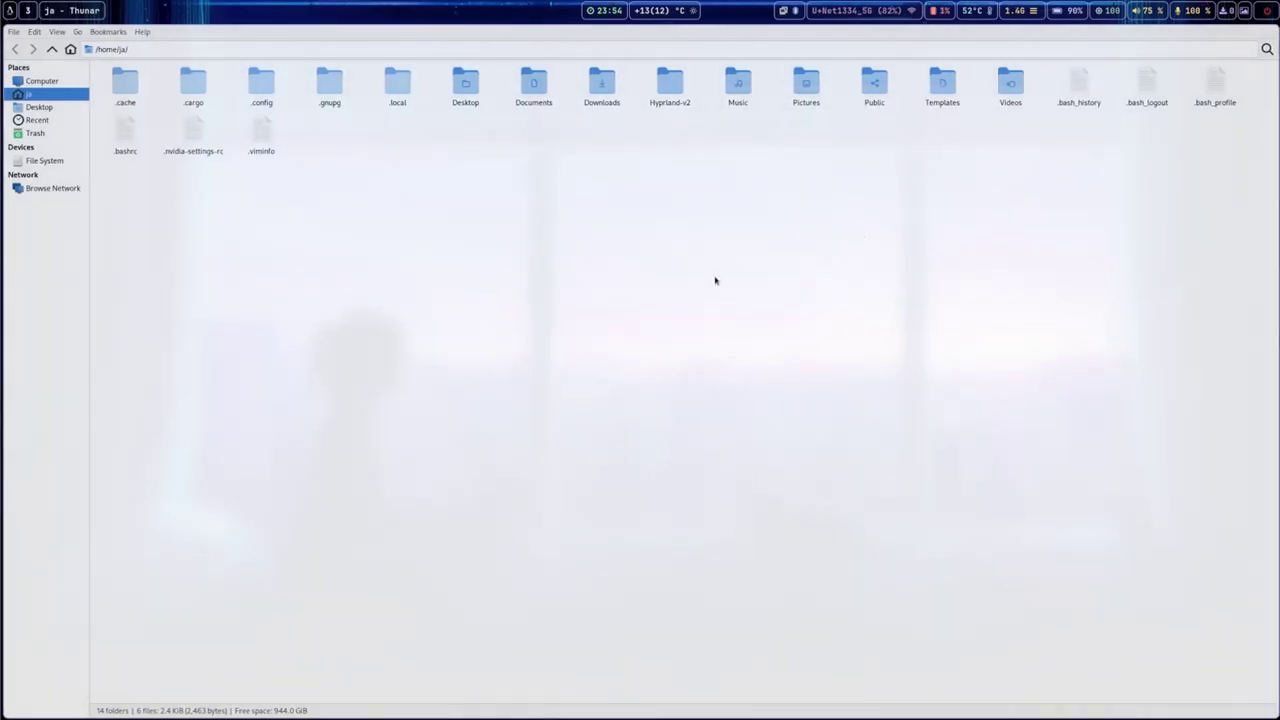
key("super+d")
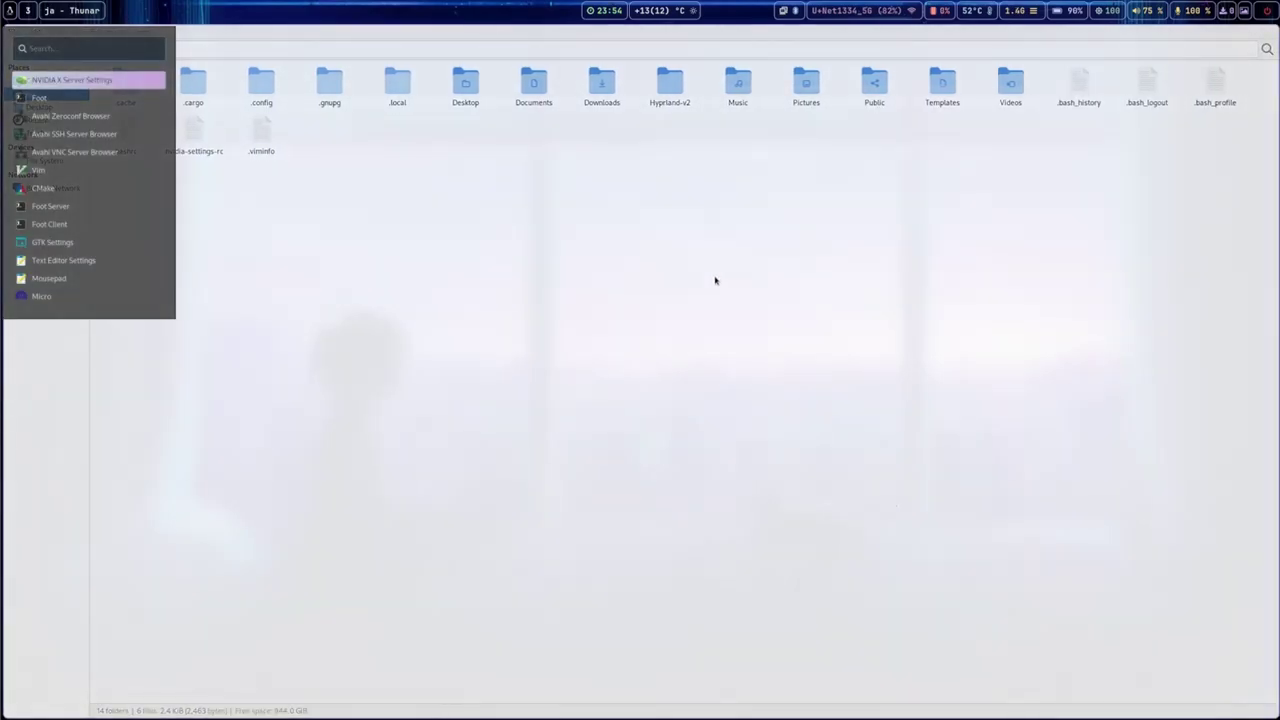
type("n")
key("Escape")
- Search the large app launcher for nw and launch GTK Settings
key("super+d")
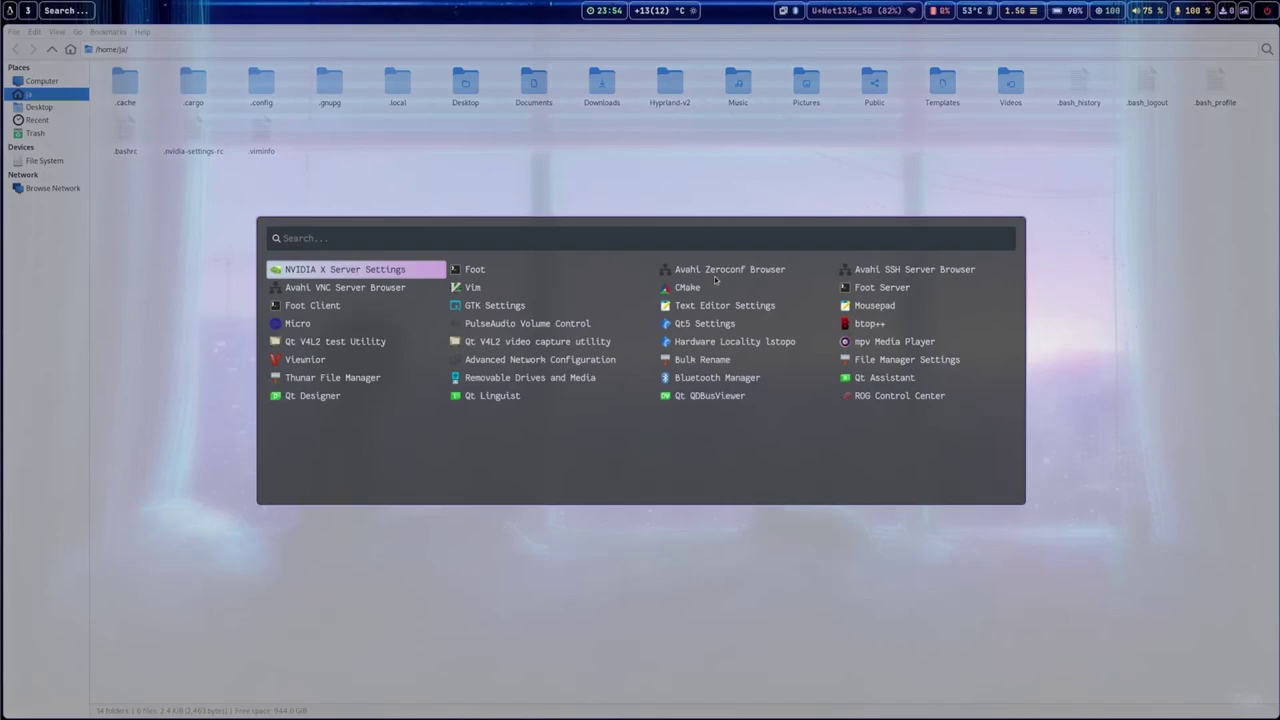
type("nw")
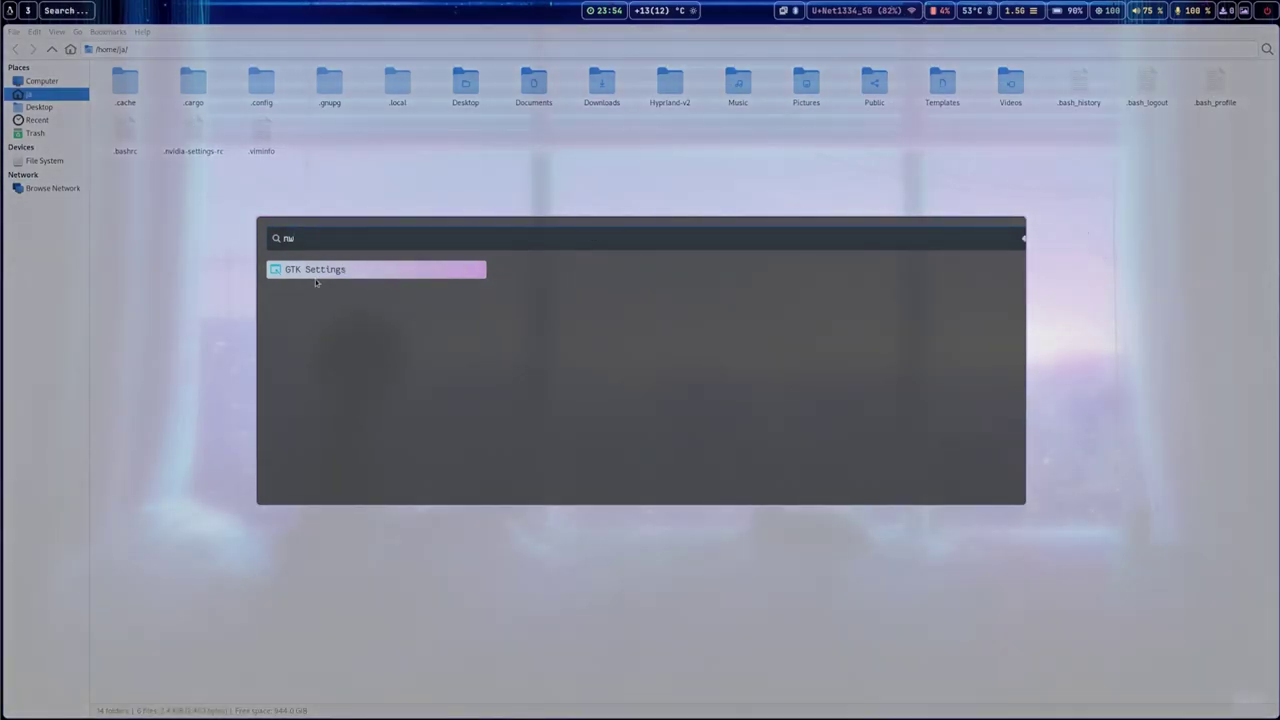
left_click(311, 277)
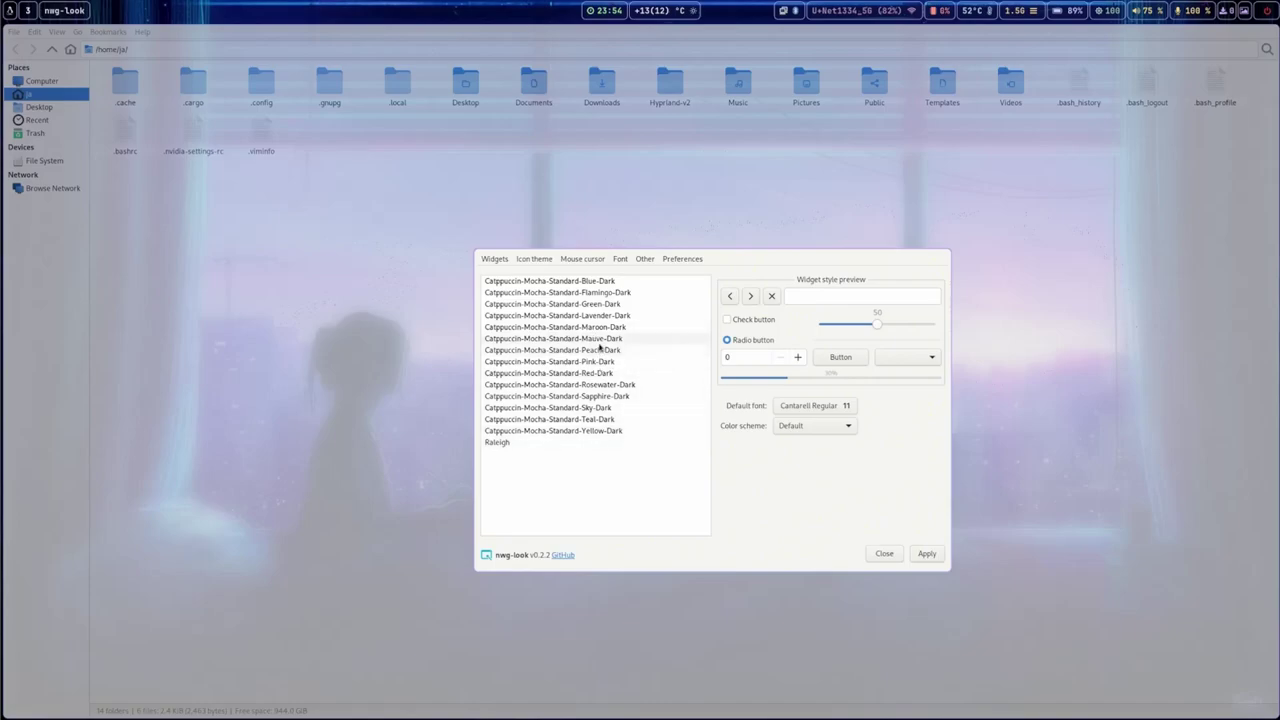
- Apply the Catppuccin-Mocha-Standard-Mauve-Dark widget theme, previewing the Peach, Pink and Maroon variants for comparison
left_click(598, 338)
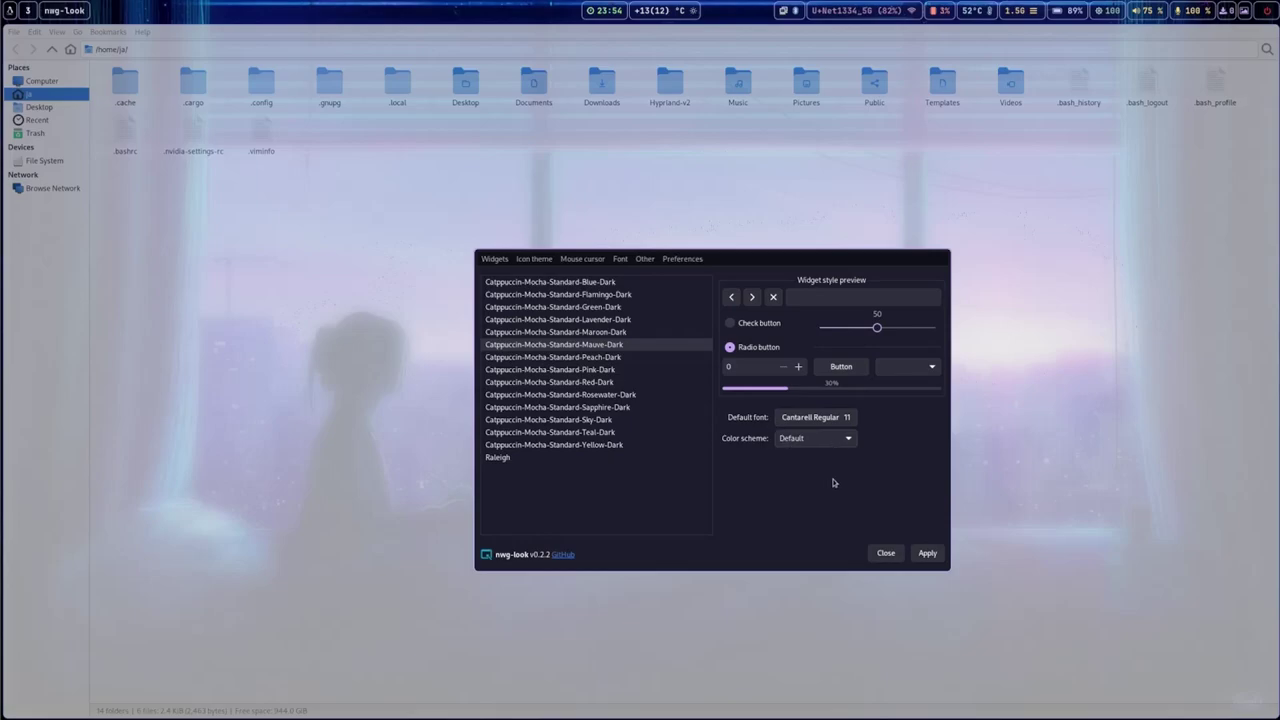
left_click(933, 557)
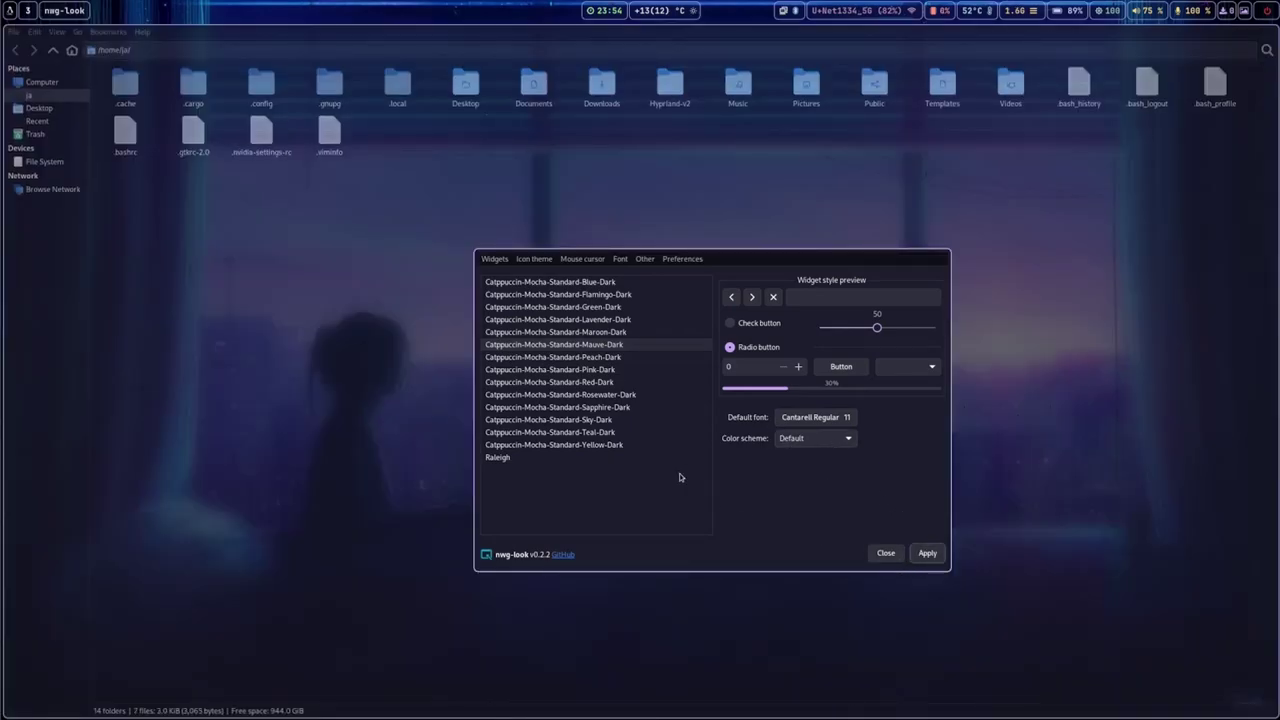
left_click(604, 358)
left_click(594, 370)
left_click(597, 358)
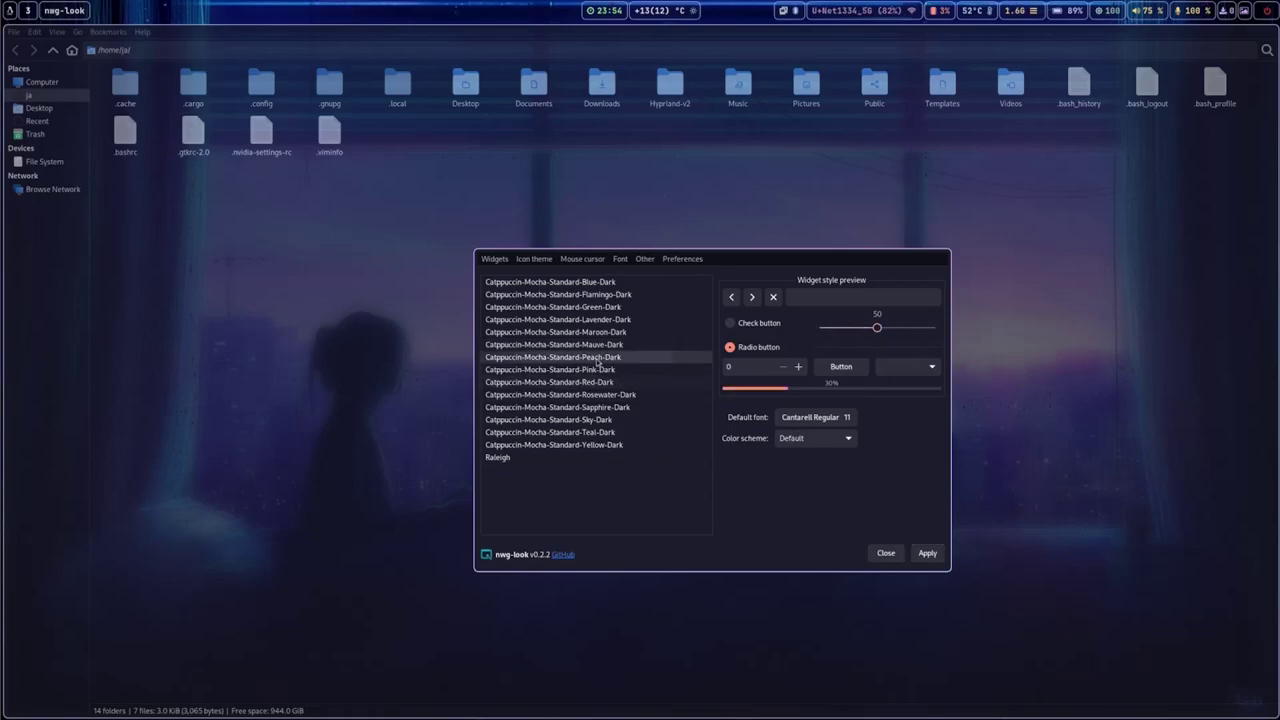
left_click(600, 346)
left_click(600, 333)
left_click(600, 346)
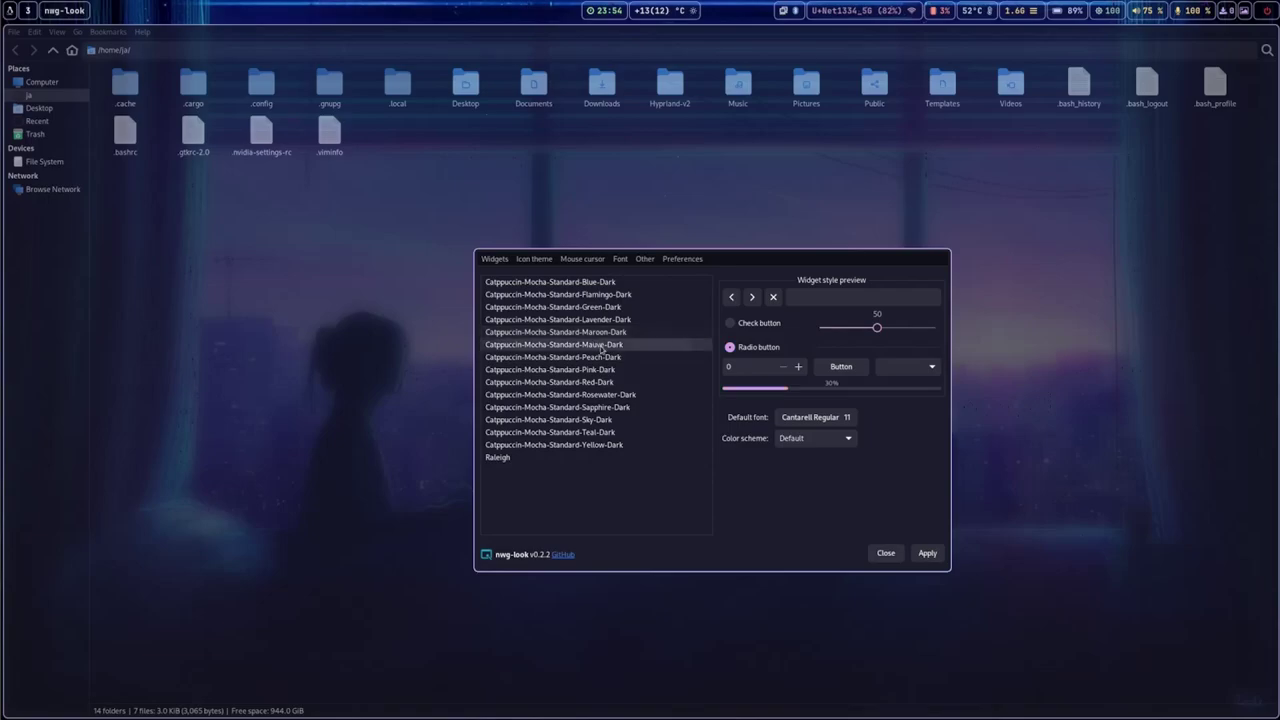
left_click(928, 553)
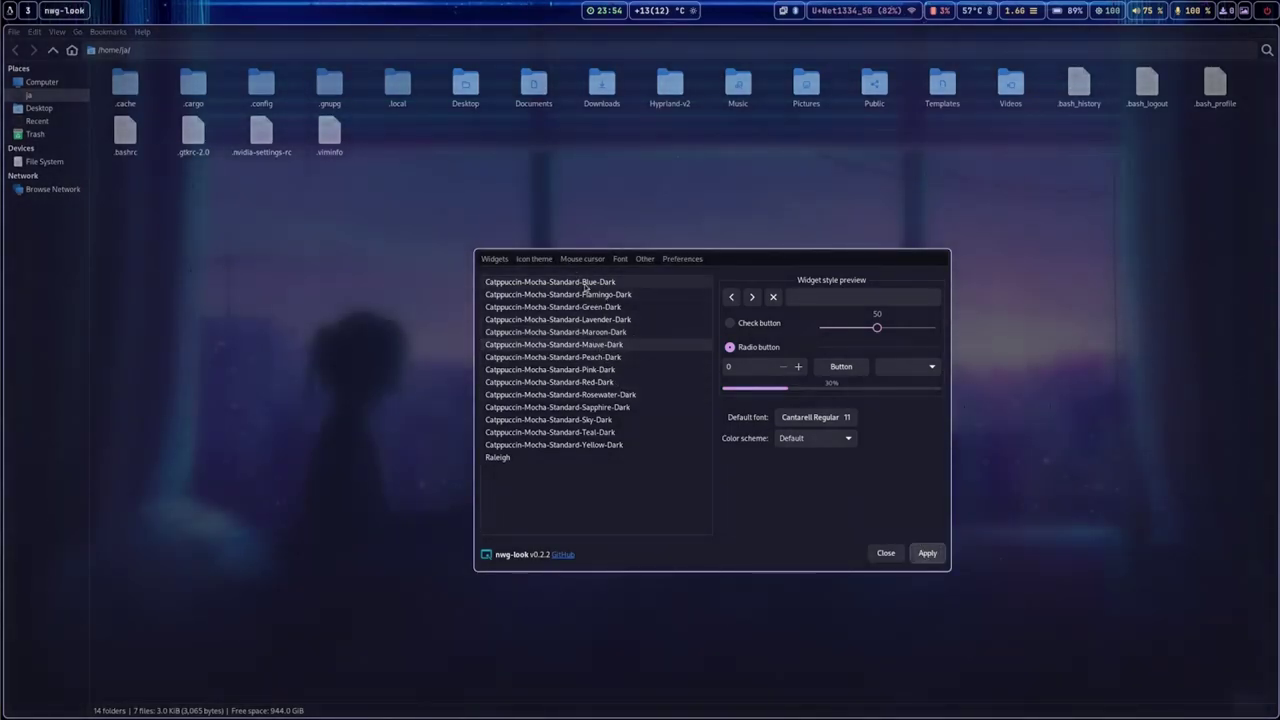
- Check the available icon themes, and apply the Catppuccin-Mocha-Mauve mouse cursor theme
left_click(536, 259)
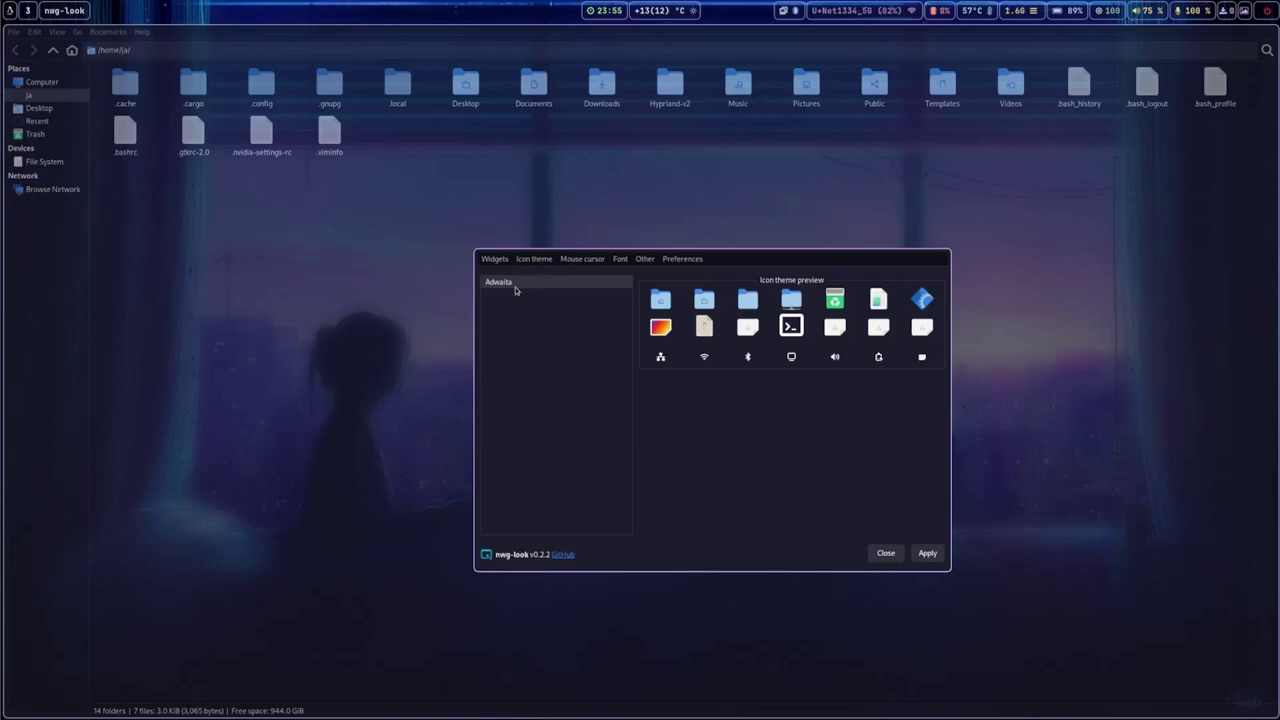
left_click(576, 260)
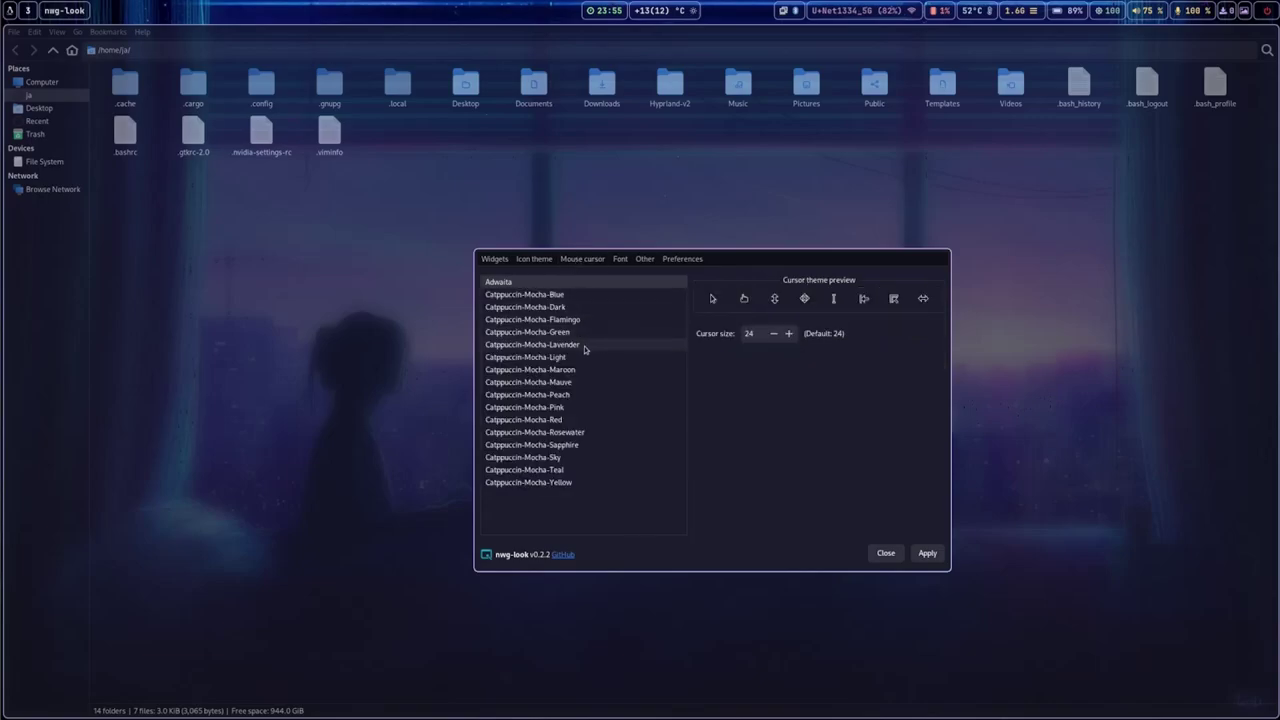
left_click(565, 383)
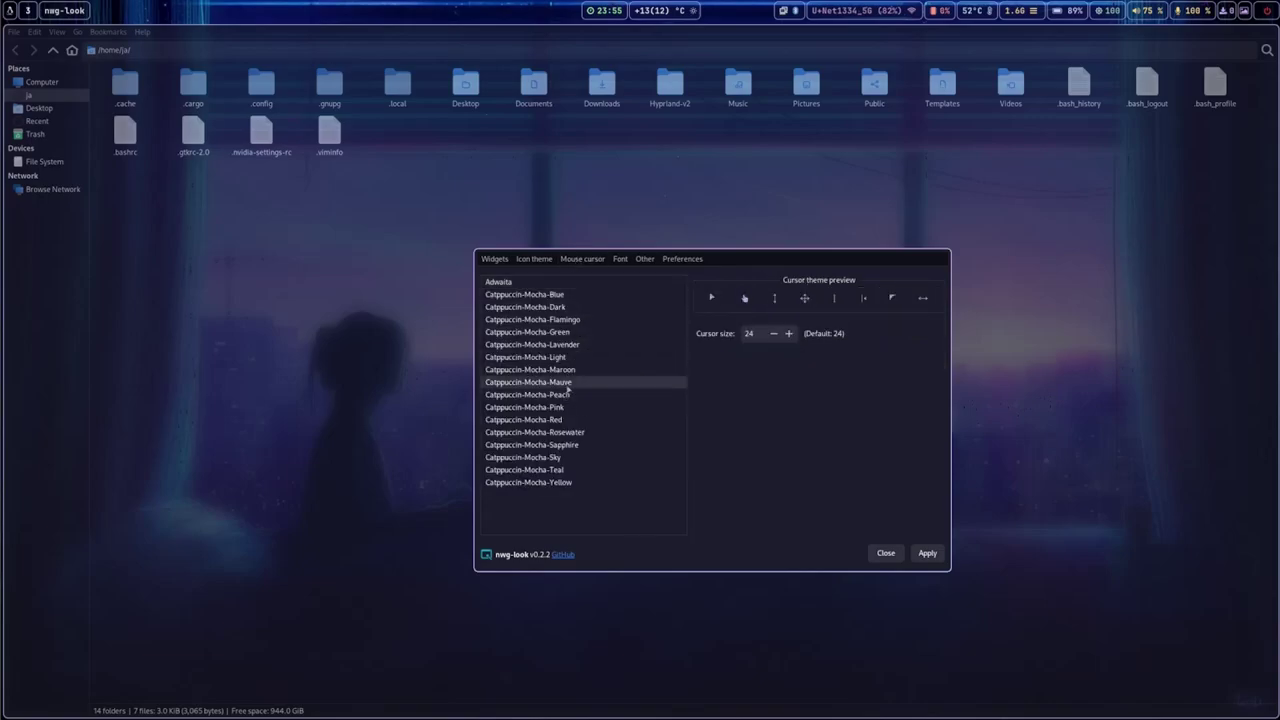
left_click(928, 555)
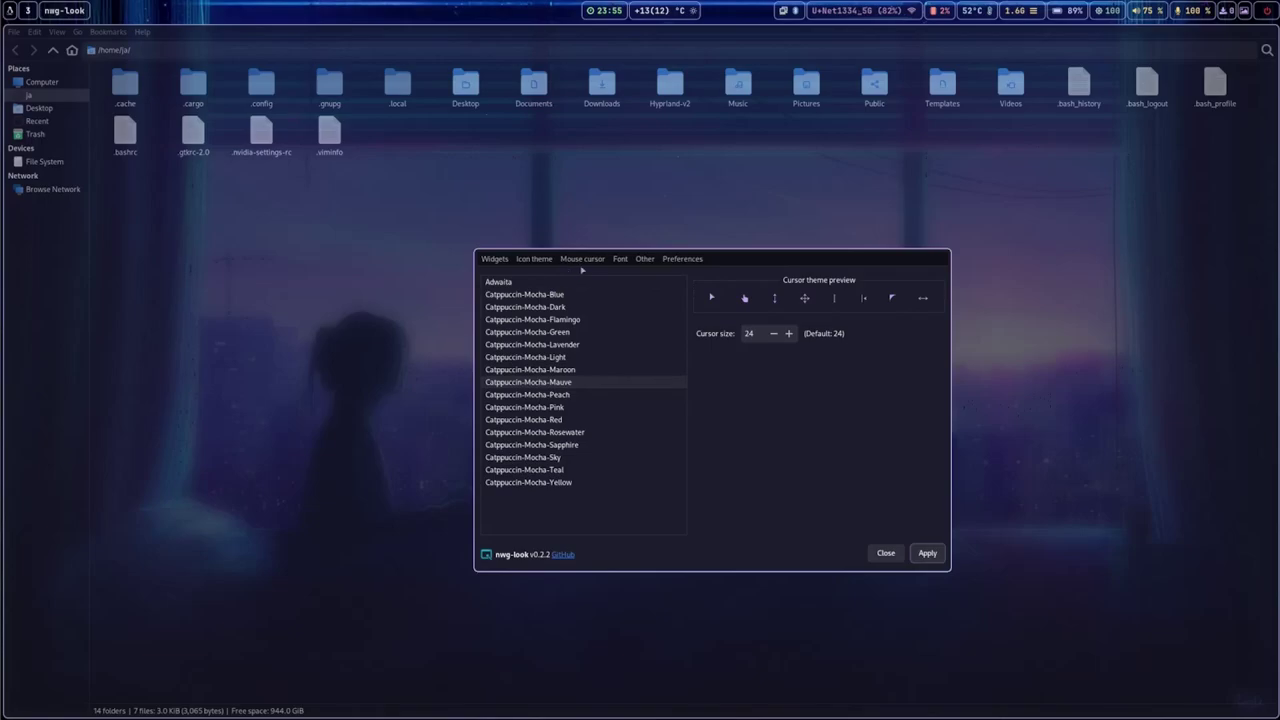
- Set the text scaling factor to 1.25 in the font settings and apply it
left_click(621, 260)
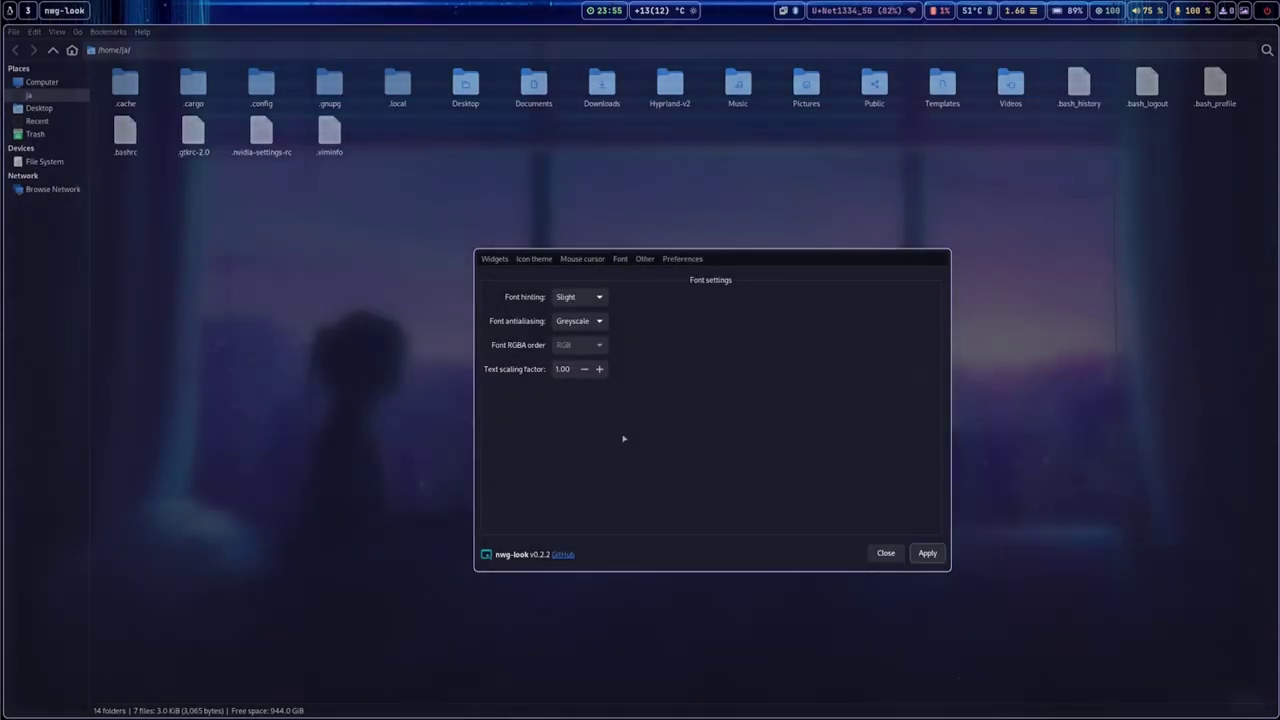
left_click(600, 372)
left_click(600, 372)
left_click(600, 371)
left_click(600, 371)
left_click(600, 369)
left_click(585, 369)
left_click(600, 369)
left_click(927, 553)
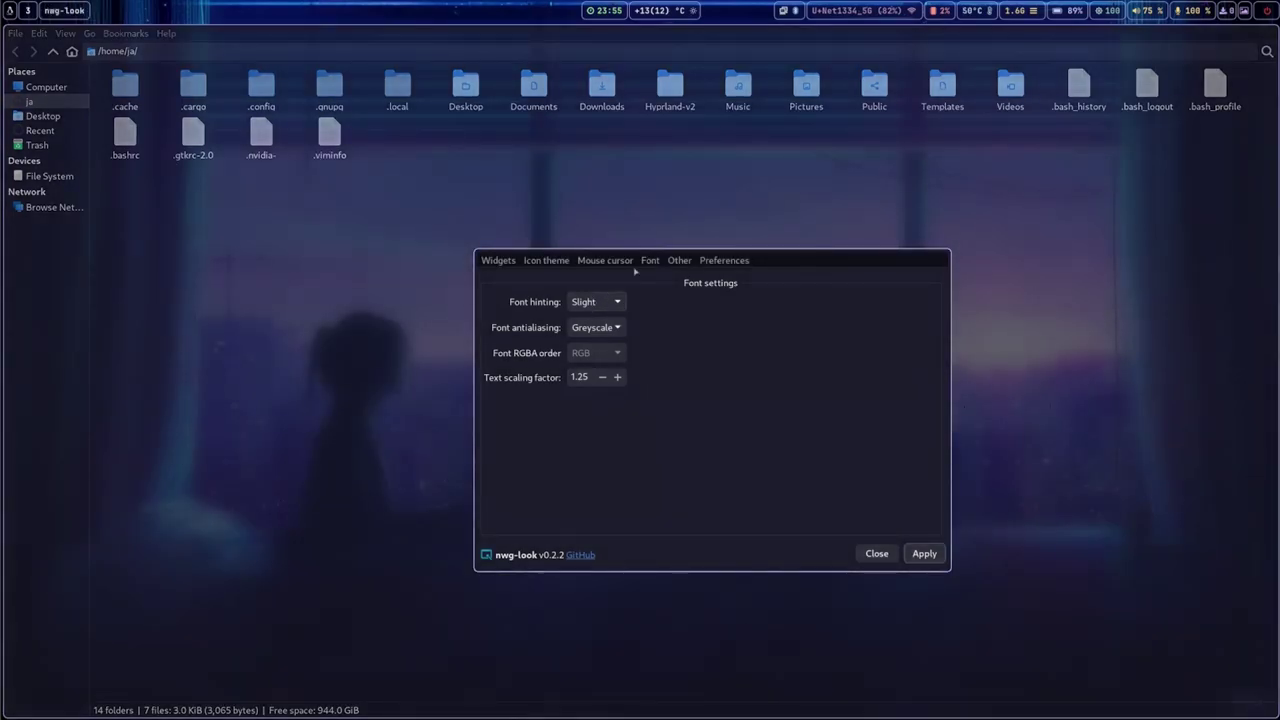
- Review the toolbar, sound effect and export file settings in GTK Settings, and close the program
left_click(679, 261)
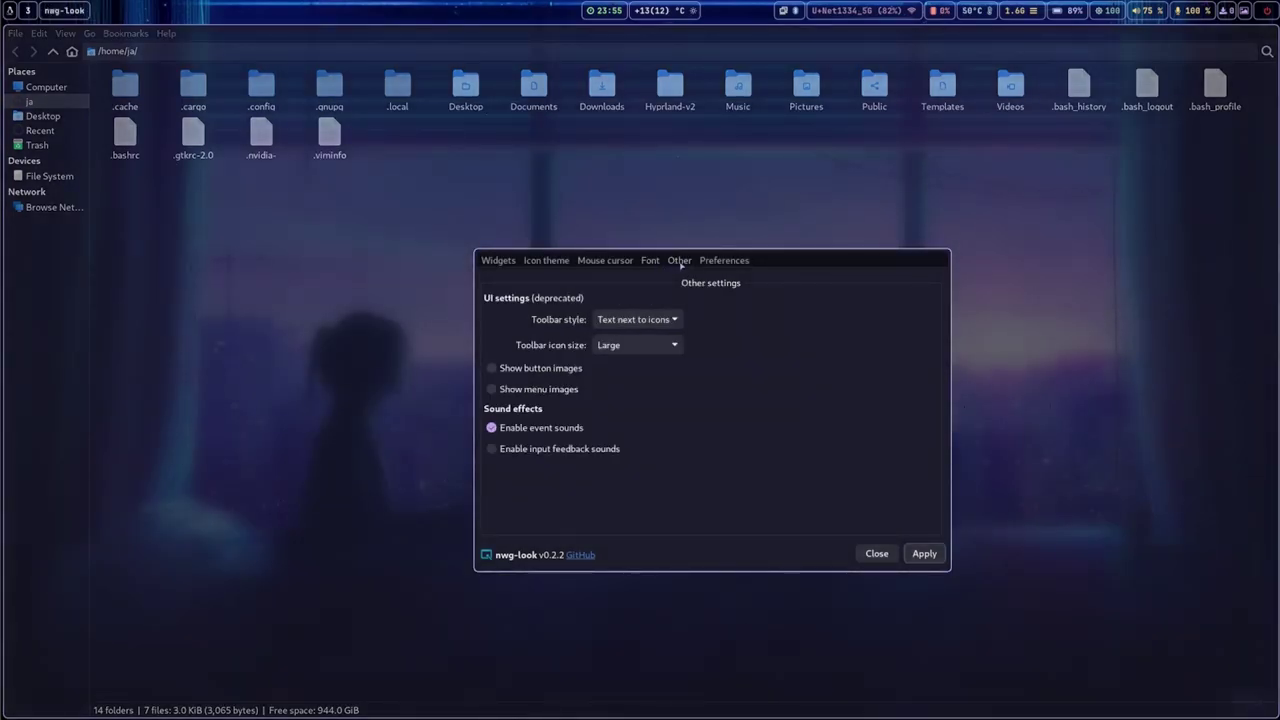
left_click(724, 260)
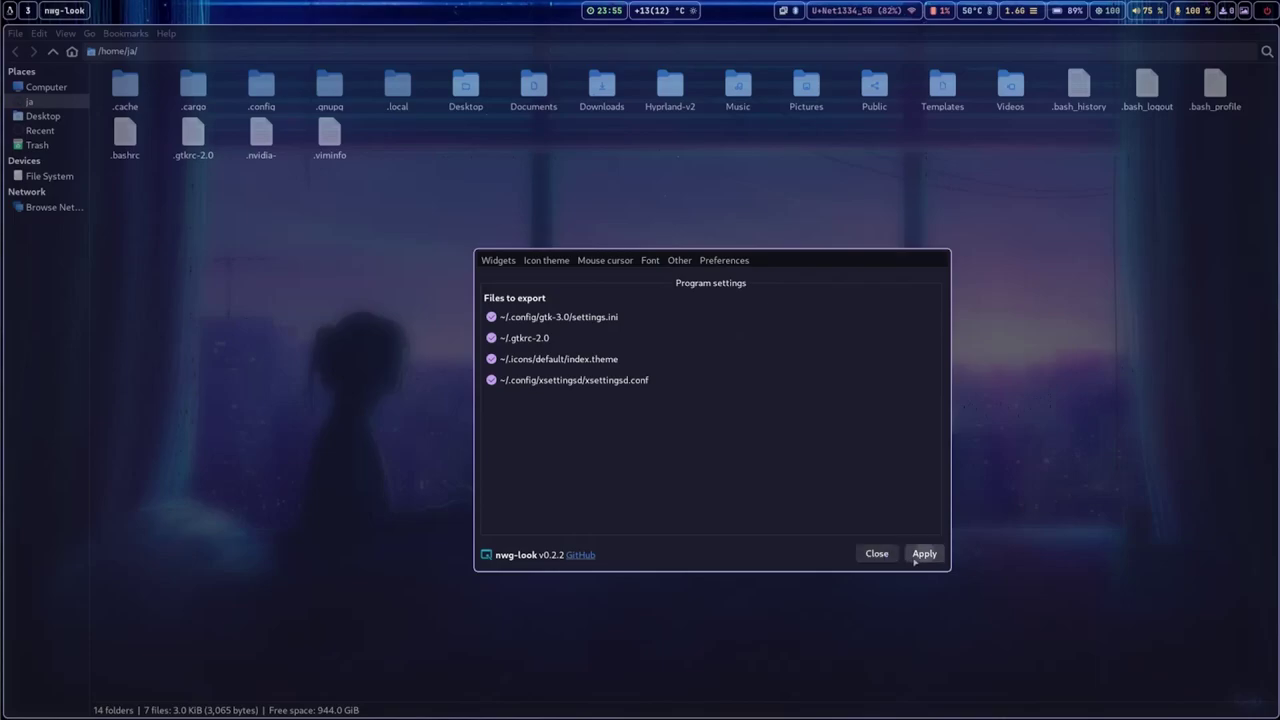
left_click(877, 553)
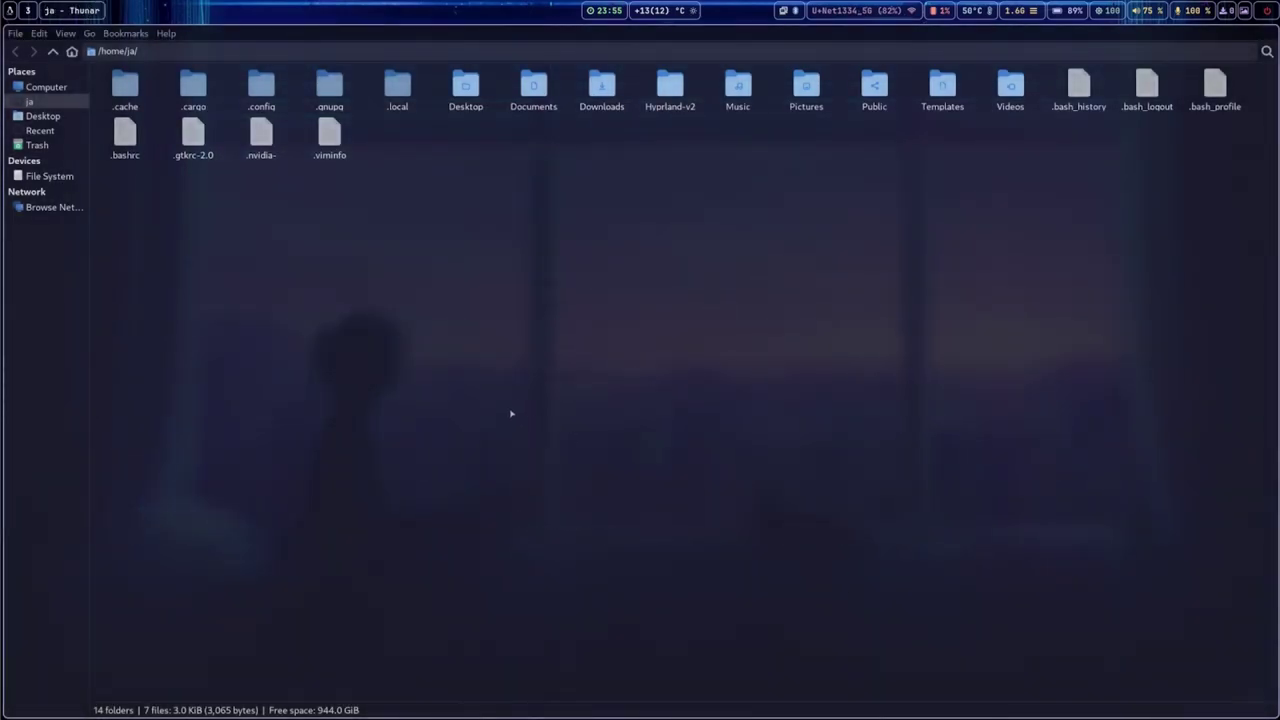
- Search the large app launcher for qt and launch Qt5 Settings
key("super+d")
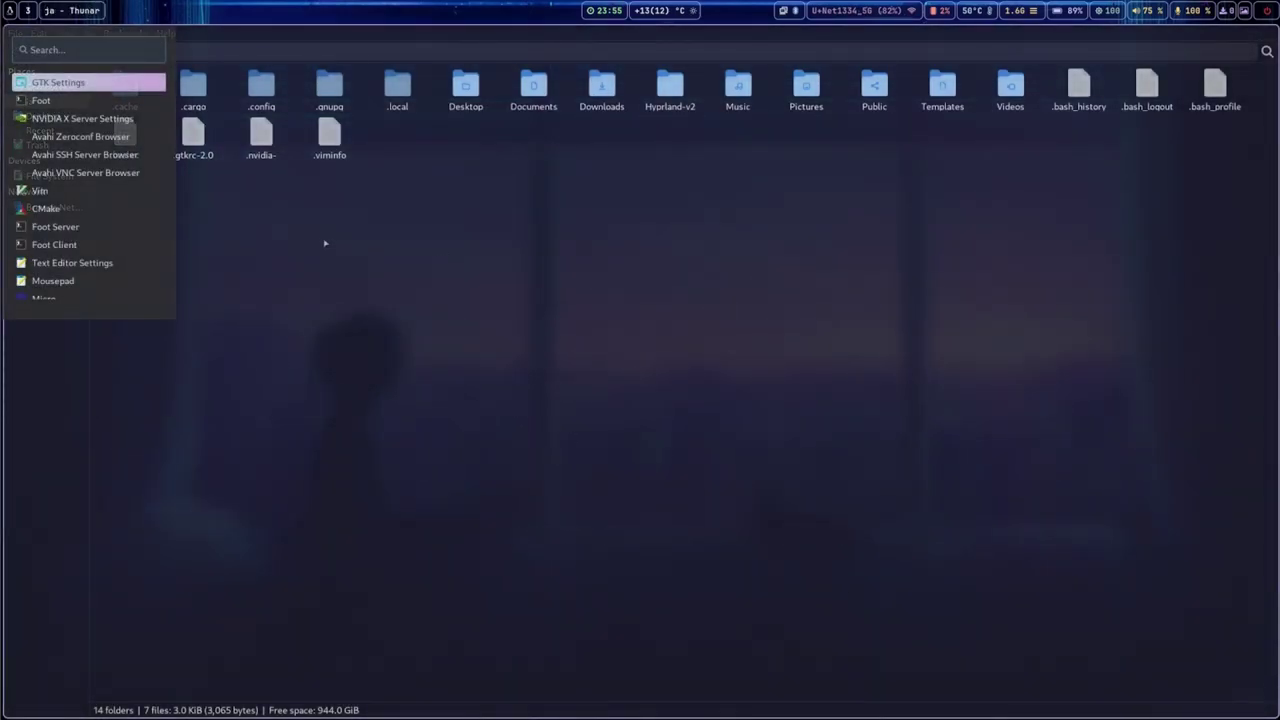
key("Escape")
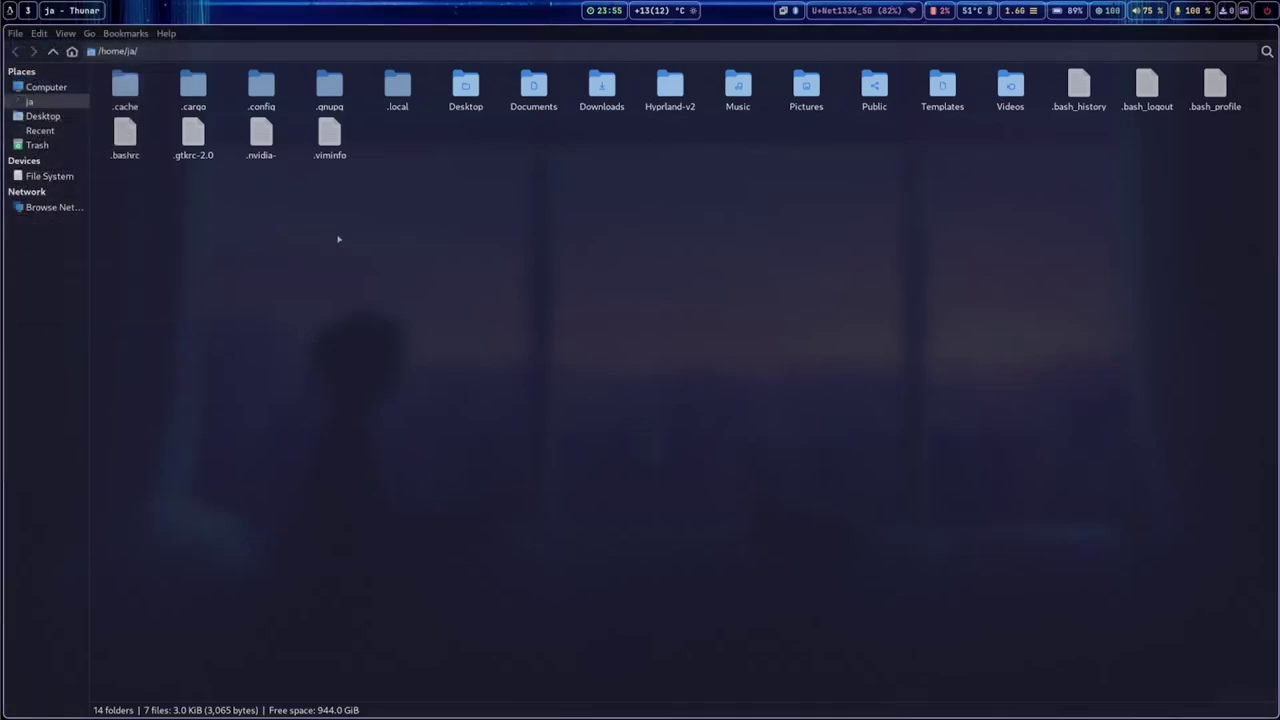
key("super+d")
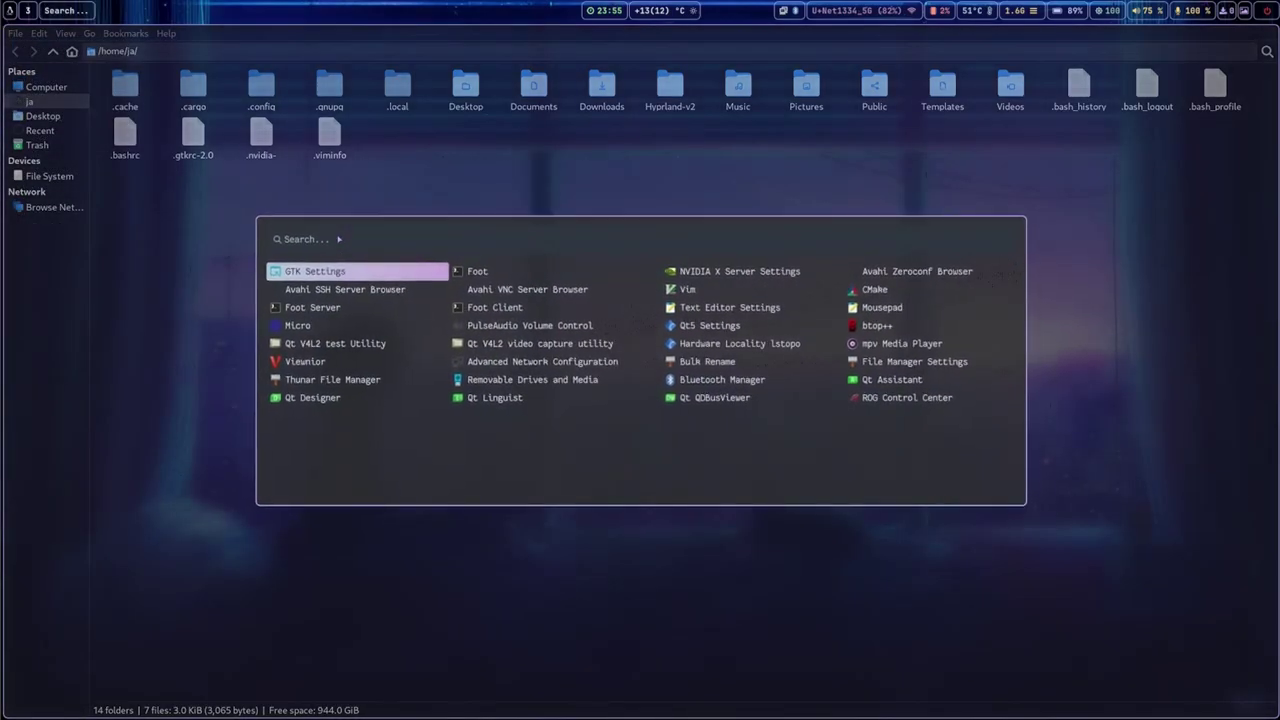
type("qt")
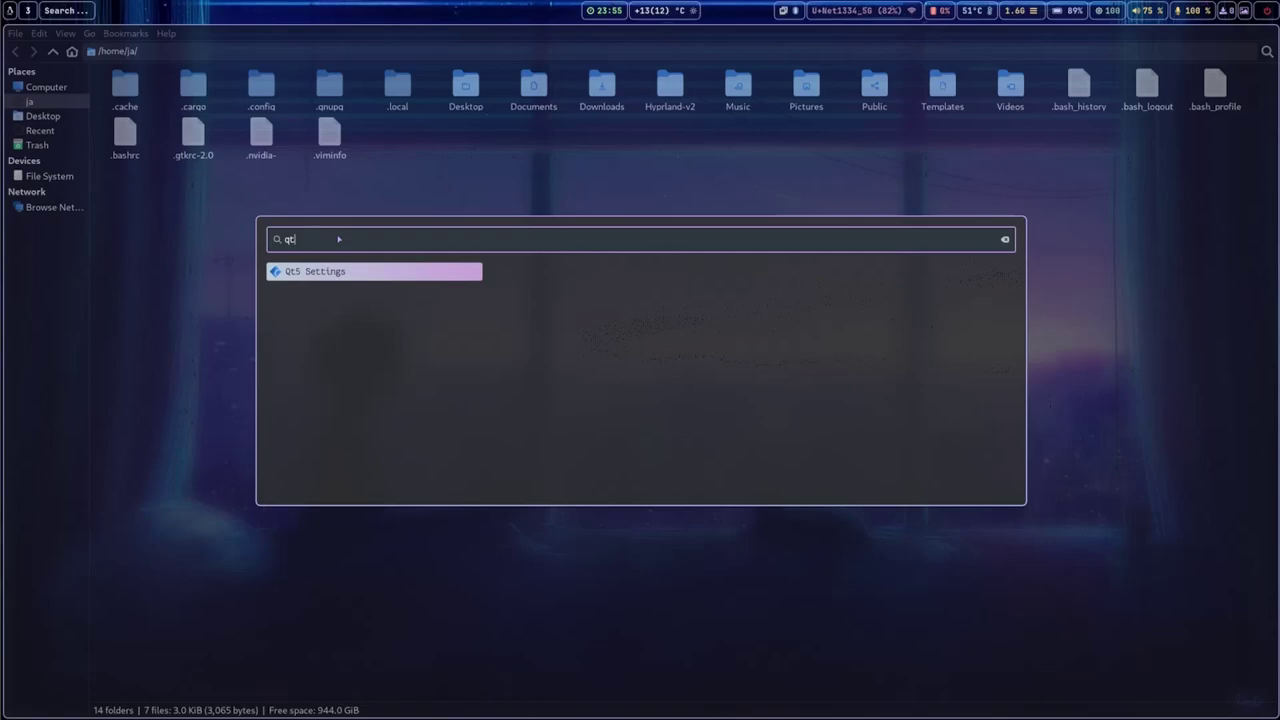
key("Return")
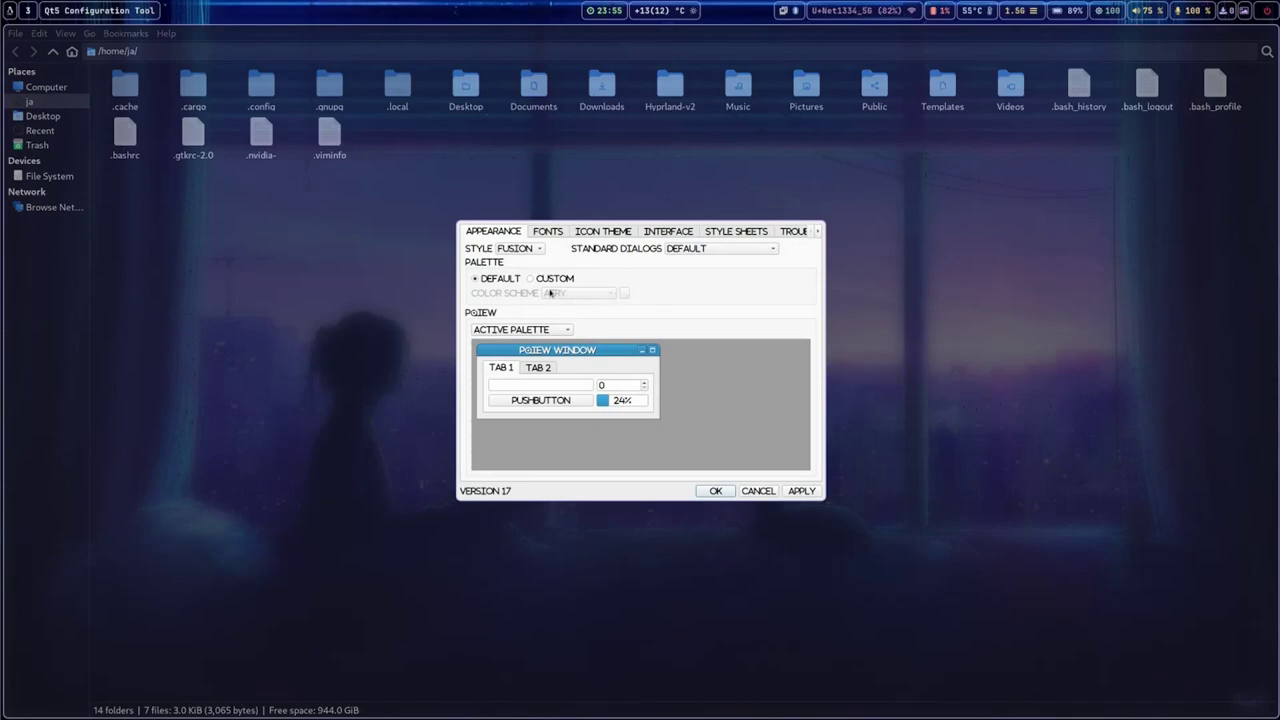
- Set the general Qt5 font to Fantasque Sans Mono Regular, size 14
left_click(550, 232)
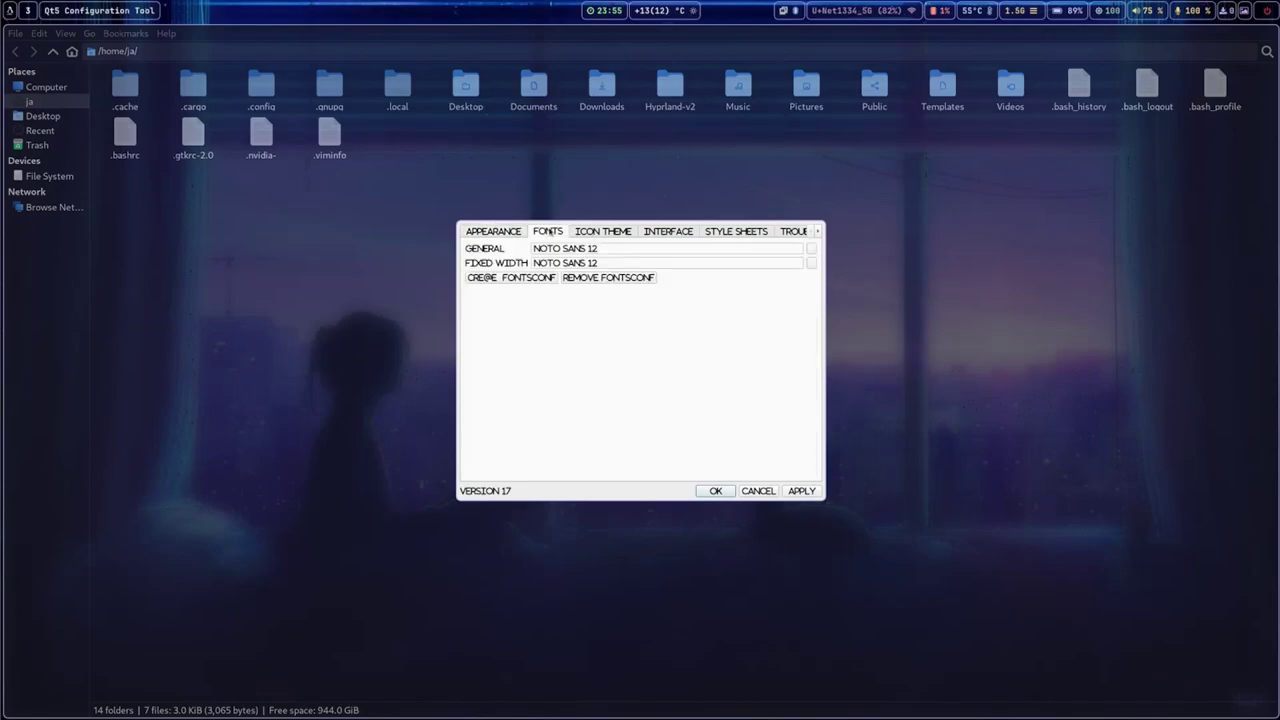
left_click(812, 258)
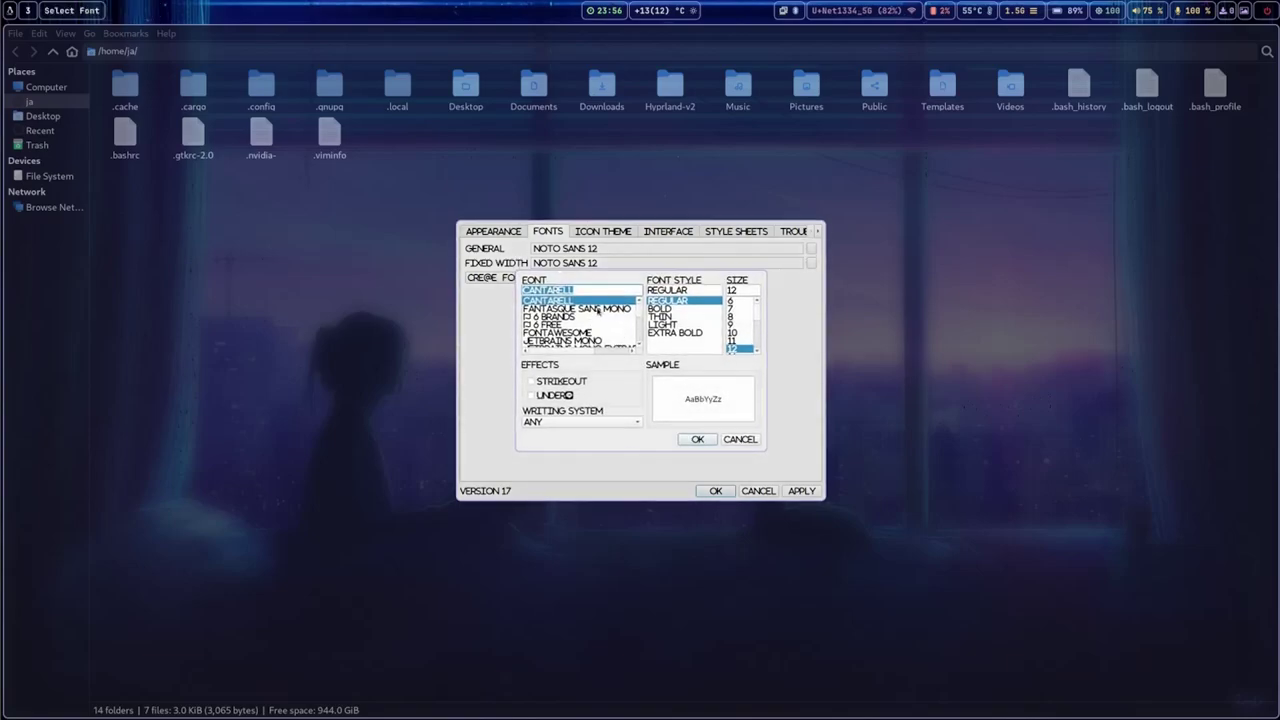
left_click(598, 310)
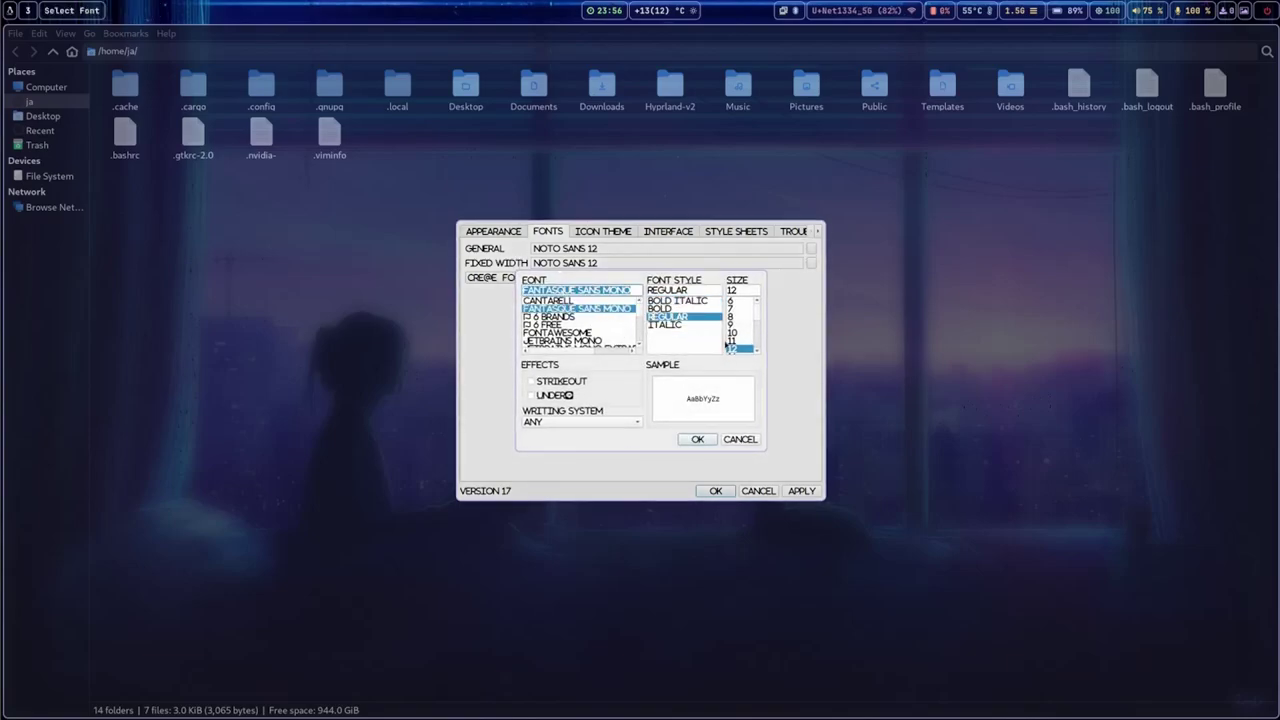
scroll(752, 350, "down", 3)
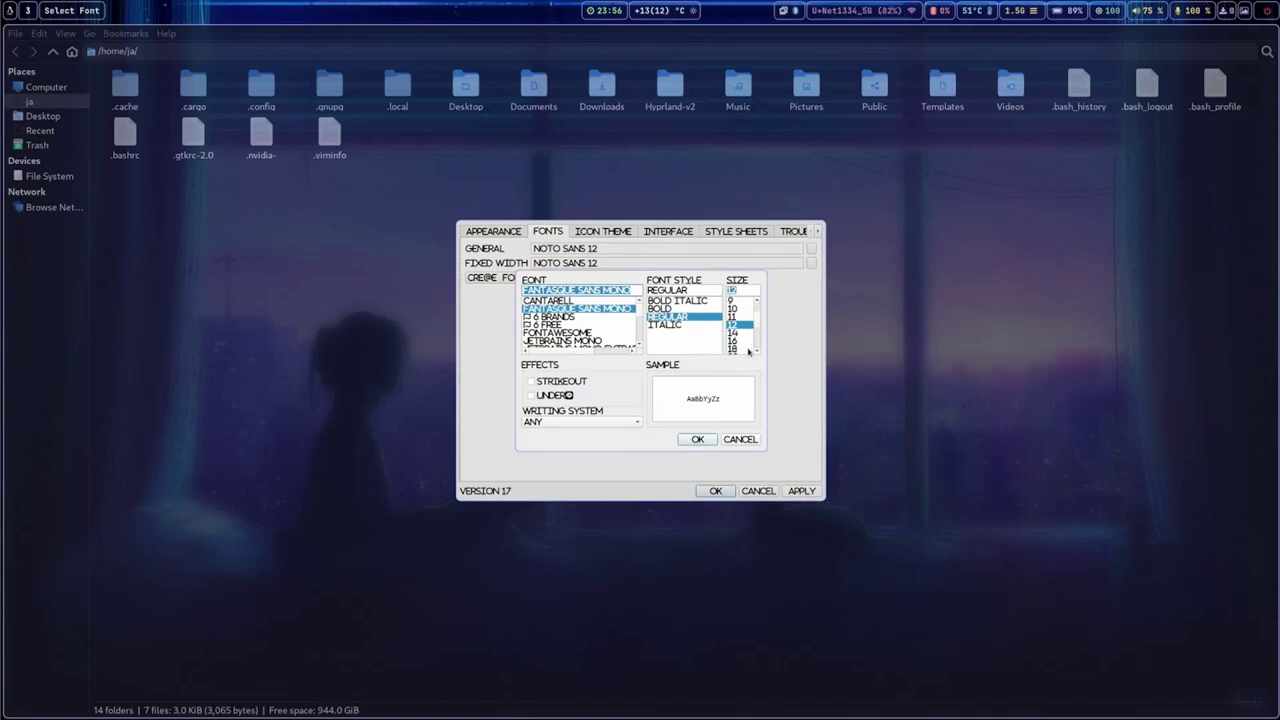
left_click(733, 333)
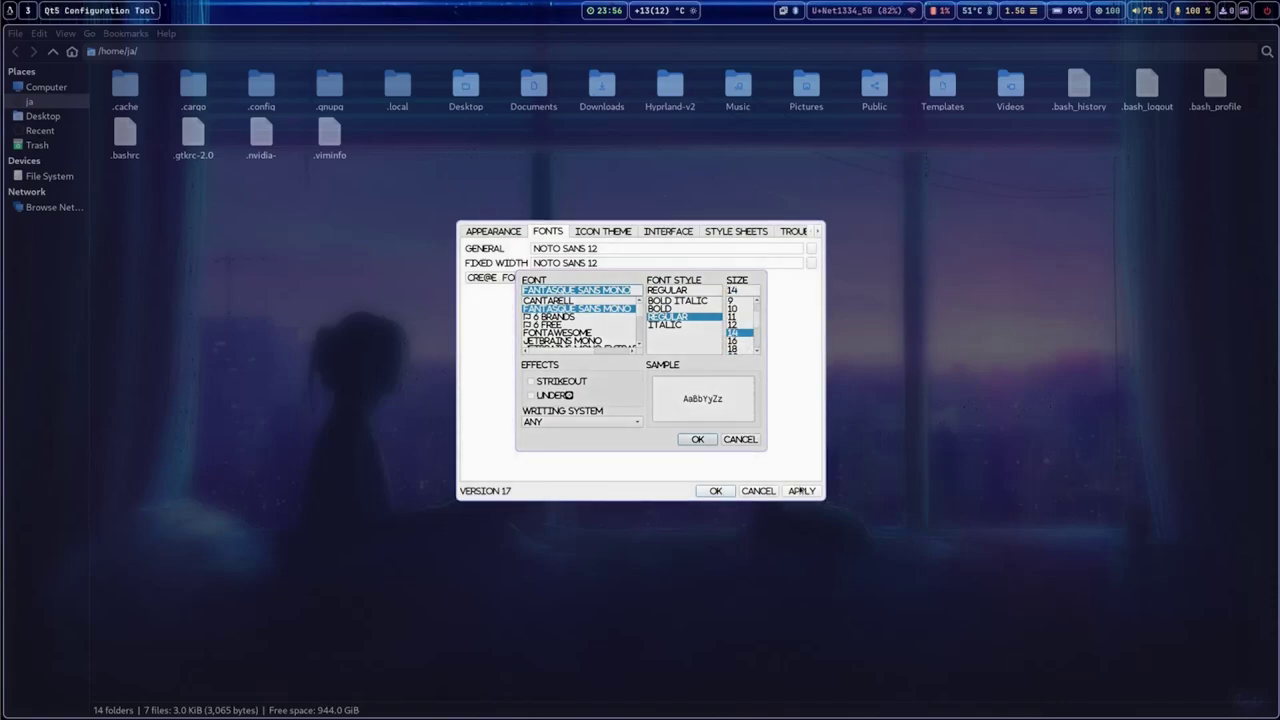
left_click(697, 439)
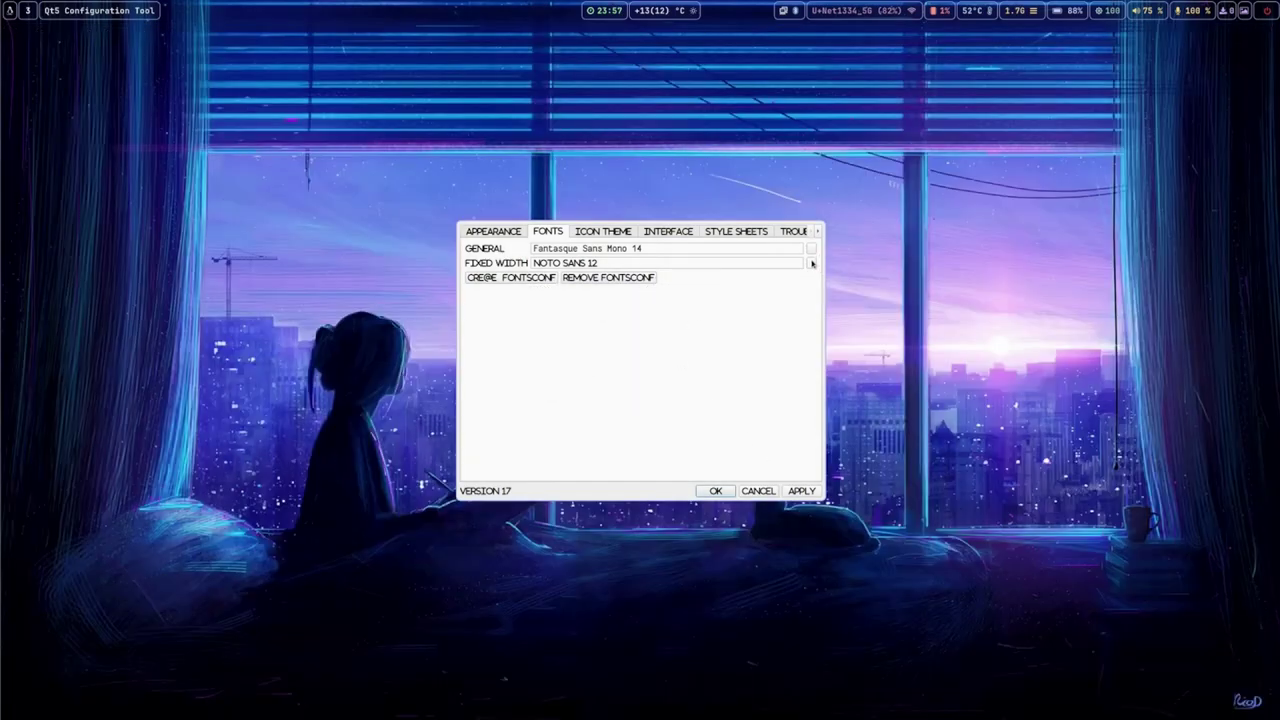
- Set the fixed width font to Fantasque Sans Mono Regular, size 14, apply the font changes and close Qt5 Settings
left_click(811, 262)
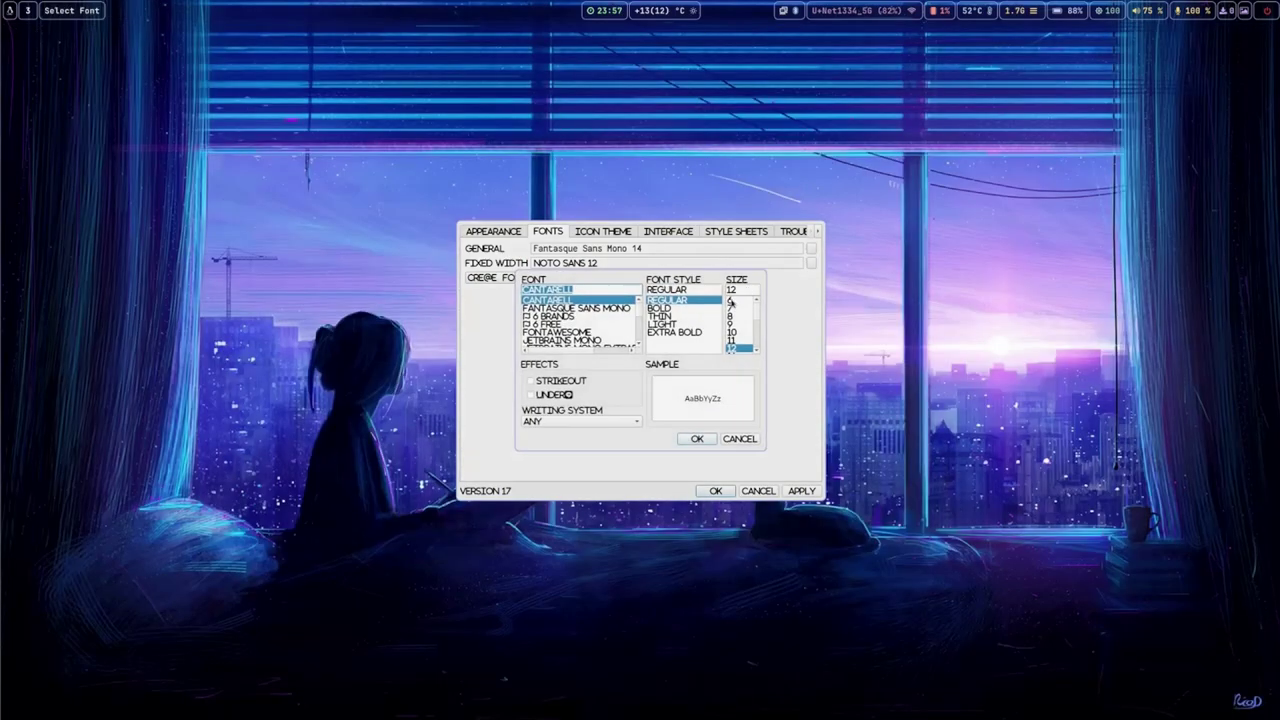
left_click(588, 310)
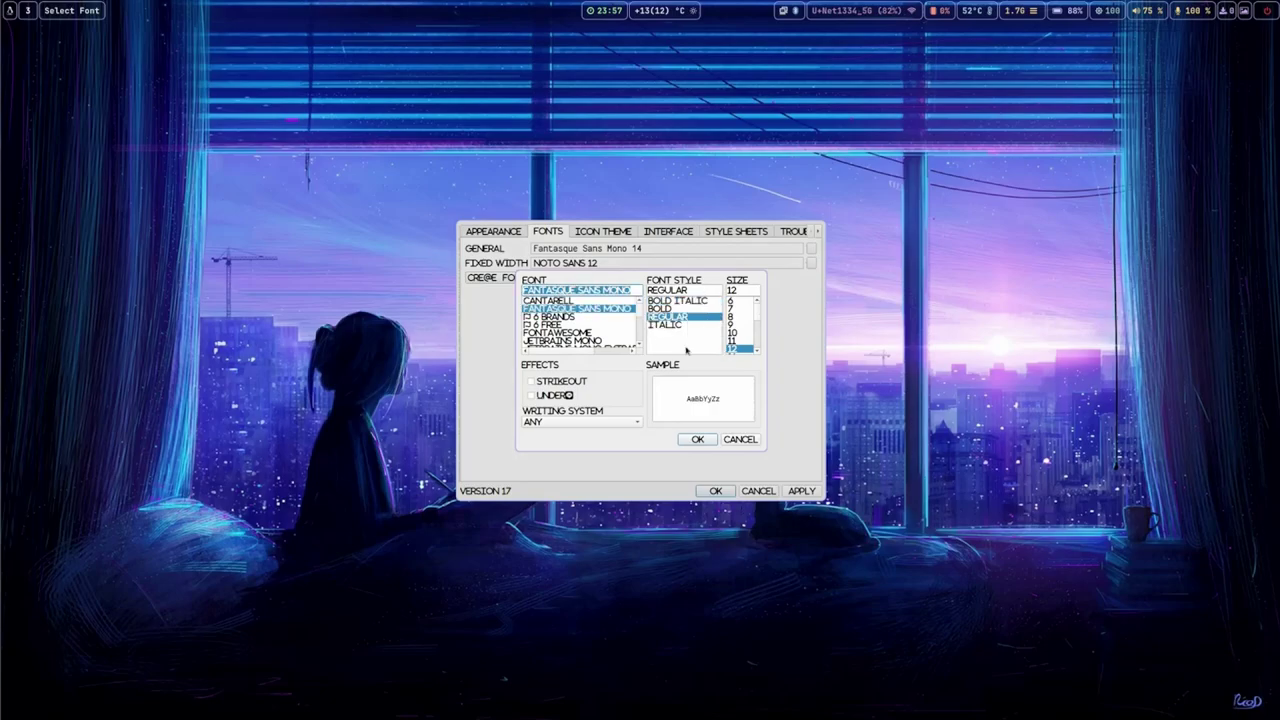
scroll(740, 330, "down", 2)
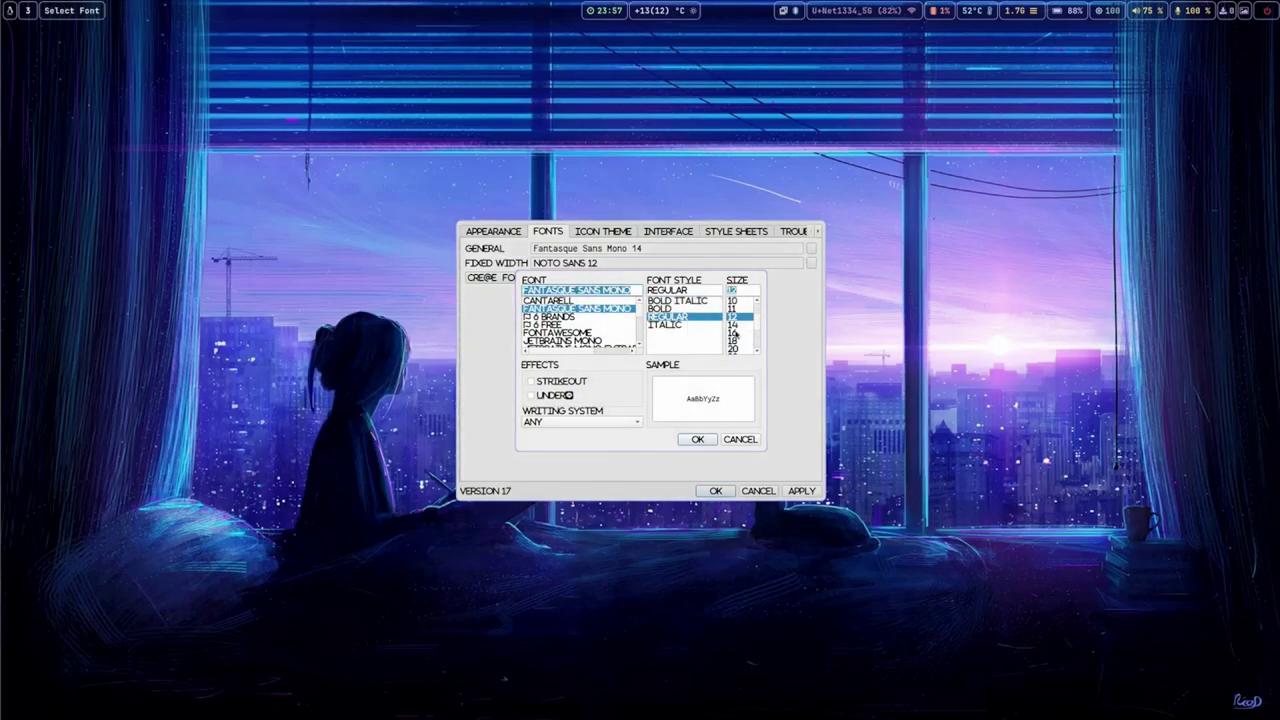
left_click(734, 325)
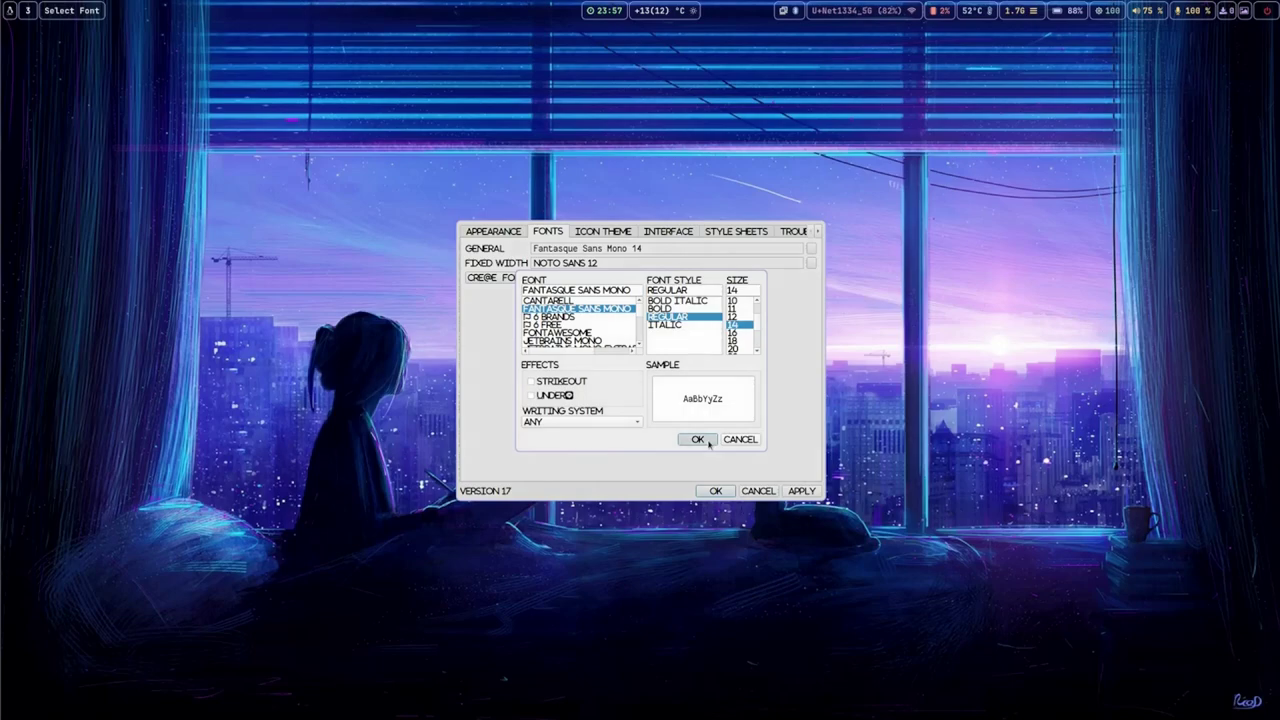
left_click(697, 439)
left_click(801, 493)
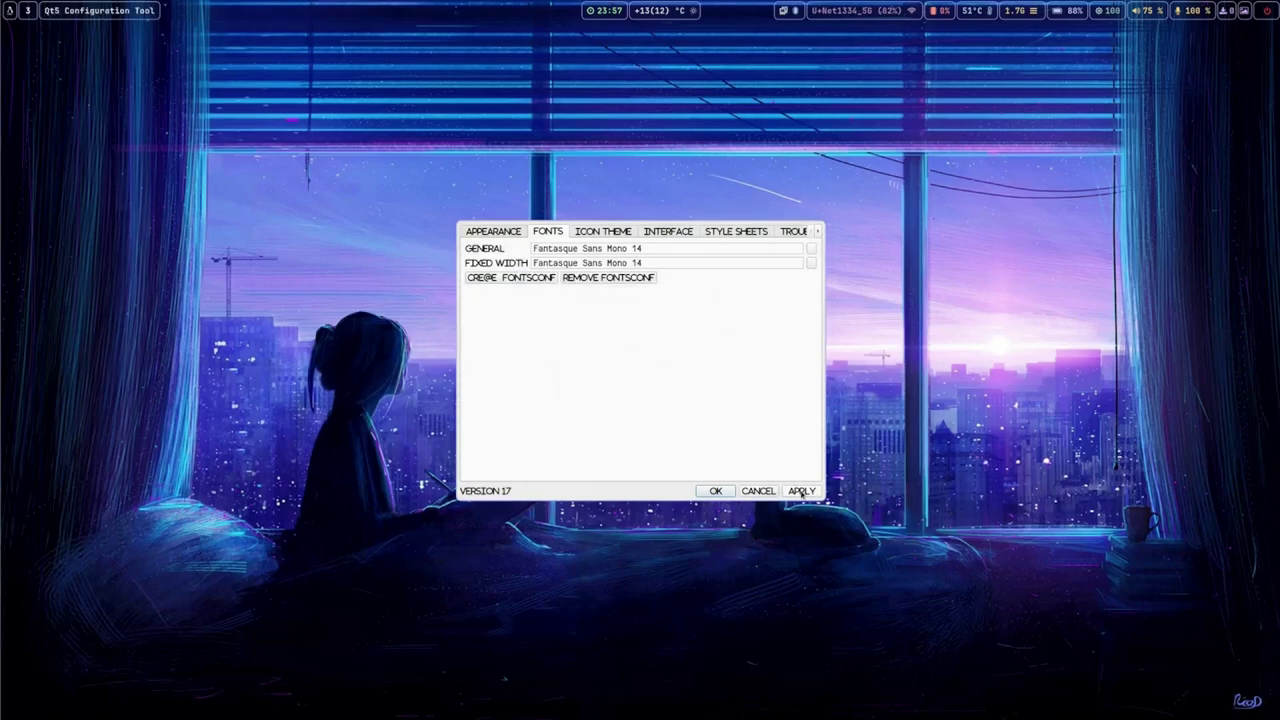
left_click(716, 491)
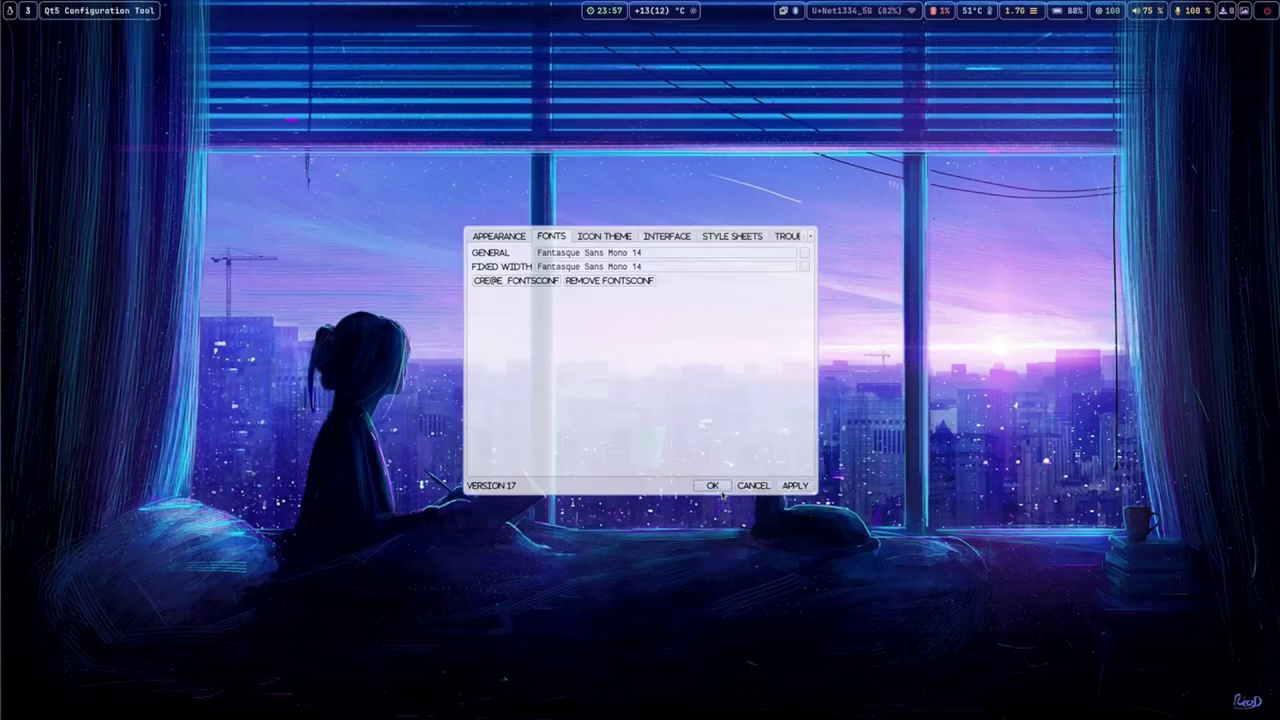
- Relaunch Qt5 Settings and apply a custom palette with the darker color scheme
key("super+d")
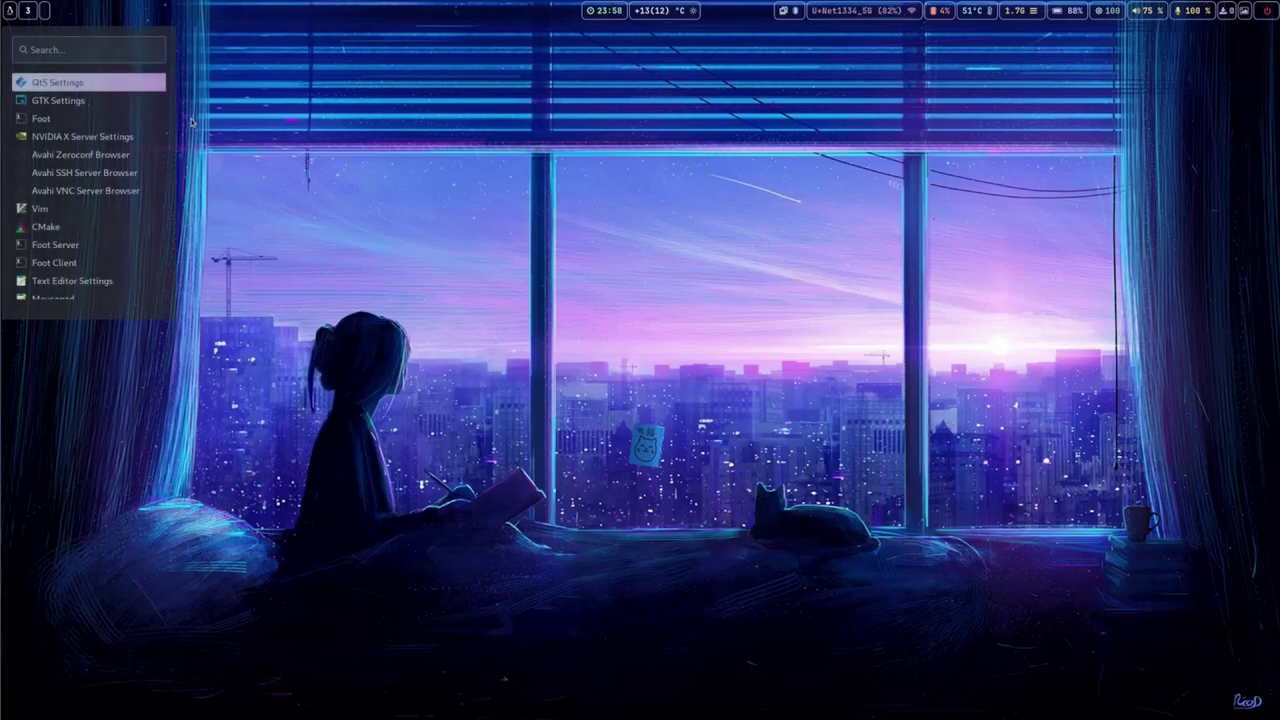
key("Return")
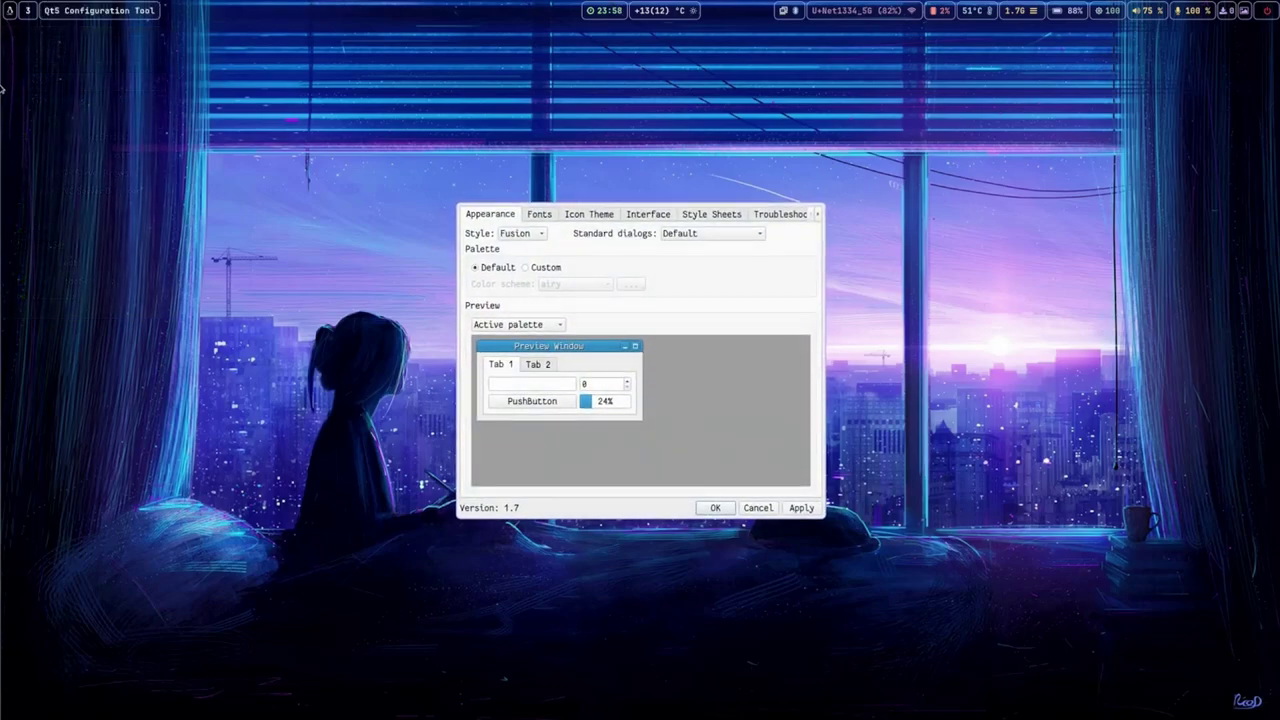
left_click(526, 267)
left_click(571, 288)
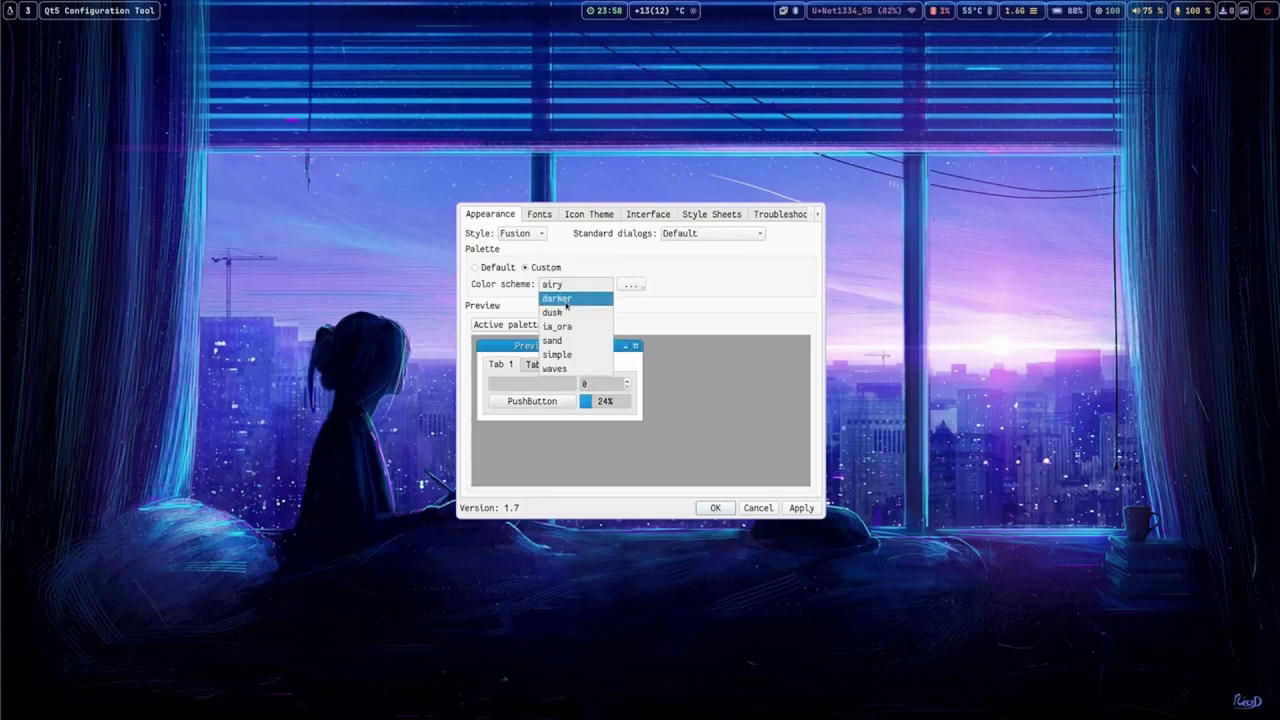
left_click(565, 298)
left_click(797, 508)
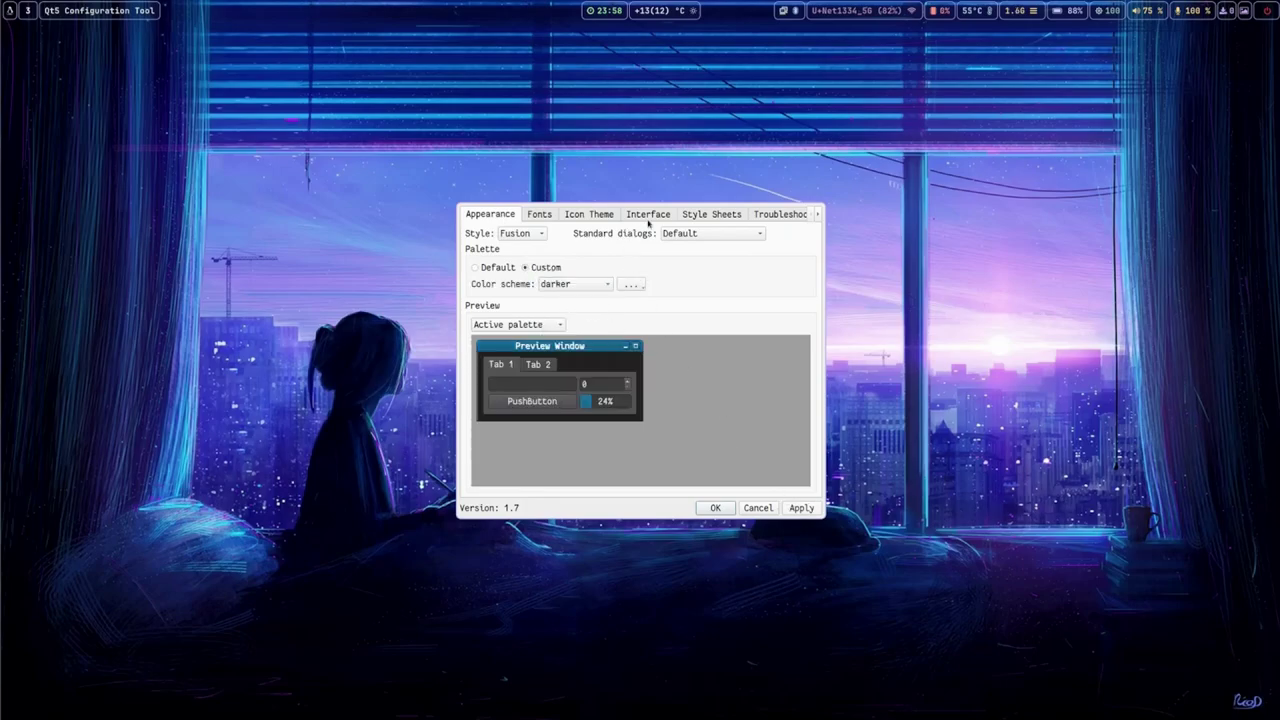
- Review the font, icon theme and interface settings for Qt5, and close the configuration tool
left_click(543, 216)
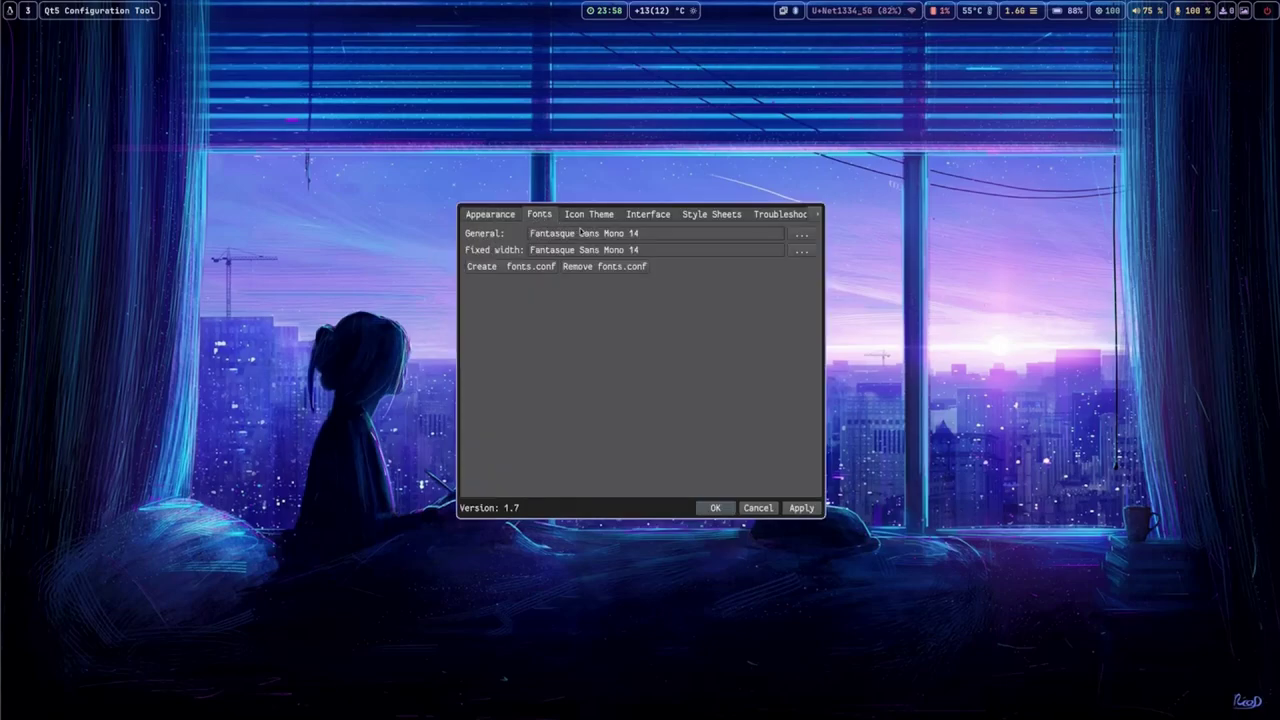
left_click(598, 216)
left_click(656, 215)
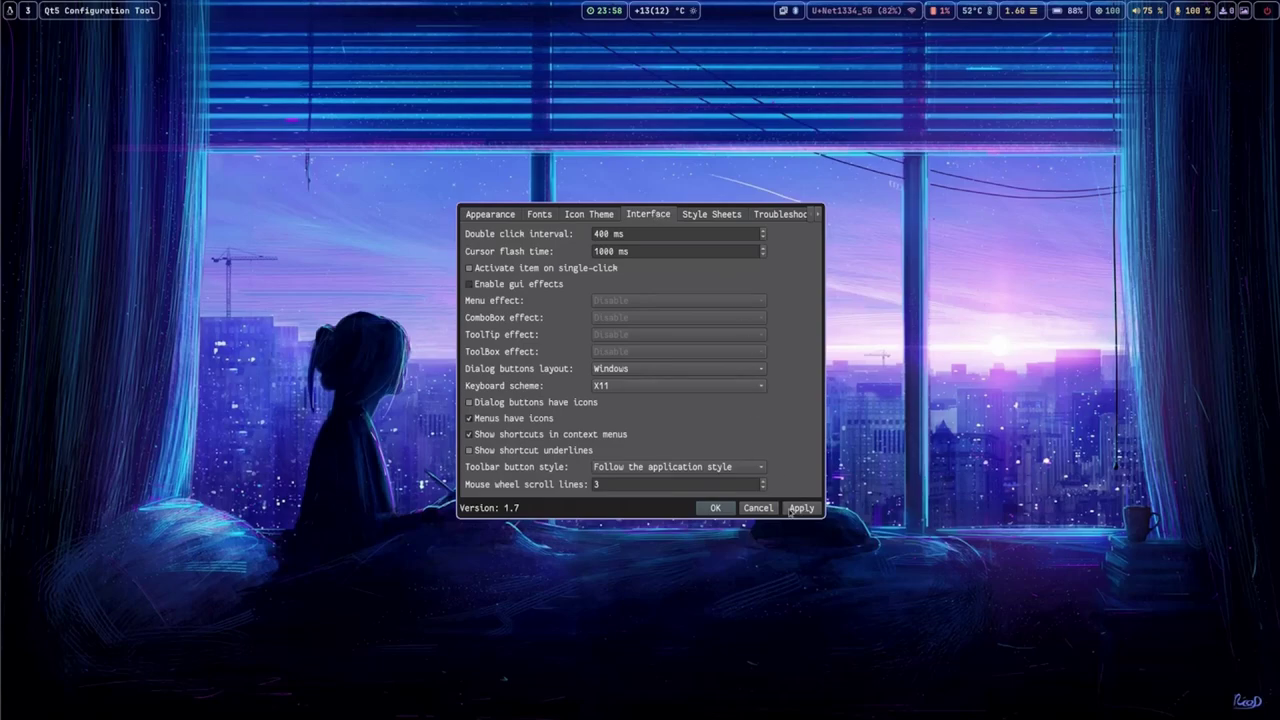
left_click(710, 511)
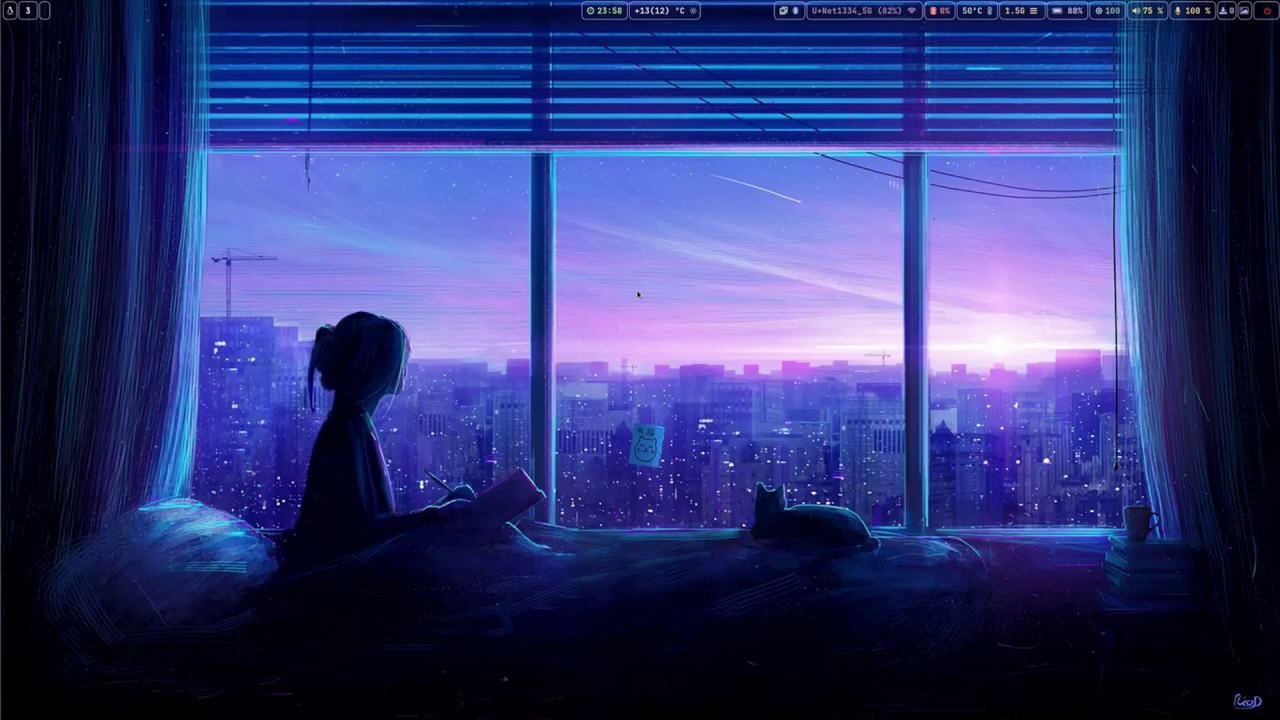
- Show the Hyprland cheat sheet for a last look at the shortcuts and close its window
key("super+h")
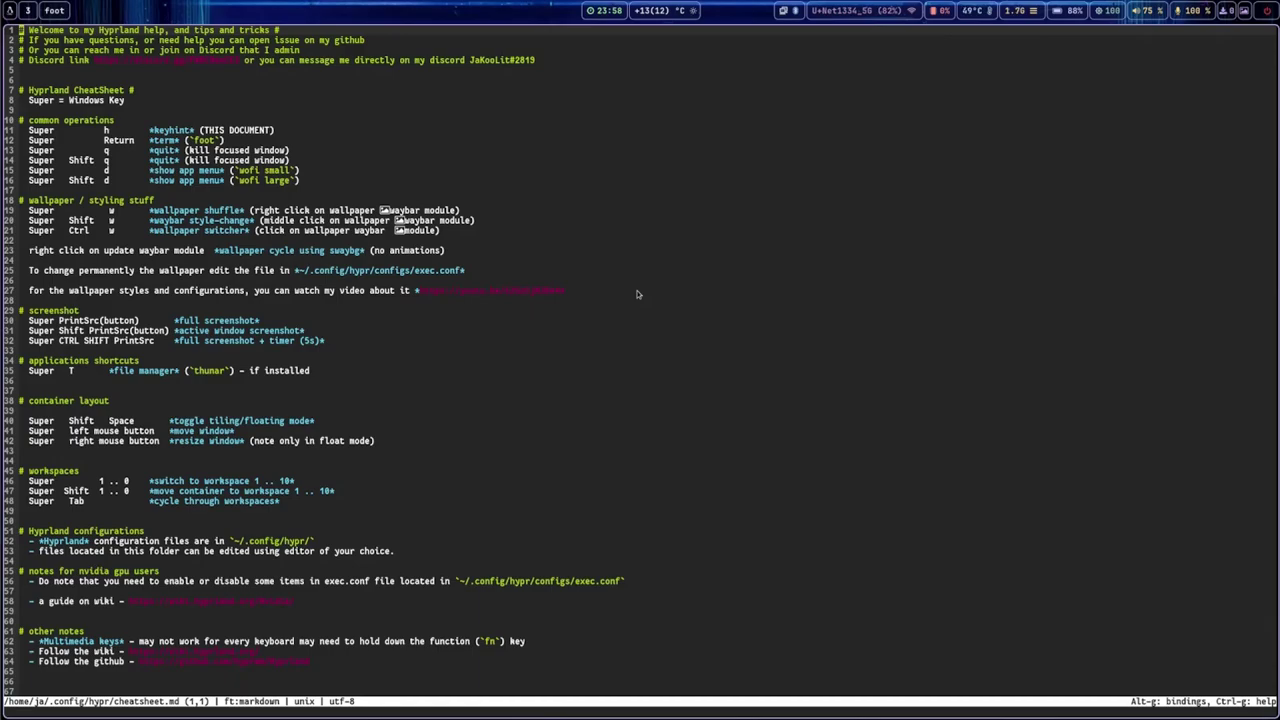
key("super+q")
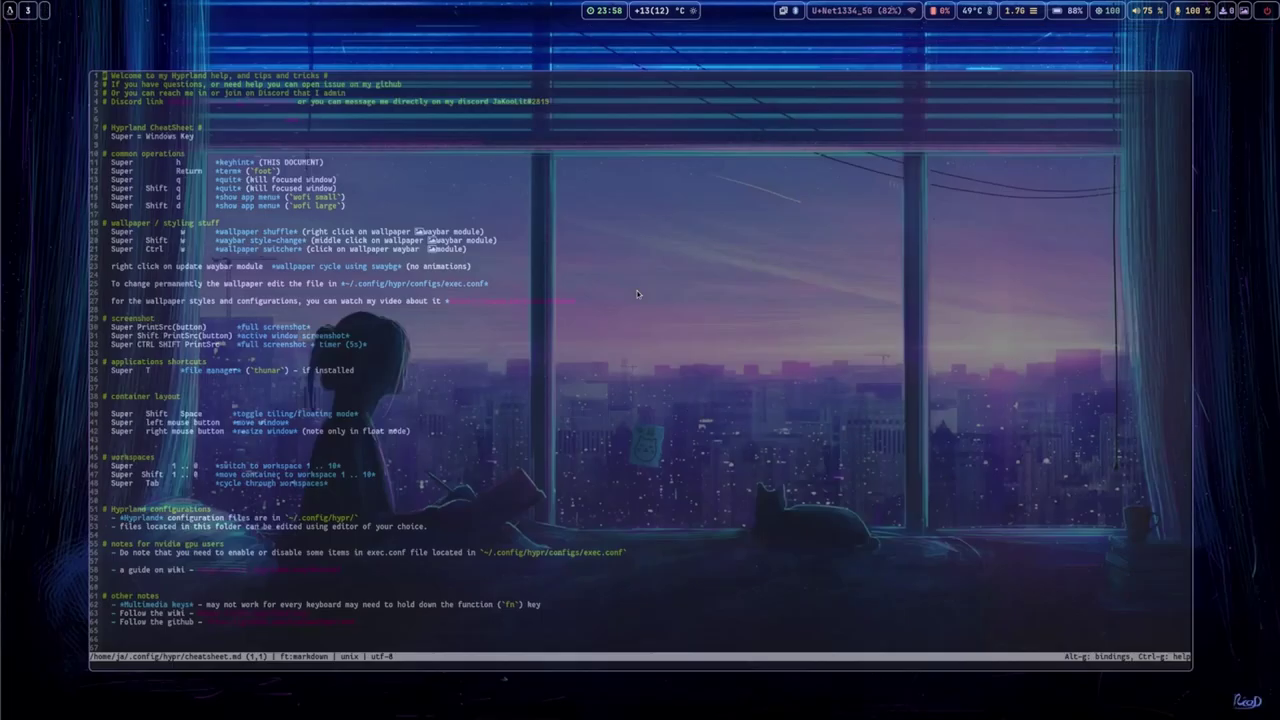